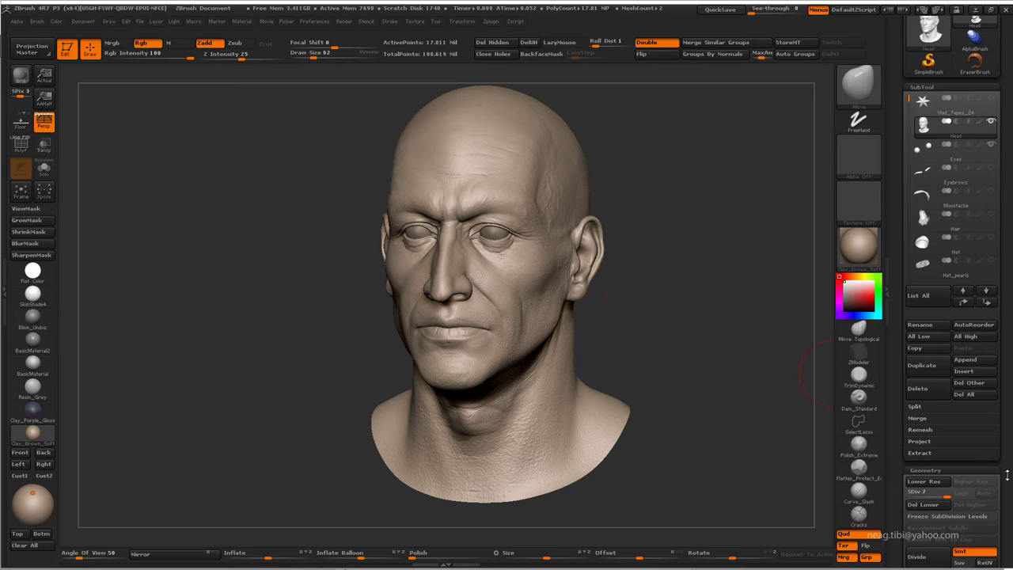
- Add a new head sculpt layer named 'mouth open 1' and turn the head to three-quarter view
{"action": "scroll", "coordinate": [1007, 474], "scroll_direction": "down", "scroll_amount": 5}
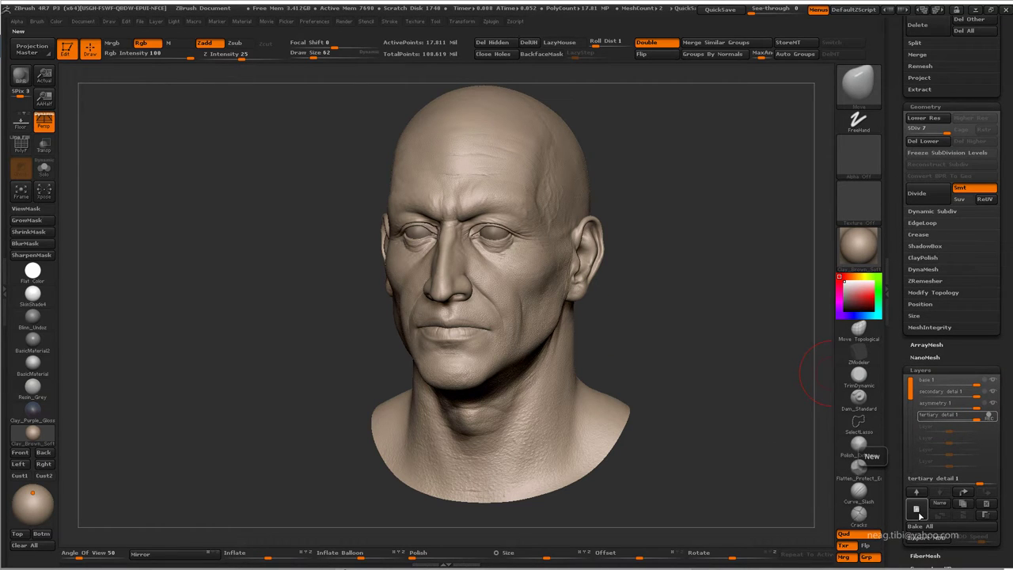
{"action": "left_click", "coordinate": [919, 514]}
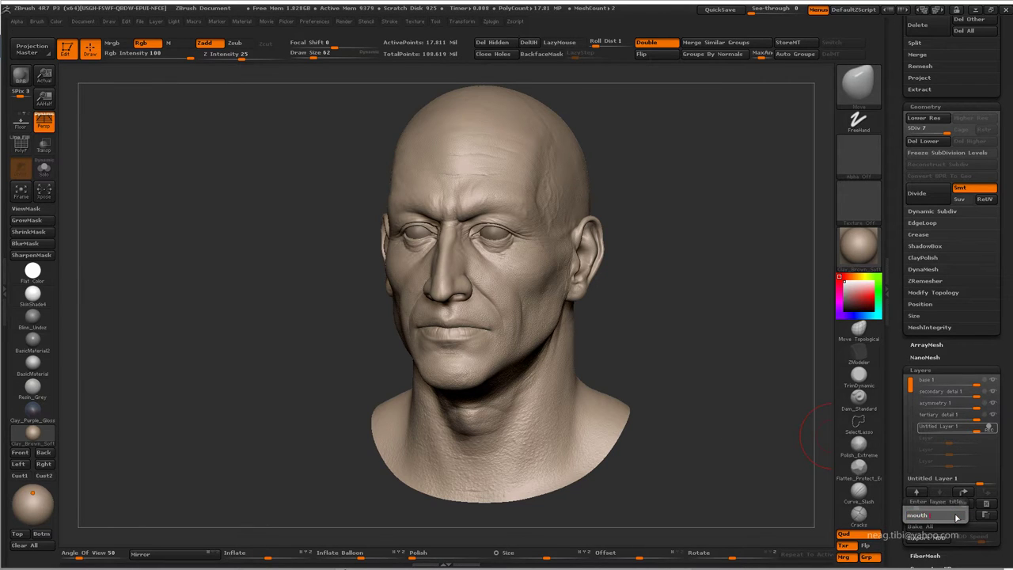
{"action": "left_click_drag", "start_coordinate": [690, 306], "coordinate": [657, 308]}
{"action": "left_click", "coordinate": [314, 21]}
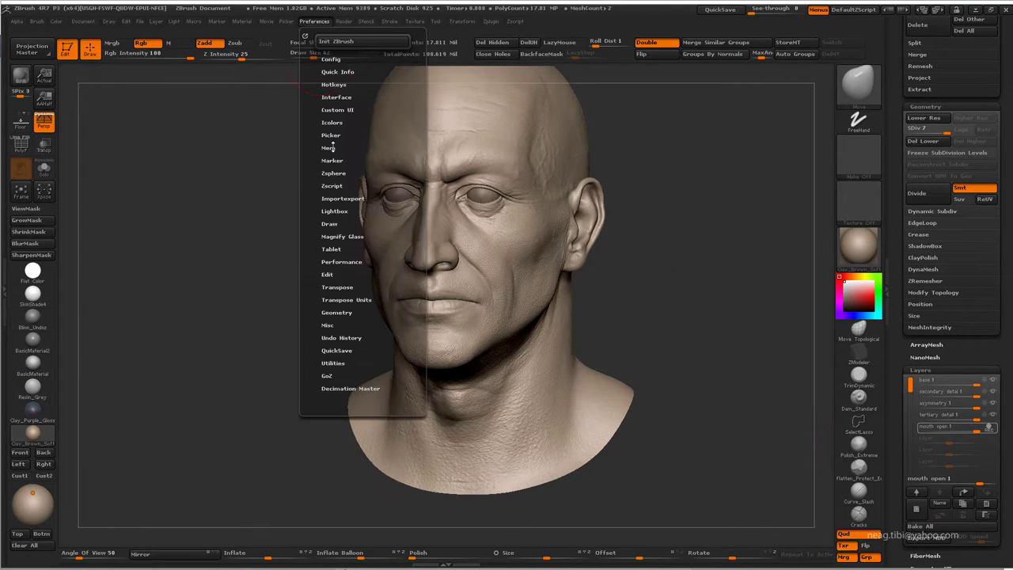
{"action": "left_click", "coordinate": [328, 148]}
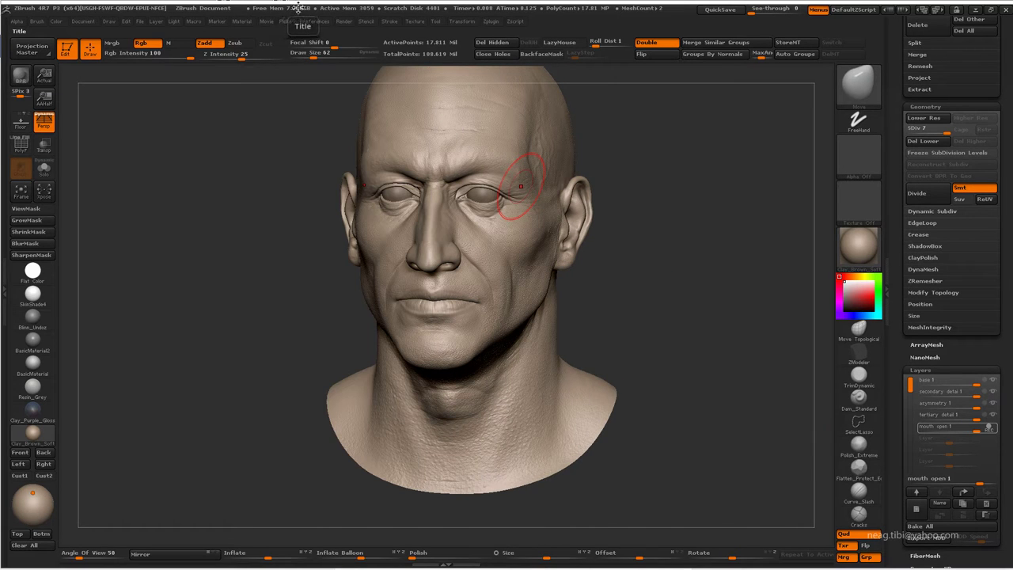
{"action": "left_click_drag", "start_coordinate": [638, 191], "coordinate": [845, 156]}
- At SDiv 1 with polygroups shown, hide the purple chin to reveal the inner mouth
{"action": "key", "text": "shift+d"}
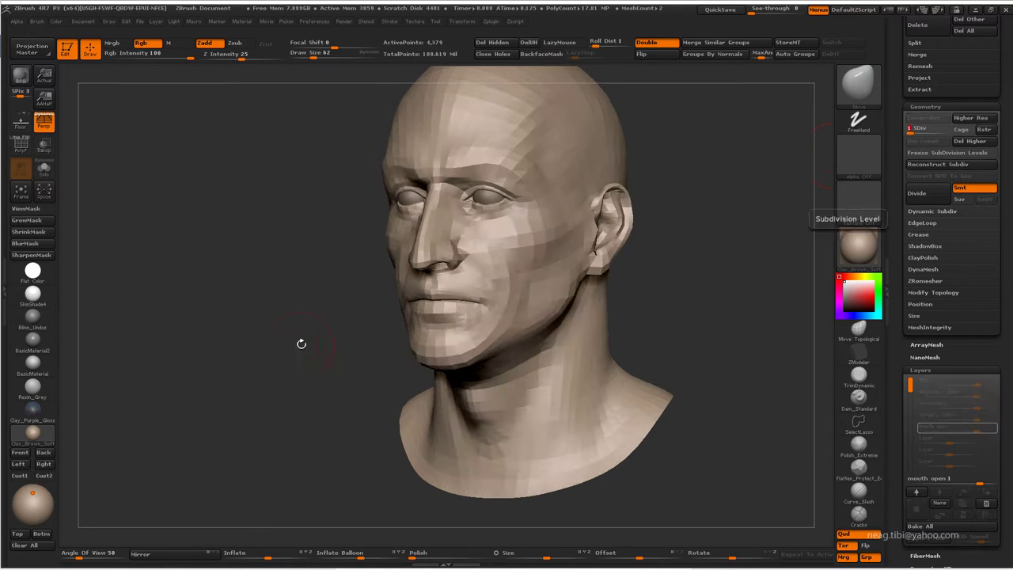
{"action": "key", "text": "shift+f"}
{"action": "mouse_move", "coordinate": [300, 343]}
{"action": "left_mouse_down"}
{"action": "mouse_move", "coordinate": [378, 330]}
{"action": "mouse_move", "coordinate": [406, 304]}
{"action": "mouse_move", "coordinate": [205, 368]}
{"action": "left_mouse_up"}
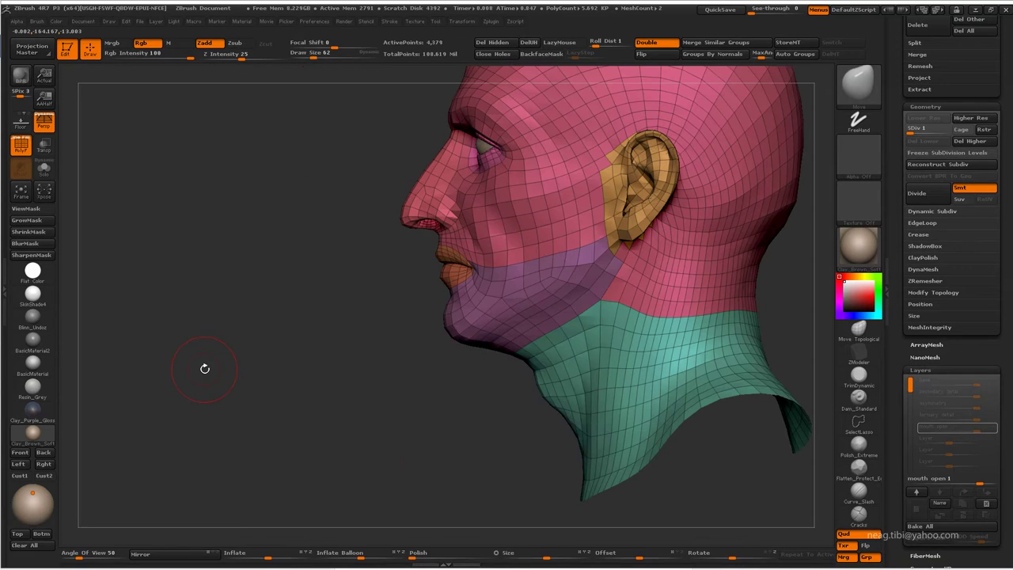
{"action": "left_click_drag", "start_coordinate": [243, 339], "coordinate": [285, 356], "text": "alt"}
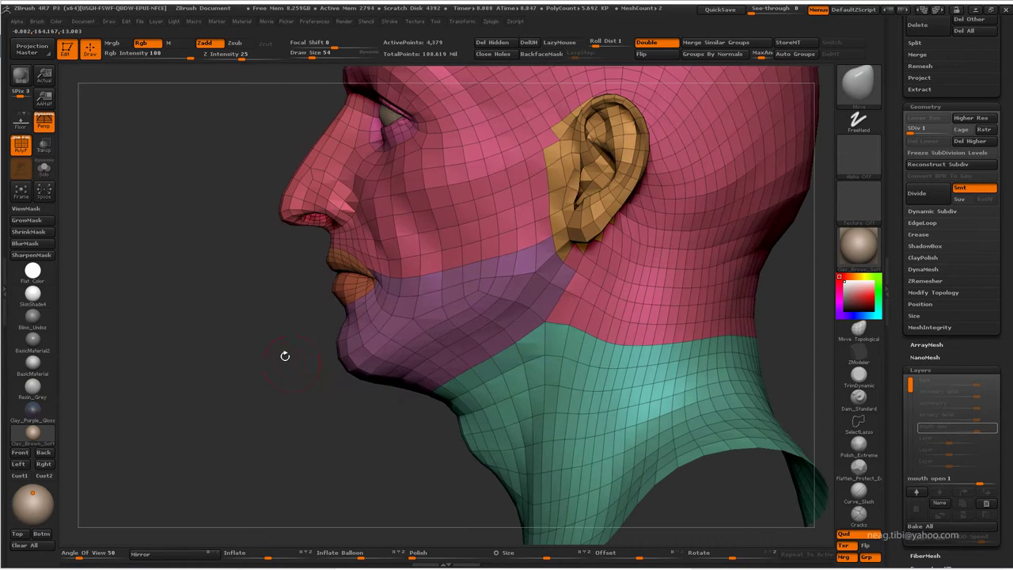
{"action": "left_click", "coordinate": [391, 340], "text": "ctrl+shift"}
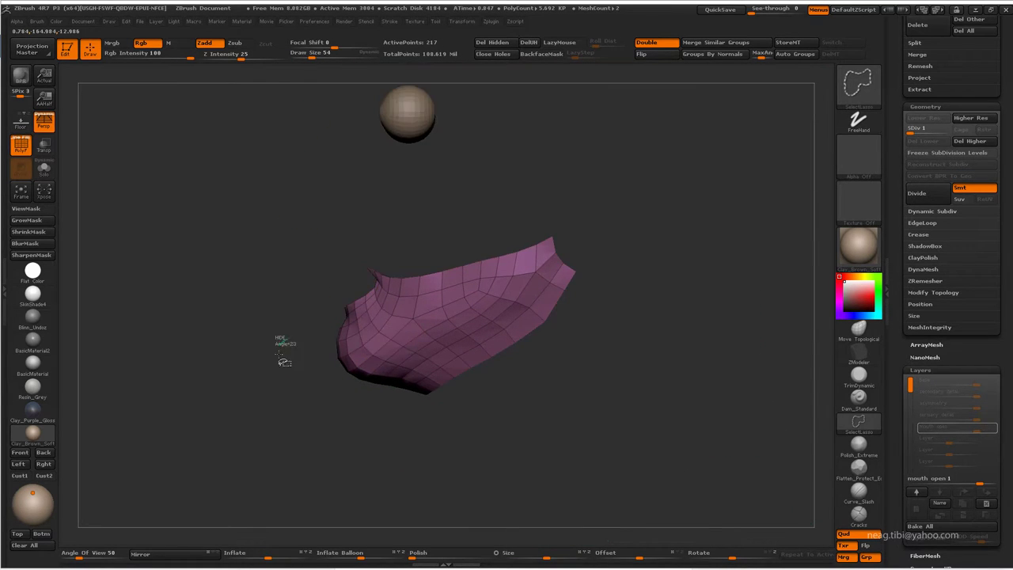
{"action": "mouse_move", "coordinate": [283, 349]}
{"action": "left_mouse_down", "text": "ctrl+shift"}
{"action": "mouse_move", "coordinate": [284, 325]}
{"action": "mouse_move", "coordinate": [348, 301]}
{"action": "mouse_move", "coordinate": [299, 307]}
{"action": "mouse_move", "coordinate": [396, 301]}
{"action": "left_mouse_up", "text": "ctrl+shift"}
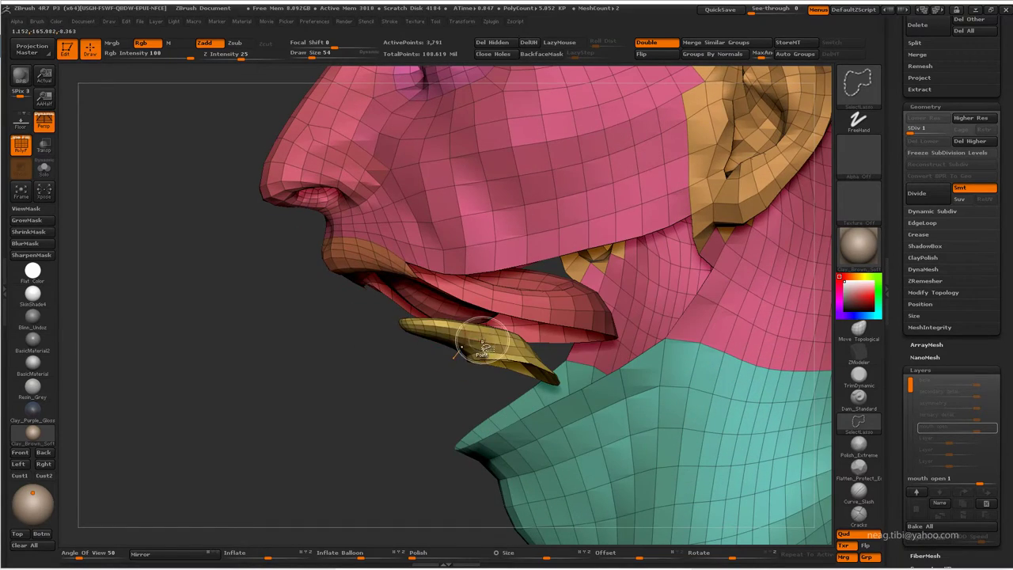
- Unhide all head geometry, turn off polygroup colouring and switch to rotate mode
{"action": "key", "text": "f"}
{"action": "mouse_move", "coordinate": [358, 356]}
{"action": "left_mouse_down"}
{"action": "mouse_move", "coordinate": [351, 333]}
{"action": "mouse_move", "coordinate": [362, 357]}
{"action": "mouse_move", "coordinate": [353, 418]}
{"action": "mouse_move", "coordinate": [362, 377]}
{"action": "mouse_move", "coordinate": [310, 362]}
{"action": "left_mouse_up"}
{"action": "left_click", "coordinate": [304, 375], "text": "ctrl+shift"}
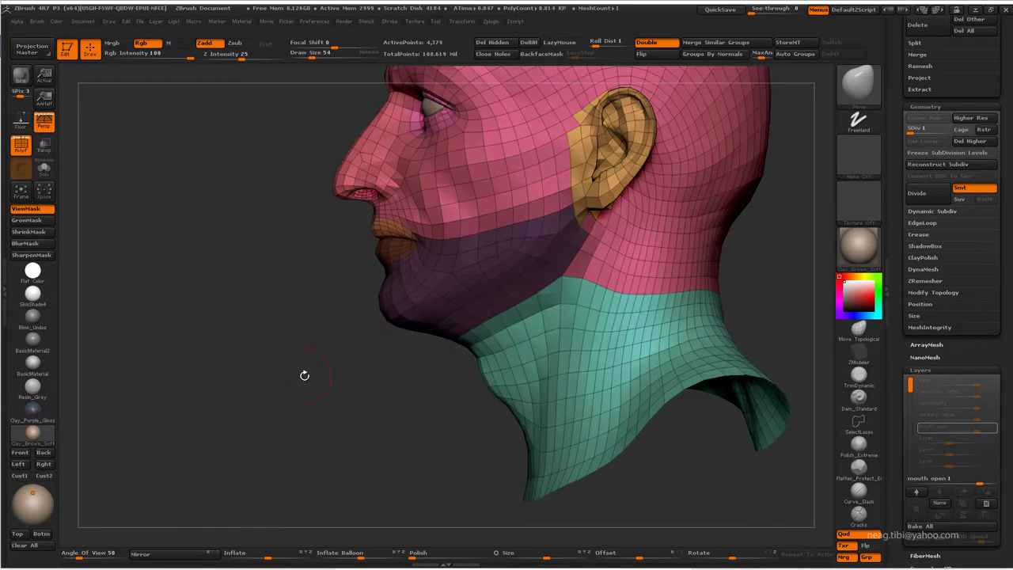
{"action": "key", "text": "shift+f"}
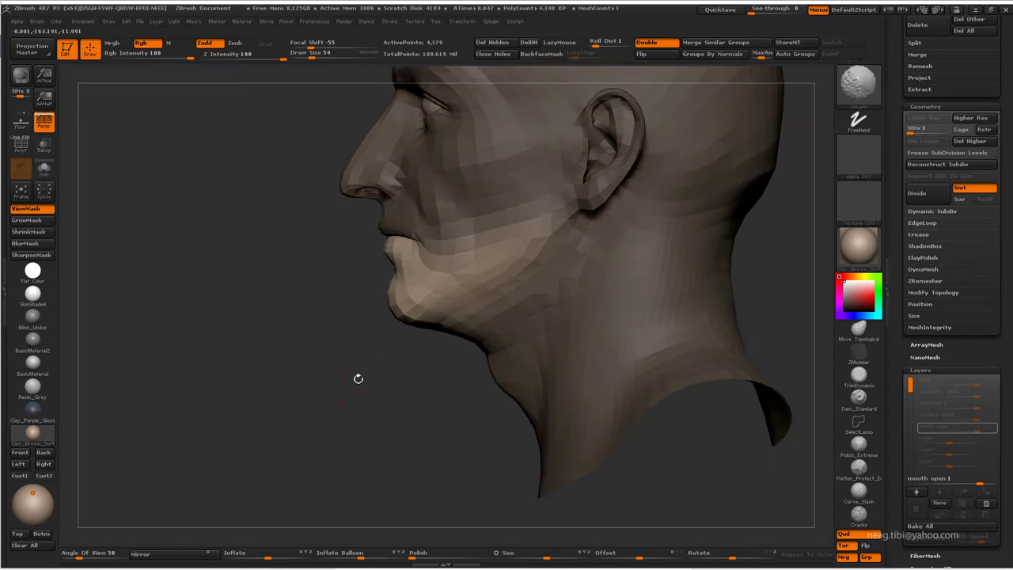
{"action": "key", "text": "w"}
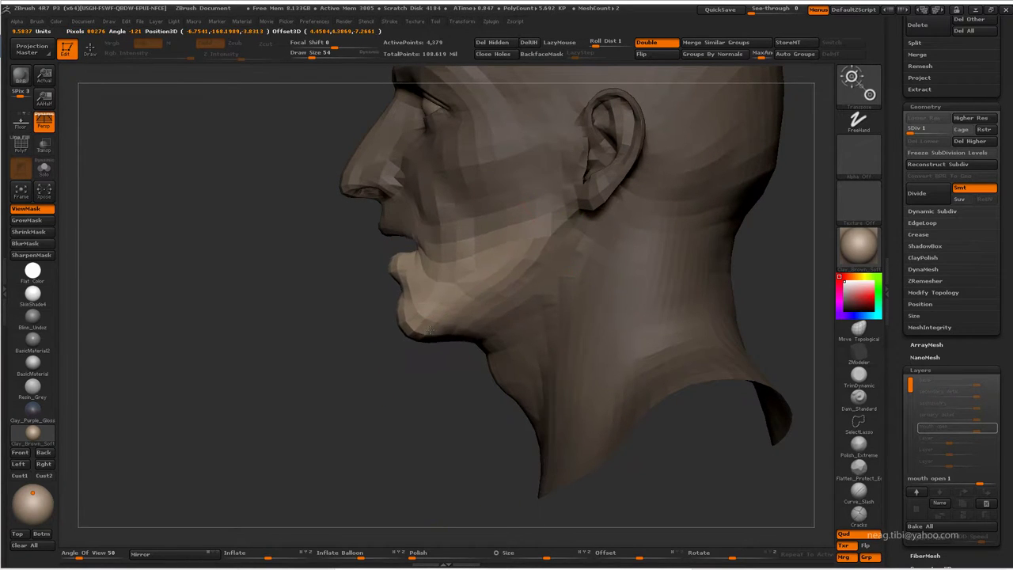
- Rotate the lower jaw down with a transpose line to open the mouth, then clear the mask
{"action": "left_click_drag", "start_coordinate": [422, 314], "coordinate": [424, 398], "text": "shift"}
{"action": "left_click_drag", "start_coordinate": [454, 339], "coordinate": [477, 316]}
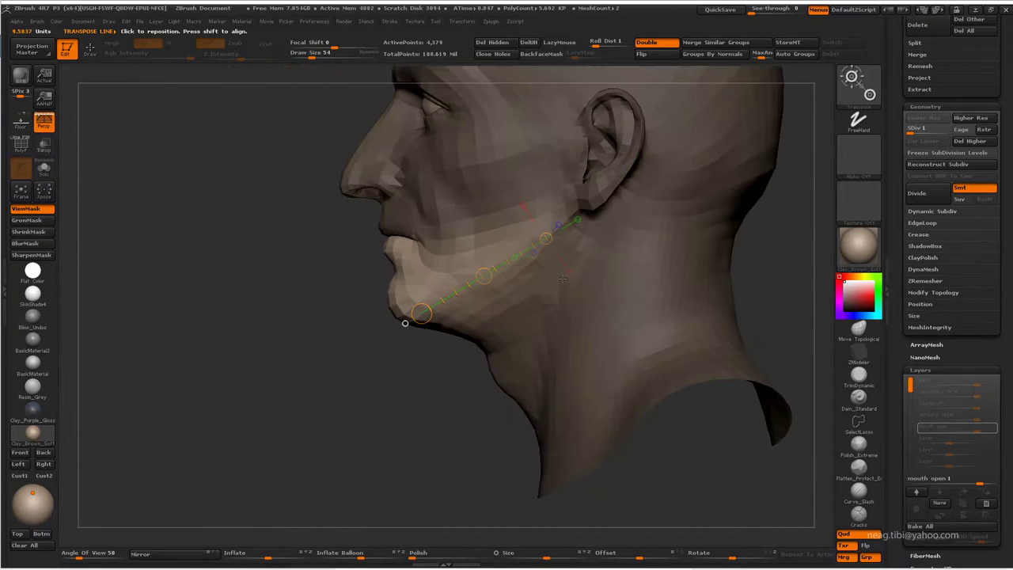
{"action": "left_click_drag", "start_coordinate": [377, 355], "coordinate": [436, 376]}
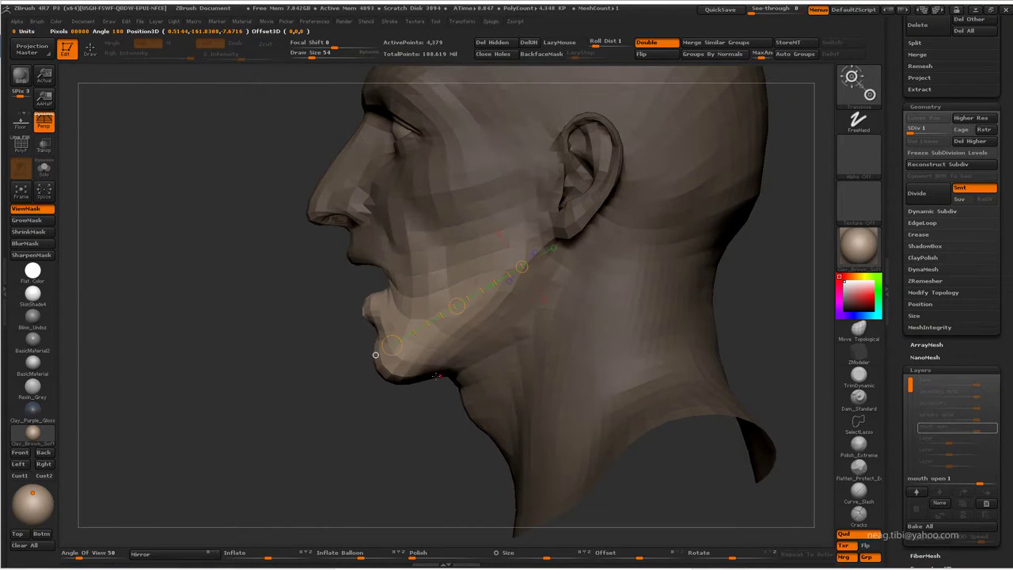
{"action": "key", "text": "q"}
{"action": "left_click_drag", "start_coordinate": [348, 368], "coordinate": [404, 384], "text": "shift"}
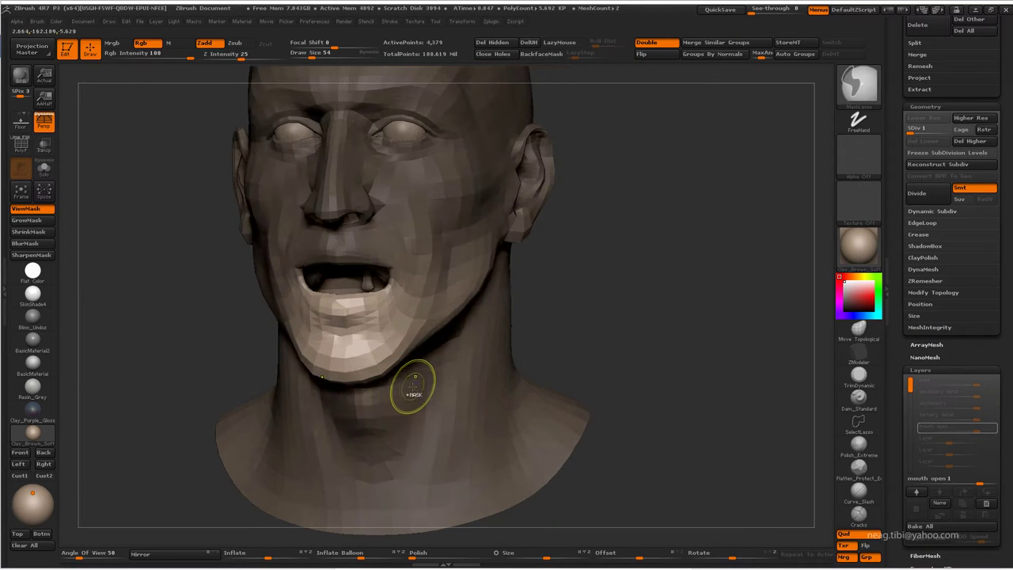
{"action": "key", "text": "ctrl+z"}
{"action": "key", "text": "ctrl+z"}
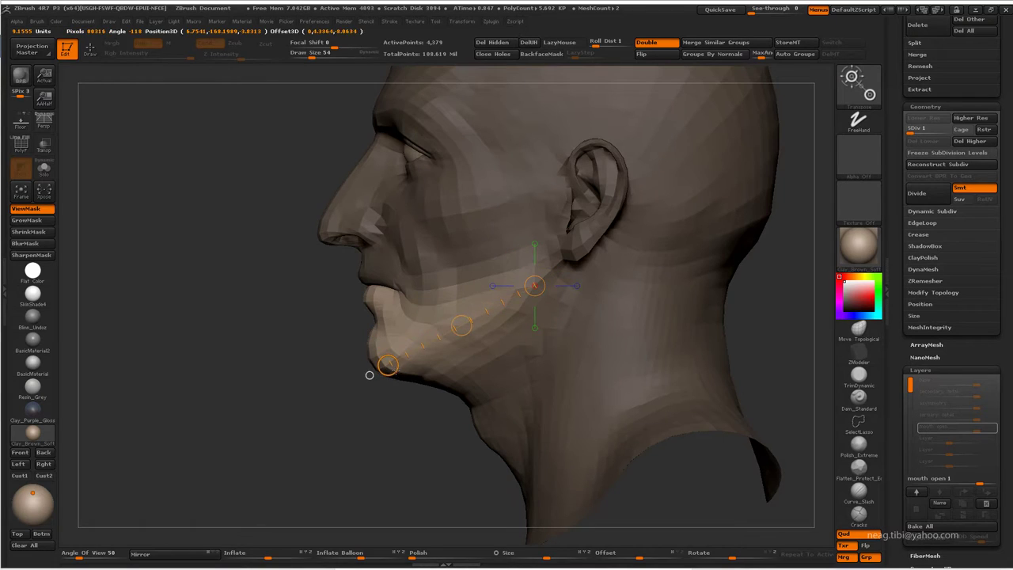
{"action": "mouse_move", "coordinate": [369, 376]}
{"action": "left_mouse_down"}
{"action": "mouse_move", "coordinate": [401, 388]}
{"action": "mouse_move", "coordinate": [391, 368]}
{"action": "left_mouse_up"}
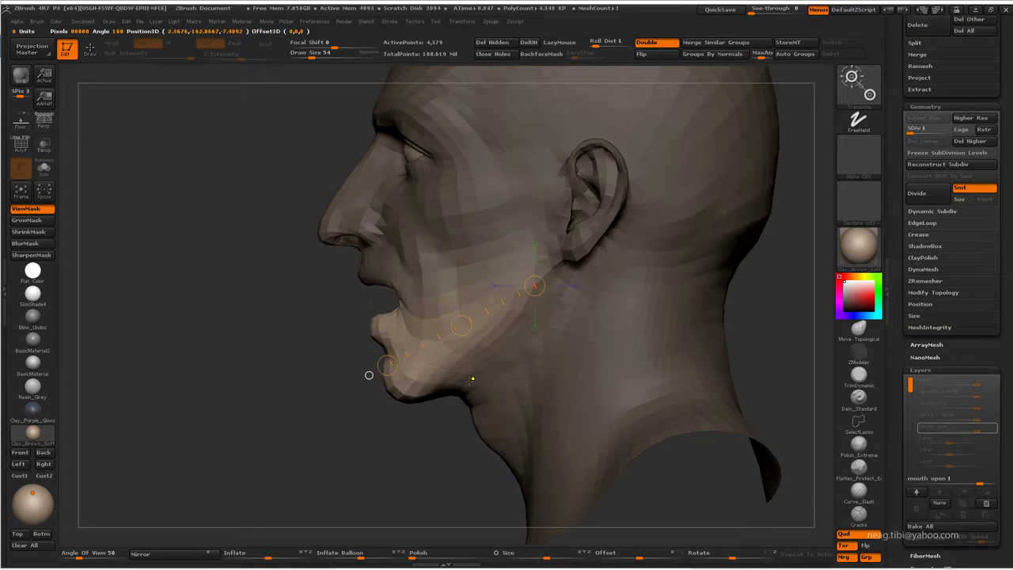
{"action": "key", "text": "q"}
{"action": "key", "text": "ctrl+h"}
- Reframe the head and enlarge the brush size to 93
{"action": "left_click_drag", "start_coordinate": [446, 436], "coordinate": [418, 409], "text": "alt"}
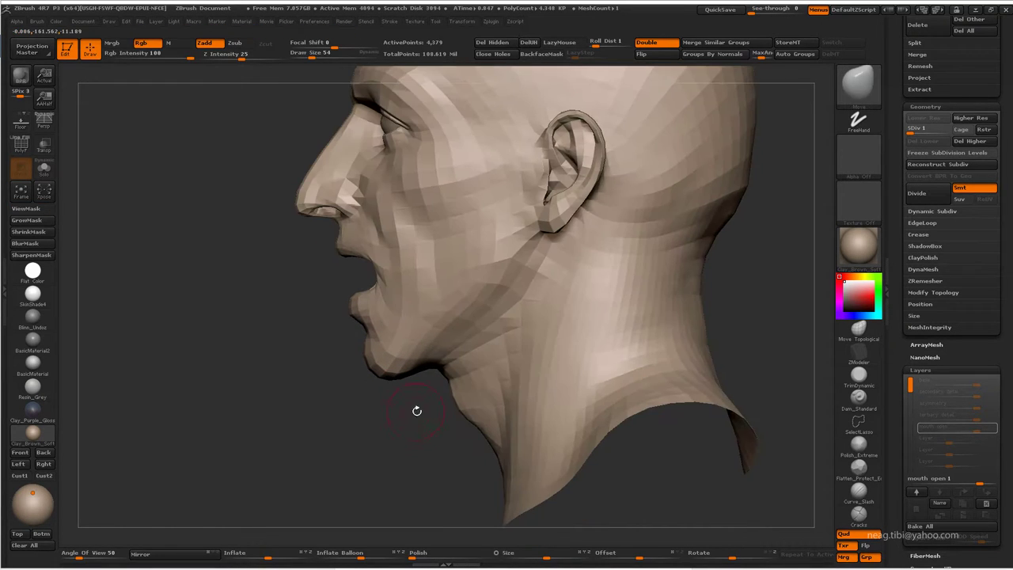
{"action": "key", "text": "space"}
{"action": "left_click_drag", "start_coordinate": [459, 355], "coordinate": [475, 356]}
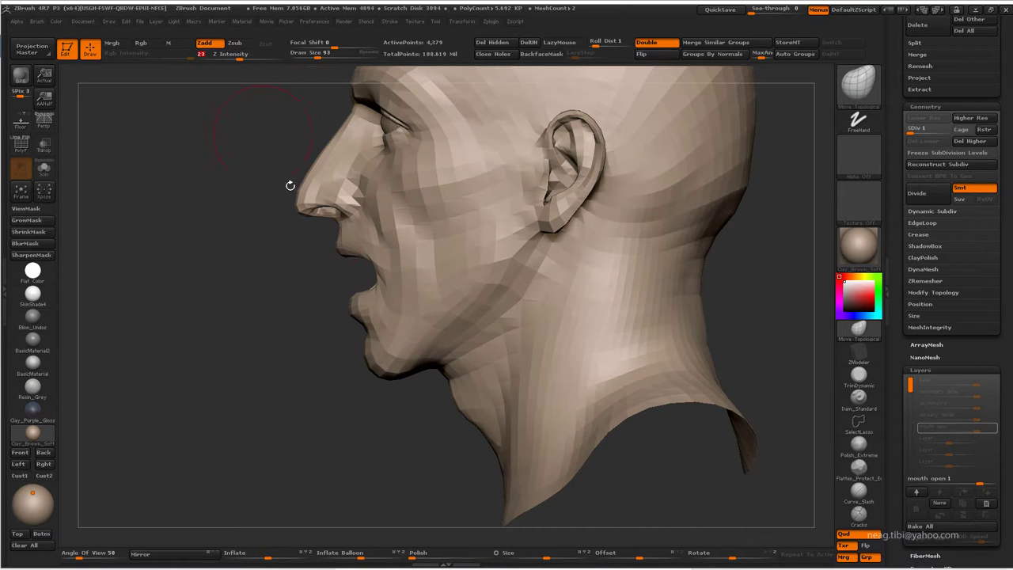
- Preview the opened mouth one subdivision level up, then return to SDiv 1
{"action": "mouse_move", "coordinate": [290, 186]}
{"action": "left_mouse_down"}
{"action": "mouse_move", "coordinate": [385, 403]}
{"action": "mouse_move", "coordinate": [441, 325]}
{"action": "mouse_move", "coordinate": [475, 301]}
{"action": "mouse_move", "coordinate": [457, 246]}
{"action": "mouse_move", "coordinate": [475, 306]}
{"action": "mouse_move", "coordinate": [430, 214]}
{"action": "mouse_move", "coordinate": [464, 267]}
{"action": "mouse_move", "coordinate": [459, 253]}
{"action": "left_mouse_up"}
{"action": "key", "text": "d"}
{"action": "key", "text": "shift+d"}
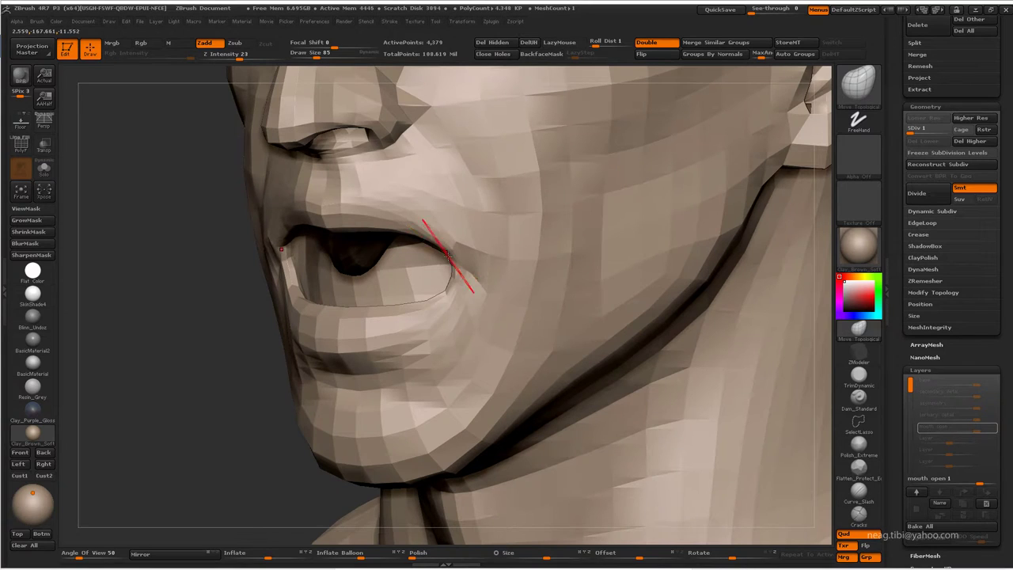
- Inspect the lips with polygroups shown, then isolate the mouth area, hiding the rest of the head
{"action": "left_click_drag", "start_coordinate": [446, 305], "coordinate": [475, 272]}
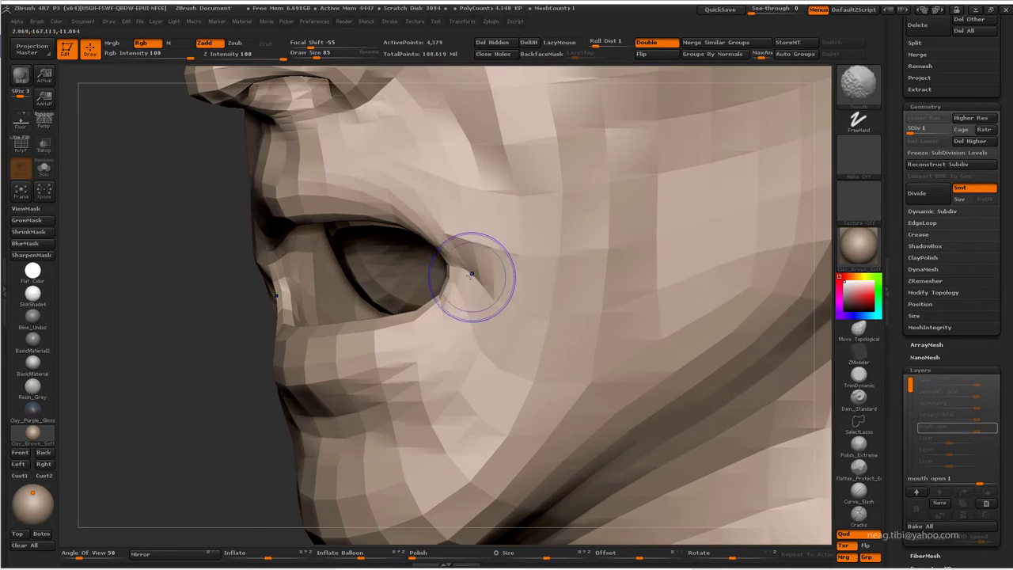
{"action": "key", "text": "shift+f"}
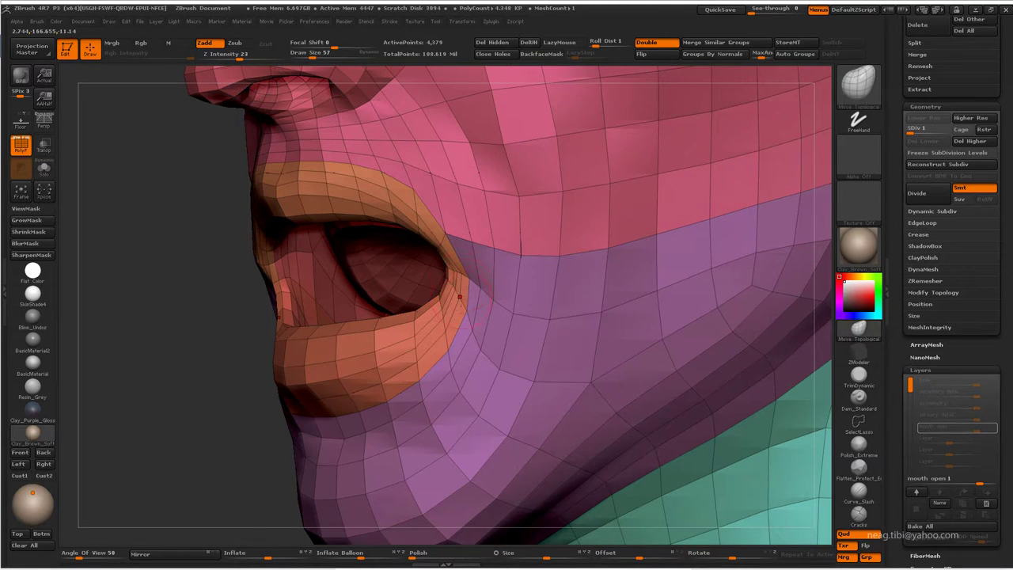
{"action": "mouse_move", "coordinate": [266, 285]}
{"action": "left_mouse_down"}
{"action": "mouse_move", "coordinate": [446, 279]}
{"action": "mouse_move", "coordinate": [440, 289]}
{"action": "left_mouse_up"}
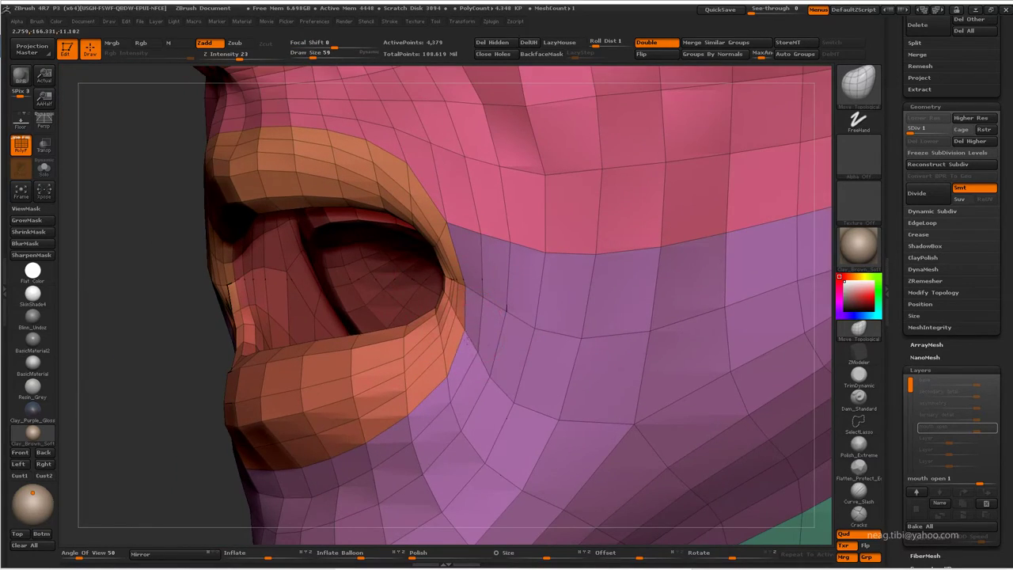
{"action": "mouse_move", "coordinate": [507, 305]}
{"action": "left_mouse_down"}
{"action": "mouse_move", "coordinate": [219, 348]}
{"action": "mouse_move", "coordinate": [278, 354]}
{"action": "left_mouse_up"}
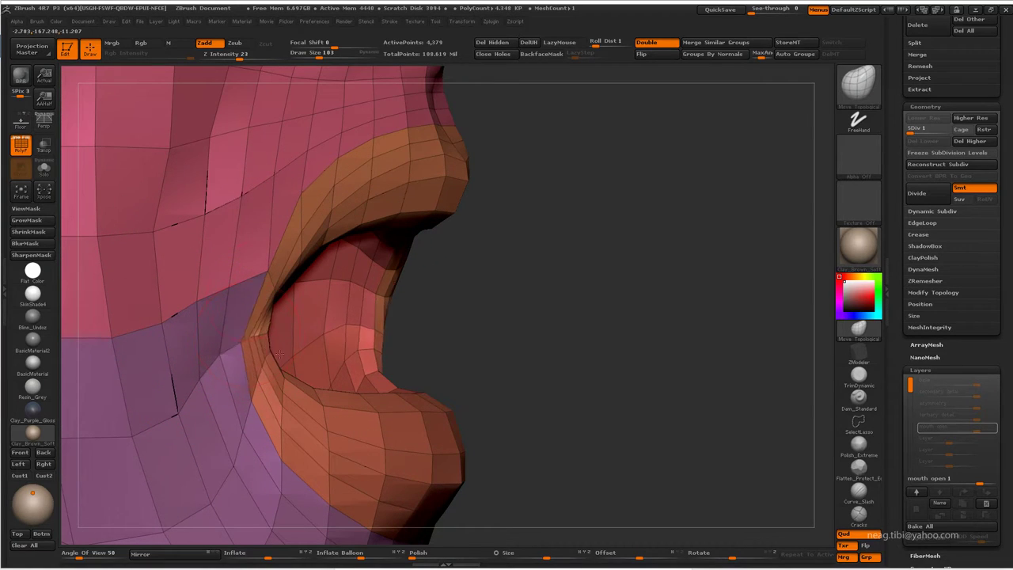
{"action": "mouse_move", "coordinate": [267, 275]}
{"action": "left_mouse_down"}
{"action": "mouse_move", "coordinate": [549, 262]}
{"action": "mouse_move", "coordinate": [419, 348]}
{"action": "mouse_move", "coordinate": [483, 340]}
{"action": "left_mouse_up"}
{"action": "mouse_move", "coordinate": [443, 380]}
{"action": "left_mouse_down"}
{"action": "mouse_move", "coordinate": [270, 407]}
{"action": "mouse_move", "coordinate": [407, 411]}
{"action": "left_mouse_up"}
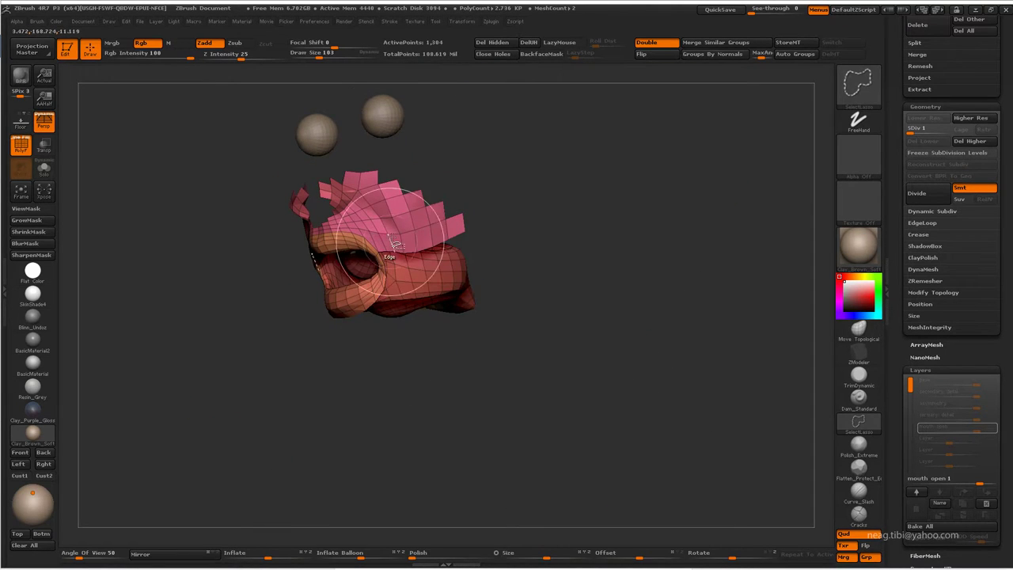
- Solo the mouth mesh and hide the brown polygroup lip piece
{"action": "left_click", "coordinate": [400, 241], "text": "ctrl+shift"}
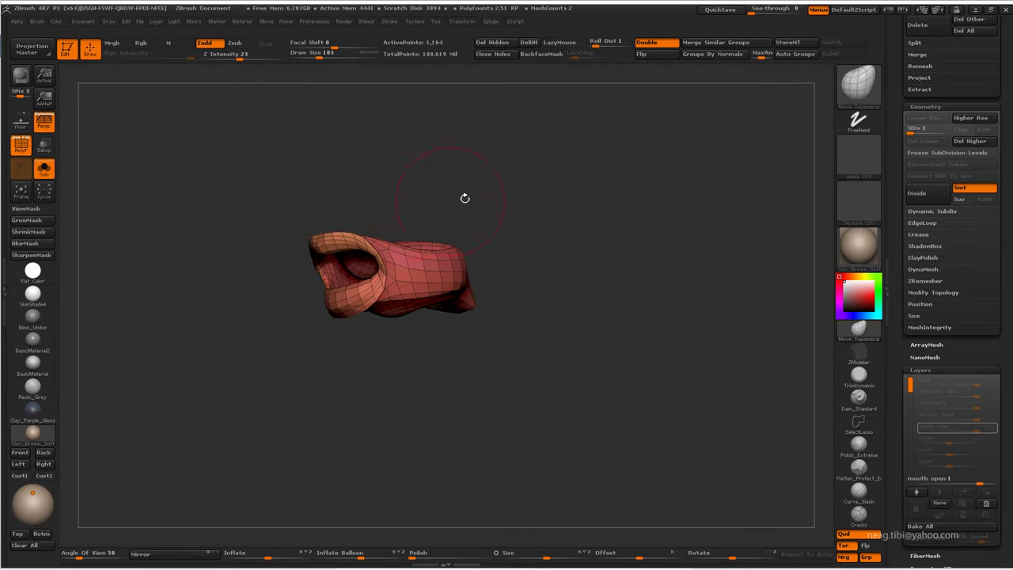
{"action": "mouse_move", "coordinate": [464, 199]}
{"action": "left_mouse_down"}
{"action": "mouse_move", "coordinate": [398, 471]}
{"action": "mouse_move", "coordinate": [490, 437]}
{"action": "mouse_move", "coordinate": [407, 373]}
{"action": "mouse_move", "coordinate": [423, 227]}
{"action": "left_mouse_up"}
{"action": "left_click", "coordinate": [404, 252], "text": "ctrl+alt+shift"}
{"action": "left_click", "coordinate": [423, 226], "text": "ctrl+shift"}
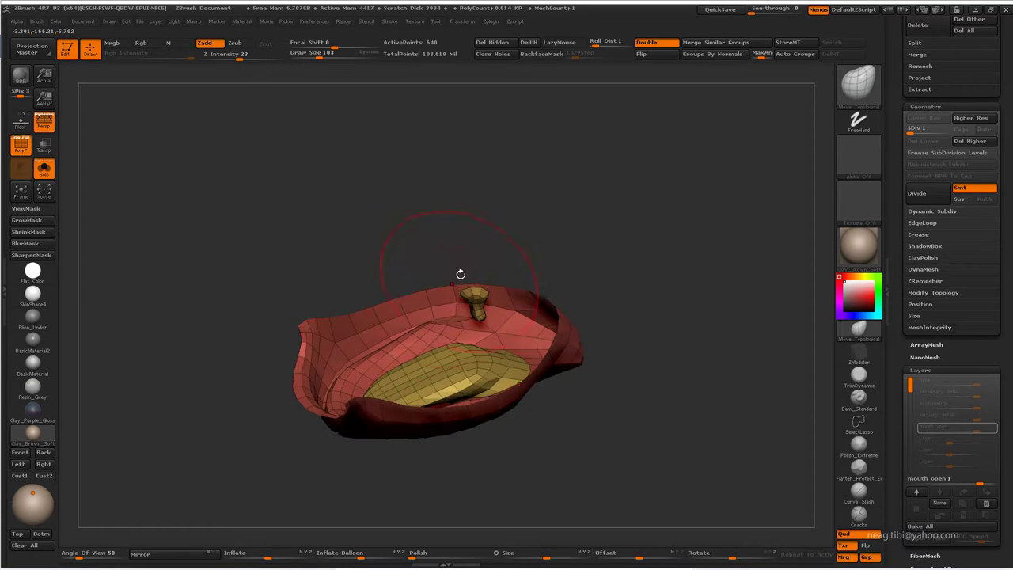
{"action": "left_click_drag", "start_coordinate": [462, 274], "coordinate": [526, 253]}
{"action": "left_click", "coordinate": [528, 253], "text": "ctrl+alt+shift"}
{"action": "mouse_move", "coordinate": [520, 101]}
{"action": "left_mouse_down"}
{"action": "mouse_move", "coordinate": [402, 364]}
{"action": "mouse_move", "coordinate": [340, 380]}
{"action": "left_mouse_up"}
- Set the brush size to 57 and reshape the yellow tongue to fit inside the mouth
{"action": "key", "text": "space"}
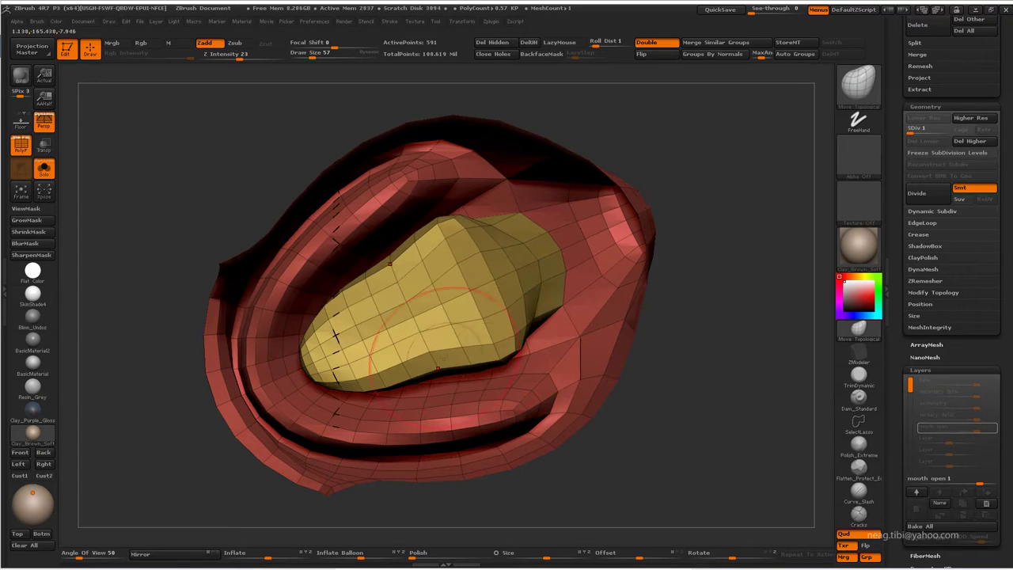
{"action": "mouse_move", "coordinate": [491, 317]}
{"action": "left_mouse_down"}
{"action": "mouse_move", "coordinate": [382, 381]}
{"action": "mouse_move", "coordinate": [515, 237]}
{"action": "mouse_move", "coordinate": [630, 225]}
{"action": "mouse_move", "coordinate": [682, 241]}
{"action": "mouse_move", "coordinate": [656, 226]}
{"action": "mouse_move", "coordinate": [610, 229]}
{"action": "mouse_move", "coordinate": [593, 214]}
{"action": "mouse_move", "coordinate": [593, 233]}
{"action": "mouse_move", "coordinate": [524, 242]}
{"action": "mouse_move", "coordinate": [423, 383]}
{"action": "mouse_move", "coordinate": [399, 333]}
{"action": "mouse_move", "coordinate": [420, 255]}
{"action": "mouse_move", "coordinate": [445, 252]}
{"action": "mouse_move", "coordinate": [491, 290]}
{"action": "mouse_move", "coordinate": [443, 281]}
{"action": "mouse_move", "coordinate": [443, 255]}
{"action": "mouse_move", "coordinate": [484, 288]}
{"action": "left_mouse_up"}
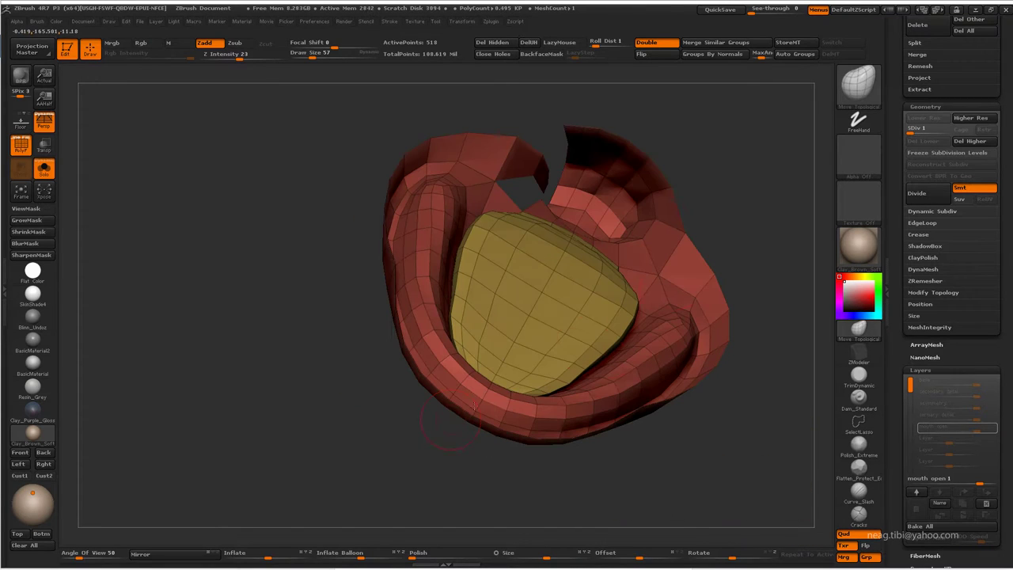
{"action": "mouse_move", "coordinate": [474, 405]}
{"action": "left_mouse_down"}
{"action": "mouse_move", "coordinate": [697, 226]}
{"action": "mouse_move", "coordinate": [746, 321]}
{"action": "mouse_move", "coordinate": [434, 363]}
{"action": "left_mouse_up"}
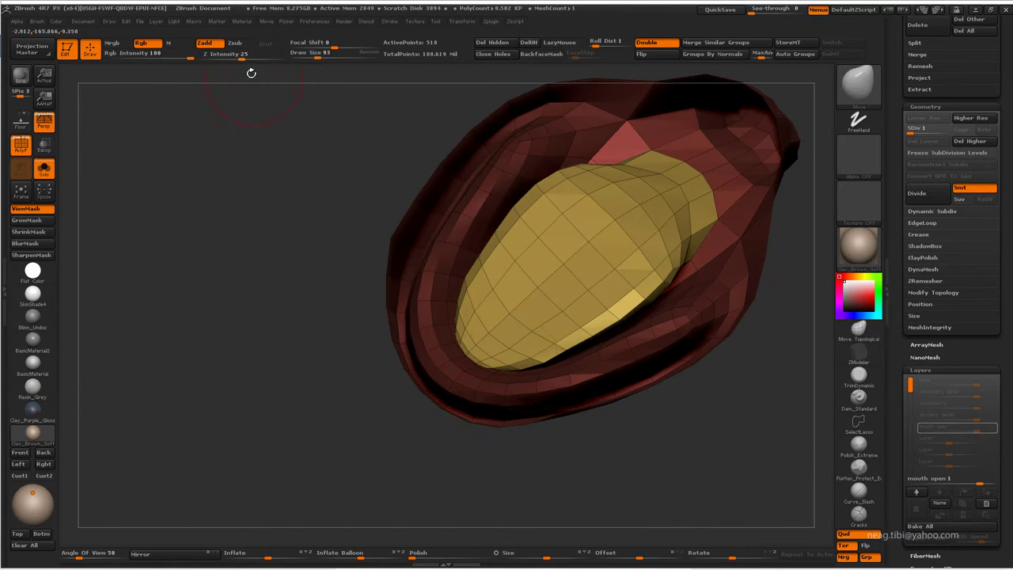
{"action": "key", "text": "space"}
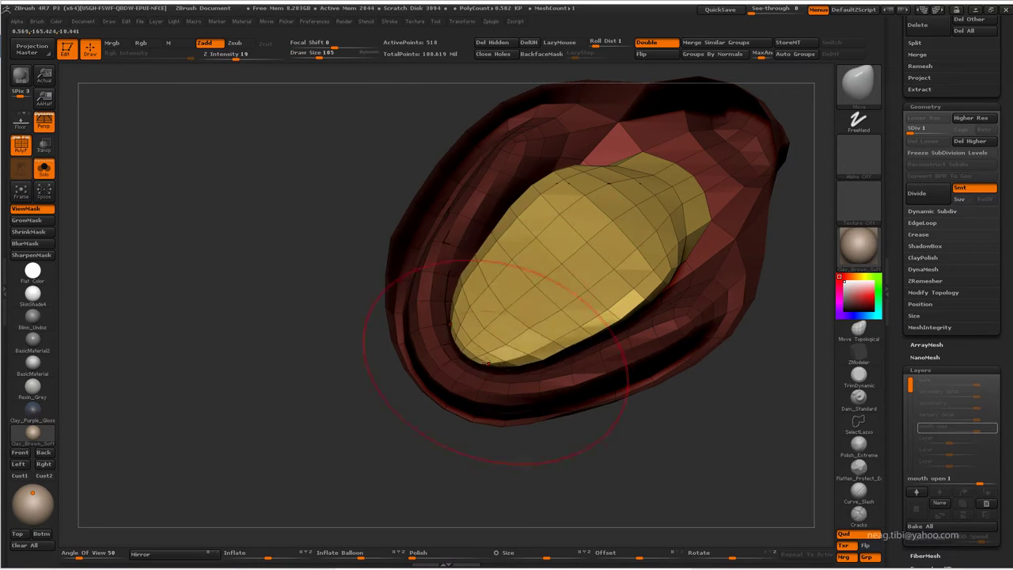
- Carve a soft groove across the yellow tongue using the Standard brush with a soft round alpha
{"action": "left_click_drag", "start_coordinate": [475, 384], "coordinate": [506, 305]}
{"action": "mouse_move", "coordinate": [555, 341]}
{"action": "left_mouse_down"}
{"action": "mouse_move", "coordinate": [602, 301]}
{"action": "mouse_move", "coordinate": [554, 348]}
{"action": "mouse_move", "coordinate": [546, 341]}
{"action": "mouse_move", "coordinate": [554, 368]}
{"action": "left_mouse_up"}
{"action": "key", "text": "b"}
{"action": "key", "text": "s"}
{"action": "key", "text": "t"}
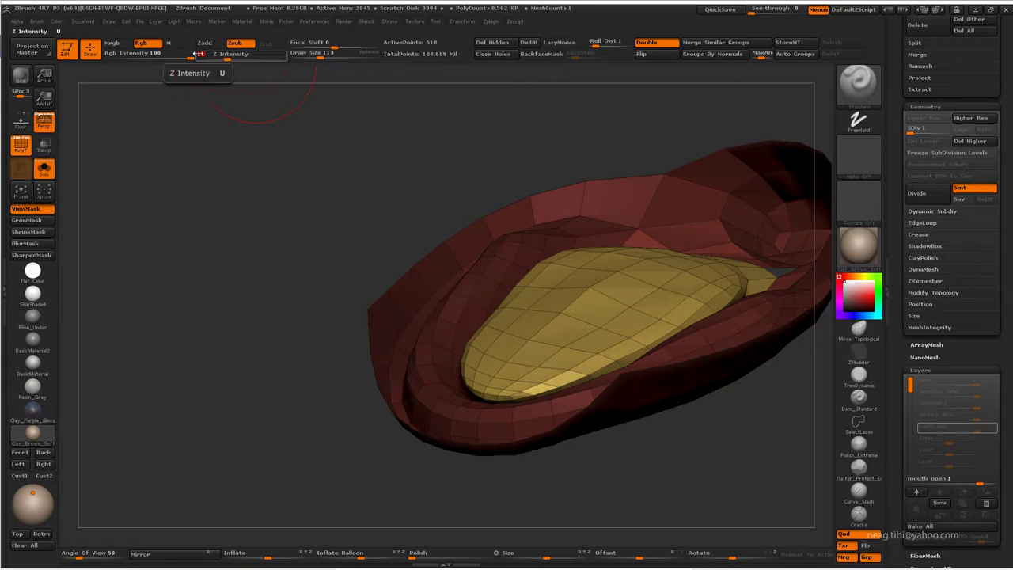
{"action": "left_click", "coordinate": [859, 162]}
{"action": "left_click", "coordinate": [523, 170]}
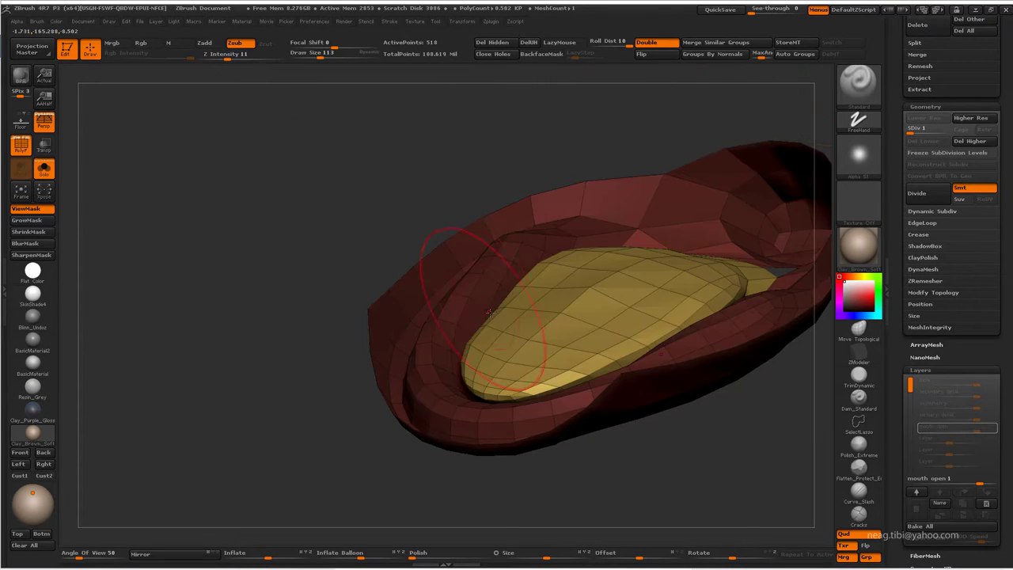
{"action": "mouse_move", "coordinate": [554, 356]}
{"action": "left_mouse_down"}
{"action": "mouse_move", "coordinate": [602, 316]}
{"action": "mouse_move", "coordinate": [648, 94]}
{"action": "left_mouse_up"}
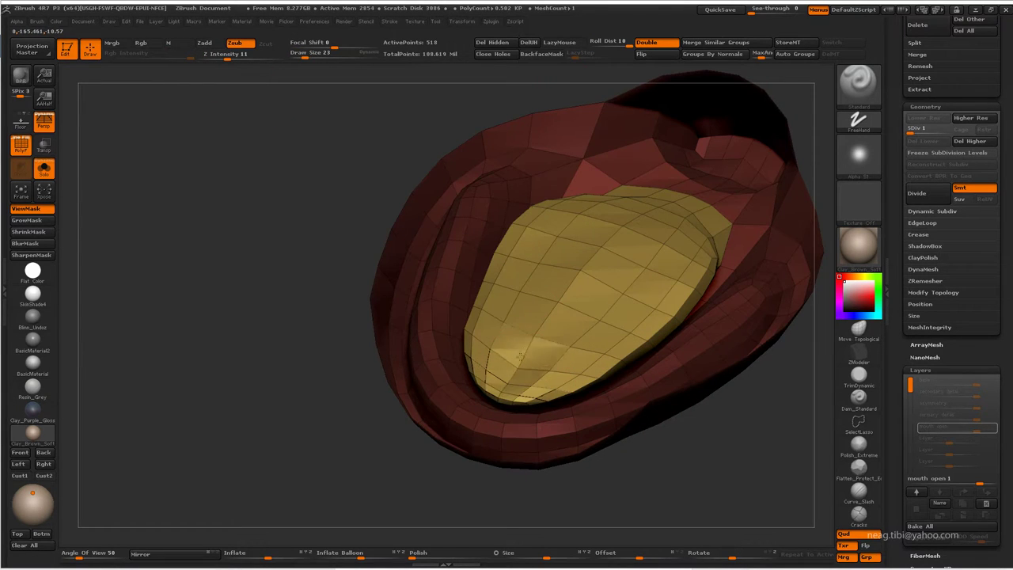
{"action": "left_click_drag", "start_coordinate": [519, 357], "coordinate": [618, 230]}
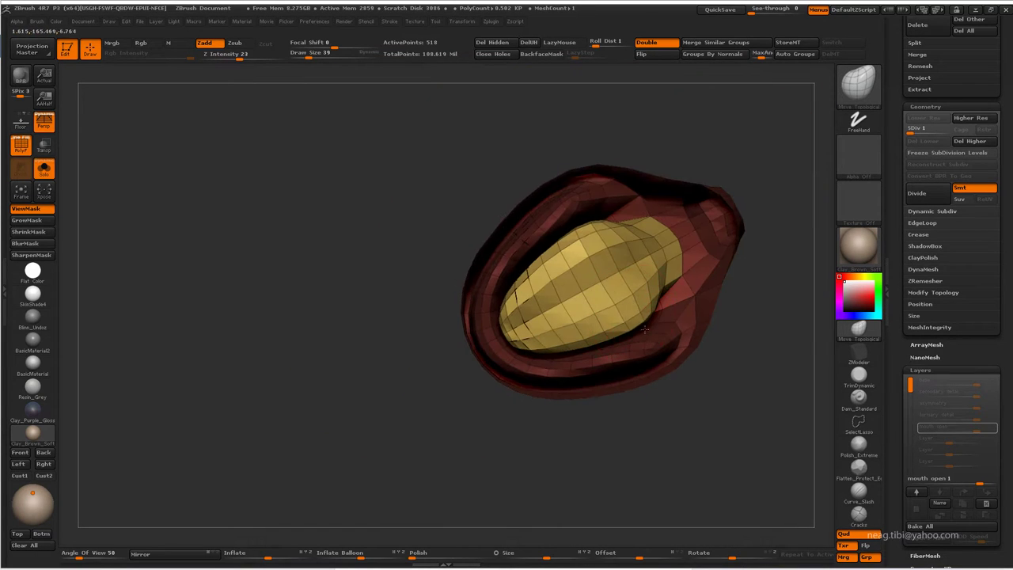
- Turn off polygroup display, step up a subdivision level and smooth the mouth corner
{"action": "right_click_drag", "start_coordinate": [512, 324], "coordinate": [571, 346], "text": "ctrl"}
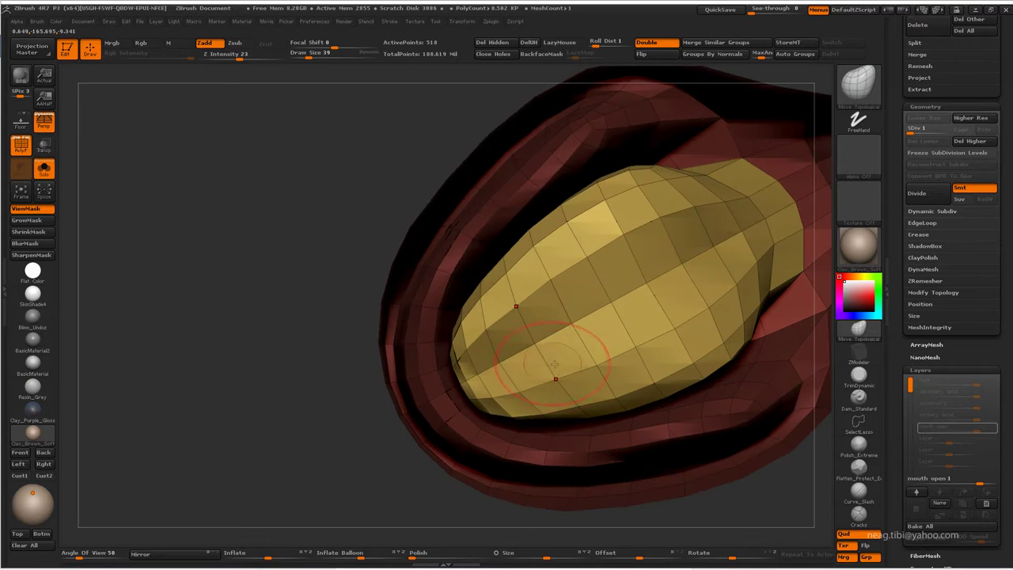
{"action": "mouse_move", "coordinate": [620, 346]}
{"action": "left_mouse_down"}
{"action": "mouse_move", "coordinate": [570, 377]}
{"action": "mouse_move", "coordinate": [469, 320]}
{"action": "mouse_move", "coordinate": [483, 341]}
{"action": "left_mouse_up"}
{"action": "mouse_move", "coordinate": [483, 341]}
{"action": "right_mouse_down", "text": "ctrl"}
{"action": "mouse_move", "coordinate": [501, 358]}
{"action": "mouse_move", "coordinate": [458, 366]}
{"action": "mouse_move", "coordinate": [538, 326]}
{"action": "mouse_move", "coordinate": [565, 351]}
{"action": "right_mouse_up", "text": "ctrl"}
{"action": "key", "text": "shift+f"}
{"action": "key", "text": "d"}
{"action": "key", "text": "d"}
{"action": "mouse_move", "coordinate": [520, 312]}
{"action": "right_mouse_down", "text": "ctrl"}
{"action": "mouse_move", "coordinate": [483, 317]}
{"action": "mouse_move", "coordinate": [467, 290]}
{"action": "mouse_move", "coordinate": [512, 307]}
{"action": "right_mouse_up", "text": "ctrl"}
{"action": "key", "text": "shift"}
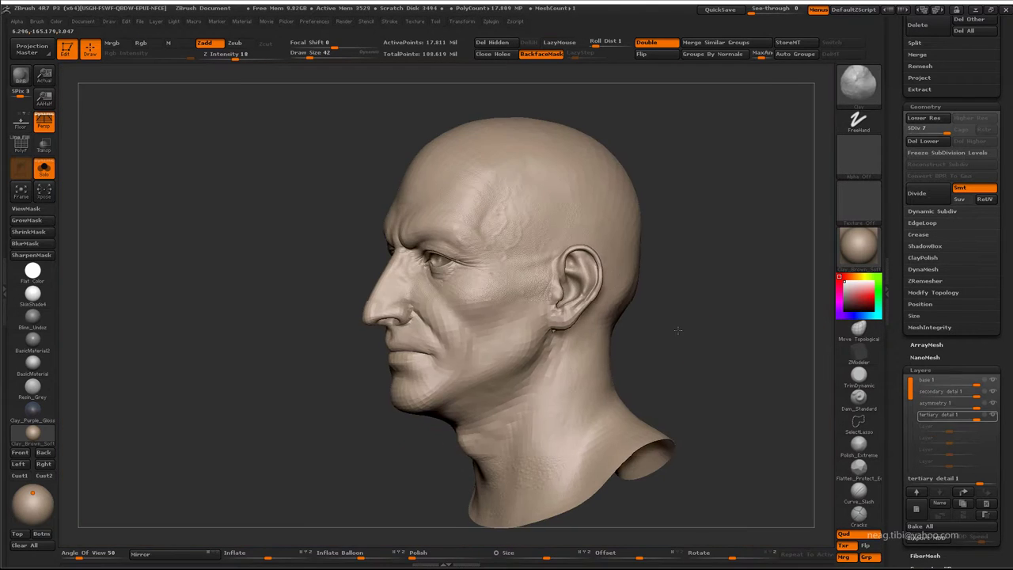
{"action": "right_click_drag", "start_coordinate": [618, 317], "coordinate": [680, 316]}
{"action": "left_click_drag", "start_coordinate": [989, 198], "coordinate": [988, 375]}
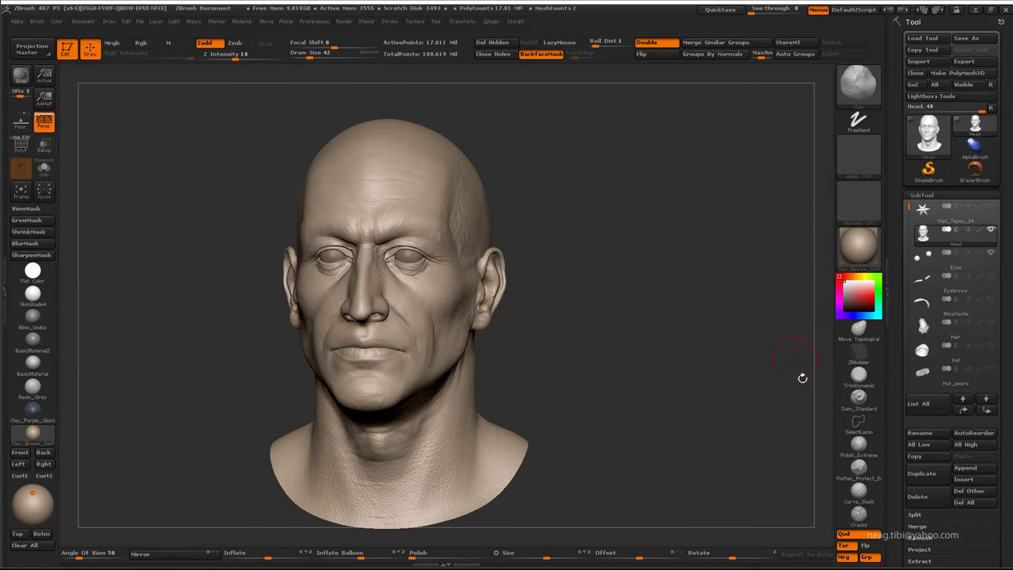
- Duplicate the head subtool and rename the copy 'Mouth cavity'
{"action": "left_click", "coordinate": [923, 467]}
{"action": "left_click", "coordinate": [920, 433]}
{"action": "type", "text": "mouth cavity"}
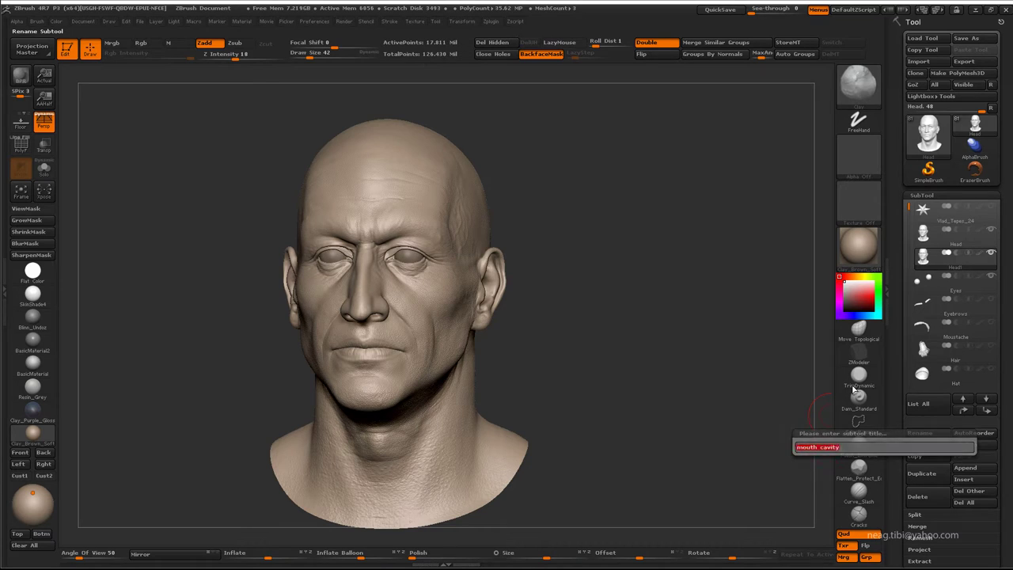
{"action": "key", "text": "Return"}
- Bake all sculpting layers into the copy and drop it to SDiv 1
{"action": "left_click_drag", "start_coordinate": [525, 294], "coordinate": [733, 347]}
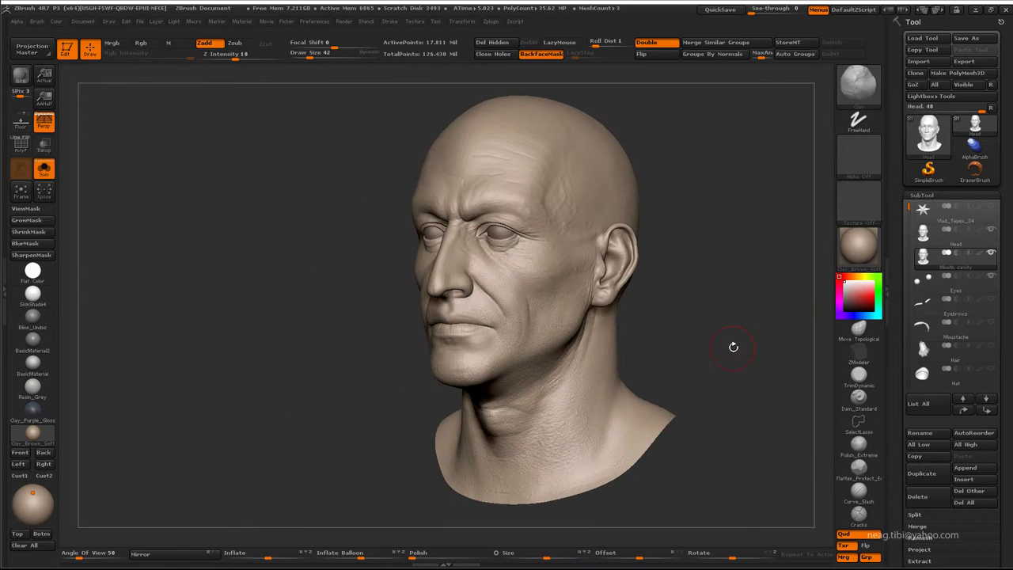
{"action": "key", "text": "shift+d"}
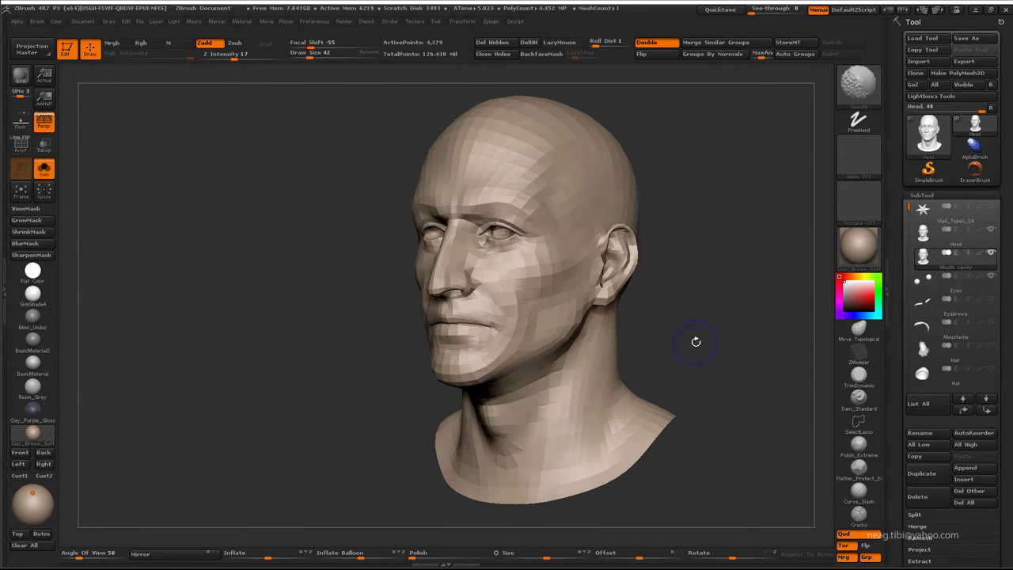
{"action": "key", "text": "d"}
{"action": "key", "text": "d"}
{"action": "key", "text": "d"}
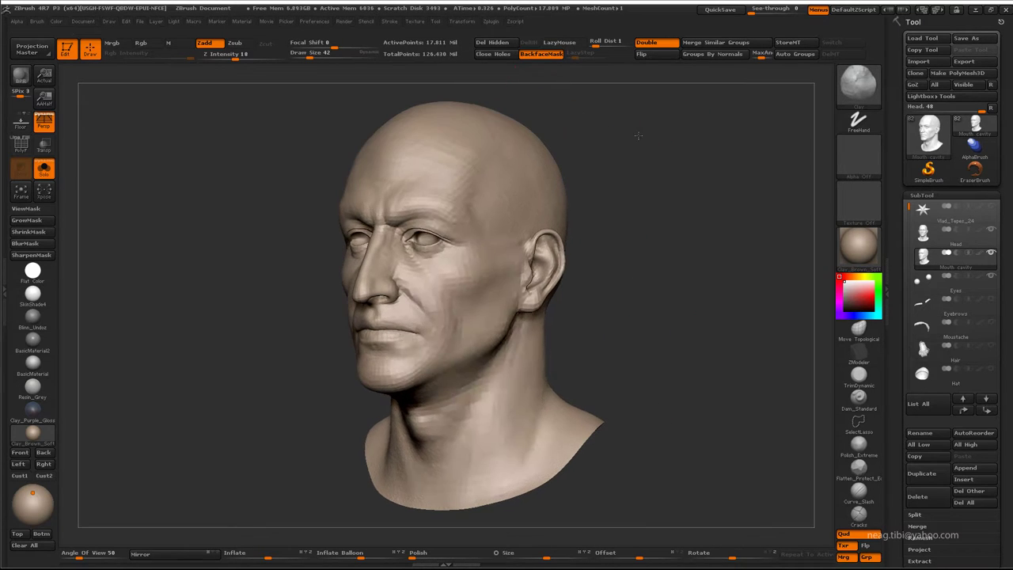
{"action": "scroll", "coordinate": [944, 378], "scroll_direction": "down", "scroll_amount": 5}
{"action": "left_click", "coordinate": [946, 527]}
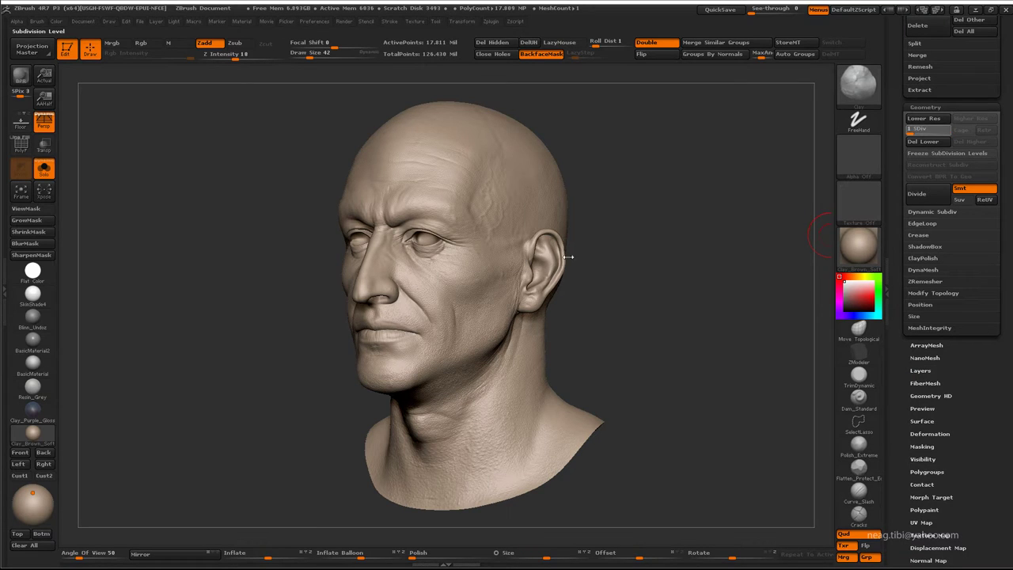
{"action": "key", "text": "shift+d"}
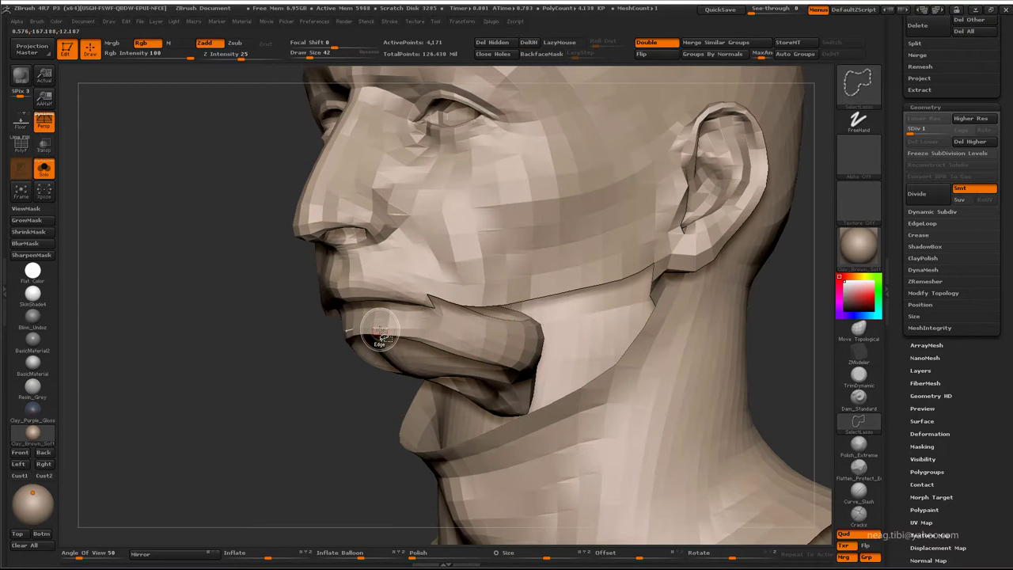
- Pull the lower lip loop down, delete the jaw polygons, isolate the mouth, then unhide and show polygroups
{"action": "mouse_move", "coordinate": [388, 328]}
{"action": "left_mouse_down"}
{"action": "mouse_move", "coordinate": [436, 365]}
{"action": "mouse_move", "coordinate": [481, 333]}
{"action": "left_mouse_up"}
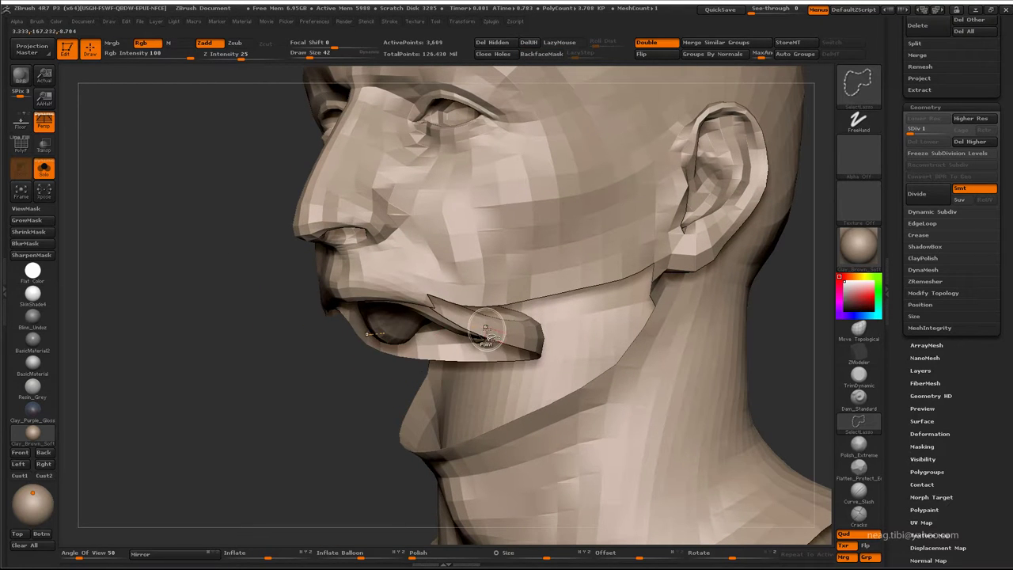
{"action": "left_click", "coordinate": [484, 348], "text": "ctrl+alt+shift"}
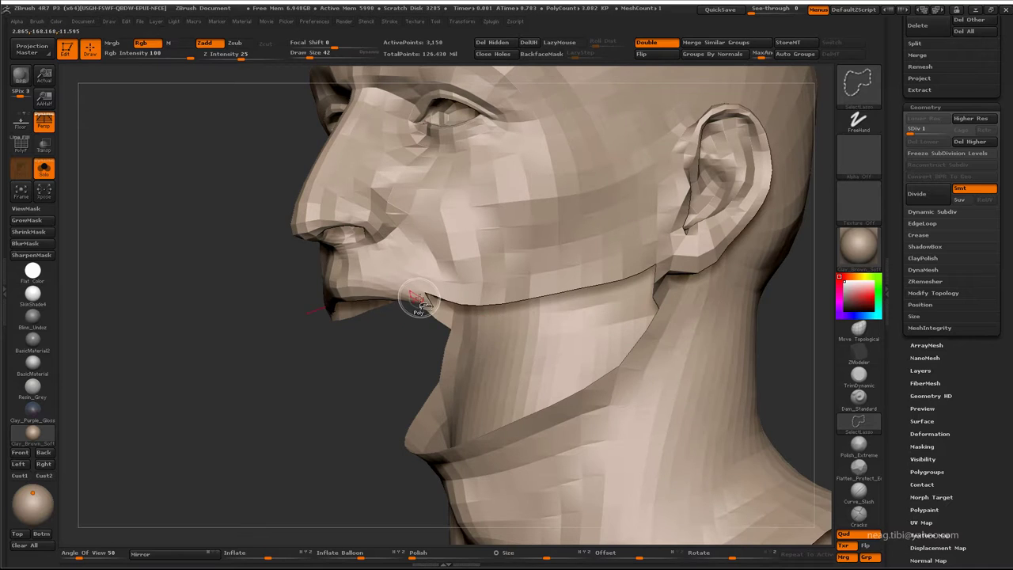
{"action": "left_click_drag", "start_coordinate": [418, 306], "coordinate": [332, 388]}
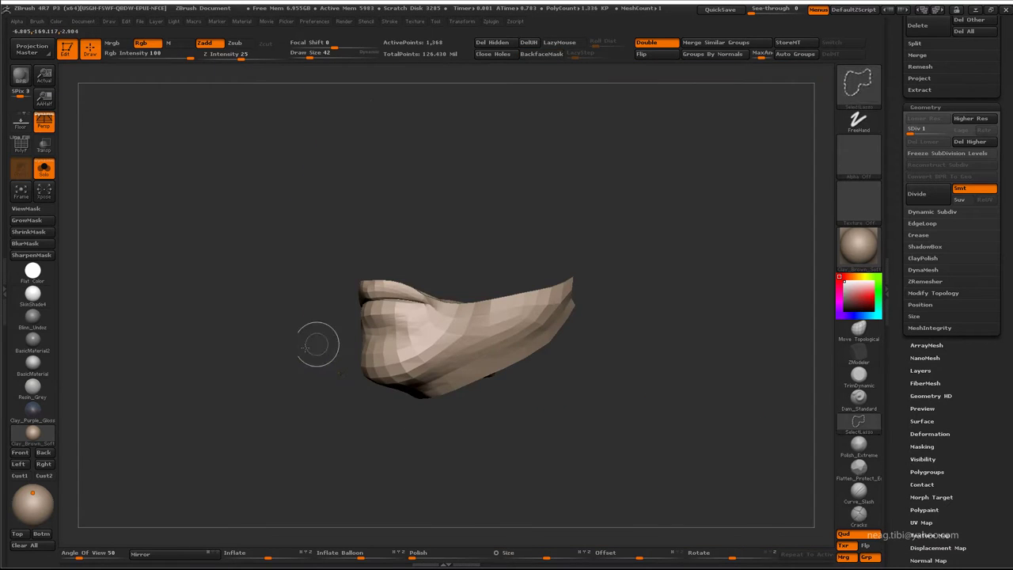
{"action": "left_click", "coordinate": [309, 364], "text": "ctrl+shift"}
{"action": "key", "text": "shift+f"}
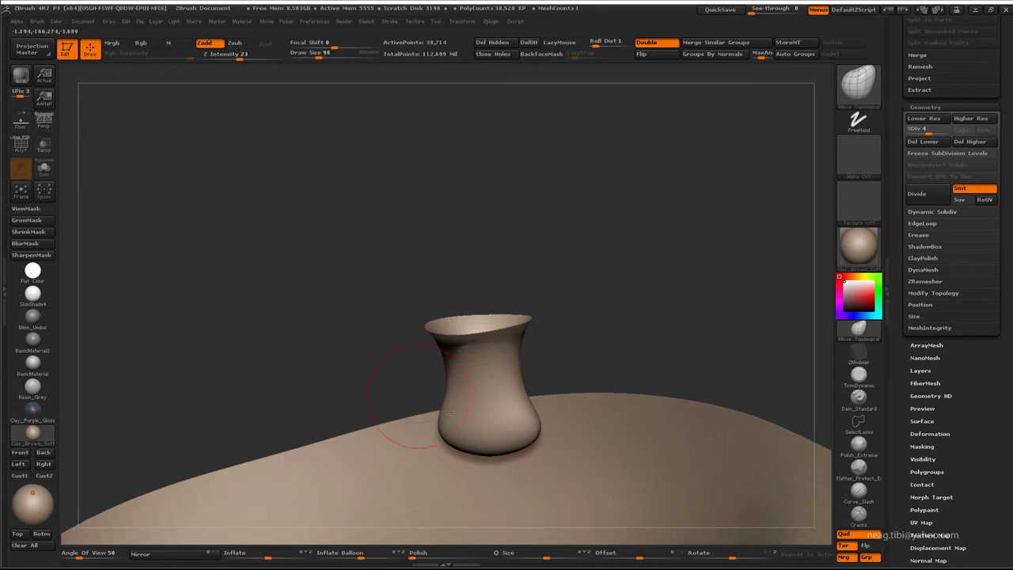
- Orbit around the vase-shaped mouth-cavity mesh and drop it from SDiv 4 to 3
{"action": "mouse_move", "coordinate": [508, 445]}
{"action": "left_mouse_down"}
{"action": "mouse_move", "coordinate": [543, 430]}
{"action": "mouse_move", "coordinate": [541, 472]}
{"action": "left_mouse_up"}
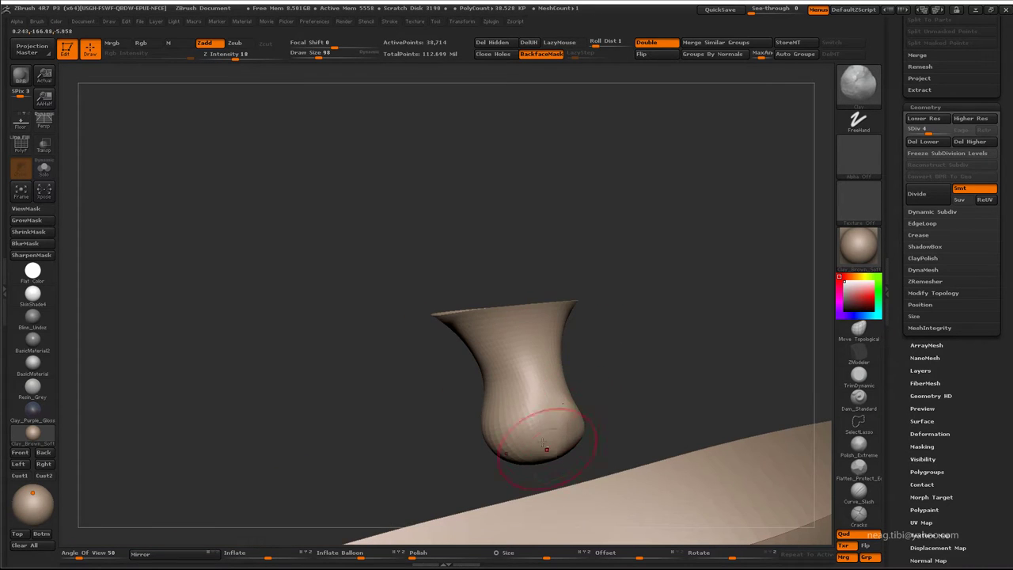
{"action": "left_click_drag", "start_coordinate": [555, 450], "coordinate": [565, 414]}
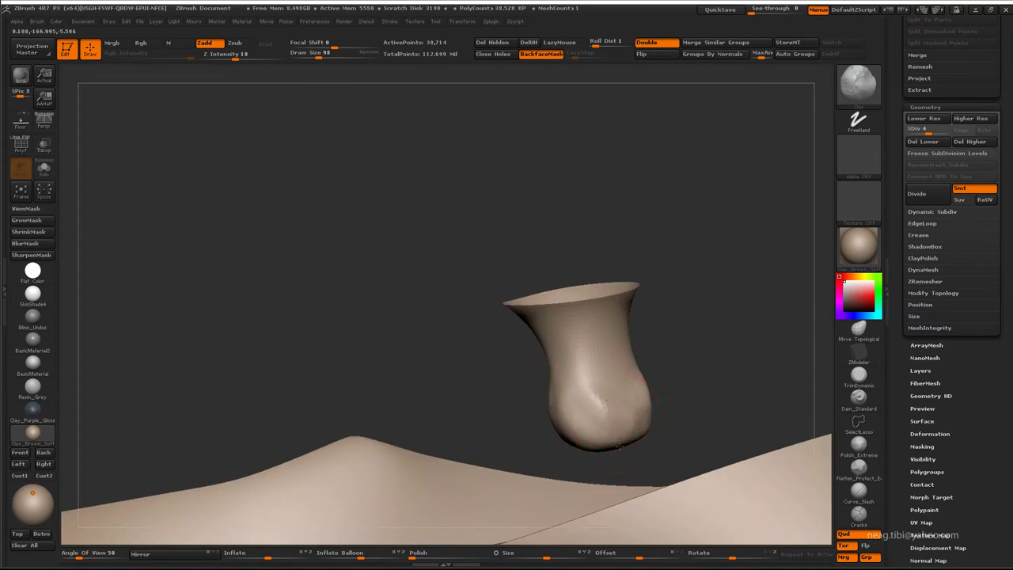
{"action": "key", "text": "shift+d"}
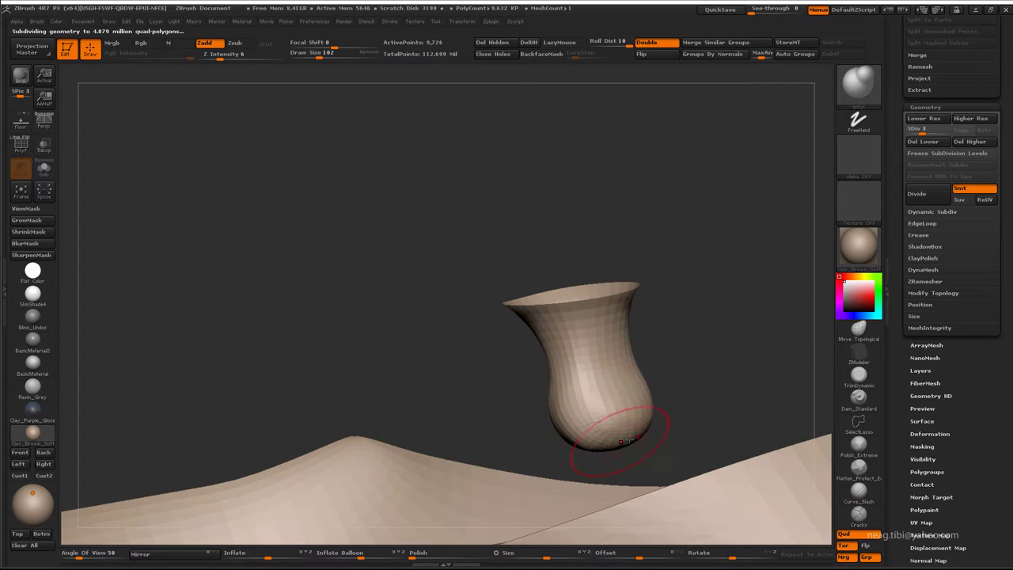
{"action": "mouse_move", "coordinate": [625, 440]}
{"action": "left_mouse_down"}
{"action": "mouse_move", "coordinate": [493, 383]}
{"action": "mouse_move", "coordinate": [420, 461]}
{"action": "left_mouse_up"}
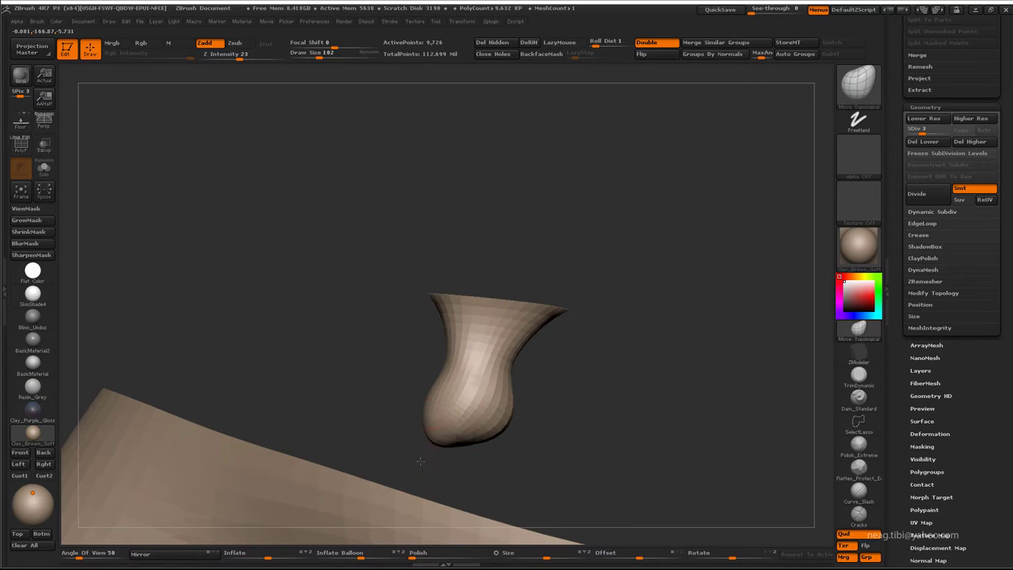
{"action": "left_click_drag", "start_coordinate": [426, 411], "coordinate": [575, 345]}
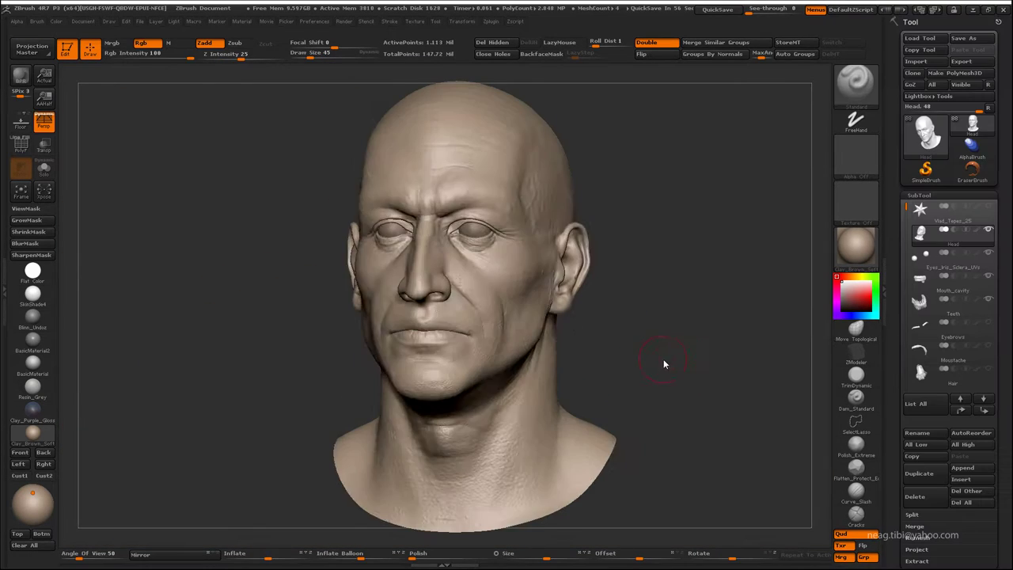
- Select the Mouth_cavity subtool and show it on its own
{"action": "left_click", "coordinate": [920, 289]}
{"action": "left_click_drag", "start_coordinate": [799, 317], "coordinate": [708, 327]}
{"action": "key", "text": "shift+f"}
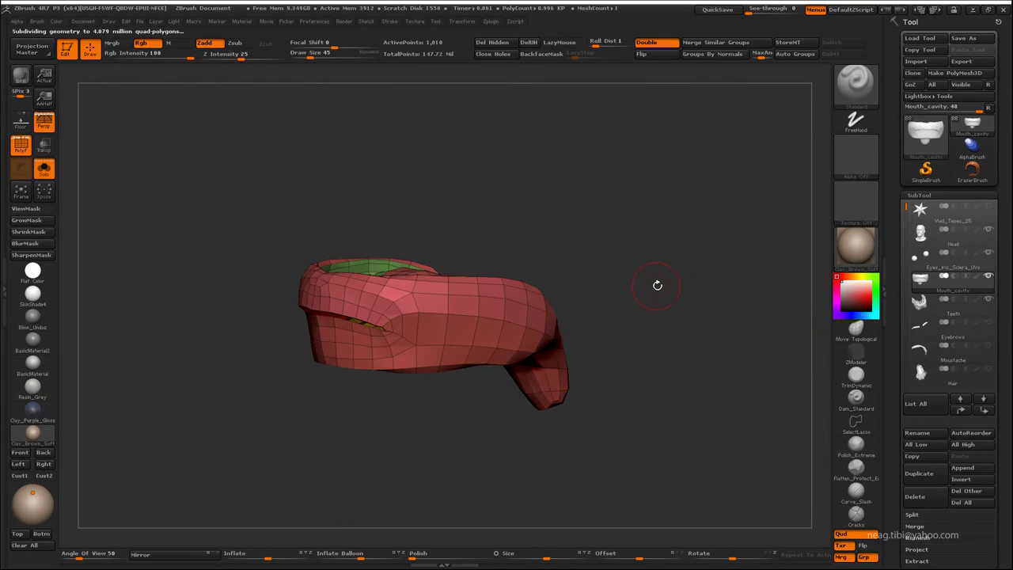
{"action": "mouse_move", "coordinate": [657, 285]}
{"action": "left_mouse_down"}
{"action": "mouse_move", "coordinate": [464, 348]}
{"action": "mouse_move", "coordinate": [436, 441]}
{"action": "mouse_move", "coordinate": [464, 418]}
{"action": "mouse_move", "coordinate": [452, 362]}
{"action": "mouse_move", "coordinate": [464, 418]}
{"action": "mouse_move", "coordinate": [452, 403]}
{"action": "left_mouse_up"}
- Subdivide the mouth cavity to its highest level and orbit to inspect the gums
{"action": "key", "text": "d"}
{"action": "key", "text": "shift+f"}
{"action": "key", "text": "f"}
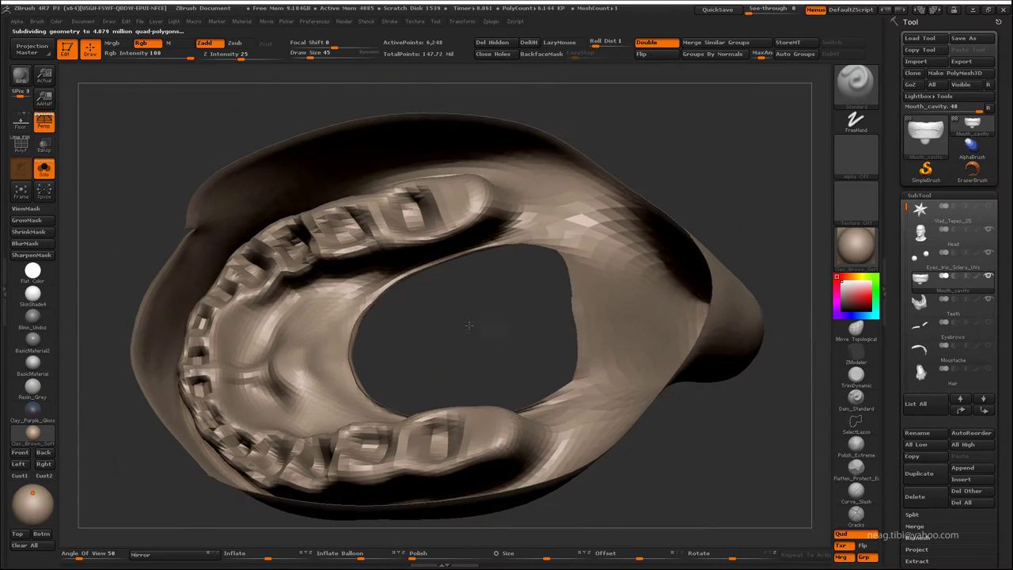
{"action": "left_click_drag", "start_coordinate": [432, 452], "coordinate": [475, 328]}
{"action": "key", "text": "d"}
{"action": "key", "text": "d"}
{"action": "key", "text": "d"}
{"action": "mouse_move", "coordinate": [714, 153]}
{"action": "left_mouse_down"}
{"action": "mouse_move", "coordinate": [700, 138]}
{"action": "mouse_move", "coordinate": [450, 315]}
{"action": "left_mouse_up"}
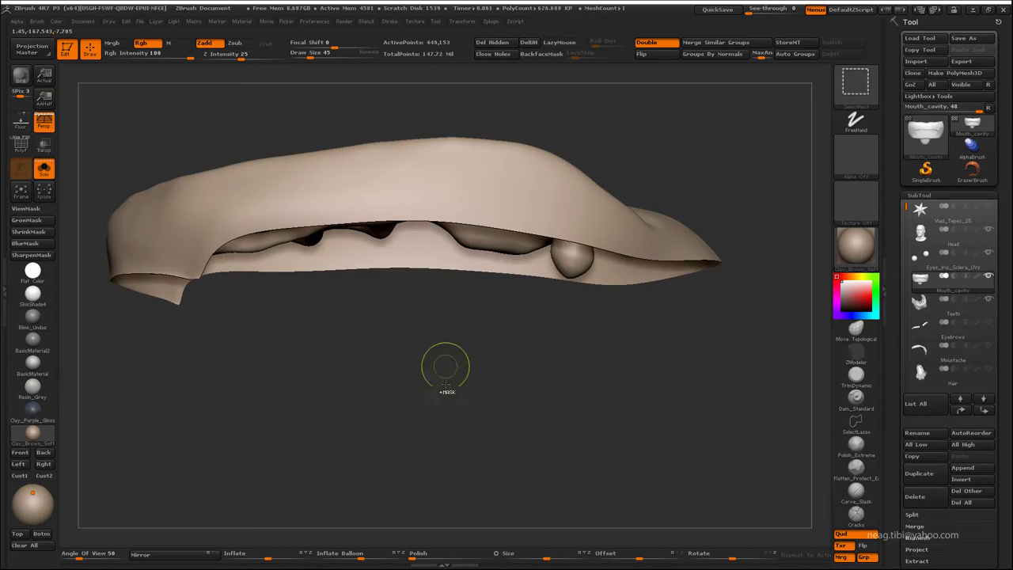
{"action": "mouse_move", "coordinate": [446, 365]}
{"action": "left_mouse_down"}
{"action": "mouse_move", "coordinate": [475, 485]}
{"action": "mouse_move", "coordinate": [488, 473]}
{"action": "mouse_move", "coordinate": [477, 414]}
{"action": "mouse_move", "coordinate": [470, 438]}
{"action": "mouse_move", "coordinate": [445, 298]}
{"action": "mouse_move", "coordinate": [674, 136]}
{"action": "mouse_move", "coordinate": [651, 125]}
{"action": "mouse_move", "coordinate": [668, 222]}
{"action": "mouse_move", "coordinate": [668, 133]}
{"action": "mouse_move", "coordinate": [660, 210]}
{"action": "mouse_move", "coordinate": [693, 219]}
{"action": "mouse_move", "coordinate": [657, 269]}
{"action": "mouse_move", "coordinate": [665, 301]}
{"action": "mouse_move", "coordinate": [680, 309]}
{"action": "mouse_move", "coordinate": [625, 348]}
{"action": "mouse_move", "coordinate": [616, 372]}
{"action": "mouse_move", "coordinate": [505, 481]}
{"action": "mouse_move", "coordinate": [473, 475]}
{"action": "mouse_move", "coordinate": [491, 477]}
{"action": "mouse_move", "coordinate": [649, 293]}
{"action": "left_mouse_up"}
- Subdivide the Teeth subtool and show the mouth cavity around it again
{"action": "key", "text": "alt+Down"}
{"action": "key", "text": "ctrl+d"}
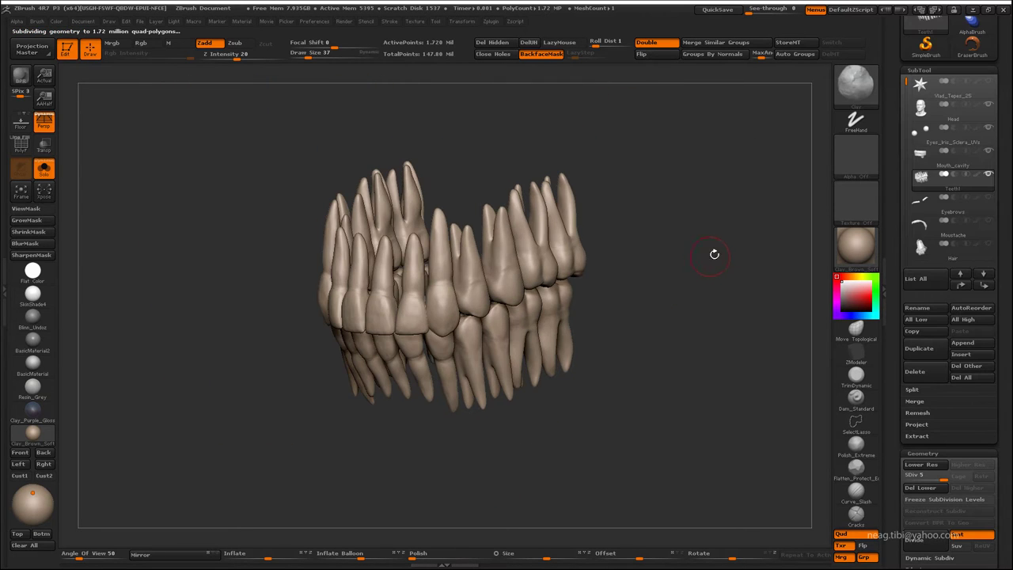
{"action": "left_click_drag", "start_coordinate": [714, 254], "coordinate": [815, 247]}
{"action": "left_click", "coordinate": [43, 168]}
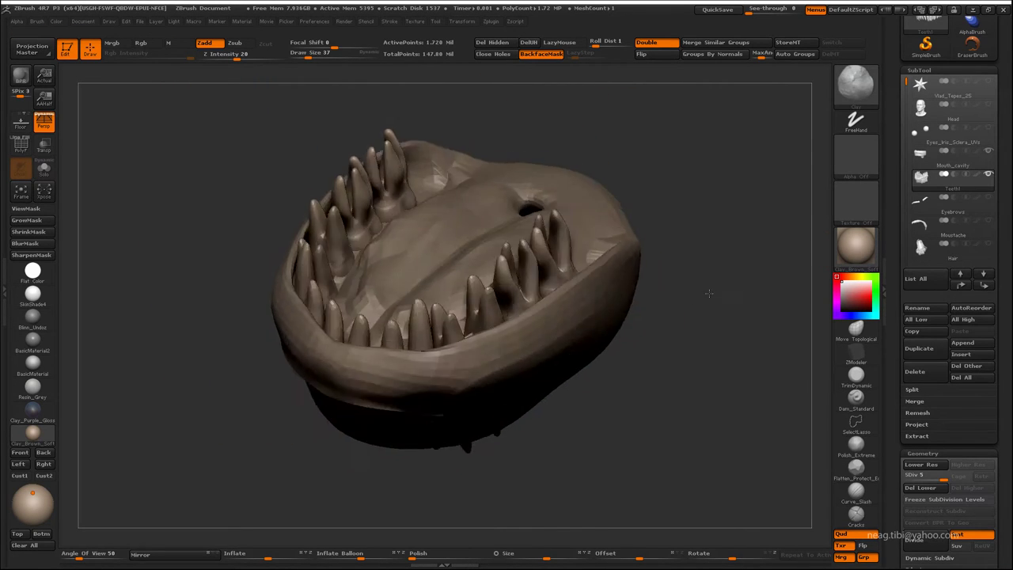
{"action": "mouse_move", "coordinate": [711, 240]}
{"action": "left_mouse_down"}
{"action": "mouse_move", "coordinate": [663, 416]}
{"action": "mouse_move", "coordinate": [598, 321]}
{"action": "mouse_move", "coordinate": [515, 361]}
{"action": "mouse_move", "coordinate": [459, 492]}
{"action": "mouse_move", "coordinate": [498, 452]}
{"action": "mouse_move", "coordinate": [491, 407]}
{"action": "mouse_move", "coordinate": [652, 343]}
{"action": "mouse_move", "coordinate": [613, 346]}
{"action": "mouse_move", "coordinate": [355, 441]}
{"action": "mouse_move", "coordinate": [340, 436]}
{"action": "left_mouse_up"}
- Select Mouth_cavity, unhide all its parts and step it down a subdivision level
{"action": "left_click", "coordinate": [475, 367], "text": "alt"}
{"action": "left_click", "coordinate": [481, 475], "text": "ctrl+shift"}
{"action": "key", "text": "shift+d"}
{"action": "key", "text": "shift+d"}
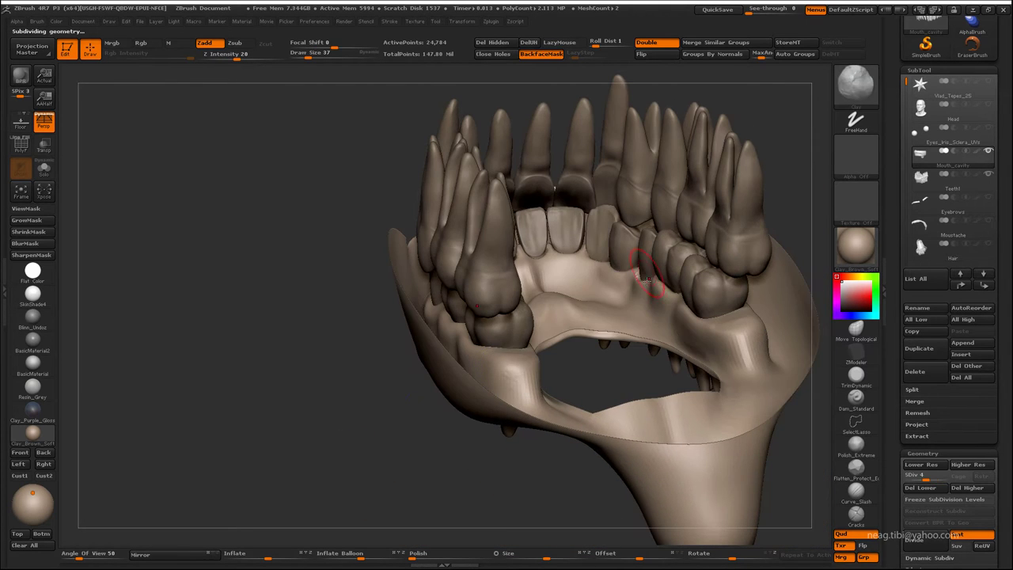
{"action": "left_click_drag", "start_coordinate": [648, 301], "coordinate": [656, 293]}
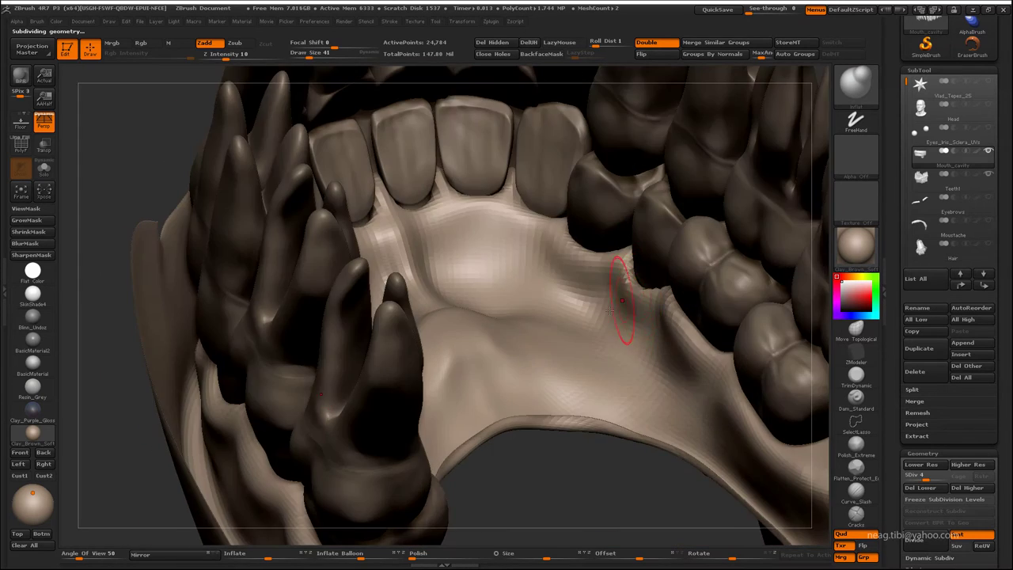
- Solo the mouth cavity and turn on double-sided display
{"action": "key", "text": "ctrl+shift+s"}
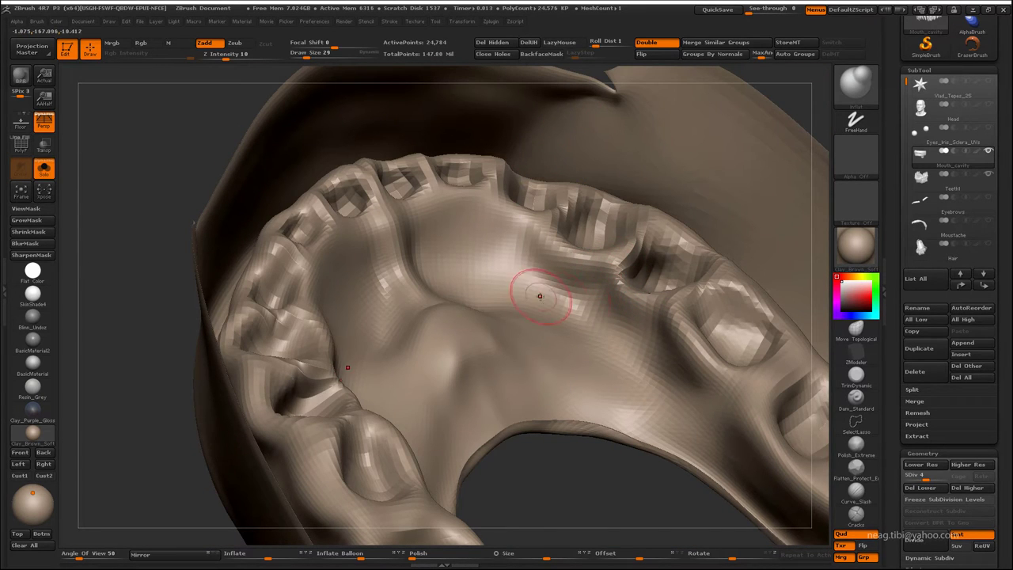
{"action": "left_click", "coordinate": [651, 51]}
{"action": "left_click", "coordinate": [657, 42]}
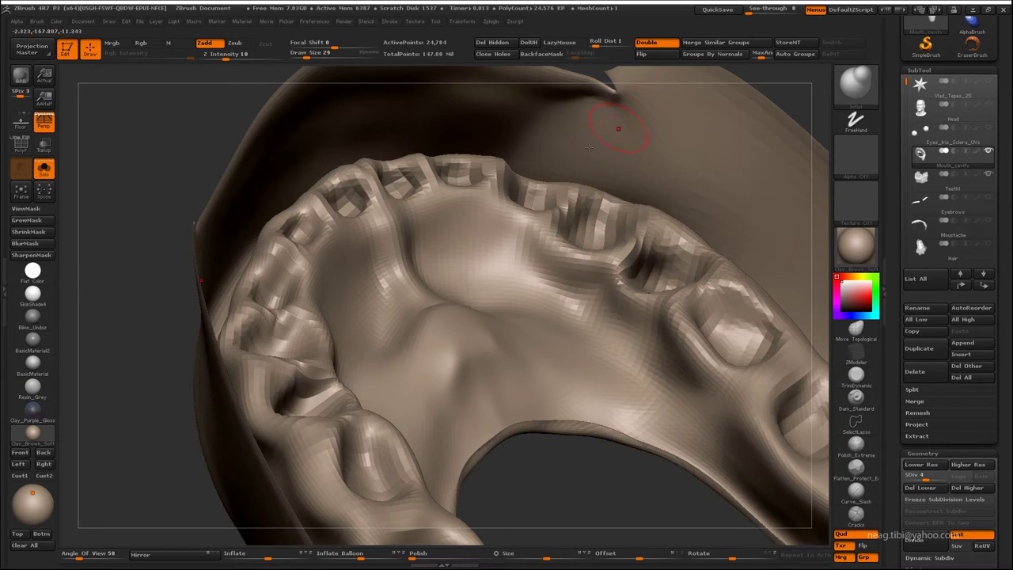
{"action": "left_click_drag", "start_coordinate": [528, 247], "coordinate": [583, 370]}
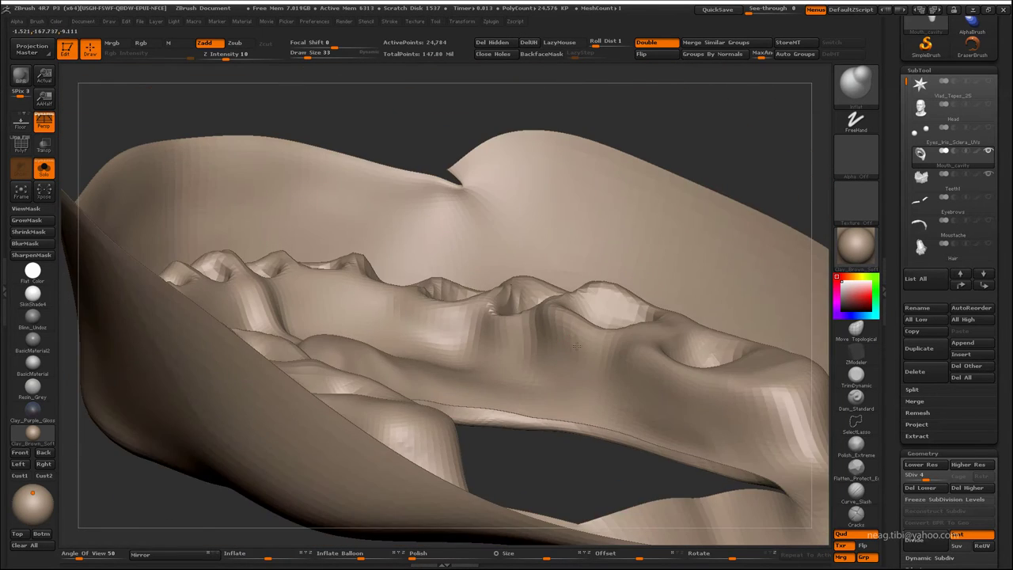
- Pick the Move brush (B, M, V) at the lowest subdivision level with polyframe shown
{"action": "key", "text": "b"}
{"action": "key", "text": "m"}
{"action": "key", "text": "v"}
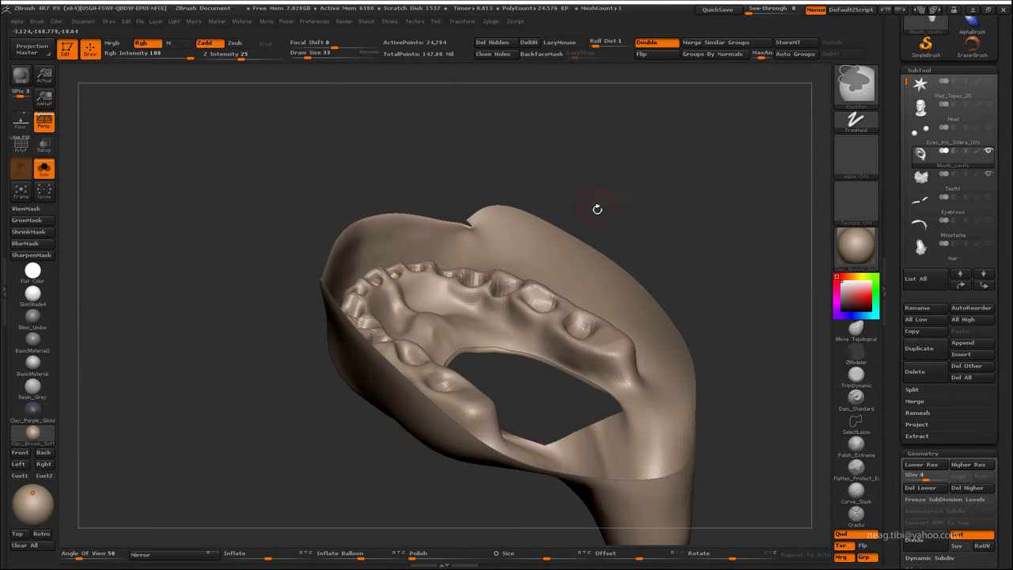
{"action": "key", "text": "shift+d"}
{"action": "key", "text": "shift+f"}
- Zoom in on the mouth corner and preview the lips one subdivision level higher
{"action": "mouse_move", "coordinate": [712, 174]}
{"action": "left_mouse_down"}
{"action": "mouse_move", "coordinate": [602, 183]}
{"action": "mouse_move", "coordinate": [697, 190]}
{"action": "left_mouse_up"}
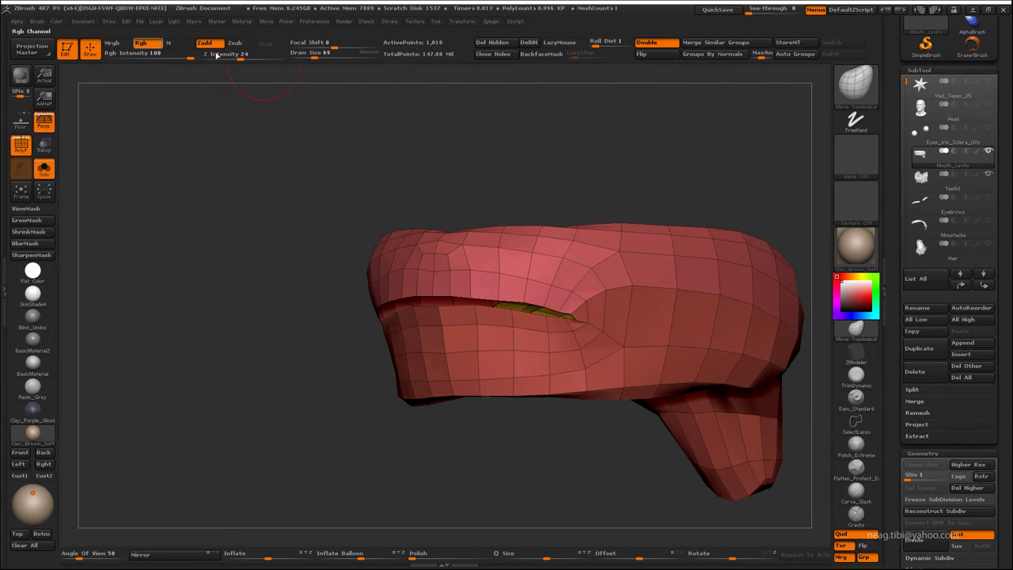
{"action": "left_click_drag", "start_coordinate": [332, 175], "coordinate": [443, 261]}
{"action": "scroll", "coordinate": [476, 305], "scroll_direction": "up", "scroll_amount": 5}
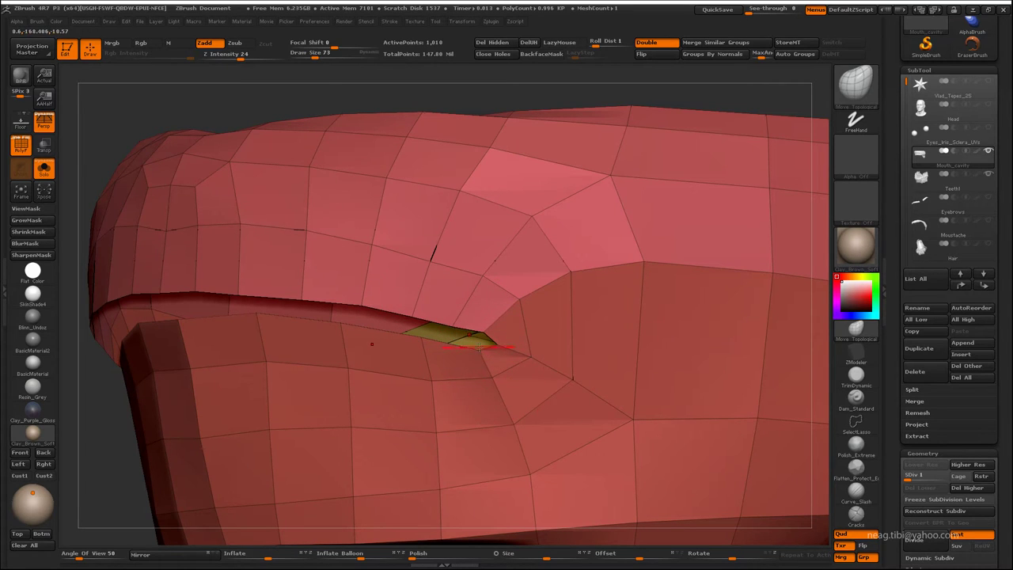
{"action": "key", "text": "d"}
{"action": "scroll", "coordinate": [488, 349], "scroll_direction": "up", "scroll_amount": 2}
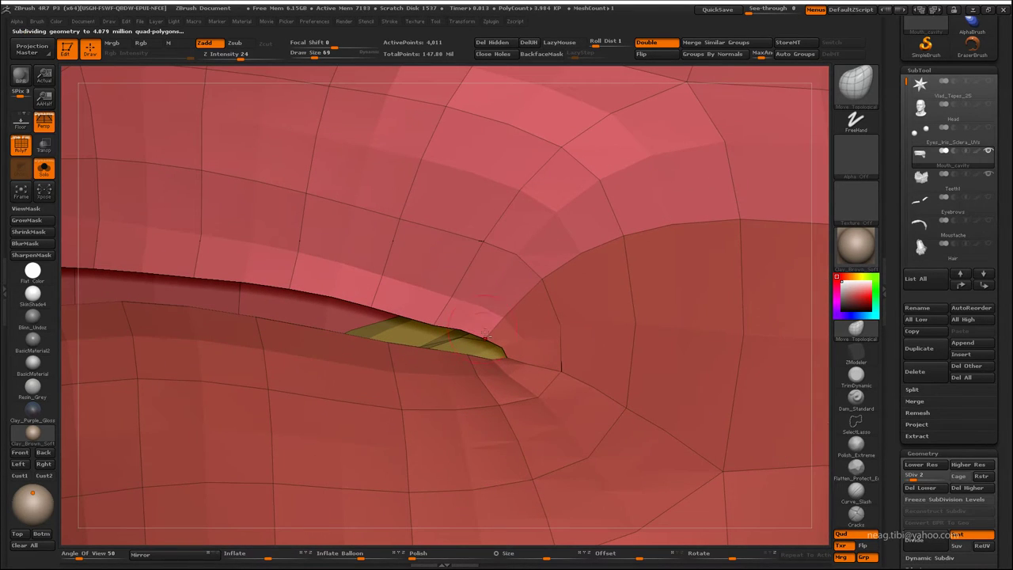
{"action": "scroll", "coordinate": [454, 317], "scroll_direction": "down", "scroll_amount": 5}
- Adjust the lip corner at the lowest level, then raise the lips mesh to SDiv 3
{"action": "left_click_drag", "start_coordinate": [443, 159], "coordinate": [316, 267]}
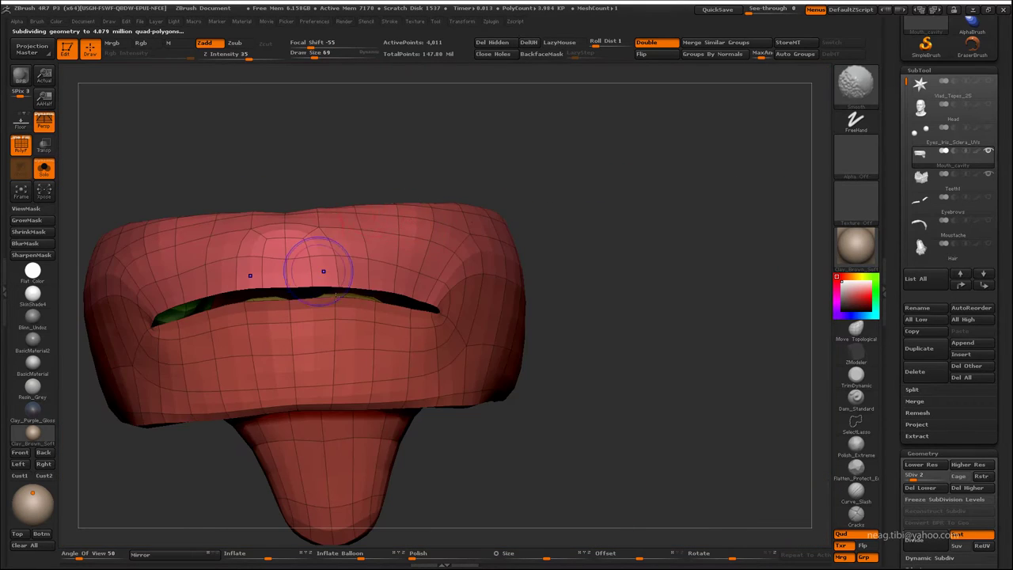
{"action": "key", "text": "shift+d"}
{"action": "mouse_move", "coordinate": [317, 158]}
{"action": "left_mouse_down"}
{"action": "mouse_move", "coordinate": [306, 330]}
{"action": "mouse_move", "coordinate": [321, 294]}
{"action": "left_mouse_up"}
{"action": "scroll", "coordinate": [305, 331], "scroll_direction": "up", "scroll_amount": 2}
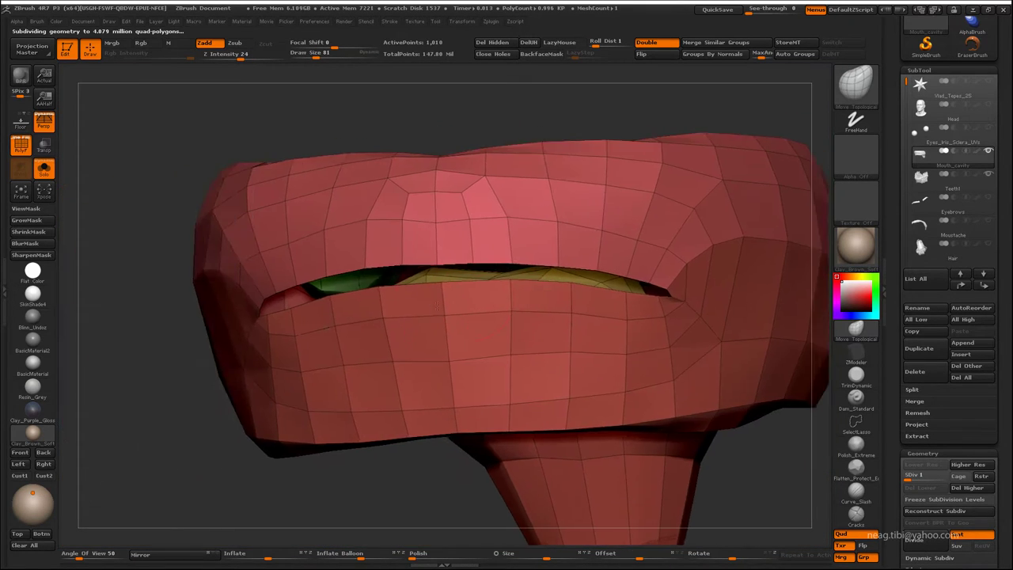
{"action": "scroll", "coordinate": [393, 300], "scroll_direction": "up", "scroll_amount": 3}
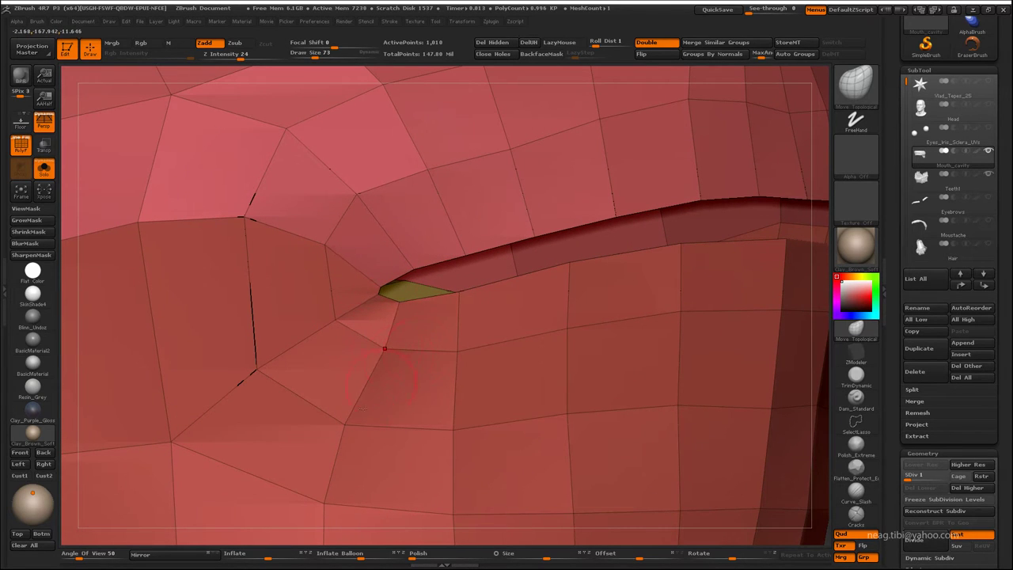
{"action": "left_click_drag", "start_coordinate": [384, 348], "coordinate": [238, 227]}
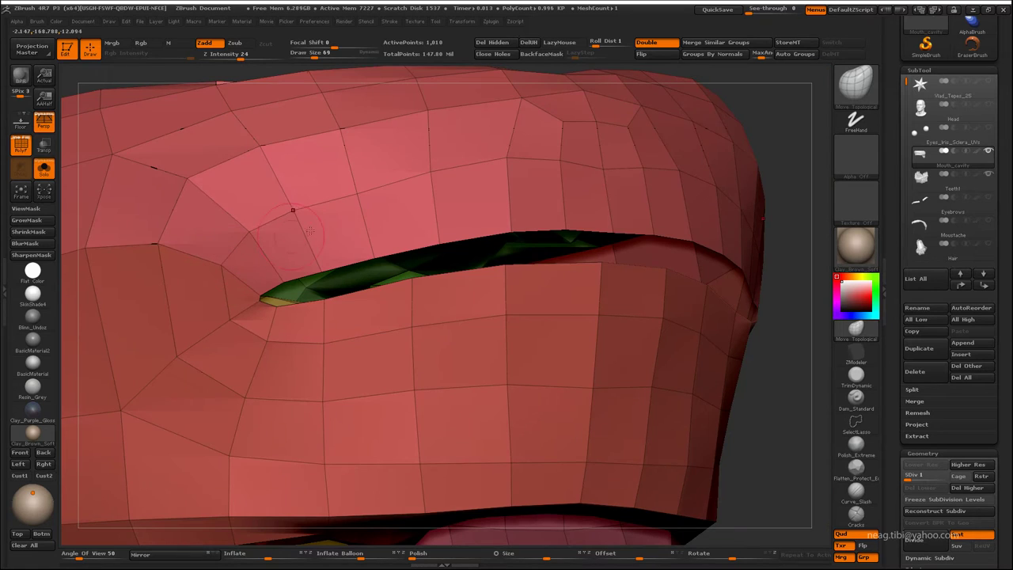
{"action": "mouse_move", "coordinate": [309, 230]}
{"action": "left_mouse_down"}
{"action": "mouse_move", "coordinate": [433, 316]}
{"action": "mouse_move", "coordinate": [468, 293]}
{"action": "left_mouse_up"}
{"action": "key", "text": "ctrl+d"}
{"action": "key", "text": "ctrl+d"}
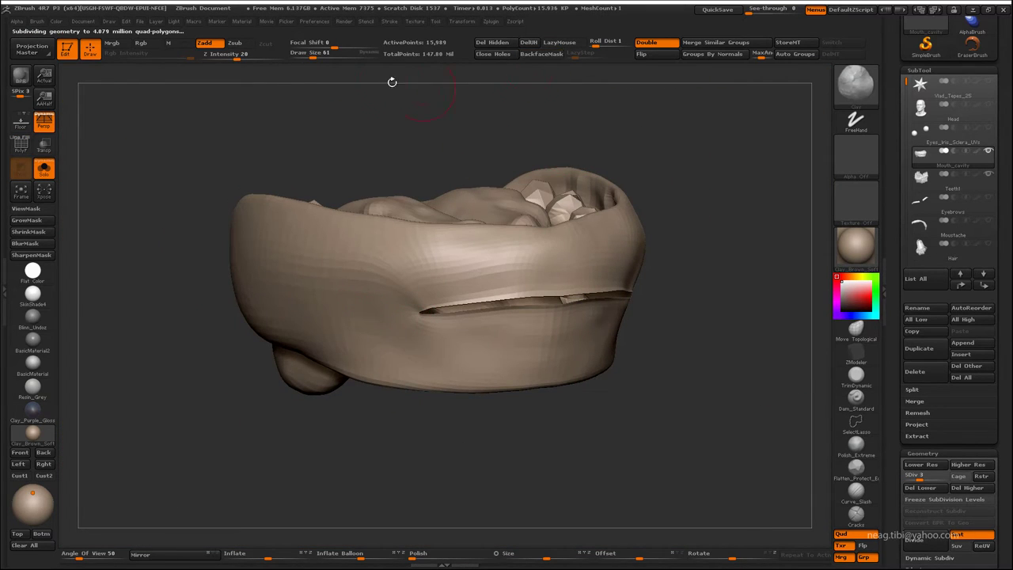
- Smooth the lower lip at SDiv 3 with a smaller brush, orbiting to check its rim
{"action": "left_click_drag", "start_coordinate": [278, 127], "coordinate": [412, 380]}
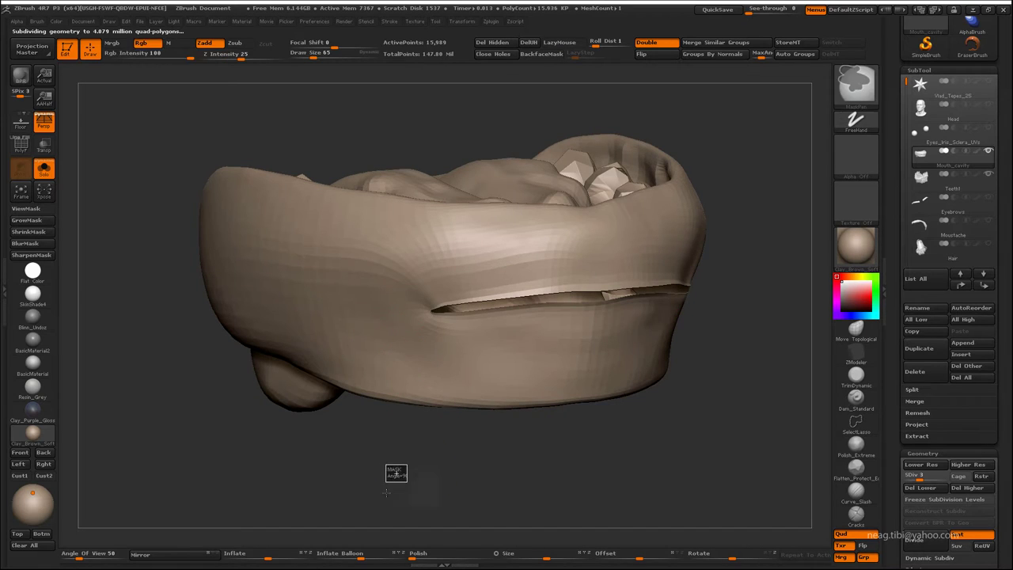
{"action": "mouse_move", "coordinate": [407, 454]}
{"action": "left_mouse_down"}
{"action": "mouse_move", "coordinate": [412, 463]}
{"action": "mouse_move", "coordinate": [414, 385]}
{"action": "left_mouse_up"}
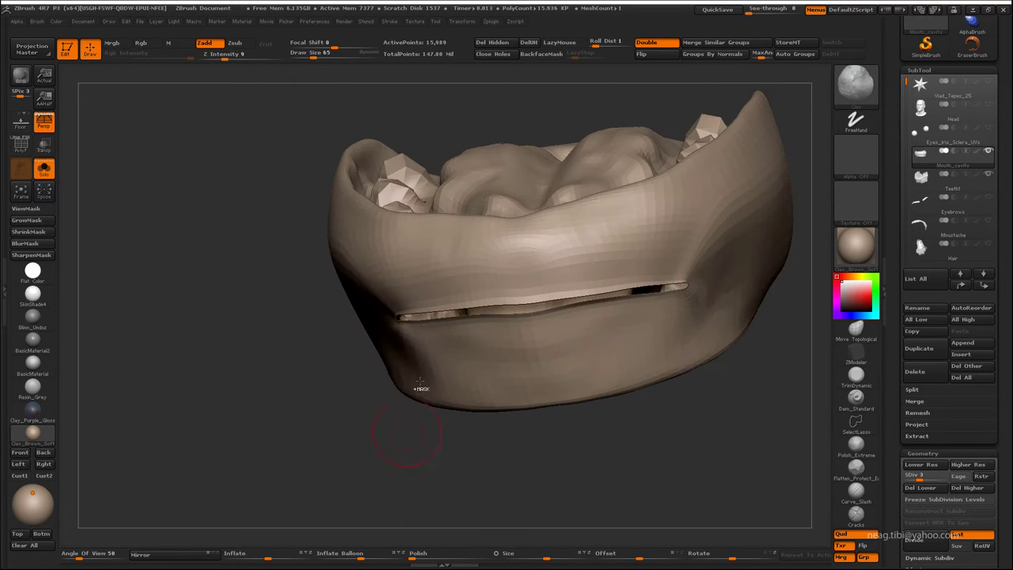
{"action": "left_click_drag", "start_coordinate": [385, 452], "coordinate": [417, 387]}
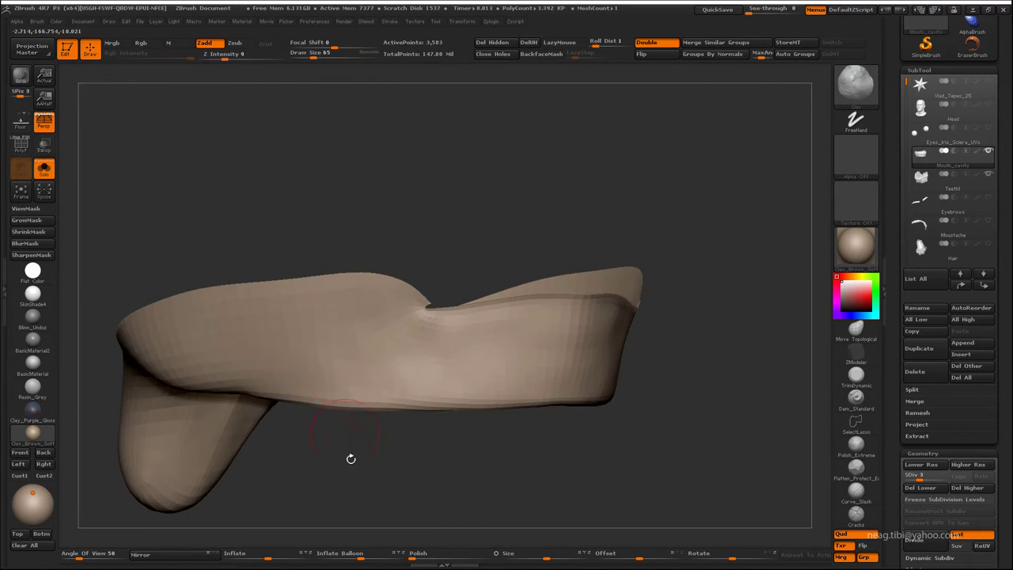
{"action": "mouse_move", "coordinate": [351, 459]}
{"action": "left_mouse_down"}
{"action": "mouse_move", "coordinate": [451, 179]}
{"action": "mouse_move", "coordinate": [414, 147]}
{"action": "mouse_move", "coordinate": [381, 359]}
{"action": "left_mouse_up"}
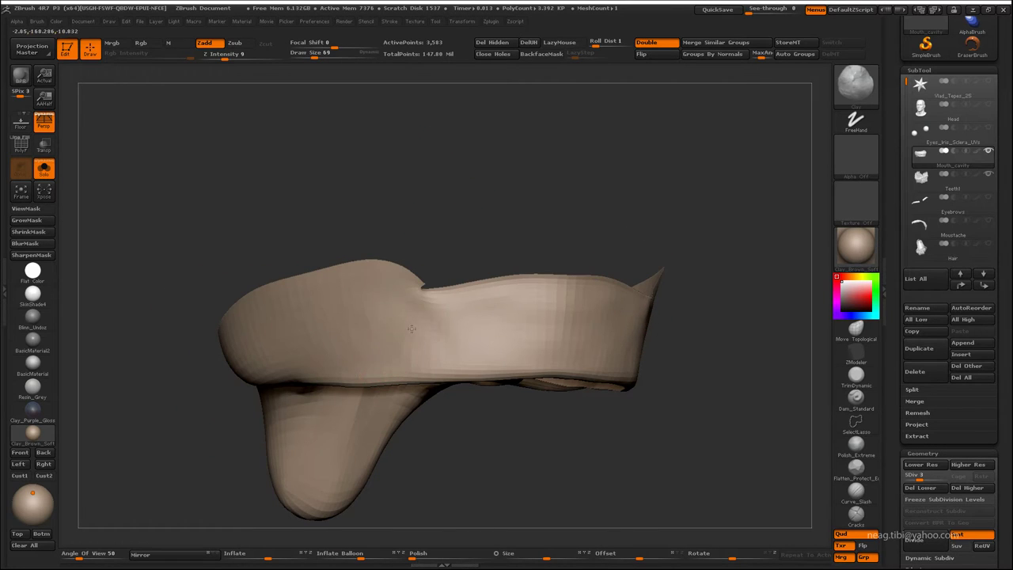
{"action": "left_click_drag", "start_coordinate": [375, 286], "coordinate": [361, 338]}
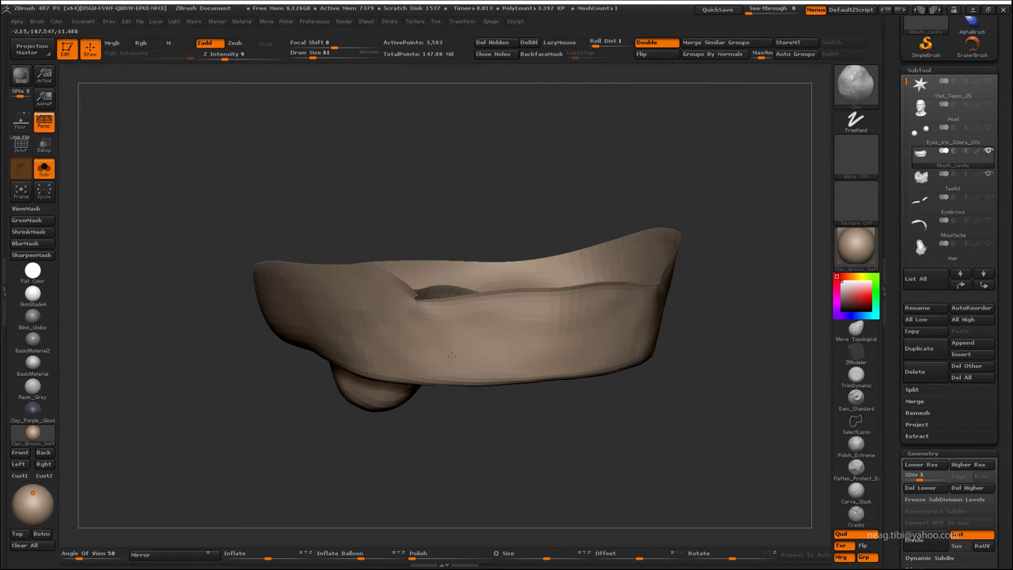
{"action": "key", "text": "bracketleft"}
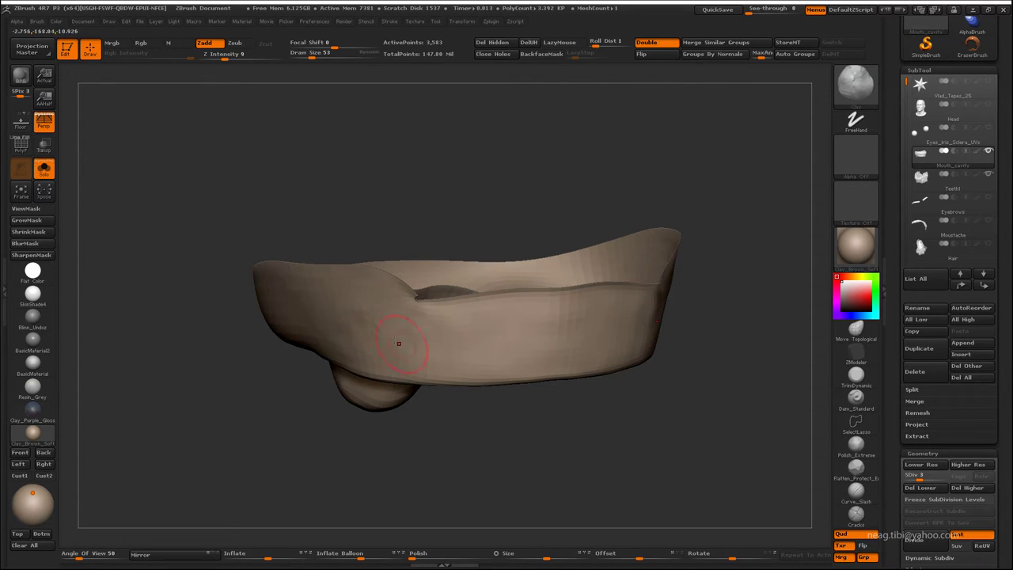
{"action": "left_click_drag", "start_coordinate": [346, 310], "coordinate": [349, 367]}
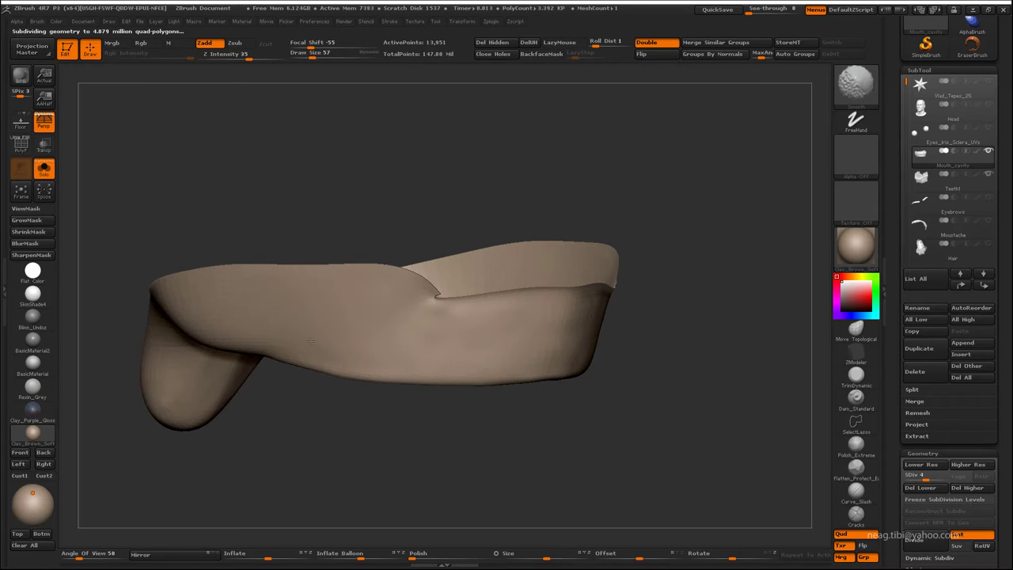
{"action": "left_click_drag", "start_coordinate": [516, 349], "coordinate": [564, 398]}
{"action": "mouse_move", "coordinate": [630, 257]}
{"action": "left_mouse_down"}
{"action": "mouse_move", "coordinate": [597, 199]}
{"action": "mouse_move", "coordinate": [513, 167]}
{"action": "mouse_move", "coordinate": [586, 186]}
{"action": "mouse_move", "coordinate": [591, 203]}
{"action": "mouse_move", "coordinate": [603, 166]}
{"action": "left_mouse_up"}
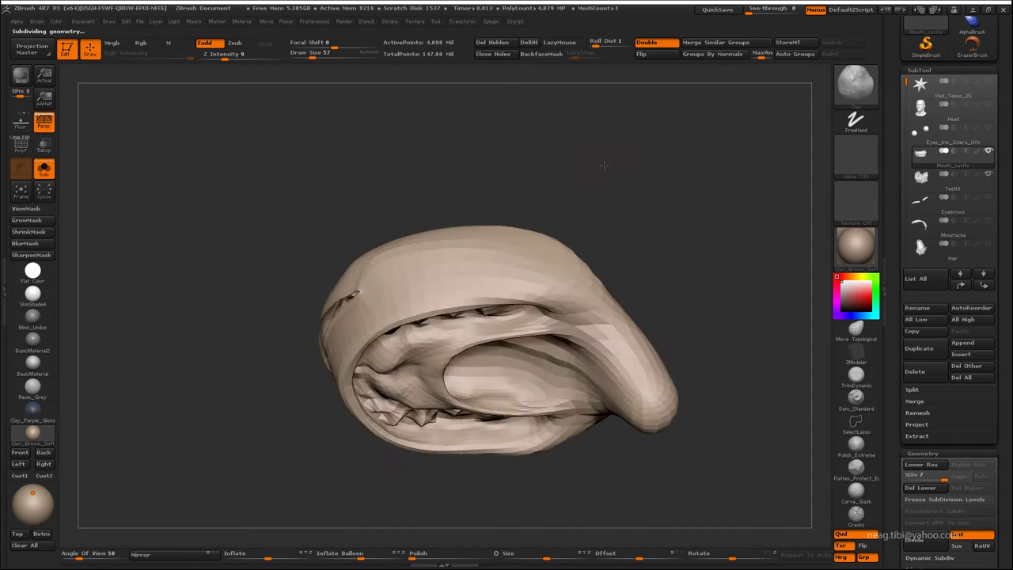
- Hide and reveal the teeth, tongue and gum polygroups in turn to inspect the inner mouth
{"action": "left_click", "coordinate": [479, 342], "text": "ctrl+shift"}
{"action": "left_click", "coordinate": [489, 342], "text": "ctrl+shift"}
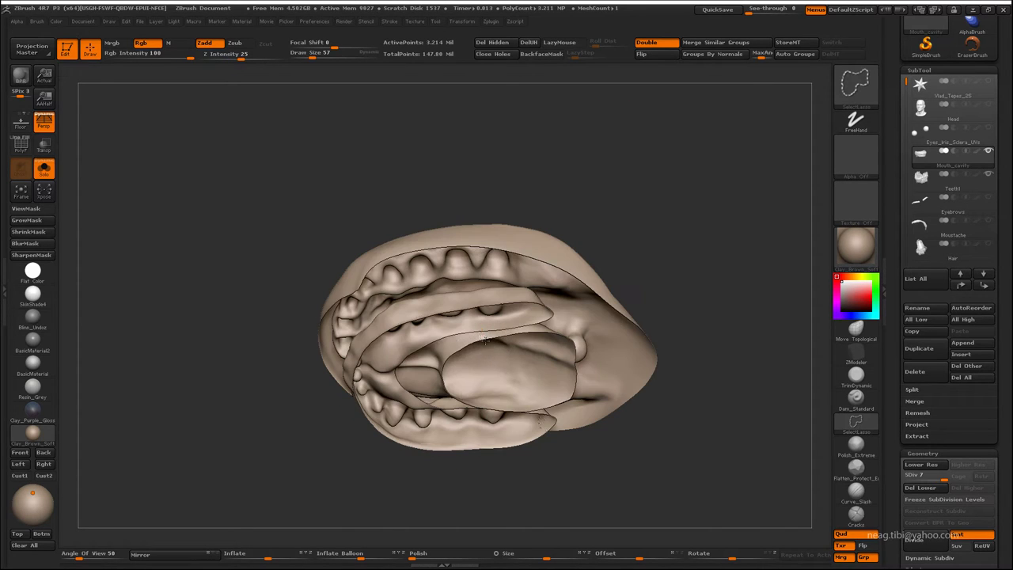
{"action": "left_click", "coordinate": [527, 364], "text": "ctrl+alt+shift"}
{"action": "left_click", "coordinate": [627, 174], "text": "ctrl+shift"}
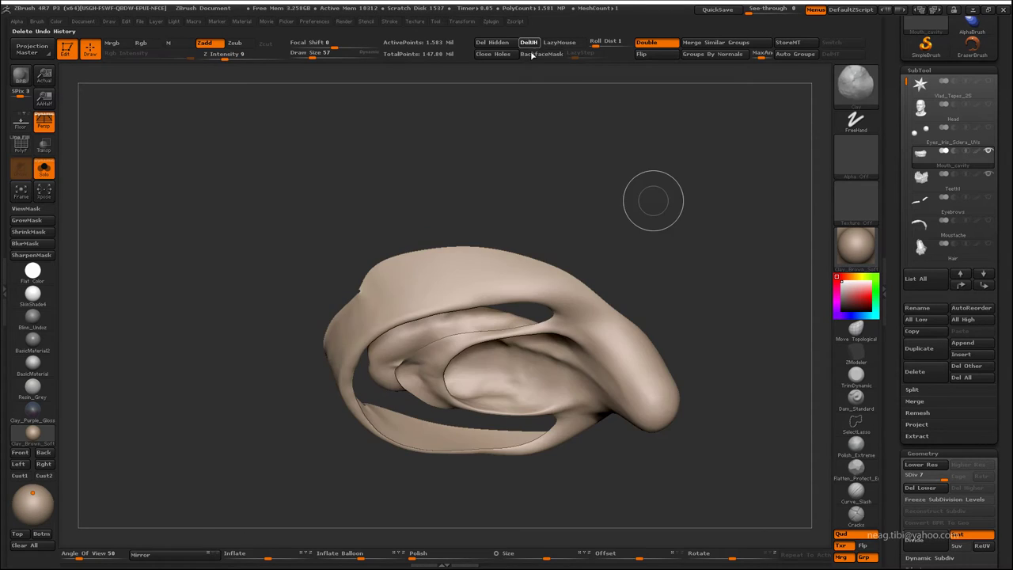
{"action": "mouse_move", "coordinate": [571, 193]}
{"action": "left_mouse_down"}
{"action": "mouse_move", "coordinate": [647, 226]}
{"action": "mouse_move", "coordinate": [591, 248]}
{"action": "left_mouse_up"}
{"action": "mouse_move", "coordinate": [629, 388]}
{"action": "left_mouse_down"}
{"action": "mouse_move", "coordinate": [543, 340]}
{"action": "mouse_move", "coordinate": [642, 271]}
{"action": "mouse_move", "coordinate": [575, 135]}
{"action": "mouse_move", "coordinate": [589, 198]}
{"action": "mouse_move", "coordinate": [547, 90]}
{"action": "mouse_move", "coordinate": [584, 93]}
{"action": "mouse_move", "coordinate": [577, 180]}
{"action": "left_mouse_up"}
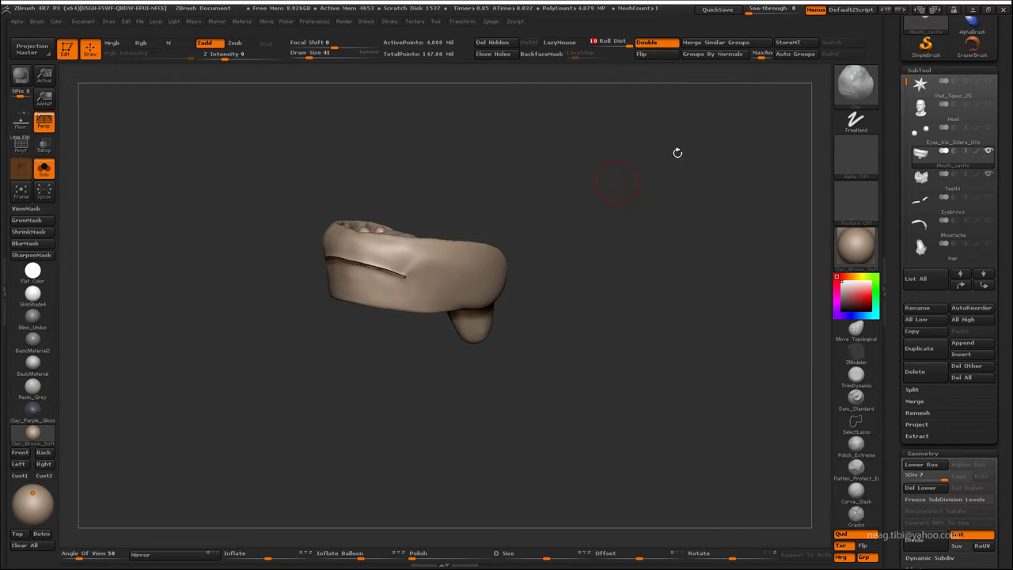
{"action": "left_click_drag", "start_coordinate": [653, 212], "coordinate": [656, 301]}
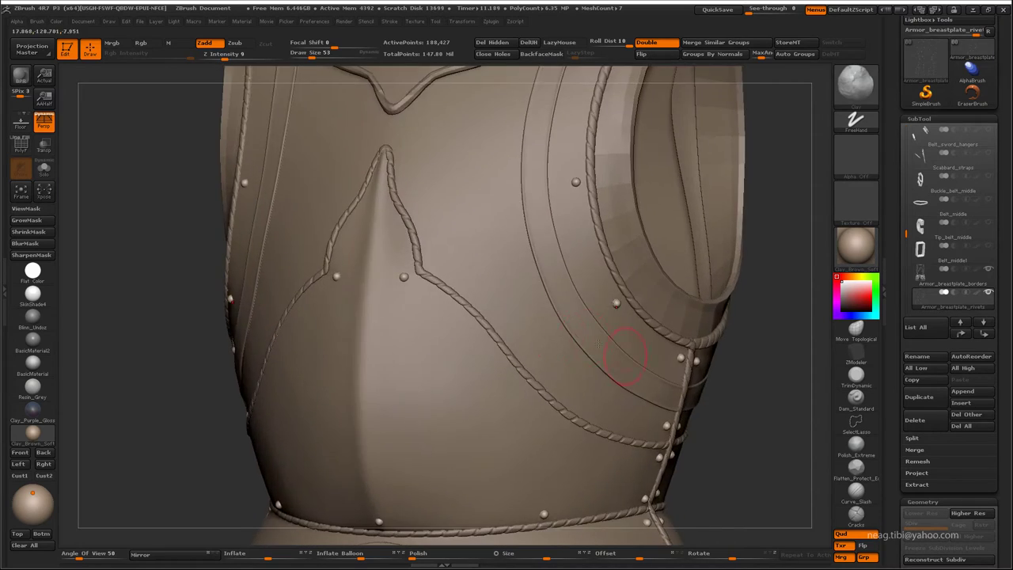
- Solo the rivets subtool and start moving the central rivet with the Move gizmo
{"action": "key", "text": "alt+s"}
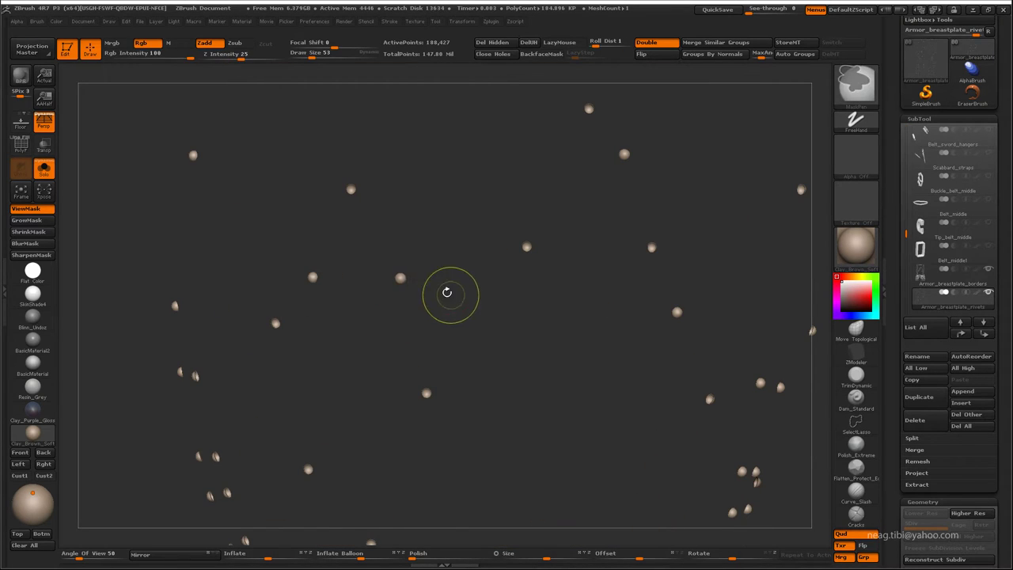
{"action": "key", "text": "w"}
{"action": "left_click_drag", "start_coordinate": [396, 283], "coordinate": [475, 313]}
{"action": "scroll", "coordinate": [475, 313], "scroll_direction": "up", "scroll_amount": 5}
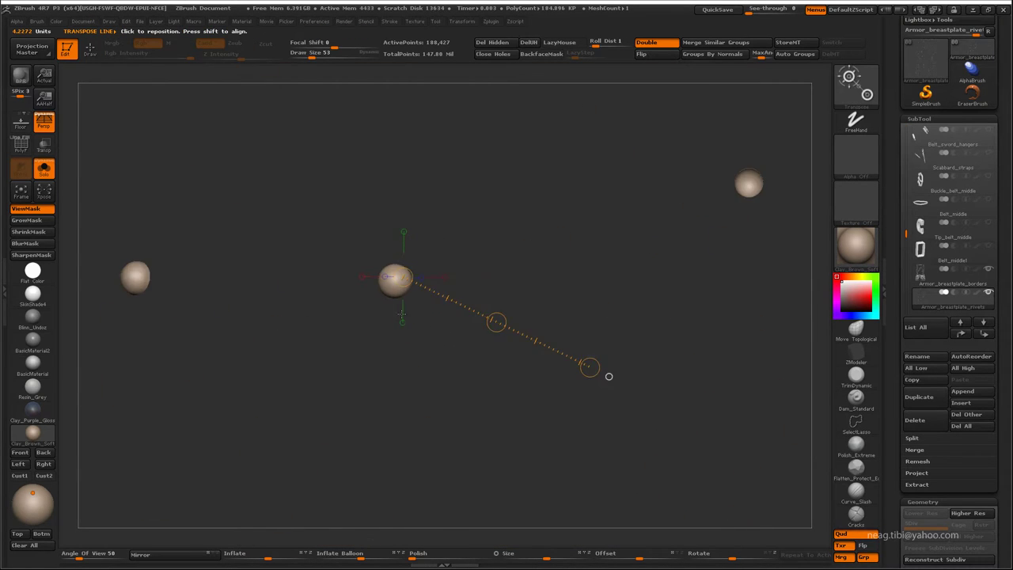
{"action": "key", "text": "alt+s"}
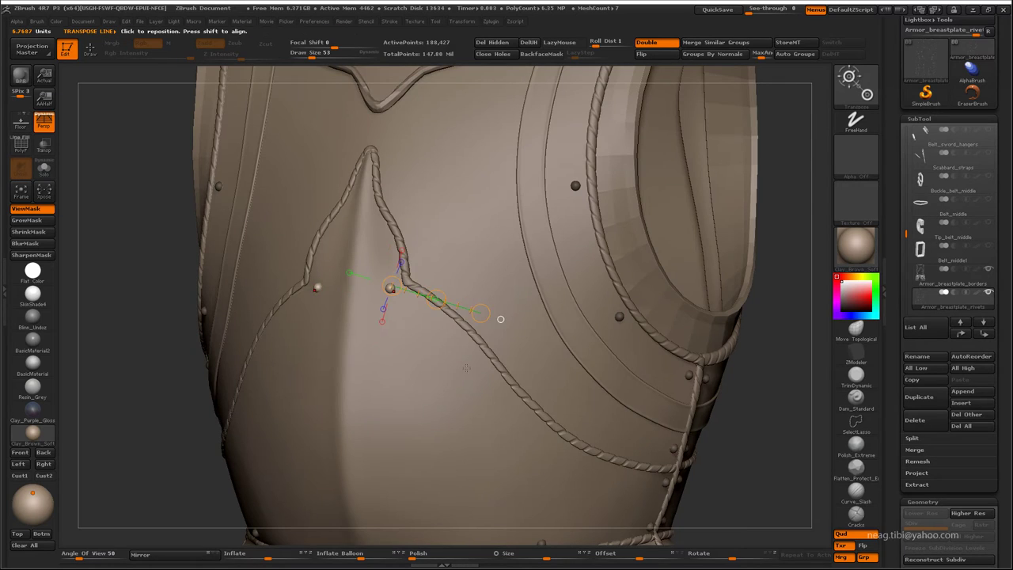
{"action": "right_click_drag", "start_coordinate": [466, 367], "coordinate": [127, 328]}
{"action": "key", "text": "Tab"}
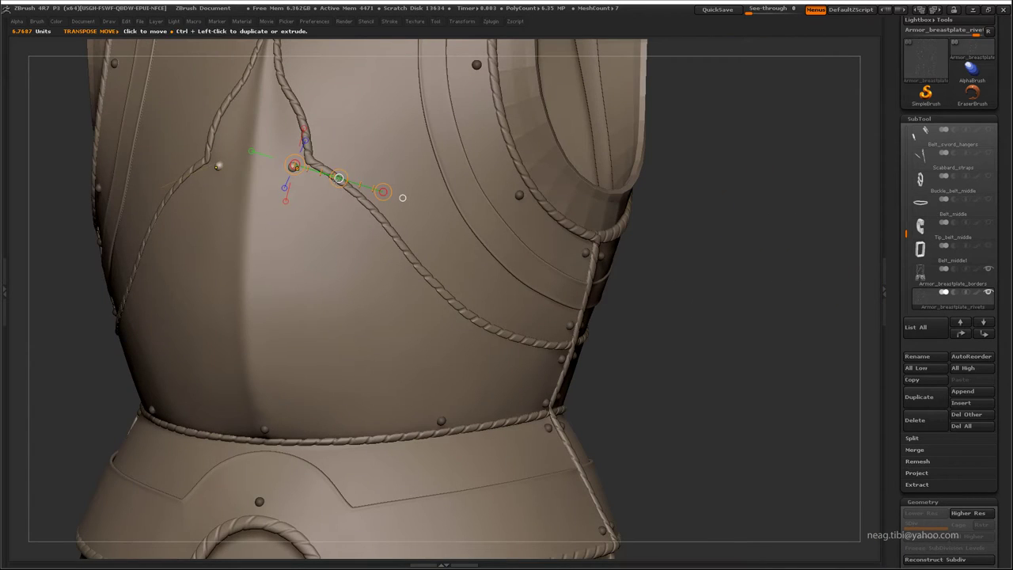
- Drag the rivet onto the border seam below the twisted rope trim
{"action": "left_click_drag", "start_coordinate": [337, 179], "coordinate": [422, 294]}
{"action": "right_click_drag", "start_coordinate": [422, 294], "coordinate": [554, 317]}
{"action": "left_click_drag", "start_coordinate": [421, 279], "coordinate": [556, 371]}
{"action": "right_click_drag", "start_coordinate": [572, 382], "coordinate": [258, 309]}
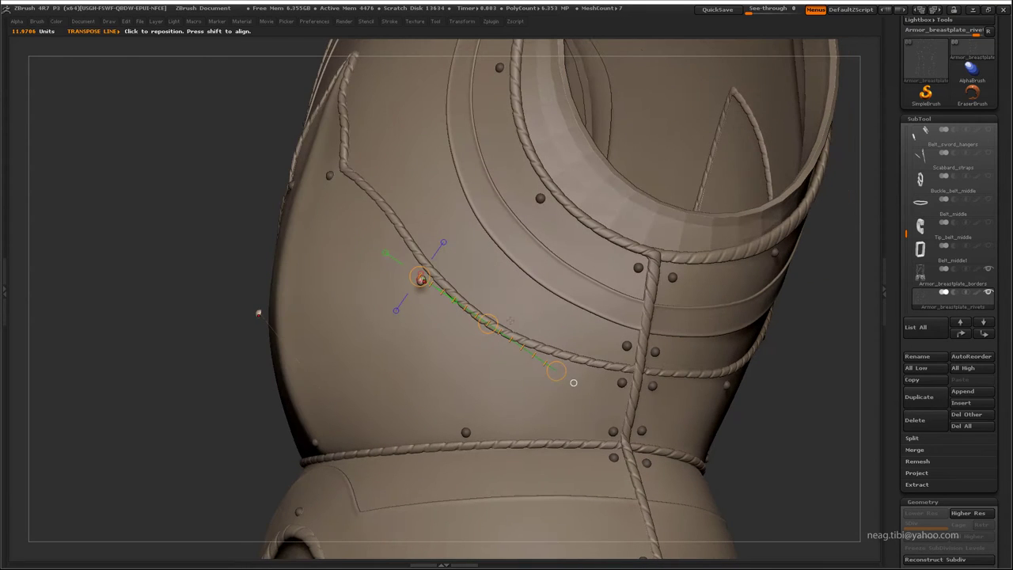
{"action": "key", "text": "q"}
{"action": "key", "text": "w"}
- Zoom in on the rope seam, refine the rivet's position and check it from the side
{"action": "right_click_drag", "start_coordinate": [544, 368], "coordinate": [485, 363], "text": "alt"}
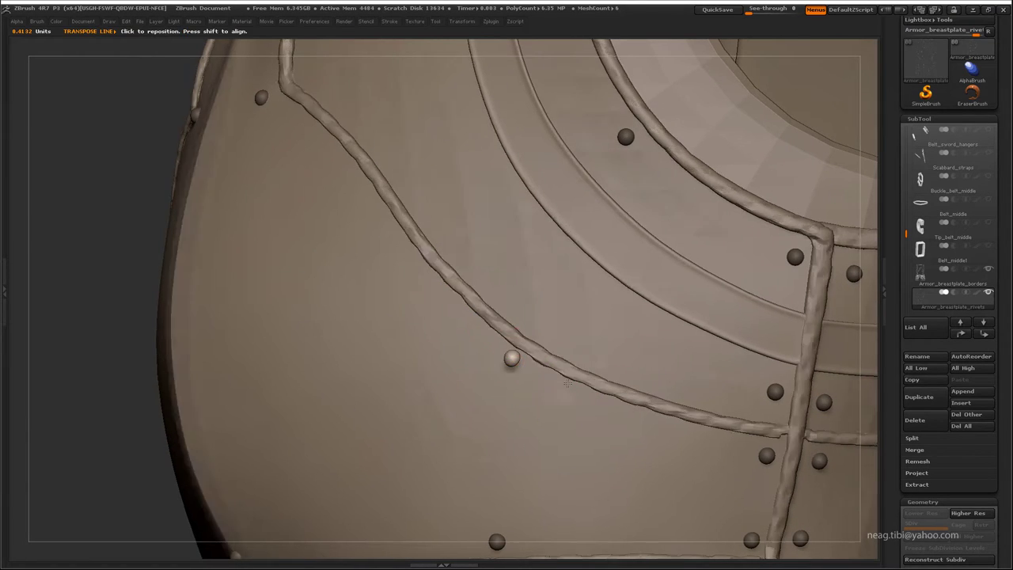
{"action": "right_click_drag", "start_coordinate": [610, 461], "coordinate": [559, 365], "text": "alt"}
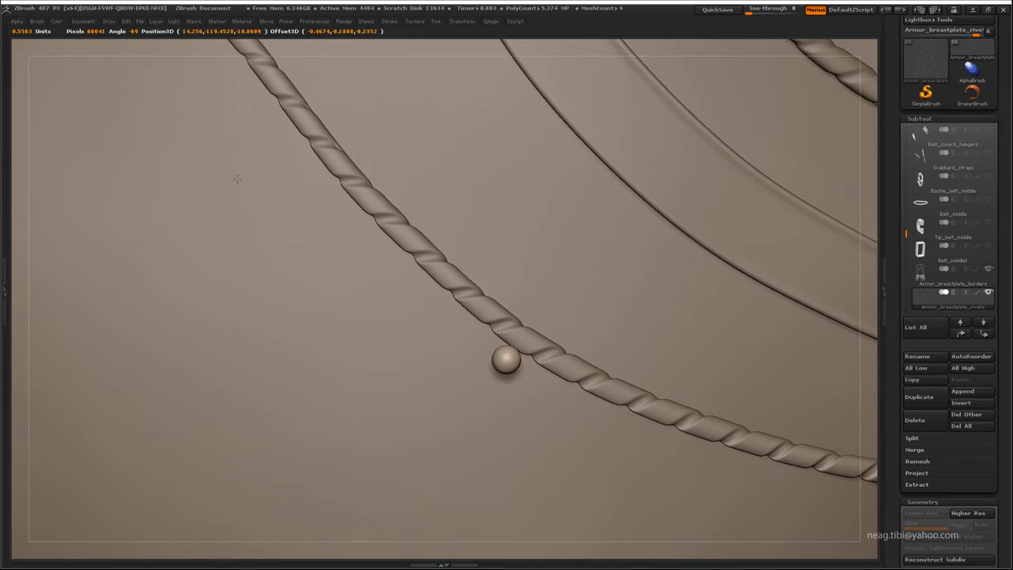
{"action": "key", "text": "w"}
{"action": "right_click_drag", "start_coordinate": [238, 179], "coordinate": [452, 414]}
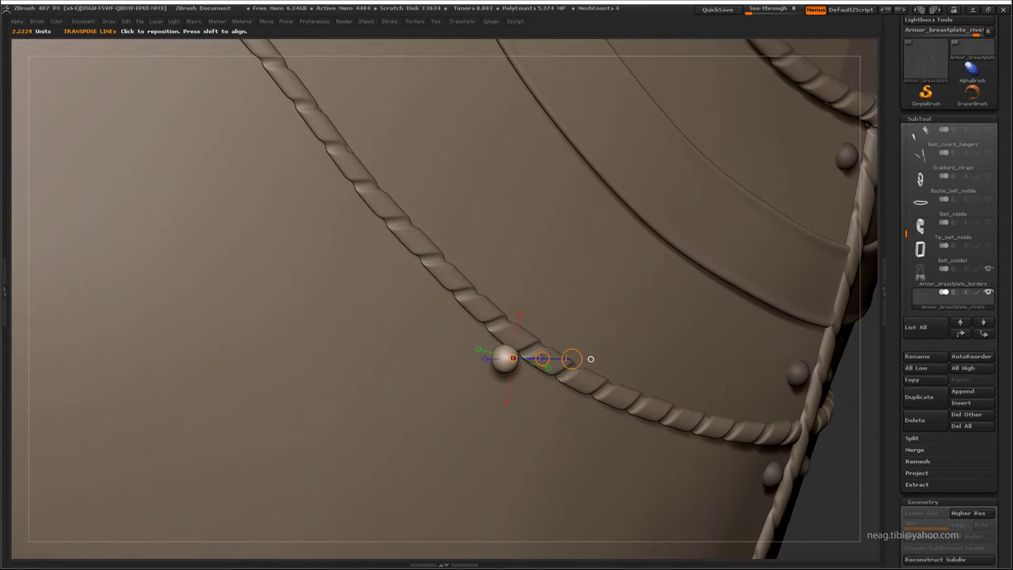
{"action": "mouse_move", "coordinate": [591, 359]}
{"action": "right_mouse_down"}
{"action": "mouse_move", "coordinate": [638, 364]}
{"action": "mouse_move", "coordinate": [475, 317]}
{"action": "mouse_move", "coordinate": [444, 332]}
{"action": "mouse_move", "coordinate": [440, 292]}
{"action": "right_mouse_up"}
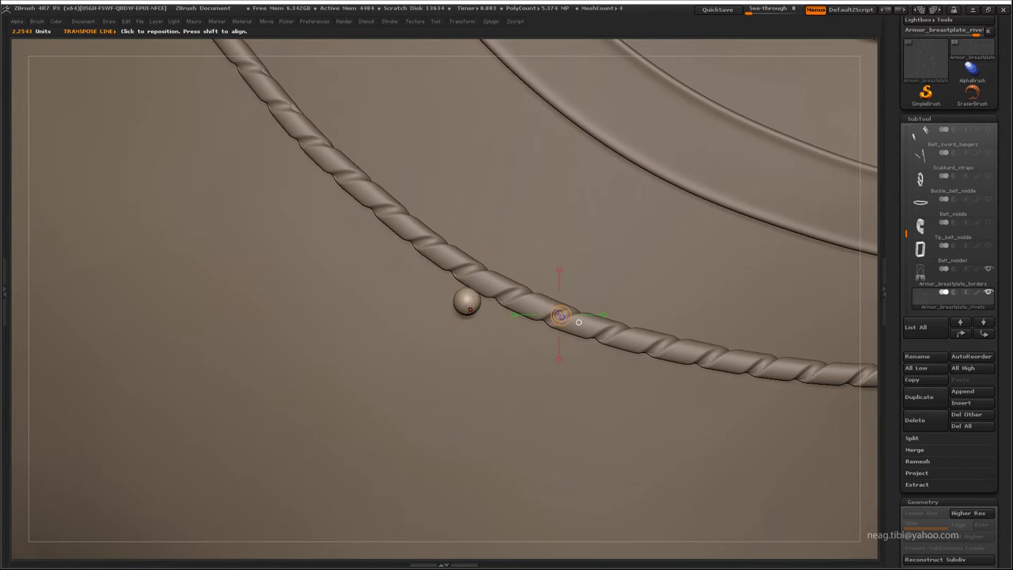
{"action": "right_click_drag", "start_coordinate": [470, 291], "coordinate": [465, 317]}
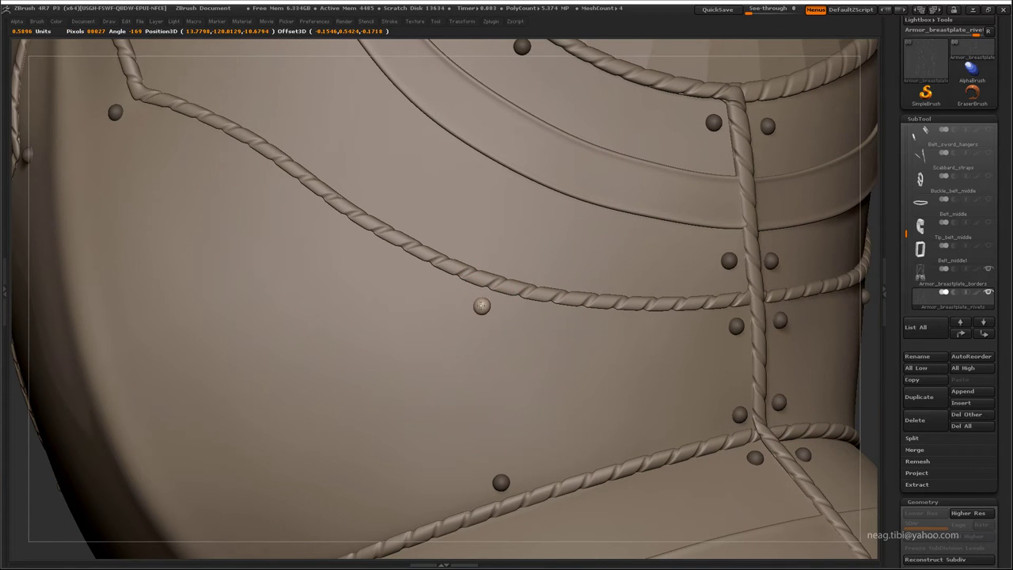
- Zoom in close on the rope trim and the new rivet
{"action": "right_click_drag", "start_coordinate": [562, 394], "coordinate": [536, 362]}
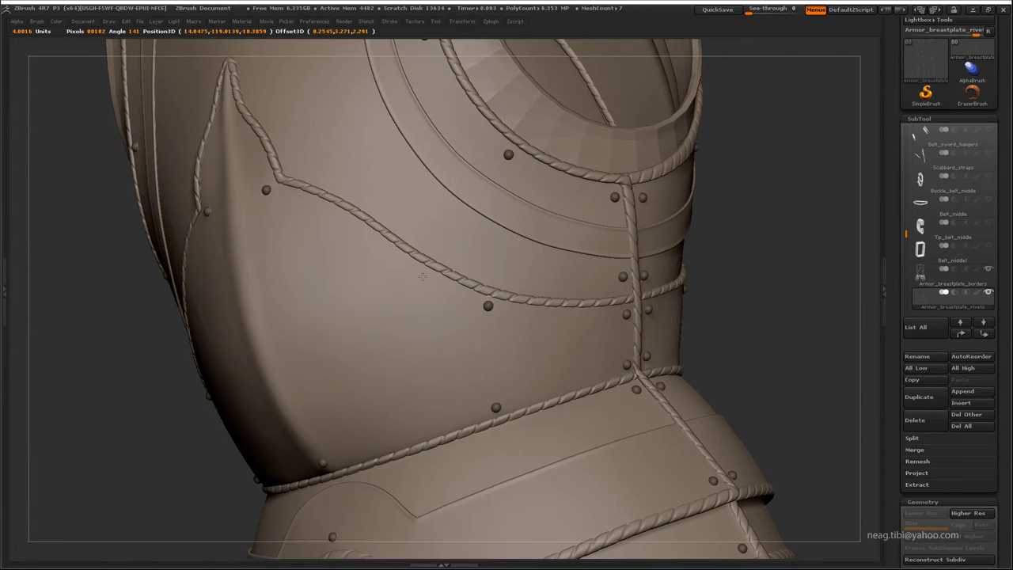
{"action": "mouse_move", "coordinate": [422, 276]}
{"action": "right_mouse_down"}
{"action": "mouse_move", "coordinate": [439, 259]}
{"action": "mouse_move", "coordinate": [423, 288]}
{"action": "right_mouse_up"}
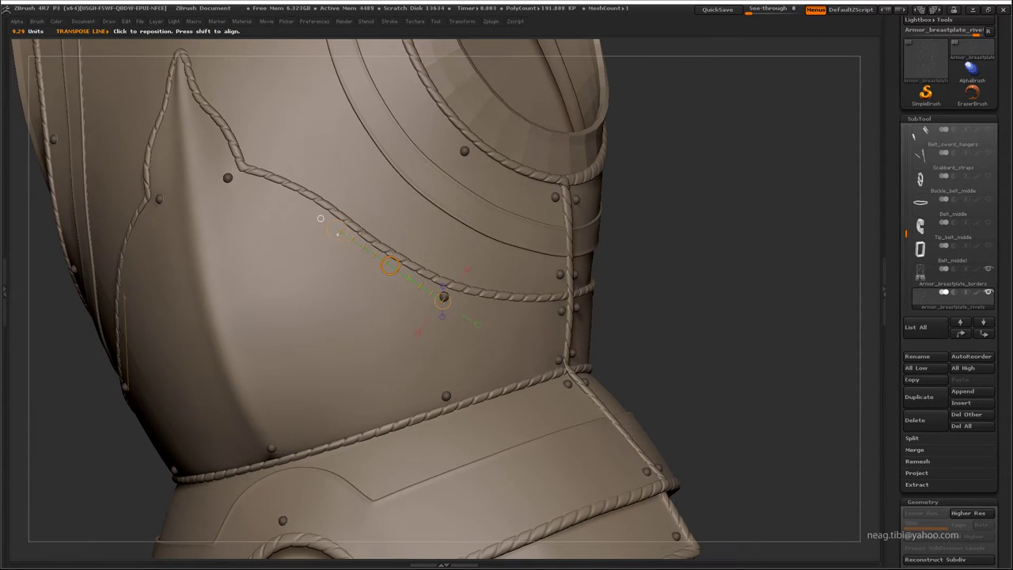
{"action": "right_click_drag", "start_coordinate": [320, 217], "coordinate": [269, 179], "text": "alt"}
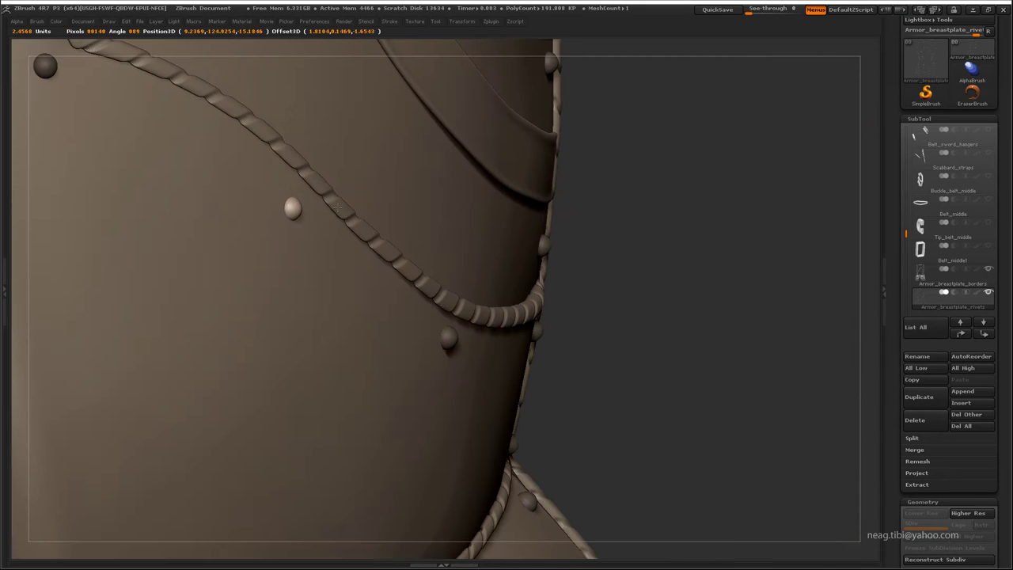
{"action": "mouse_move", "coordinate": [437, 227]}
{"action": "right_mouse_down"}
{"action": "mouse_move", "coordinate": [474, 331]}
{"action": "mouse_move", "coordinate": [529, 216]}
{"action": "right_mouse_up"}
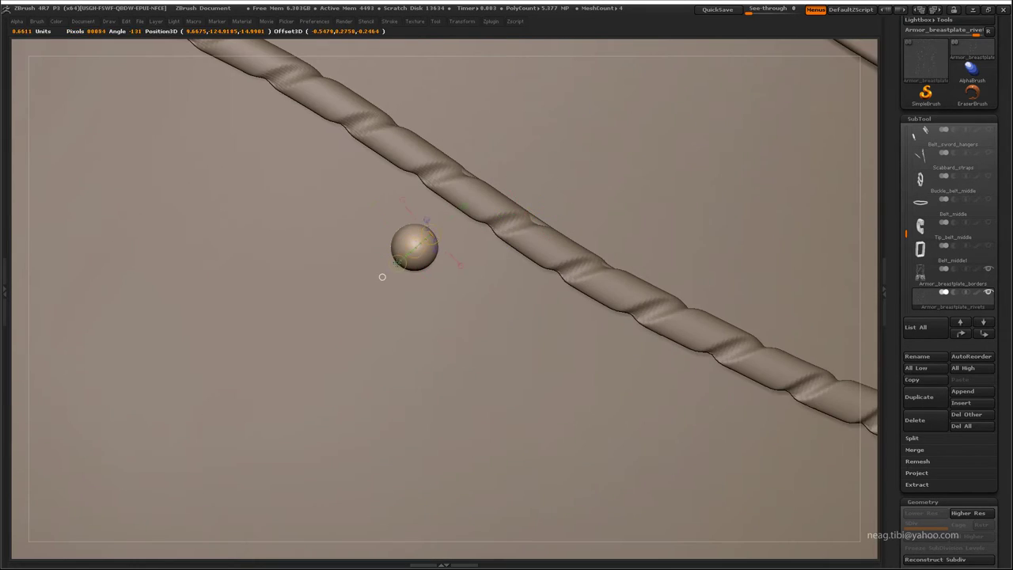
{"action": "mouse_move", "coordinate": [383, 277]}
{"action": "right_mouse_down"}
{"action": "mouse_move", "coordinate": [380, 264]}
{"action": "mouse_move", "coordinate": [414, 250]}
{"action": "mouse_move", "coordinate": [388, 256]}
{"action": "right_mouse_up"}
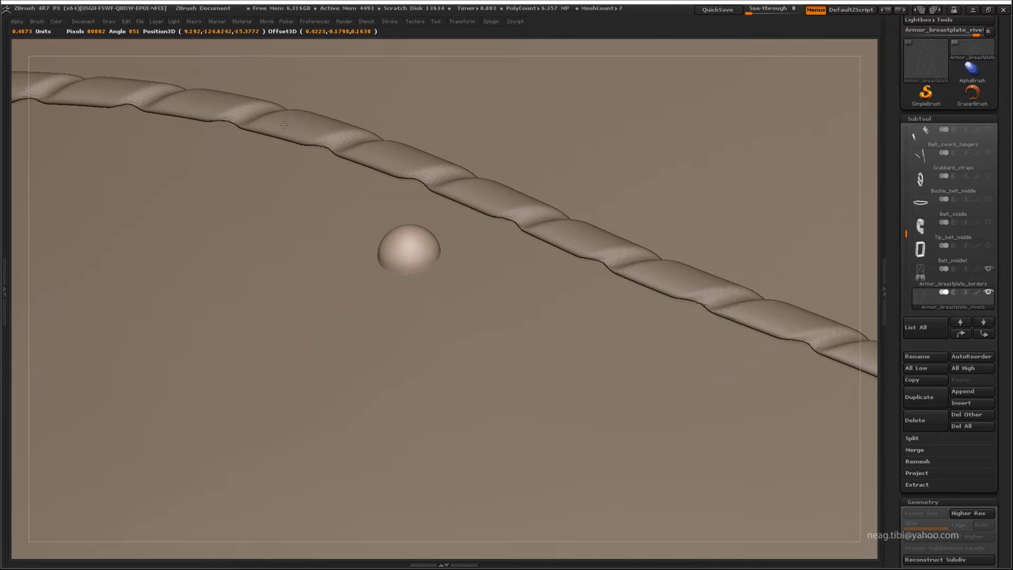
- Nudge the rivet downward with a transpose line, then rotate to a frontal breastplate view
{"action": "key", "text": "w"}
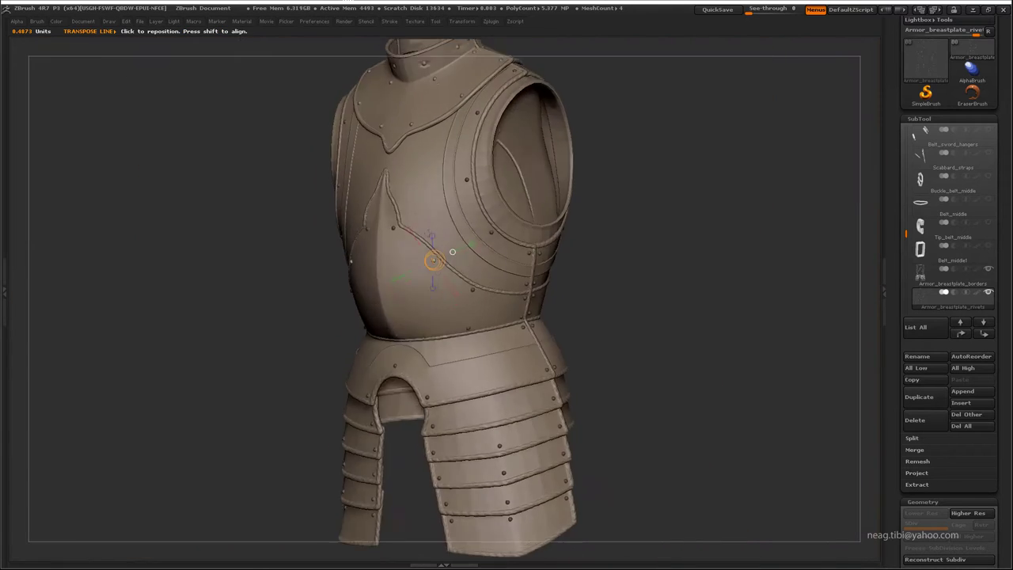
{"action": "scroll", "coordinate": [422, 256], "scroll_direction": "up", "scroll_amount": 5}
{"action": "left_click_drag", "start_coordinate": [372, 199], "coordinate": [390, 276]}
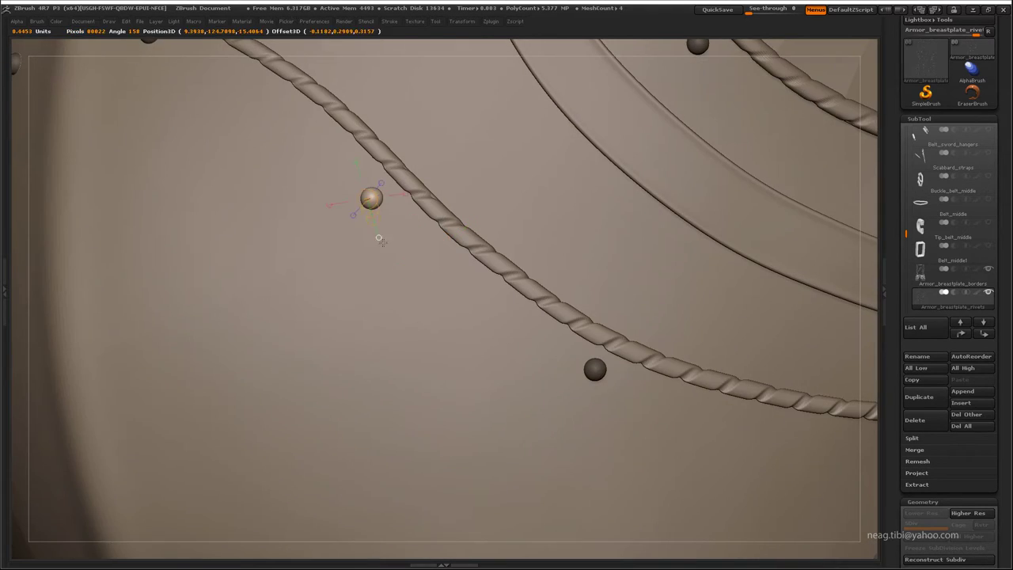
{"action": "scroll", "coordinate": [388, 264], "scroll_direction": "up", "scroll_amount": 3}
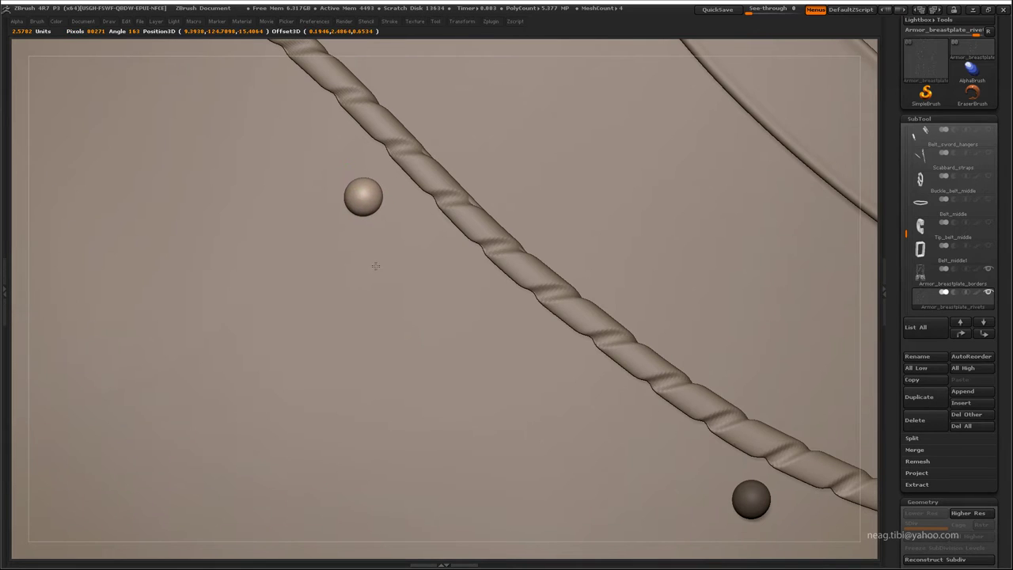
{"action": "scroll", "coordinate": [389, 261], "scroll_direction": "down", "scroll_amount": 5}
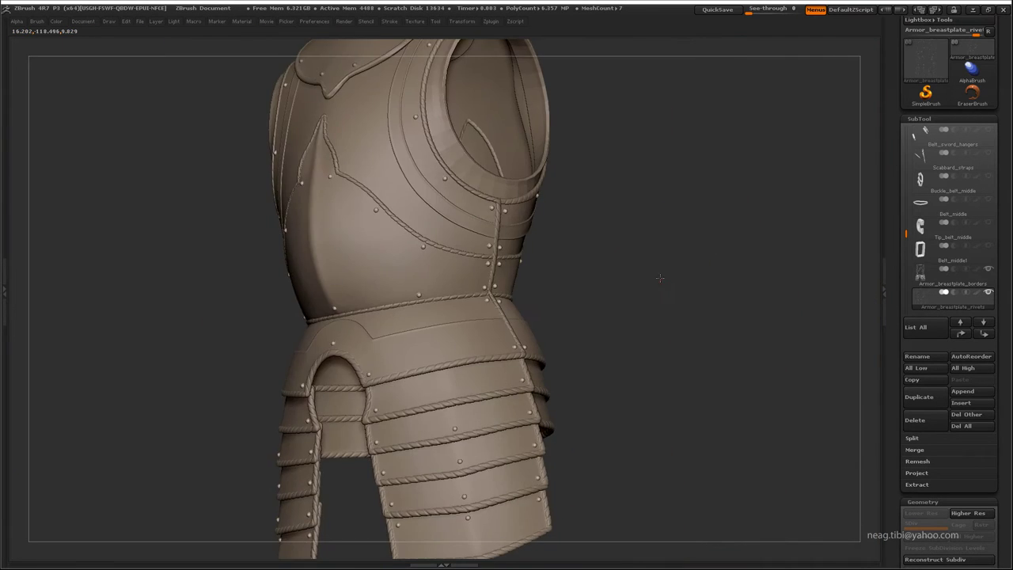
{"action": "left_click_drag", "start_coordinate": [648, 370], "coordinate": [658, 277]}
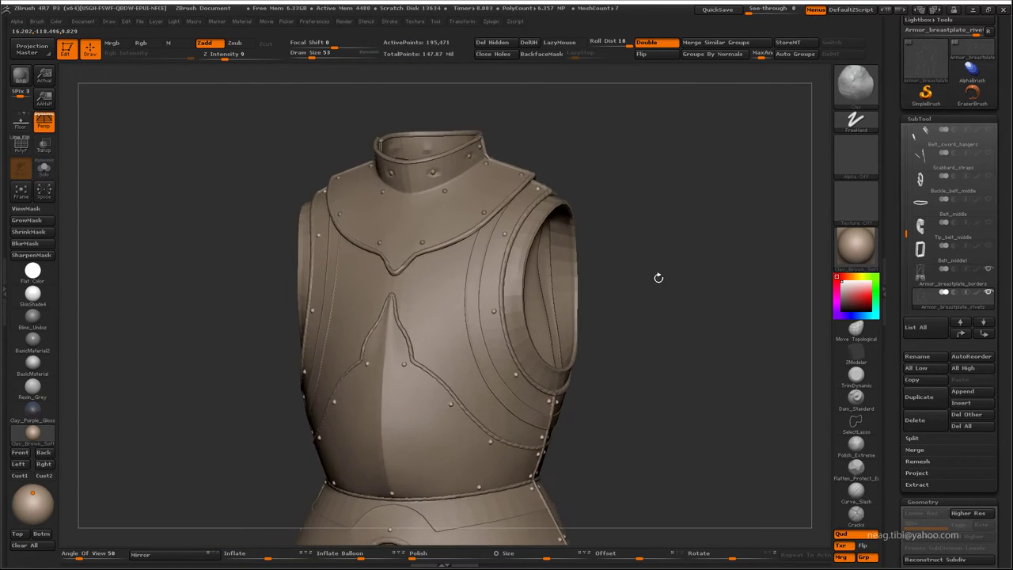
- Select and frame Armor_neck, duplicate it as Armor_neck1 and drop it to SDiv 1
{"action": "left_click", "coordinate": [989, 270]}
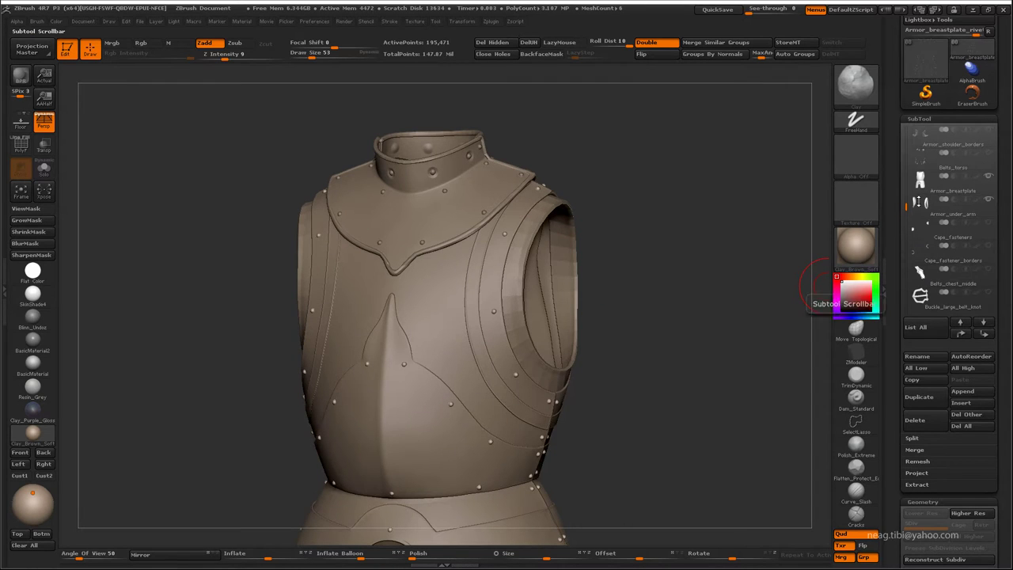
{"action": "left_click", "coordinate": [423, 219], "text": "alt"}
{"action": "key", "text": "f"}
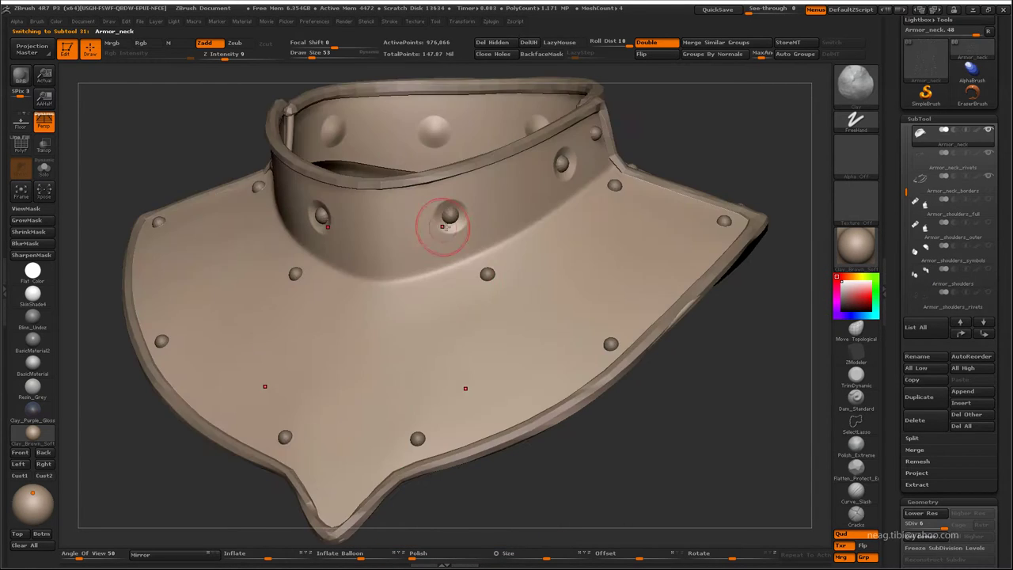
{"action": "left_click", "coordinate": [479, 450], "text": "alt"}
{"action": "left_click", "coordinate": [487, 443], "text": "alt"}
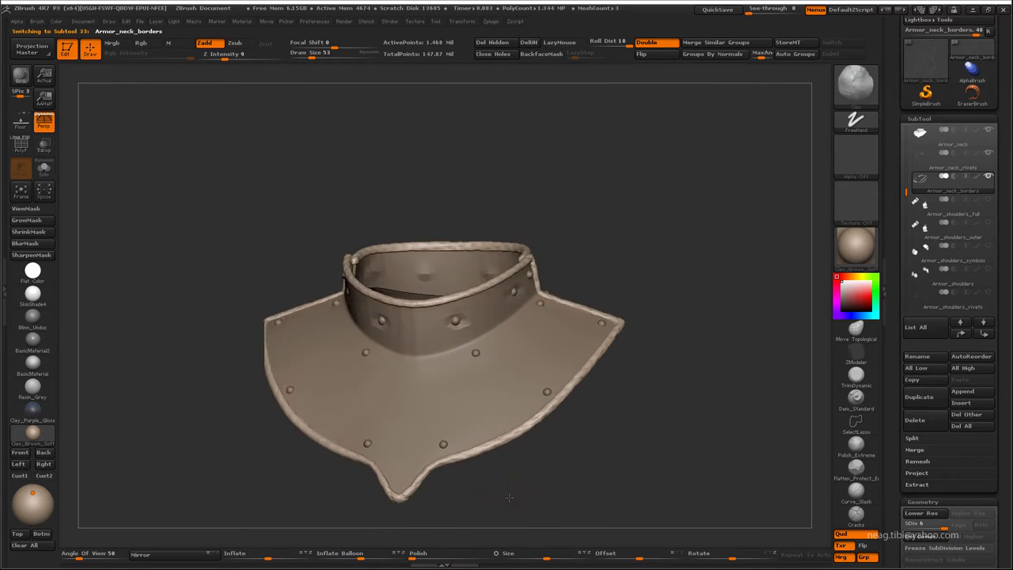
{"action": "key", "text": "f"}
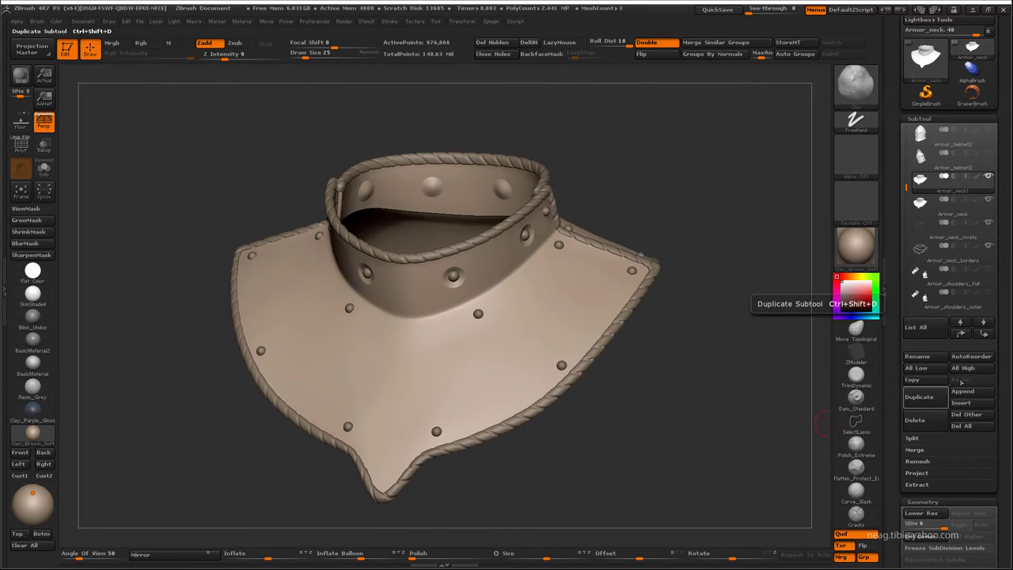
{"action": "key", "text": "shift+d"}
{"action": "key", "text": "shift+d"}
{"action": "key", "text": "shift+d"}
{"action": "key", "text": "alt+s"}
- Delete the copy's higher subdivisions and check its polygroups by isolating and unhiding them
{"action": "key", "text": "shift+f"}
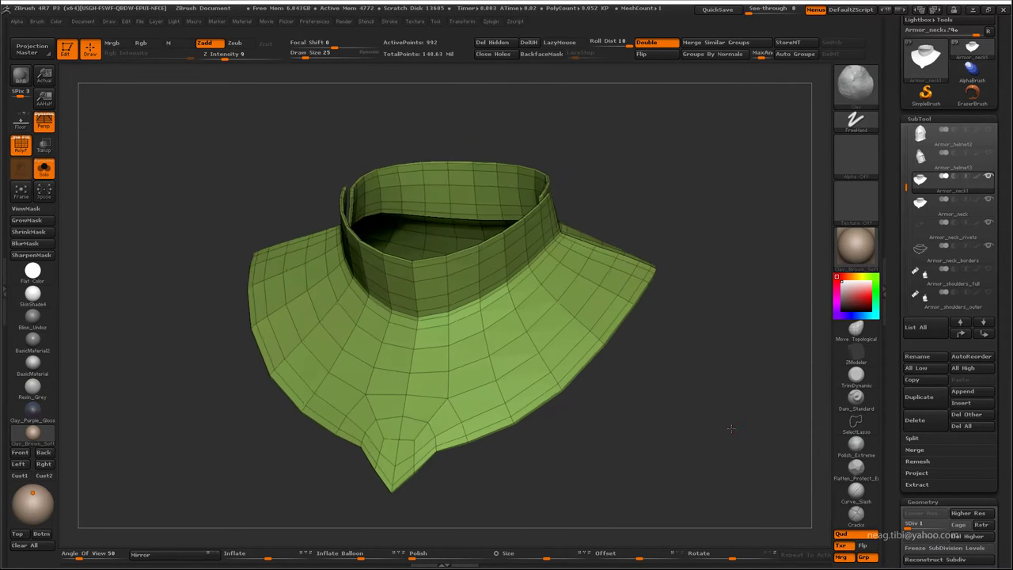
{"action": "left_click", "coordinate": [967, 536]}
{"action": "left_click_drag", "start_coordinate": [603, 427], "coordinate": [622, 344]}
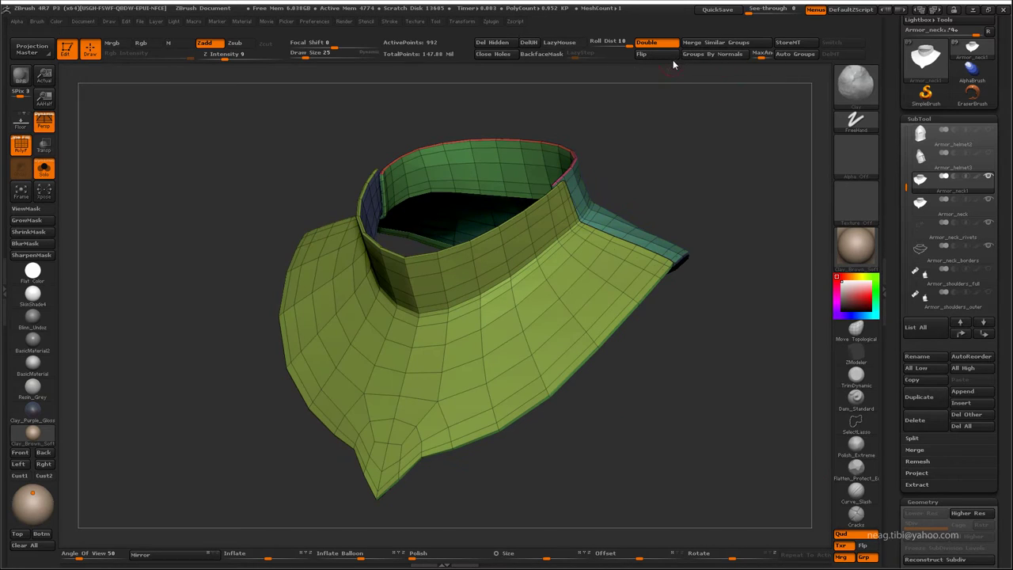
{"action": "left_click", "coordinate": [607, 244], "text": "ctrl+shift"}
{"action": "left_click", "coordinate": [704, 175], "text": "ctrl+shift"}
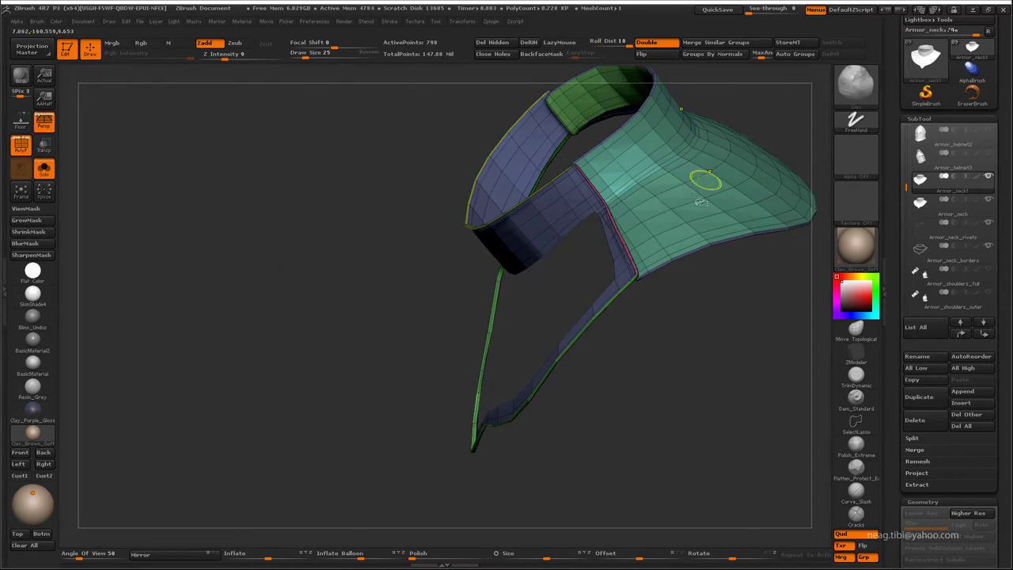
{"action": "left_click", "coordinate": [708, 328], "text": "ctrl+shift"}
{"action": "left_click_drag", "start_coordinate": [709, 328], "coordinate": [515, 55]}
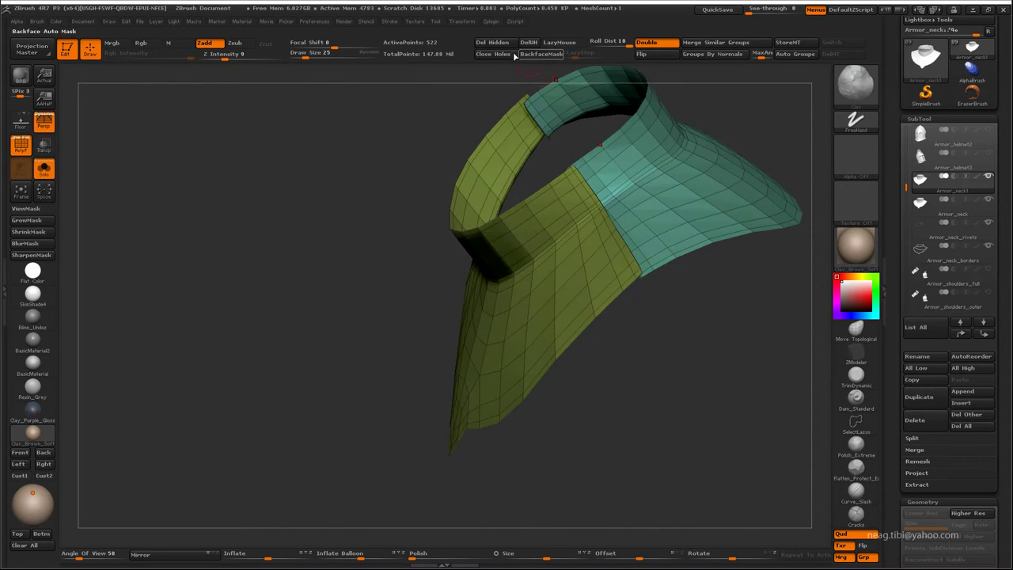
- Hide the yellow polygroup and give the remaining arch faces a new polygroup with Ctrl+W
{"action": "left_click", "coordinate": [662, 256], "text": "ctrl+shift"}
{"action": "mouse_move", "coordinate": [638, 372]}
{"action": "left_mouse_down"}
{"action": "mouse_move", "coordinate": [443, 376]}
{"action": "mouse_move", "coordinate": [643, 228]}
{"action": "left_mouse_up"}
{"action": "key", "text": "f"}
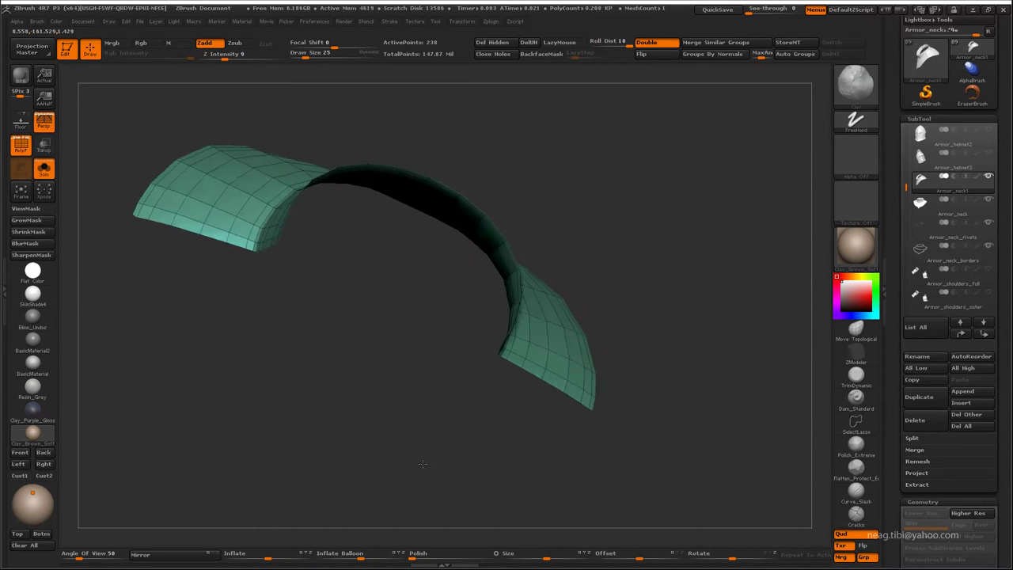
{"action": "key", "text": "ctrl+w"}
{"action": "left_click", "coordinate": [643, 228], "text": "ctrl+shift"}
{"action": "key", "text": "ctrl+z"}
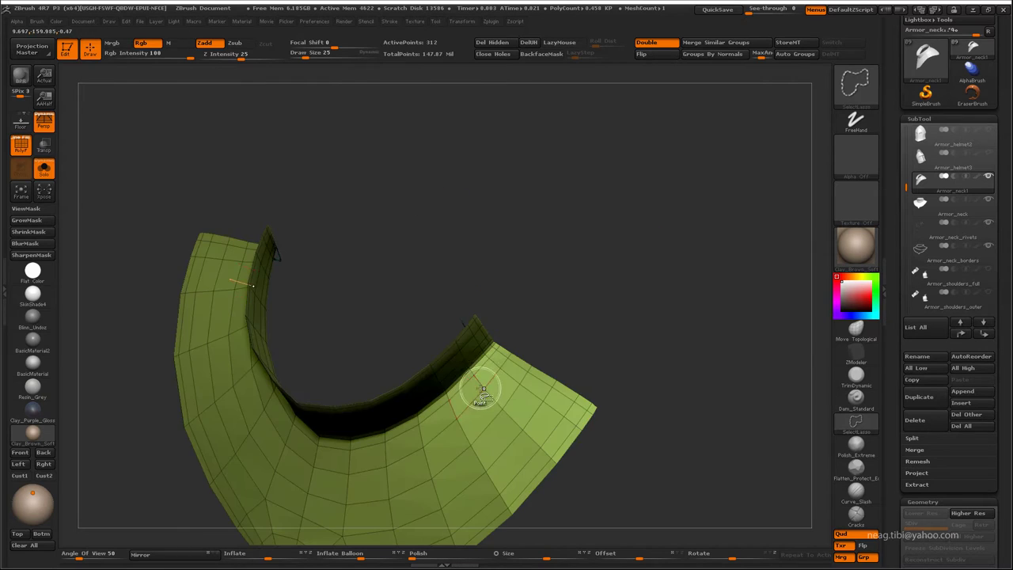
{"action": "key", "text": "ctrl+shift+z"}
- Solo the low-poly collar and hide its outer green rim strip
{"action": "mouse_move", "coordinate": [577, 272]}
{"action": "left_mouse_down"}
{"action": "mouse_move", "coordinate": [562, 169]}
{"action": "mouse_move", "coordinate": [629, 281]}
{"action": "mouse_move", "coordinate": [679, 243]}
{"action": "mouse_move", "coordinate": [502, 450]}
{"action": "left_mouse_up"}
{"action": "key", "text": "alt+s"}
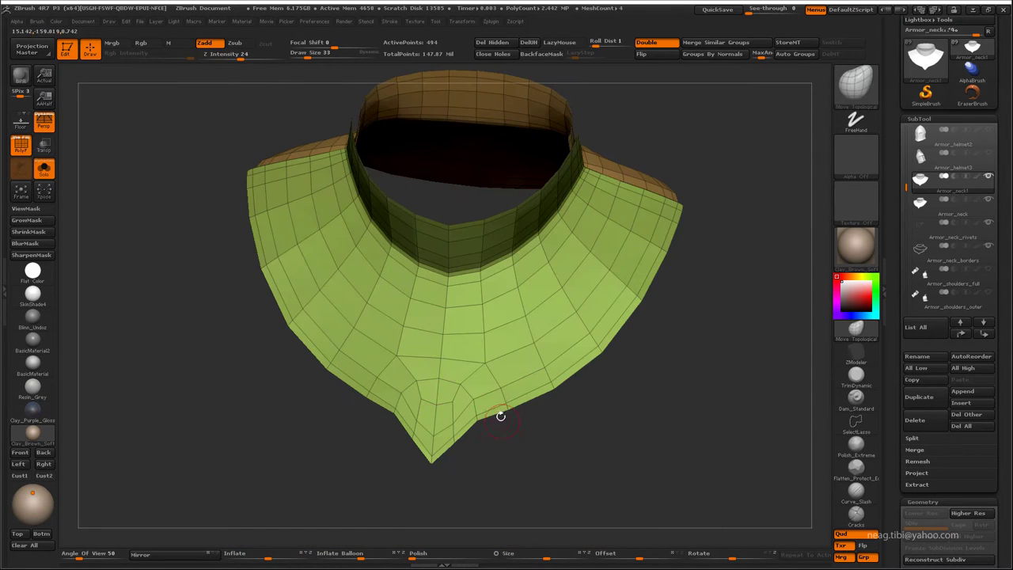
{"action": "left_click", "coordinate": [507, 412], "text": "ctrl+shift"}
{"action": "left_click", "coordinate": [508, 412], "text": "ctrl+shift"}
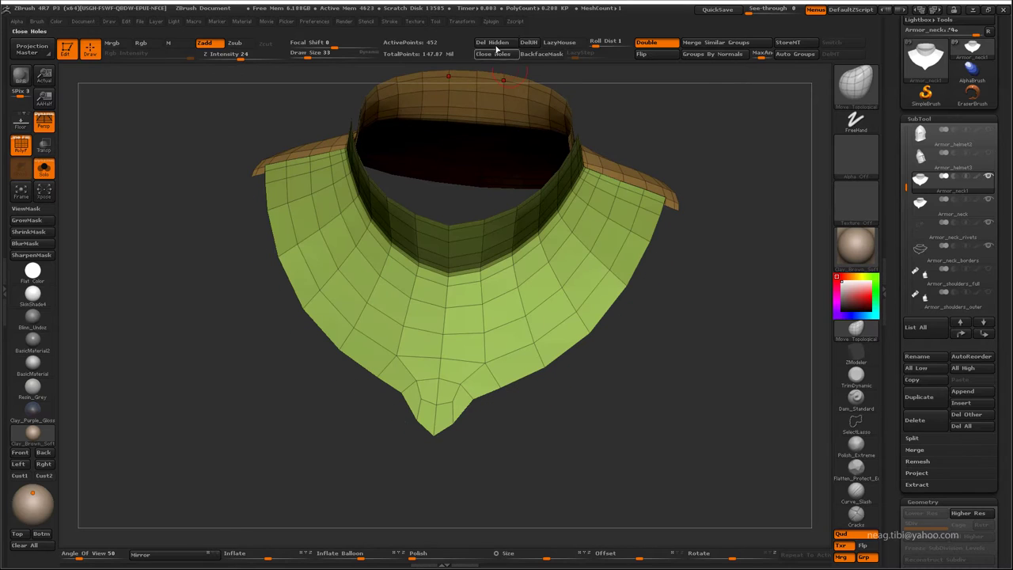
{"action": "left_click_drag", "start_coordinate": [507, 413], "coordinate": [464, 459]}
{"action": "key", "text": "ctrl+shift"}
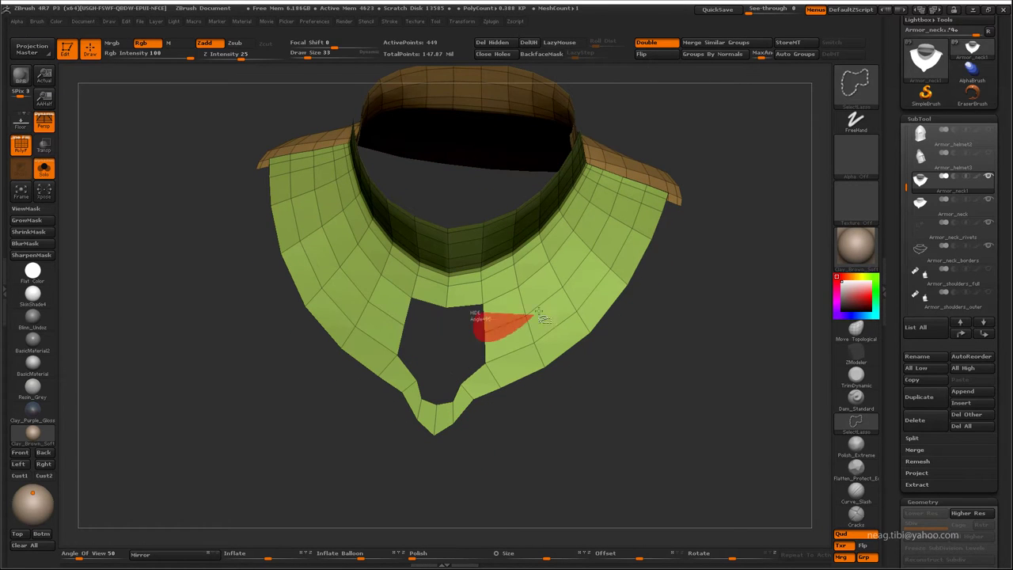
- Lasso-hide the collar's broad flap polygons, leaving thin edge strips, and solo them
{"action": "mouse_move", "coordinate": [545, 318]}
{"action": "left_mouse_down", "text": "ctrl+alt+shift"}
{"action": "mouse_move", "coordinate": [559, 294]}
{"action": "mouse_move", "coordinate": [504, 358]}
{"action": "mouse_move", "coordinate": [626, 226]}
{"action": "left_mouse_up", "text": "ctrl+alt+shift"}
{"action": "left_click", "coordinate": [561, 273], "text": "ctrl+alt+shift"}
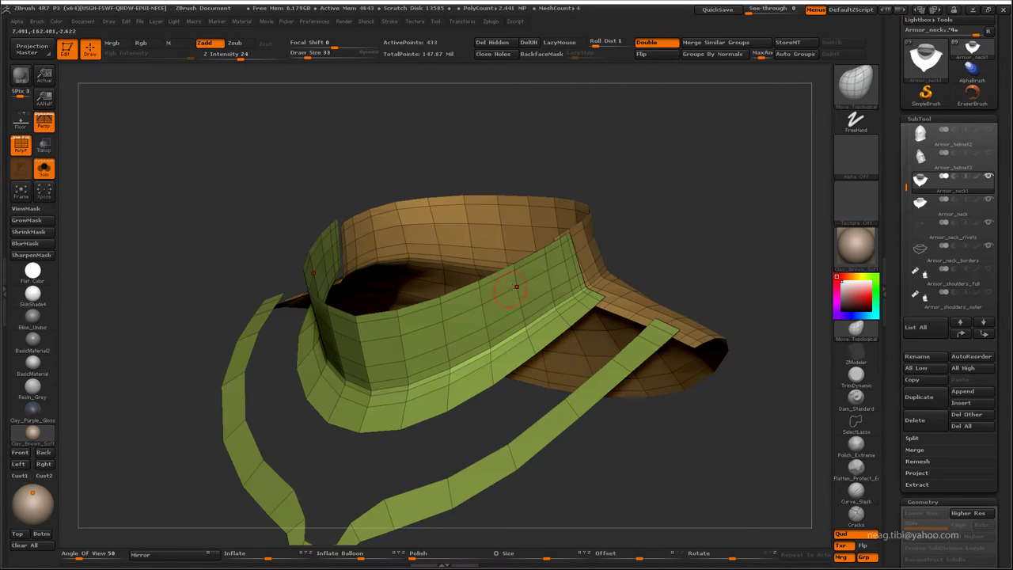
{"action": "mouse_move", "coordinate": [515, 287]}
{"action": "left_mouse_down"}
{"action": "mouse_move", "coordinate": [411, 413]}
{"action": "mouse_move", "coordinate": [419, 328]}
{"action": "mouse_move", "coordinate": [672, 199]}
{"action": "left_mouse_up"}
{"action": "left_click", "coordinate": [419, 328], "text": "ctrl+shift"}
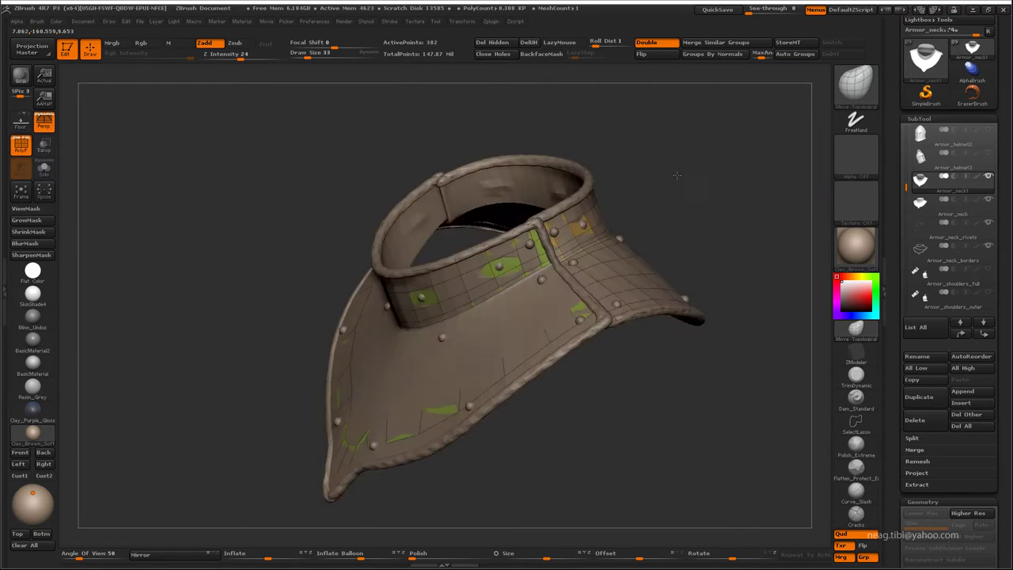
{"action": "key", "text": "shift+alt+s"}
{"action": "mouse_move", "coordinate": [589, 430]}
{"action": "left_mouse_down", "text": "alt"}
{"action": "mouse_move", "coordinate": [644, 502]}
{"action": "mouse_move", "coordinate": [480, 255]}
{"action": "left_mouse_up", "text": "alt"}
- Switch to the ZModeler brush, then to Move Topological
{"action": "key", "text": "b"}
{"action": "key", "text": "z"}
{"action": "key", "text": "m"}
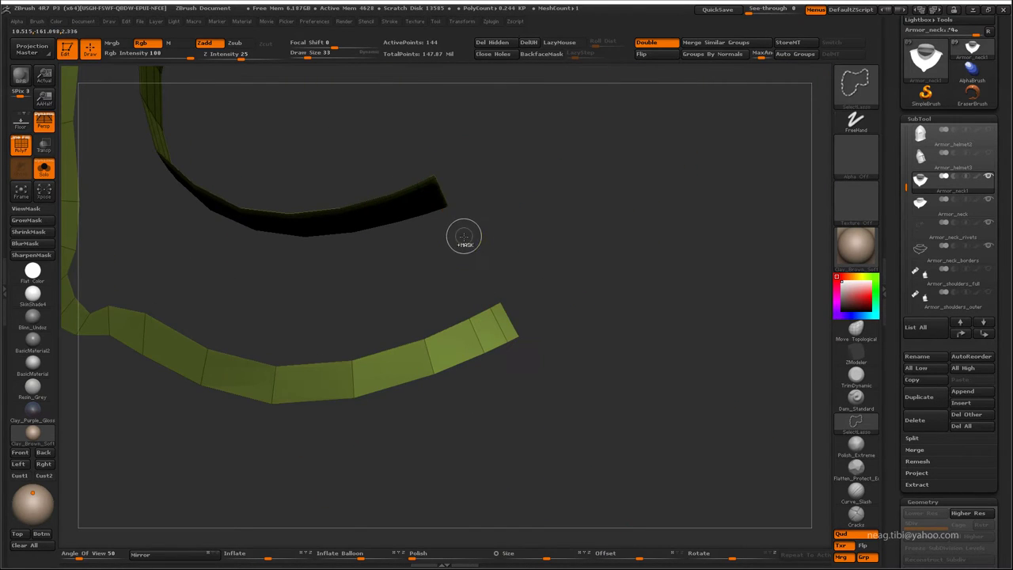
{"action": "key", "text": "b"}
{"action": "key", "text": "m"}
{"action": "key", "text": "t"}
{"action": "mouse_move", "coordinate": [425, 276]}
{"action": "left_mouse_down"}
{"action": "mouse_move", "coordinate": [462, 251]}
{"action": "mouse_move", "coordinate": [450, 219]}
{"action": "mouse_move", "coordinate": [570, 229]}
{"action": "left_mouse_up"}
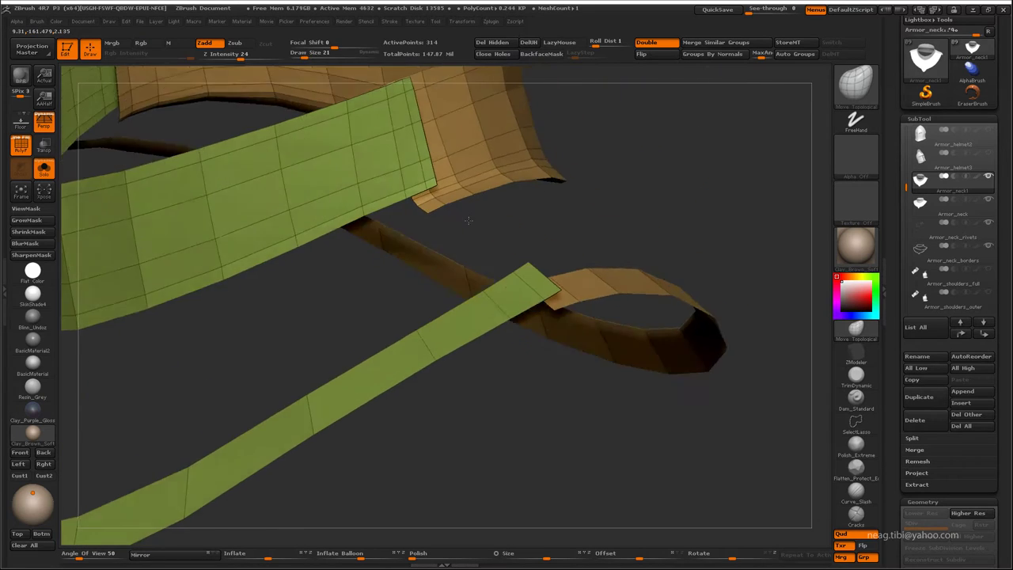
- Toggle Solo to compare the isolated strips with the full collar
{"action": "key", "text": "shift+alt+s"}
{"action": "key", "text": "shift+alt+s"}
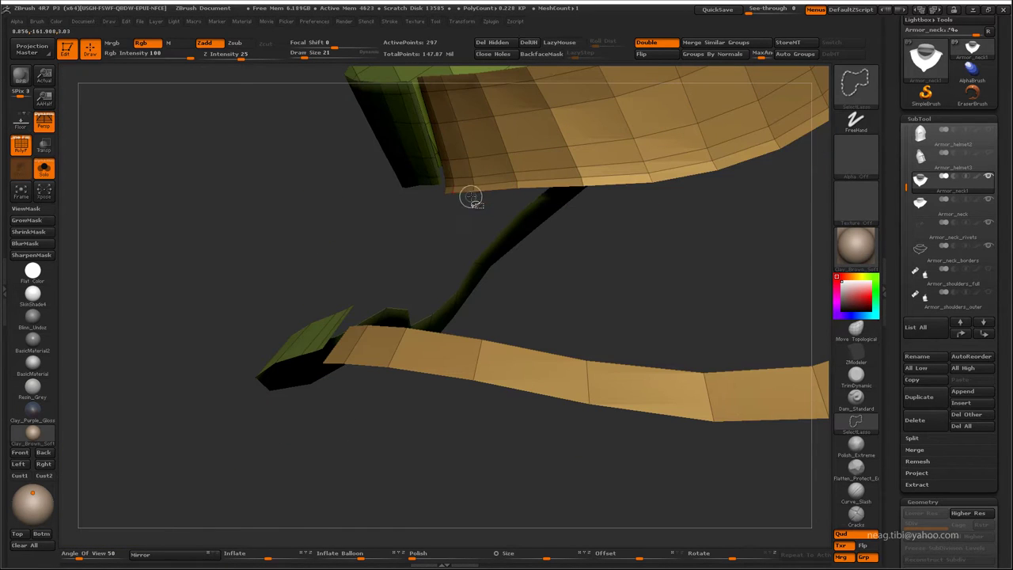
{"action": "key", "text": "shift+alt+s"}
{"action": "mouse_move", "coordinate": [475, 203]}
{"action": "left_mouse_down"}
{"action": "mouse_move", "coordinate": [443, 418]}
{"action": "mouse_move", "coordinate": [584, 312]}
{"action": "mouse_move", "coordinate": [647, 216]}
{"action": "mouse_move", "coordinate": [624, 174]}
{"action": "mouse_move", "coordinate": [615, 185]}
{"action": "mouse_move", "coordinate": [633, 231]}
{"action": "mouse_move", "coordinate": [552, 179]}
{"action": "mouse_move", "coordinate": [661, 229]}
{"action": "mouse_move", "coordinate": [727, 187]}
{"action": "mouse_move", "coordinate": [464, 366]}
{"action": "left_mouse_up"}
{"action": "key", "text": "shift+alt+s"}
{"action": "key", "text": "shift+alt+s"}
{"action": "key", "text": "shift+alt+s"}
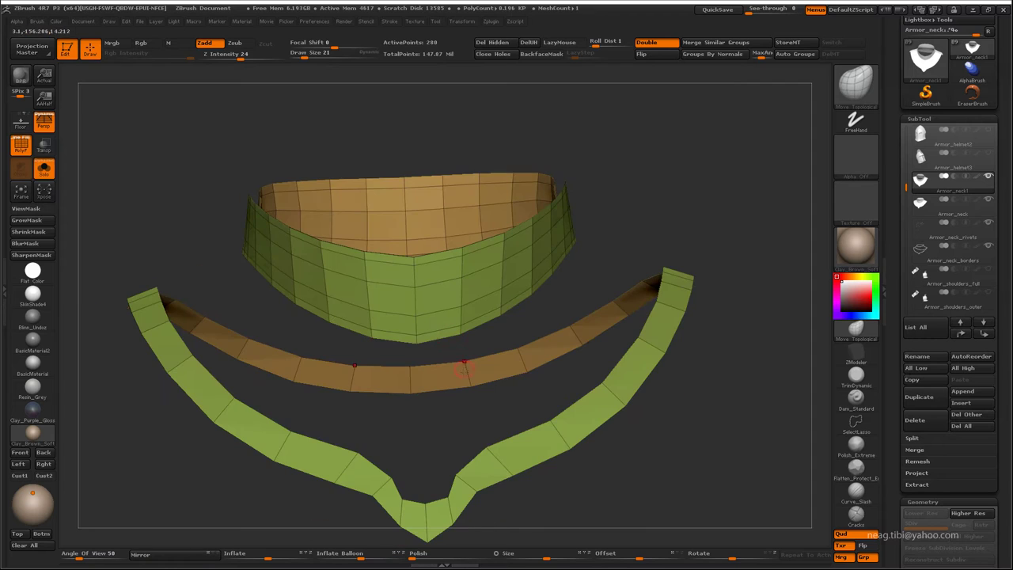
- Isolate the collar strips with Solo and set the ZModeler edge action to Slide EdgeLoop Complete
{"action": "left_click", "coordinate": [867, 358]}
{"action": "left_click", "coordinate": [699, 382]}
{"action": "left_click_drag", "start_coordinate": [506, 308], "coordinate": [543, 278]}
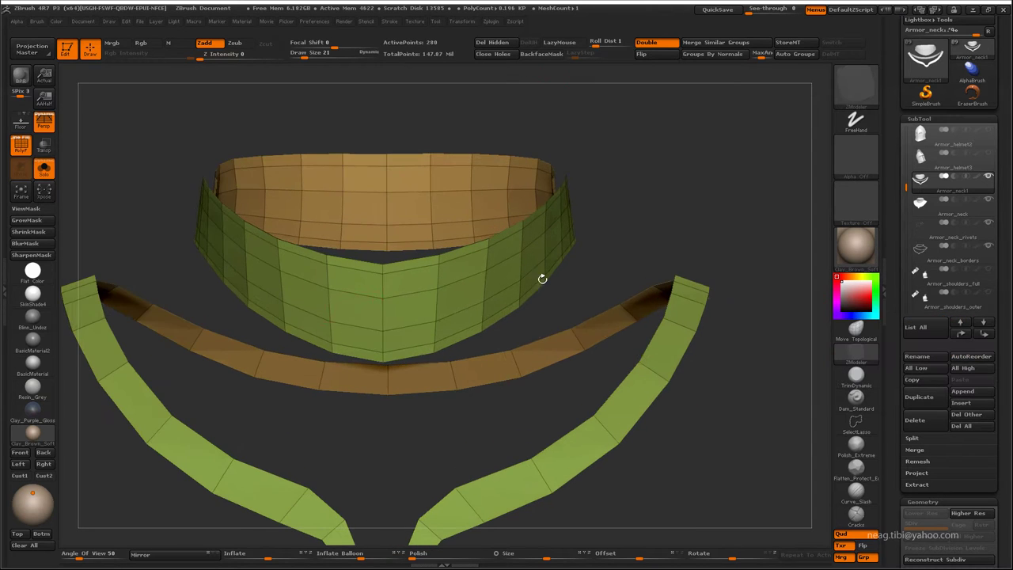
{"action": "key", "text": "shift+alt+s"}
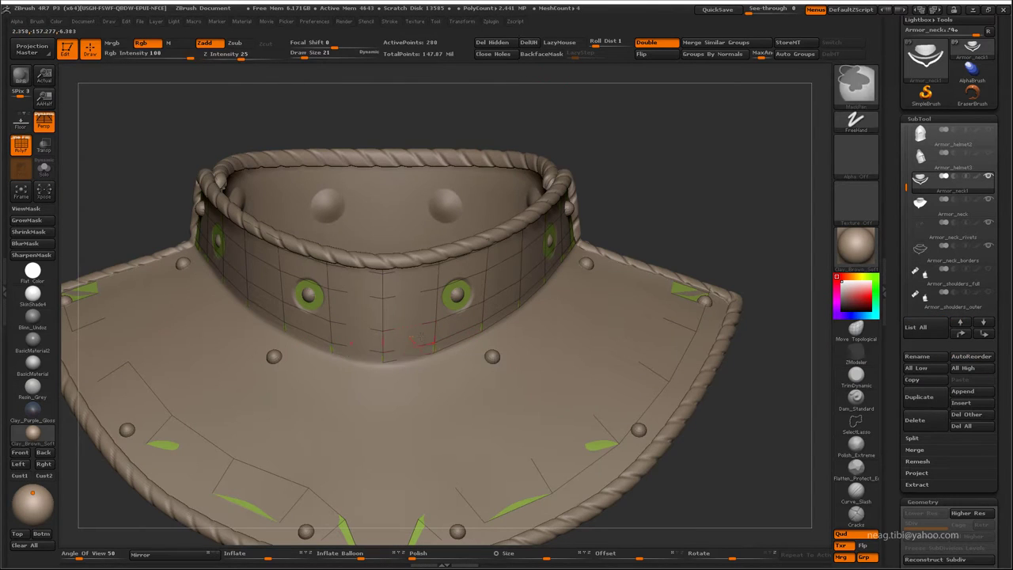
{"action": "key", "text": "shift+alt+s"}
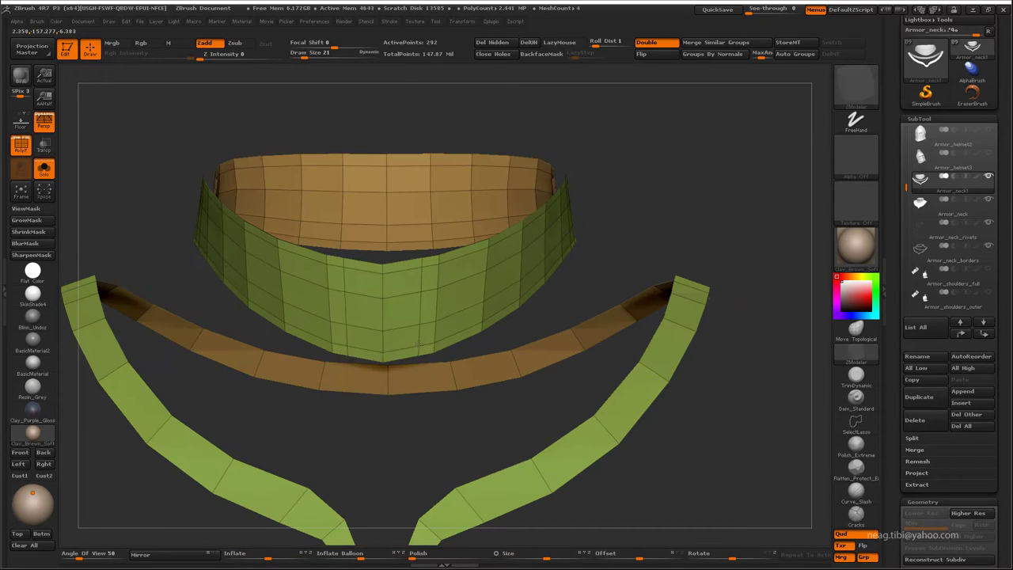
{"action": "key", "text": "space"}
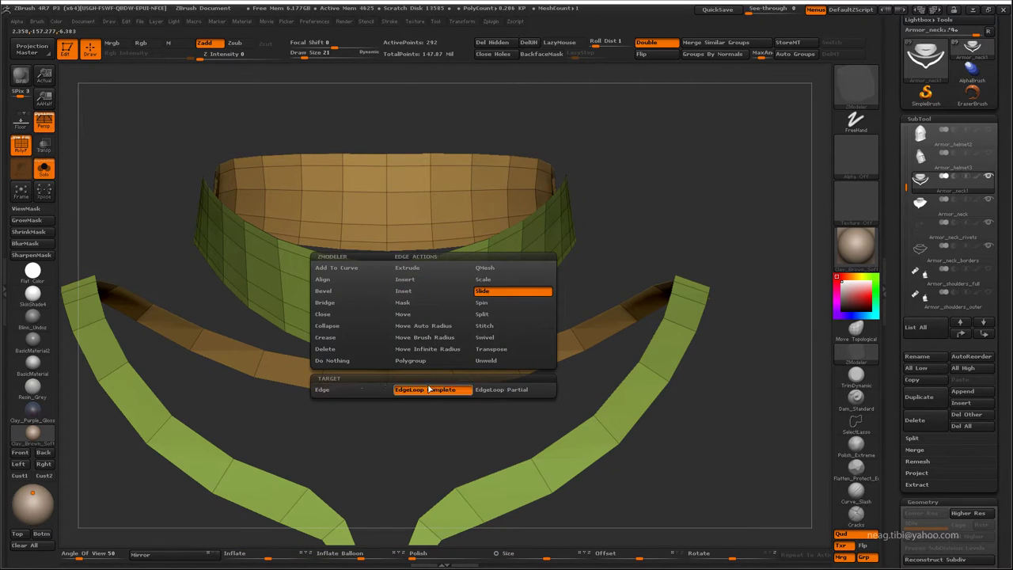
{"action": "left_click", "coordinate": [515, 295]}
- Slide edge loops on the lower border strip, comparing it with the full textured armor
{"action": "left_click_drag", "start_coordinate": [435, 334], "coordinate": [497, 290]}
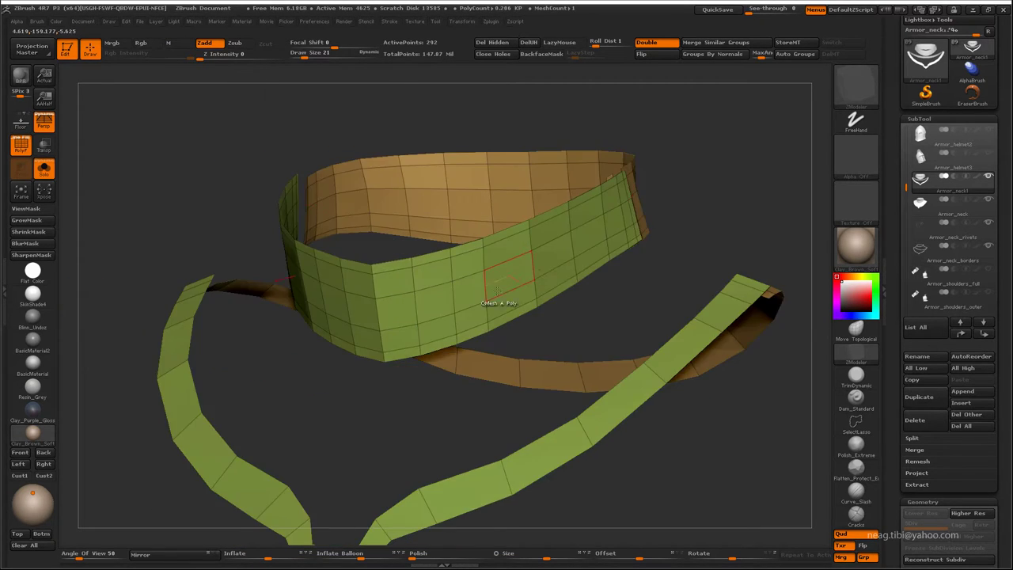
{"action": "left_click_drag", "start_coordinate": [737, 145], "coordinate": [524, 262]}
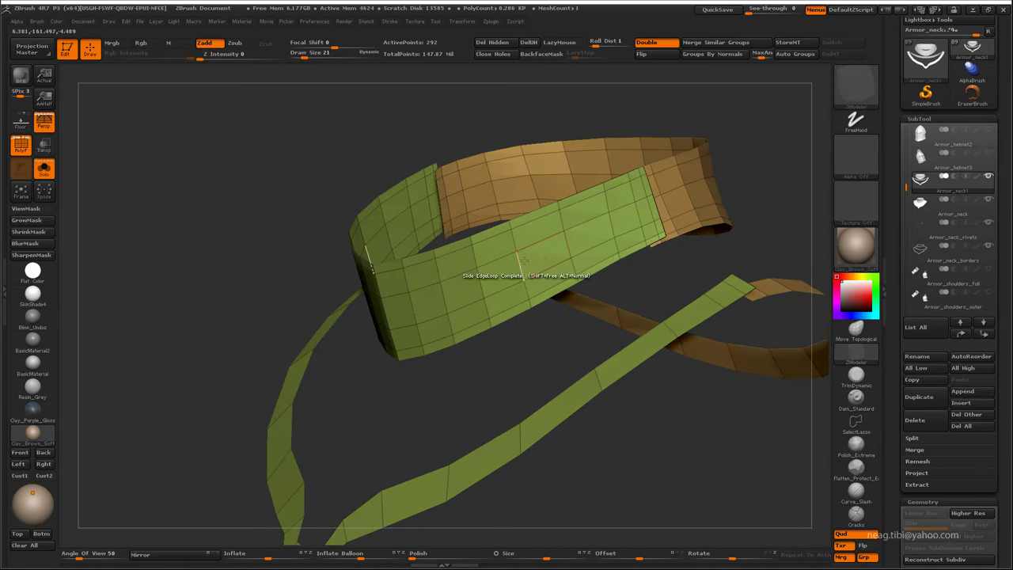
{"action": "left_click_drag", "start_coordinate": [515, 355], "coordinate": [513, 315]}
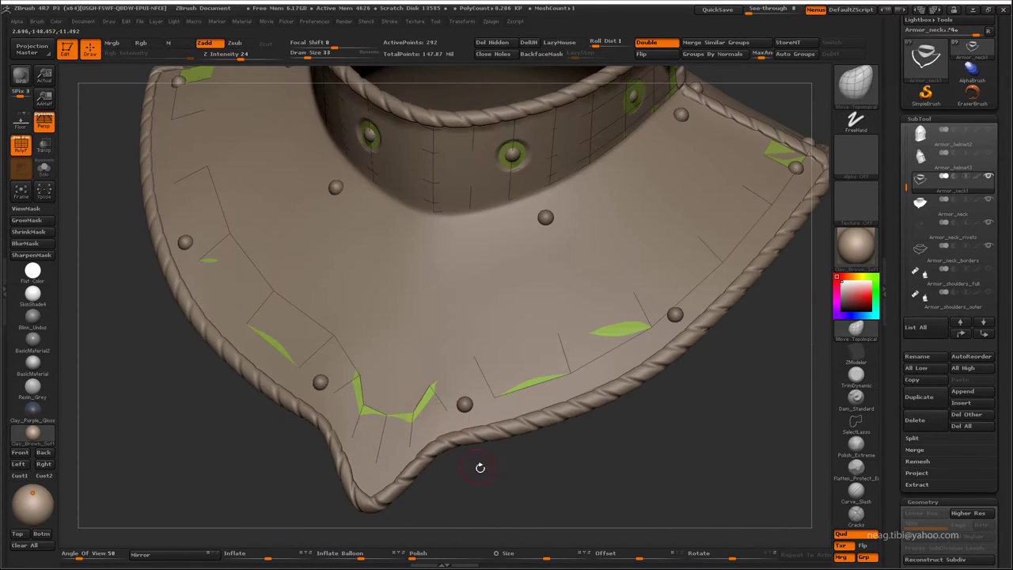
{"action": "key", "text": "ctrl+shift+s"}
{"action": "left_click_drag", "start_coordinate": [478, 468], "coordinate": [396, 430]}
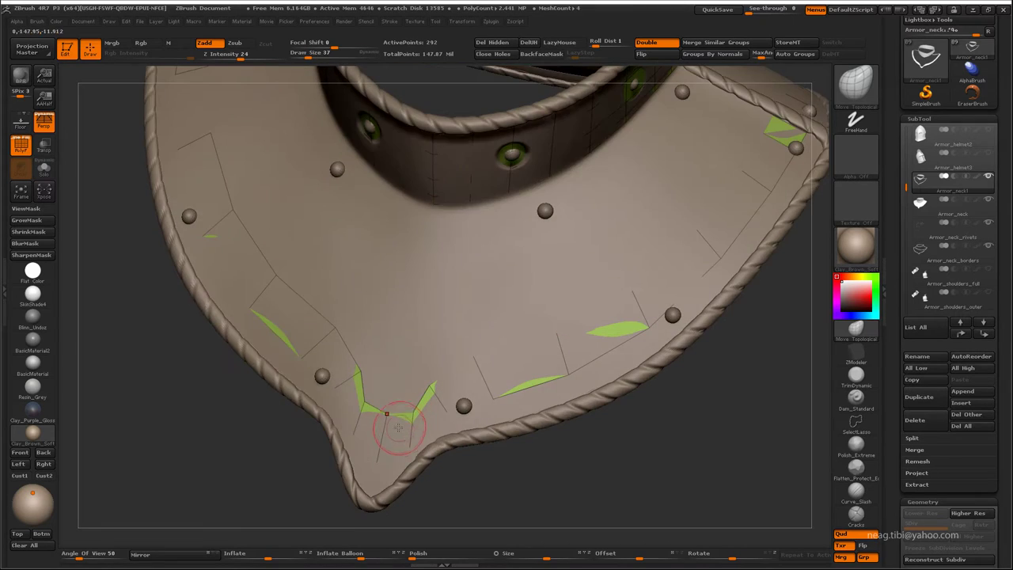
{"action": "key", "text": "ctrl+shift+s"}
{"action": "key", "text": "ctrl+shift+s"}
{"action": "key", "text": "ctrl+shift+s"}
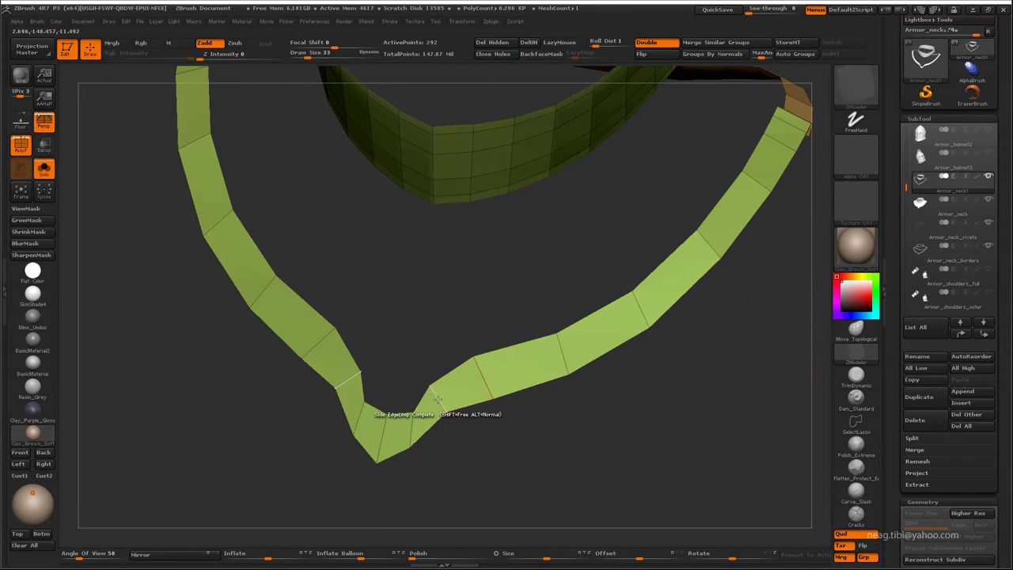
- Insert an edge loop near the border strip's bottom point
{"action": "key", "text": "space"}
{"action": "left_click", "coordinate": [435, 389]}
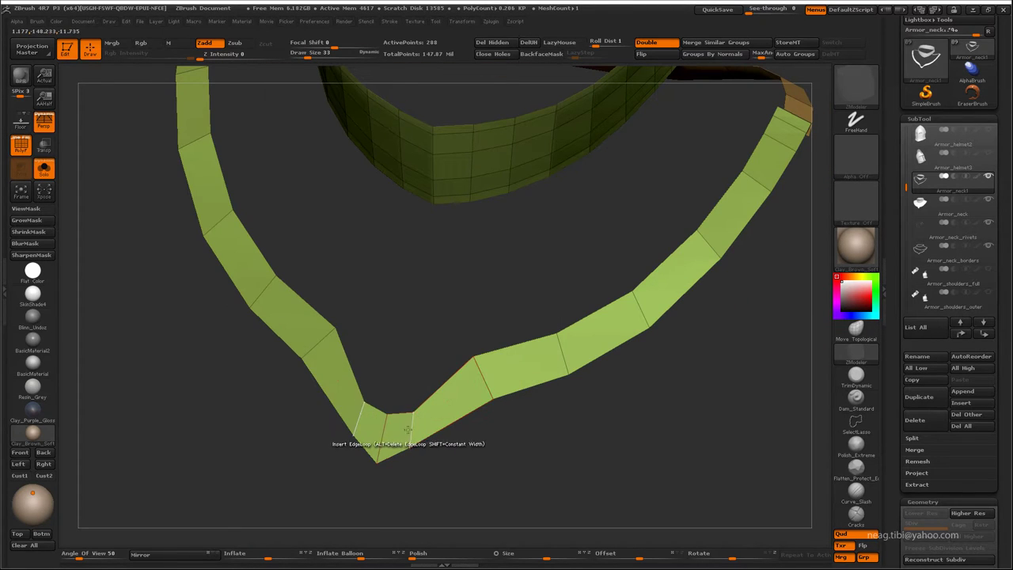
{"action": "key", "text": "space"}
{"action": "left_click", "coordinate": [429, 388]}
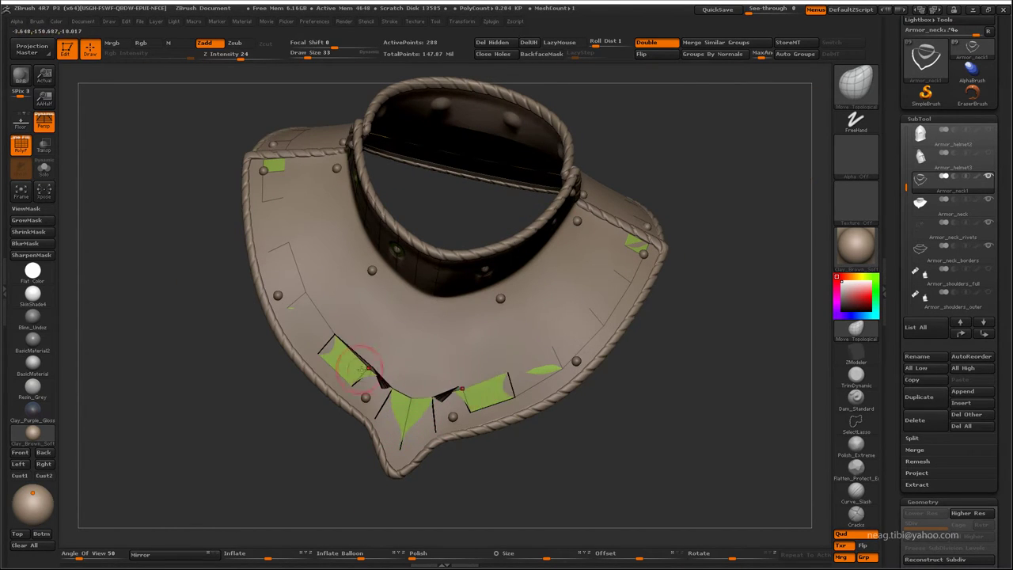
- Compare the green border strip with the see-through armor from several angles, then Solo the strips
{"action": "left_click_drag", "start_coordinate": [235, 290], "coordinate": [361, 388]}
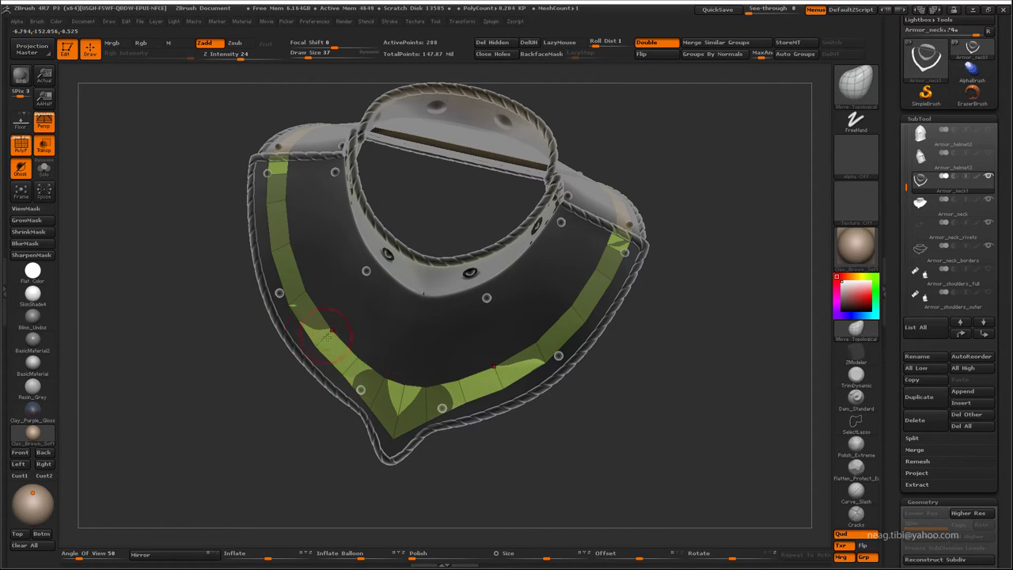
{"action": "left_click_drag", "start_coordinate": [327, 336], "coordinate": [317, 346]}
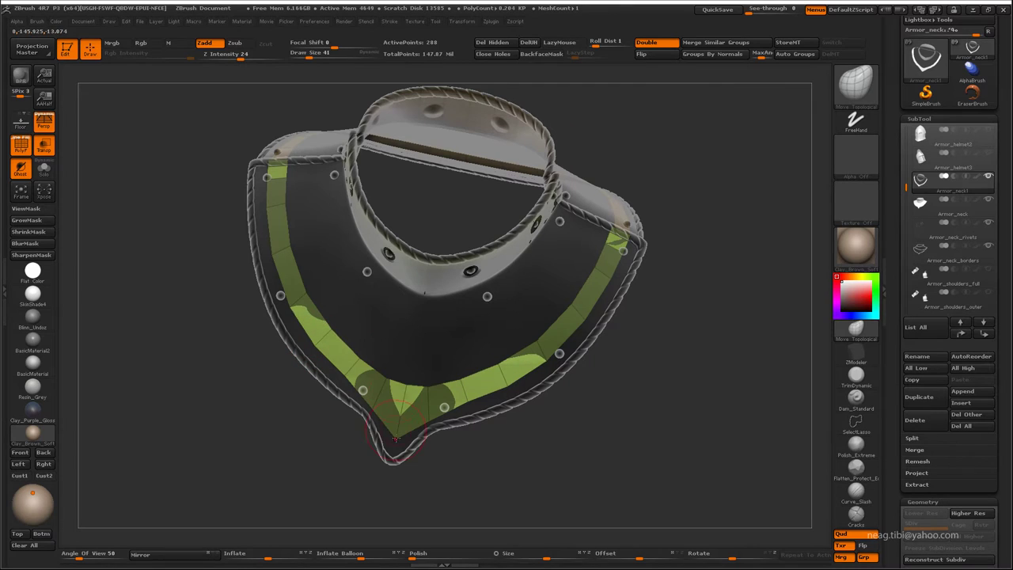
{"action": "mouse_move", "coordinate": [396, 437]}
{"action": "left_mouse_down"}
{"action": "mouse_move", "coordinate": [427, 419]}
{"action": "mouse_move", "coordinate": [375, 380]}
{"action": "mouse_move", "coordinate": [440, 406]}
{"action": "left_mouse_up"}
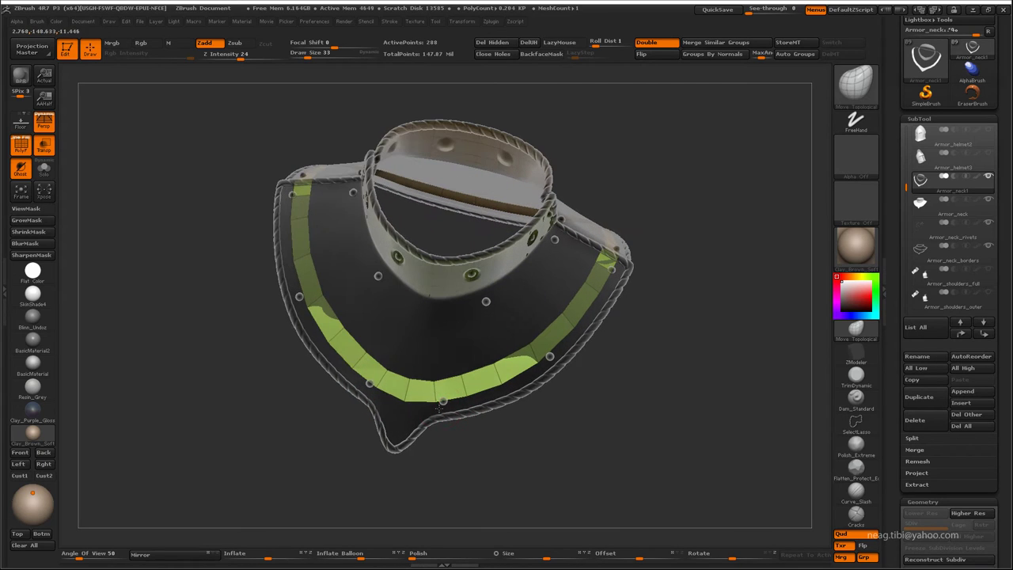
{"action": "left_click_drag", "start_coordinate": [532, 363], "coordinate": [540, 362]}
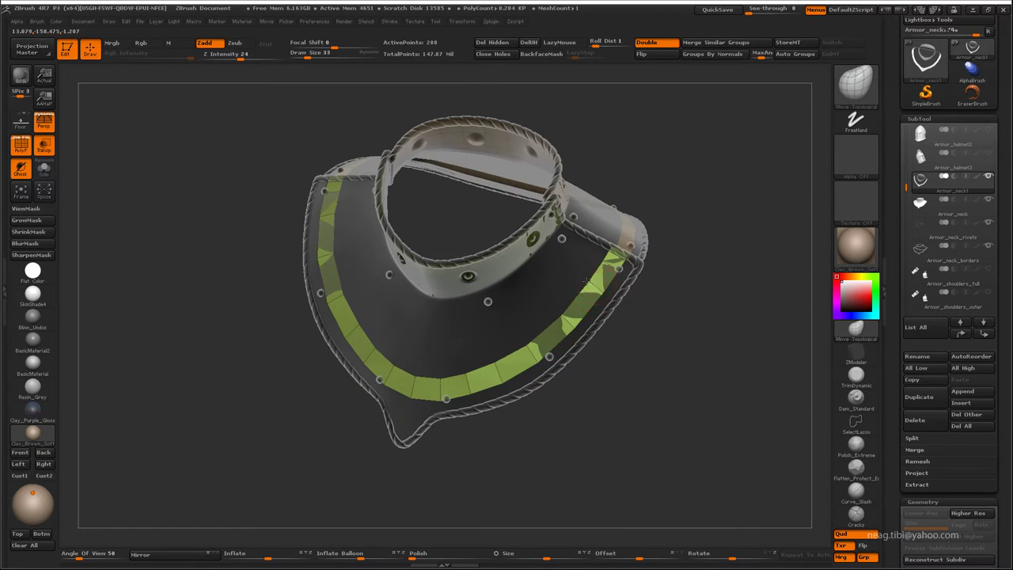
{"action": "left_click_drag", "start_coordinate": [519, 325], "coordinate": [589, 432]}
{"action": "key", "text": "alt+s"}
{"action": "mouse_move", "coordinate": [662, 357]}
{"action": "left_mouse_down"}
{"action": "mouse_move", "coordinate": [583, 404]}
{"action": "mouse_move", "coordinate": [794, 353]}
{"action": "left_mouse_up"}
- Switch to ZModeler with the QMesh polygon action and add geometry to a border-strip face
{"action": "key", "text": "b"}
{"action": "key", "text": "z"}
{"action": "key", "text": "m"}
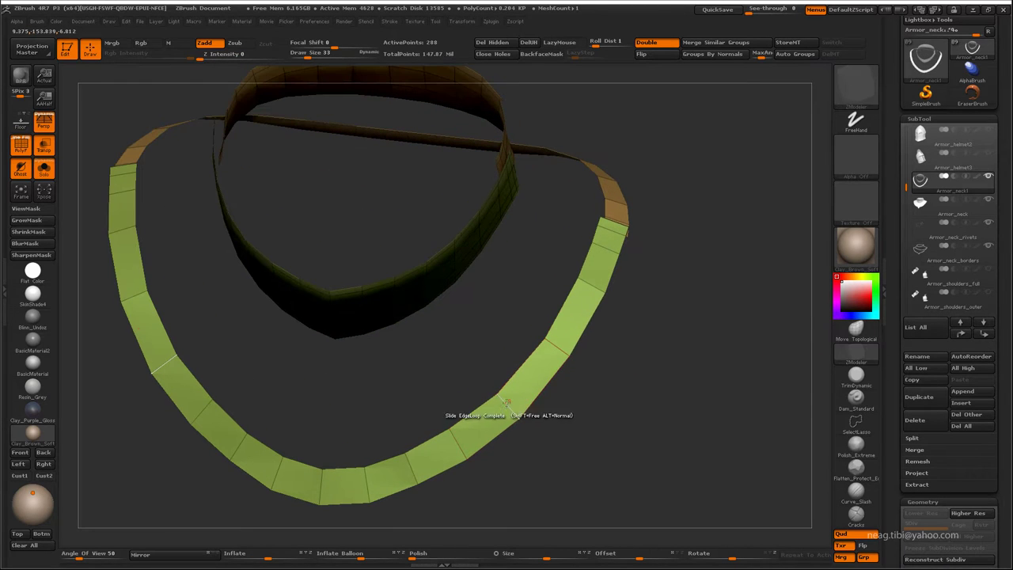
{"action": "key", "text": "space"}
{"action": "left_click", "coordinate": [441, 290]}
{"action": "left_click", "coordinate": [411, 358]}
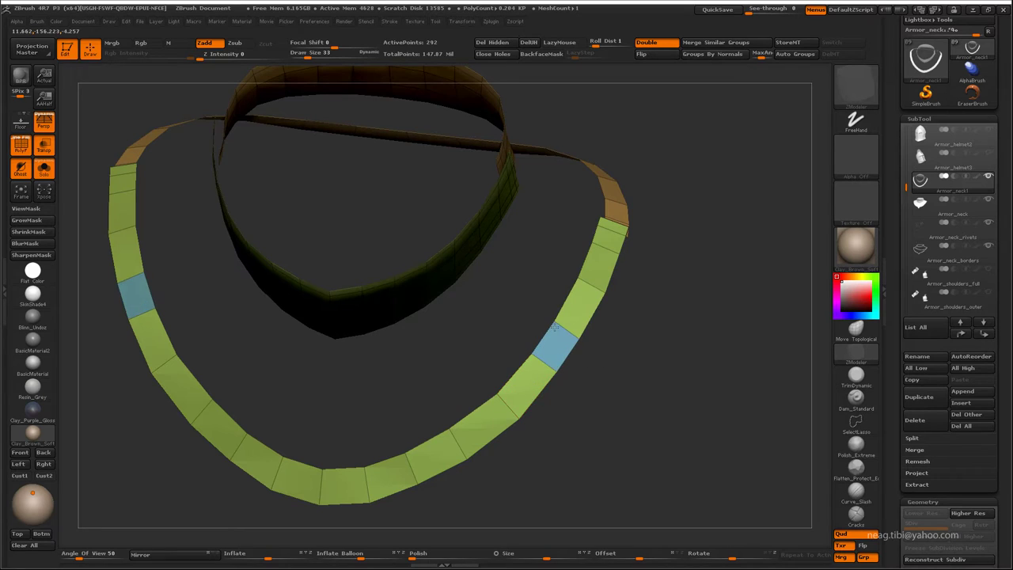
{"action": "mouse_move", "coordinate": [640, 322]}
{"action": "left_mouse_down"}
{"action": "mouse_move", "coordinate": [618, 355]}
{"action": "mouse_move", "coordinate": [494, 401]}
{"action": "left_mouse_up"}
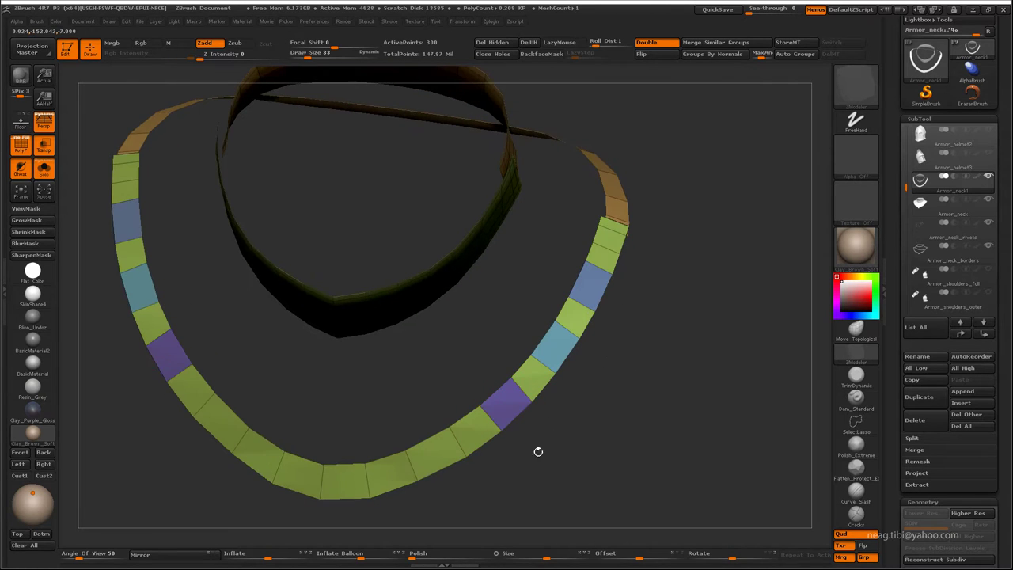
- Regroup the strip into a yellow band with red ends and view it in the full armor
{"action": "left_click_drag", "start_coordinate": [538, 451], "coordinate": [568, 381]}
{"action": "left_click", "coordinate": [796, 54]}
{"action": "key", "text": "space"}
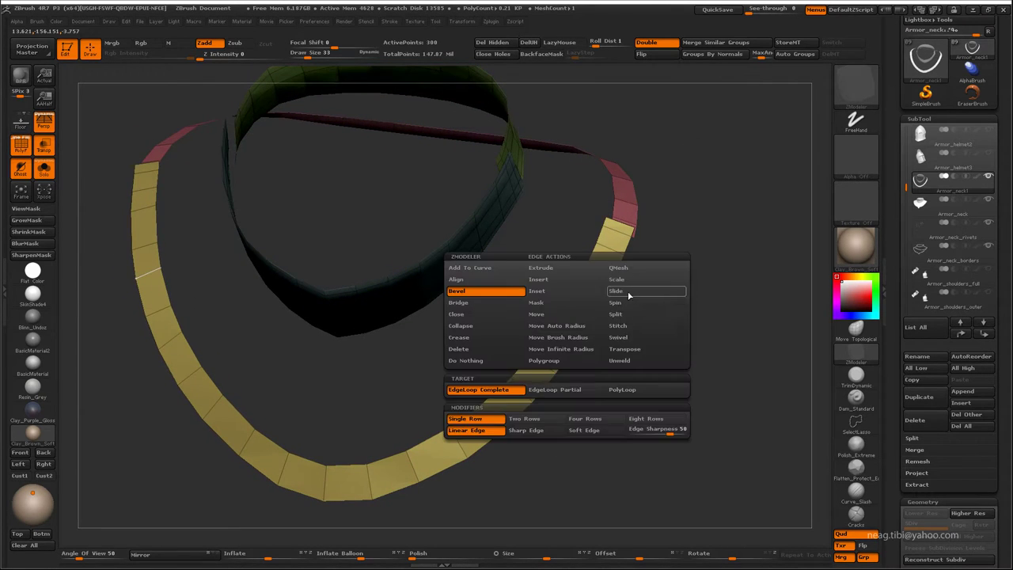
{"action": "key", "text": "b"}
{"action": "key", "text": "c"}
{"action": "key", "text": "b"}
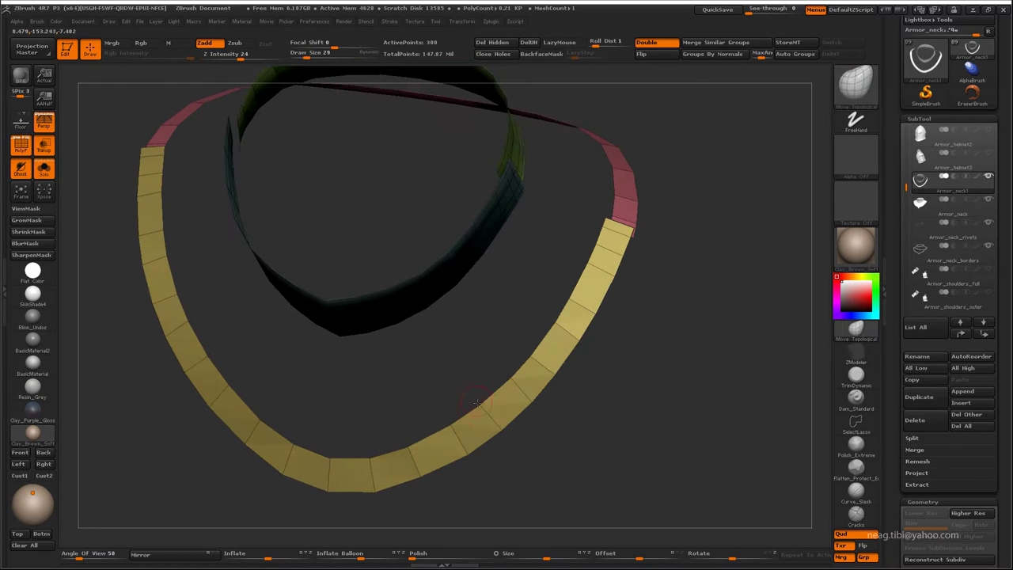
{"action": "mouse_move", "coordinate": [477, 403]}
{"action": "left_mouse_down"}
{"action": "mouse_move", "coordinate": [454, 423]}
{"action": "mouse_move", "coordinate": [513, 384]}
{"action": "left_mouse_up"}
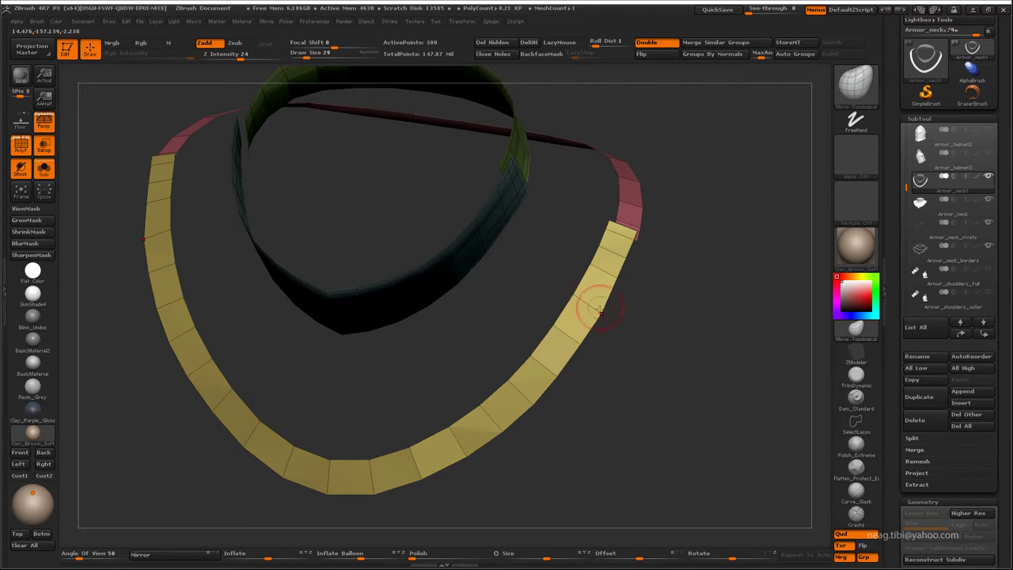
{"action": "mouse_move", "coordinate": [599, 309]}
{"action": "left_mouse_down"}
{"action": "mouse_move", "coordinate": [584, 276]}
{"action": "mouse_move", "coordinate": [620, 294]}
{"action": "mouse_move", "coordinate": [604, 346]}
{"action": "mouse_move", "coordinate": [583, 348]}
{"action": "mouse_move", "coordinate": [516, 461]}
{"action": "mouse_move", "coordinate": [507, 443]}
{"action": "mouse_move", "coordinate": [516, 356]}
{"action": "left_mouse_up"}
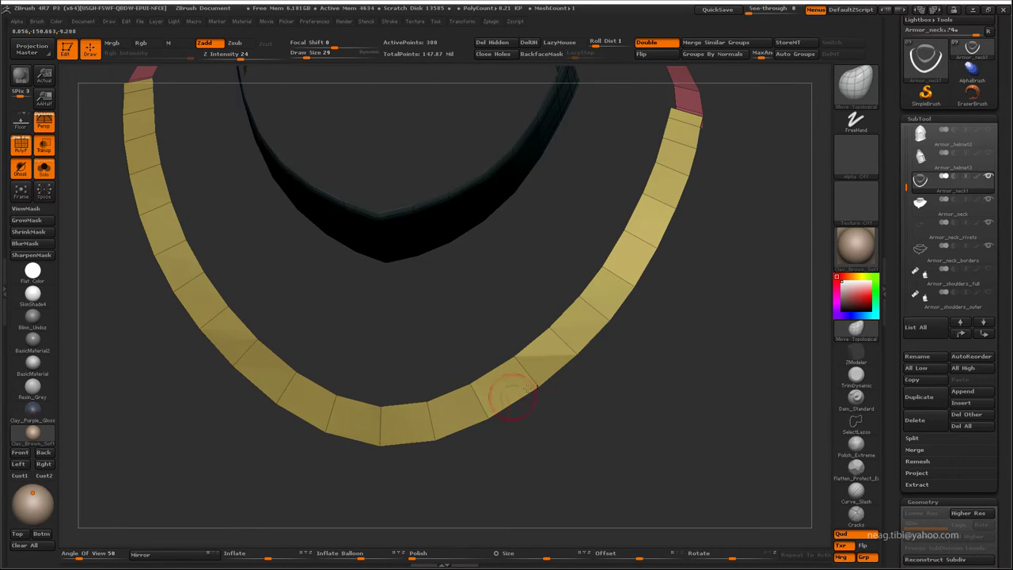
{"action": "key", "text": "ctrl+shift+f"}
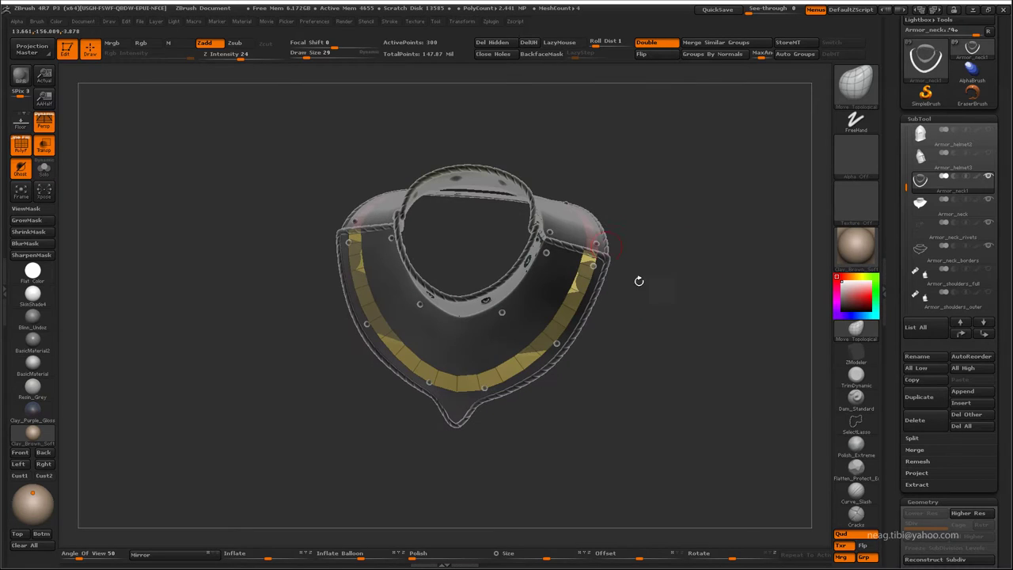
- Toggle Solo, turn on ViewMask, turn off Ghost, and inspect the collar's rope seam and front
{"action": "mouse_move", "coordinate": [639, 281]}
{"action": "left_mouse_down"}
{"action": "mouse_move", "coordinate": [611, 414]}
{"action": "mouse_move", "coordinate": [704, 335]}
{"action": "mouse_move", "coordinate": [714, 431]}
{"action": "mouse_move", "coordinate": [593, 468]}
{"action": "left_mouse_up"}
{"action": "key", "text": "ctrl+shift+f"}
{"action": "key", "text": "ctrl+shift+f"}
{"action": "mouse_move", "coordinate": [577, 419]}
{"action": "left_mouse_down"}
{"action": "mouse_move", "coordinate": [691, 303]}
{"action": "mouse_move", "coordinate": [694, 244]}
{"action": "mouse_move", "coordinate": [599, 340]}
{"action": "mouse_move", "coordinate": [537, 350]}
{"action": "left_mouse_up"}
{"action": "key", "text": "ctrl+shift+f"}
{"action": "key", "text": "ctrl+shift+f"}
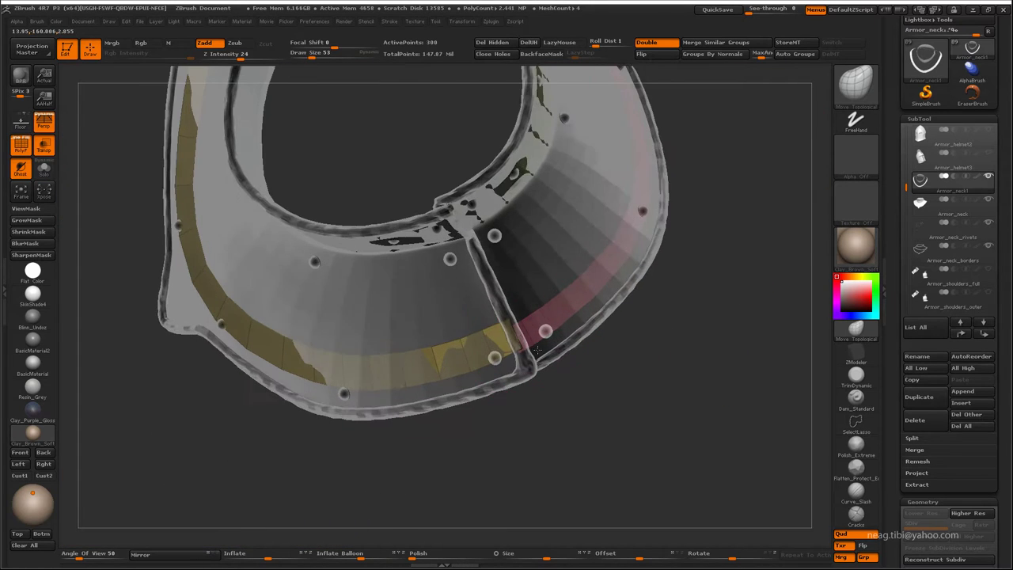
{"action": "key", "text": "ctrl+h"}
{"action": "left_click", "coordinate": [19, 169]}
{"action": "mouse_move", "coordinate": [118, 396]}
{"action": "left_mouse_down"}
{"action": "mouse_move", "coordinate": [467, 294]}
{"action": "mouse_move", "coordinate": [412, 305]}
{"action": "mouse_move", "coordinate": [443, 378]}
{"action": "left_mouse_up"}
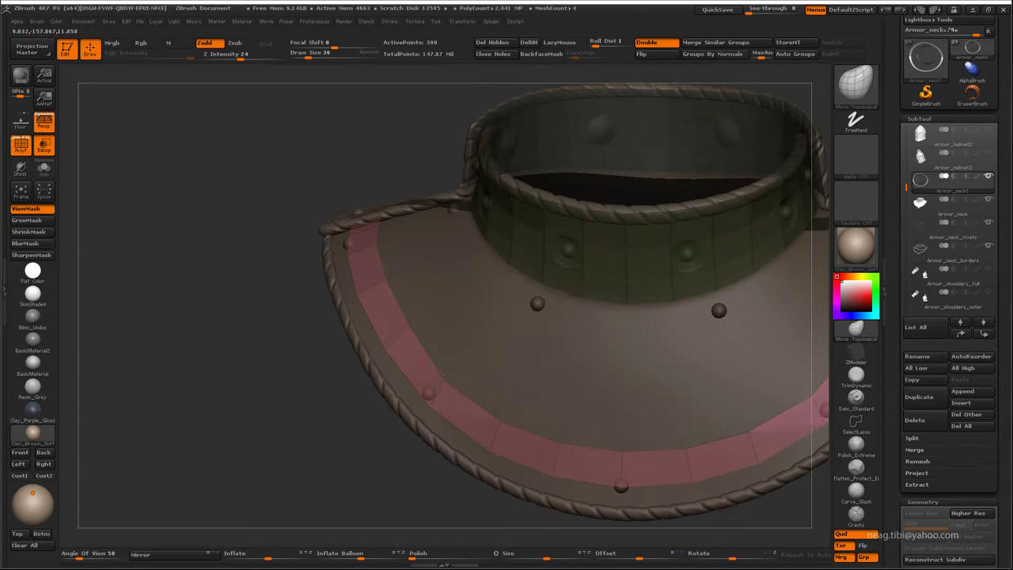
{"action": "left_click_drag", "start_coordinate": [503, 415], "coordinate": [467, 408]}
{"action": "mouse_move", "coordinate": [506, 372]}
{"action": "left_mouse_down"}
{"action": "mouse_move", "coordinate": [460, 305]}
{"action": "mouse_move", "coordinate": [425, 355]}
{"action": "mouse_move", "coordinate": [452, 290]}
{"action": "mouse_move", "coordinate": [436, 278]}
{"action": "mouse_move", "coordinate": [389, 356]}
{"action": "mouse_move", "coordinate": [649, 332]}
{"action": "mouse_move", "coordinate": [673, 258]}
{"action": "mouse_move", "coordinate": [704, 264]}
{"action": "mouse_move", "coordinate": [681, 151]}
{"action": "mouse_move", "coordinate": [551, 304]}
{"action": "left_mouse_up"}
- Activate ZModeler with the QMesh polygon action and turn toward the upright neck band
{"action": "key", "text": "b"}
{"action": "key", "text": "z"}
{"action": "key", "text": "m"}
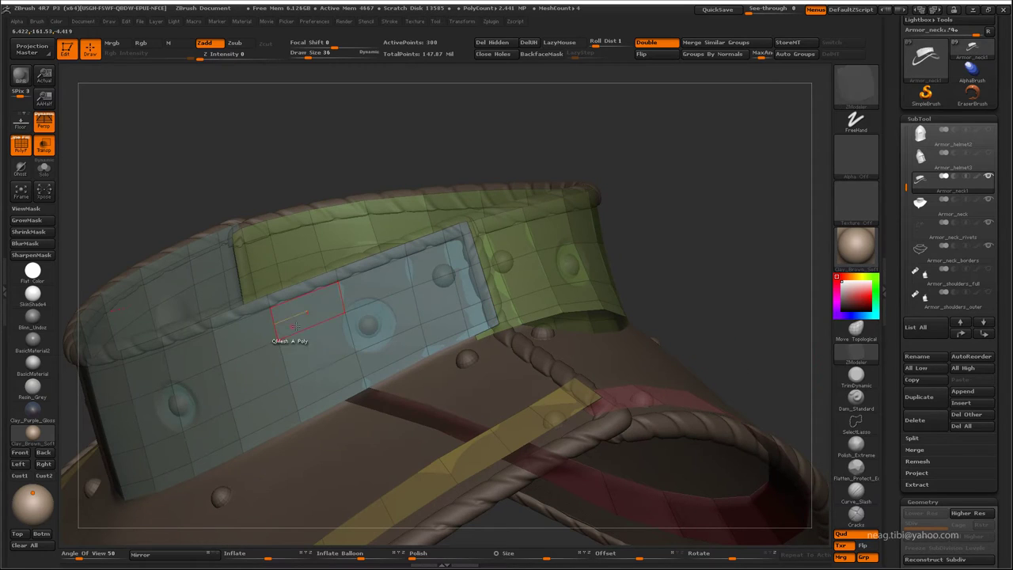
{"action": "key", "text": "space"}
{"action": "left_click", "coordinate": [430, 288]}
{"action": "mouse_move", "coordinate": [340, 230]}
{"action": "left_mouse_down"}
{"action": "mouse_move", "coordinate": [365, 236]}
{"action": "mouse_move", "coordinate": [371, 325]}
{"action": "left_mouse_up"}
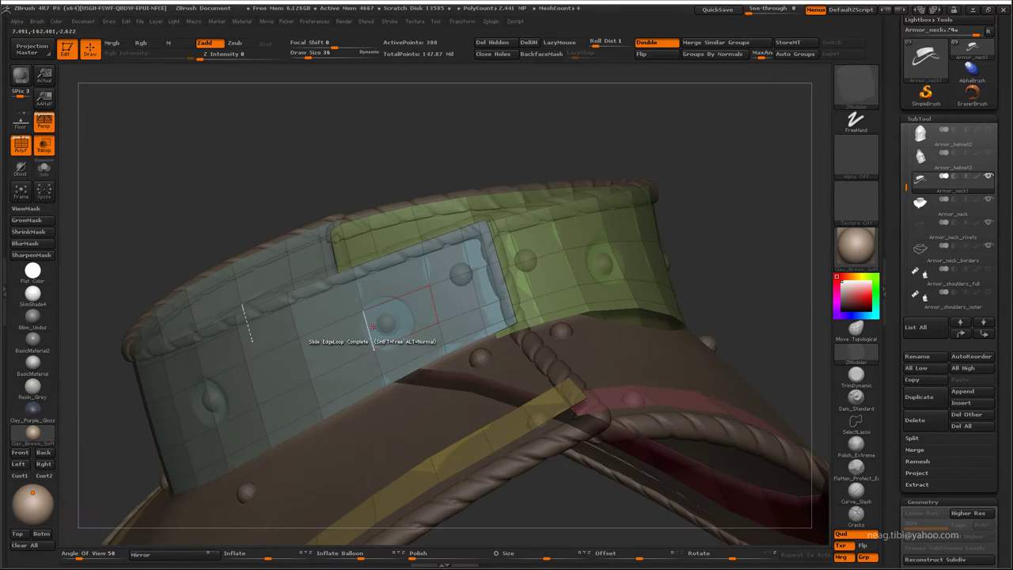
- Set the edge action to Slide EdgeLoop Complete and slide loops along the neck band's top edge
{"action": "key", "text": "space"}
{"action": "left_click", "coordinate": [385, 280]}
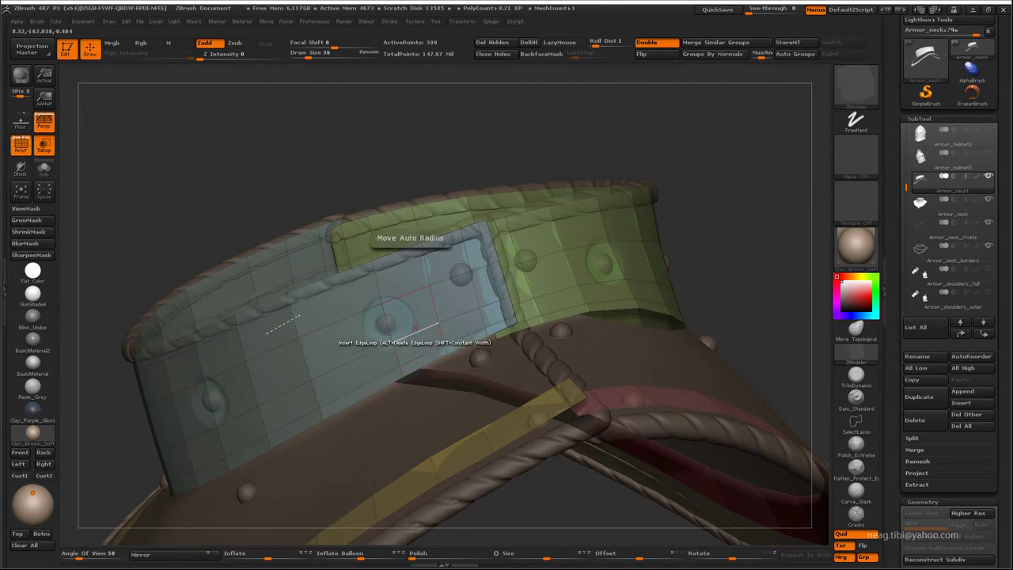
{"action": "key", "text": "space"}
{"action": "left_click", "coordinate": [458, 288]}
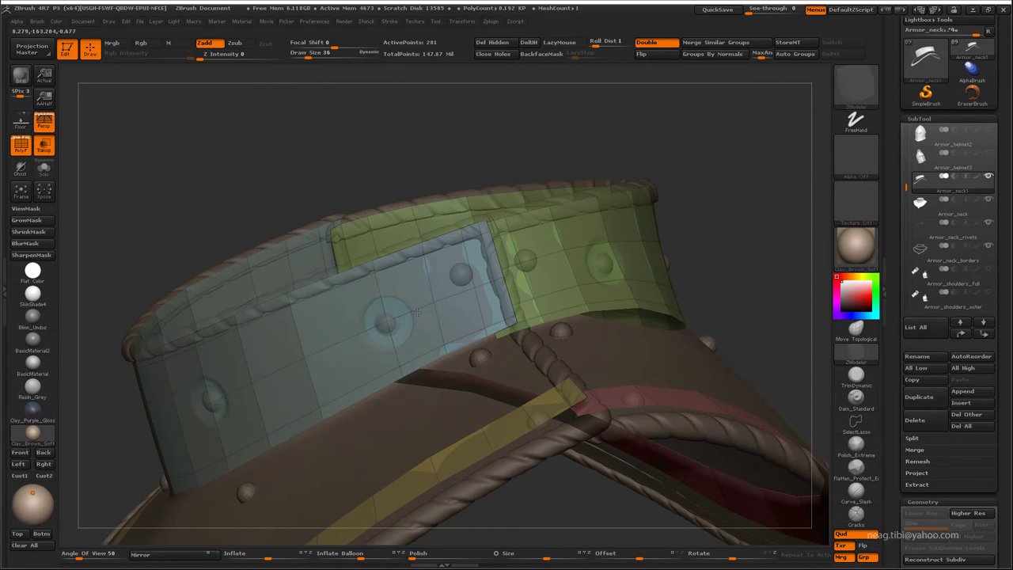
{"action": "left_click_drag", "start_coordinate": [422, 309], "coordinate": [549, 300]}
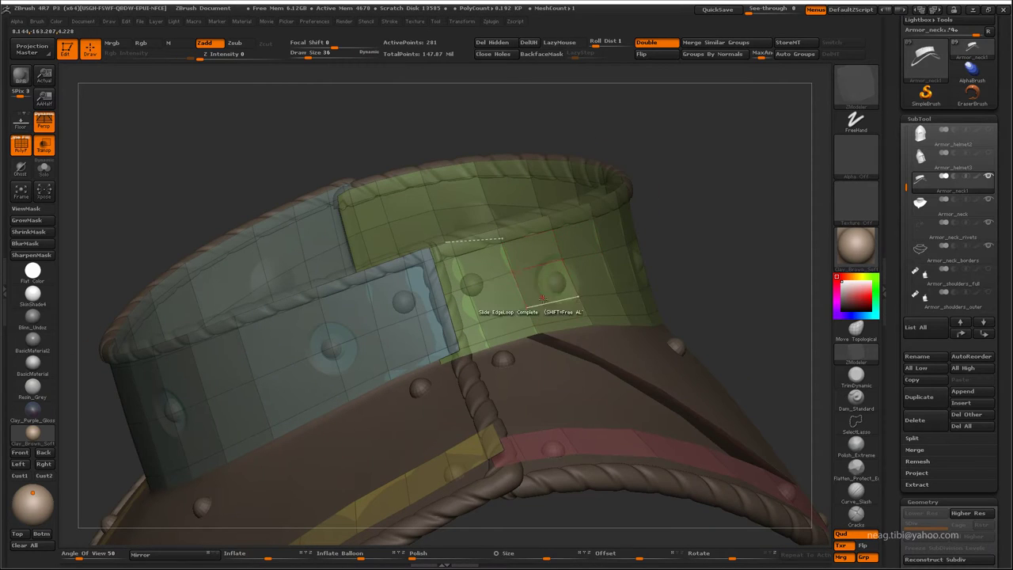
{"action": "key", "text": "space"}
{"action": "left_click", "coordinate": [617, 290]}
{"action": "key", "text": "space"}
{"action": "left_click_drag", "start_coordinate": [713, 380], "coordinate": [575, 251]}
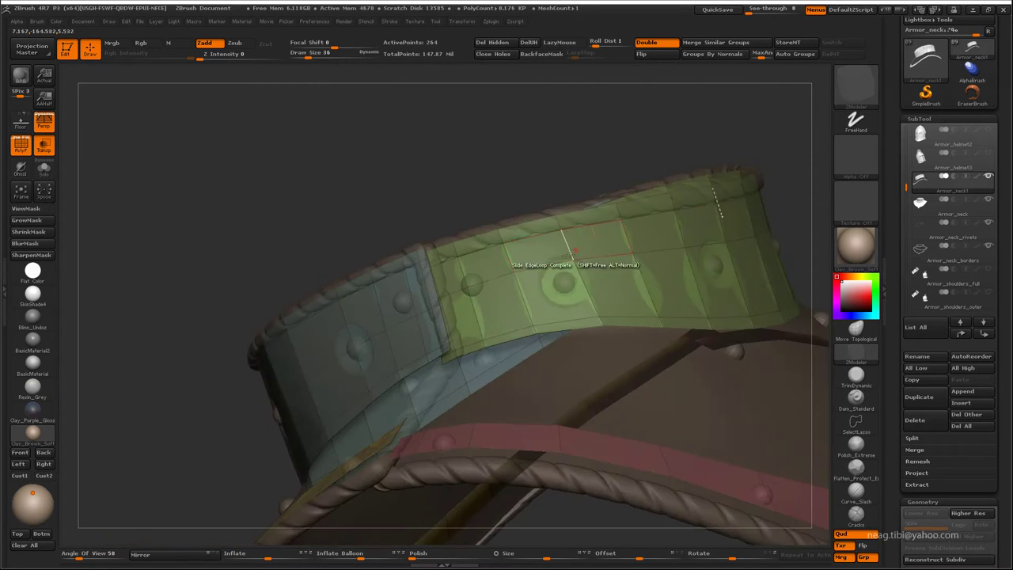
{"action": "mouse_move", "coordinate": [577, 133]}
{"action": "left_mouse_down"}
{"action": "mouse_move", "coordinate": [494, 156]}
{"action": "mouse_move", "coordinate": [533, 347]}
{"action": "left_mouse_up"}
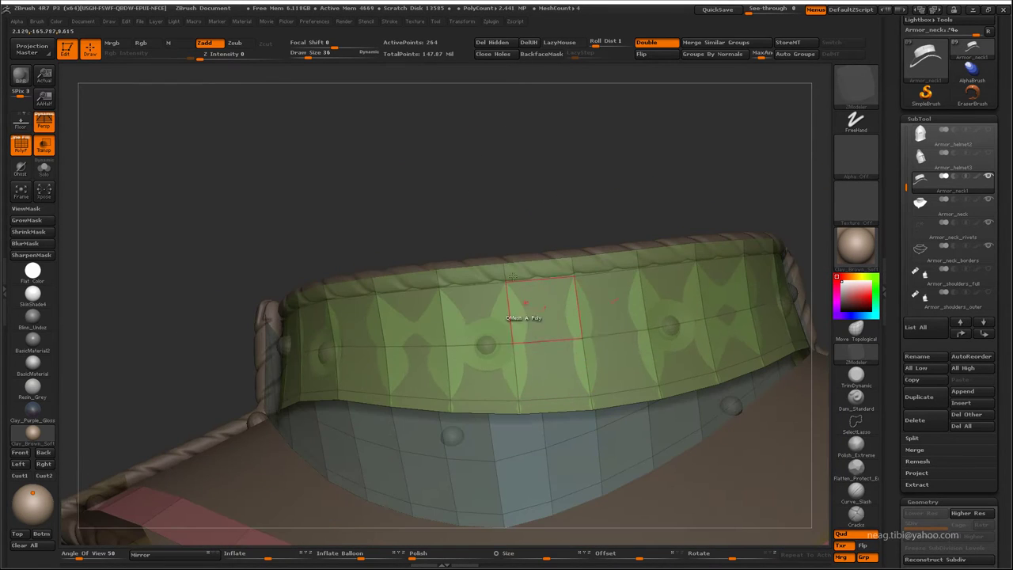
{"action": "left_click_drag", "start_coordinate": [513, 276], "coordinate": [333, 325]}
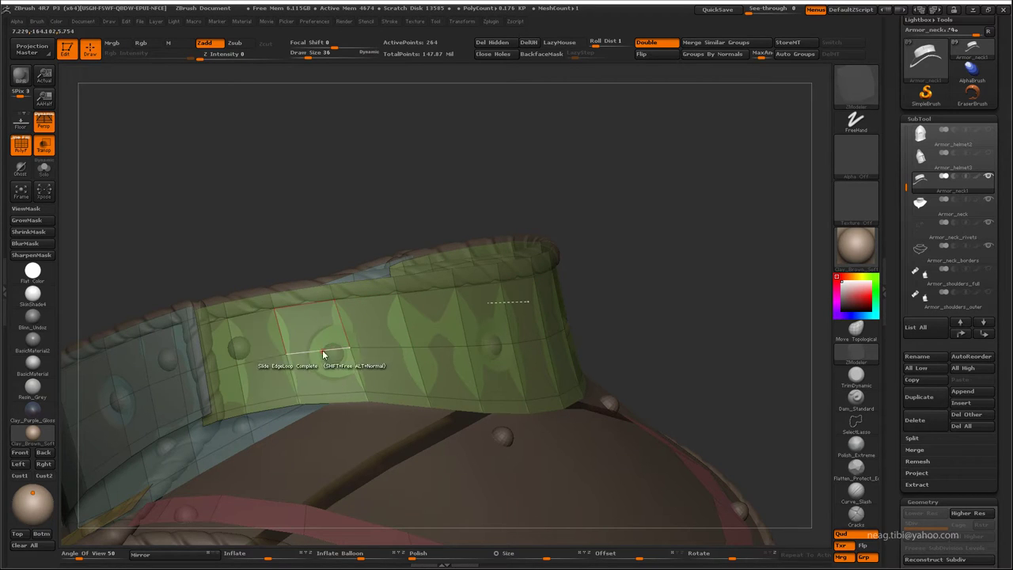
- Keep sliding complete edge loops on the neck band to line them up with the rivets
{"action": "key", "text": "space"}
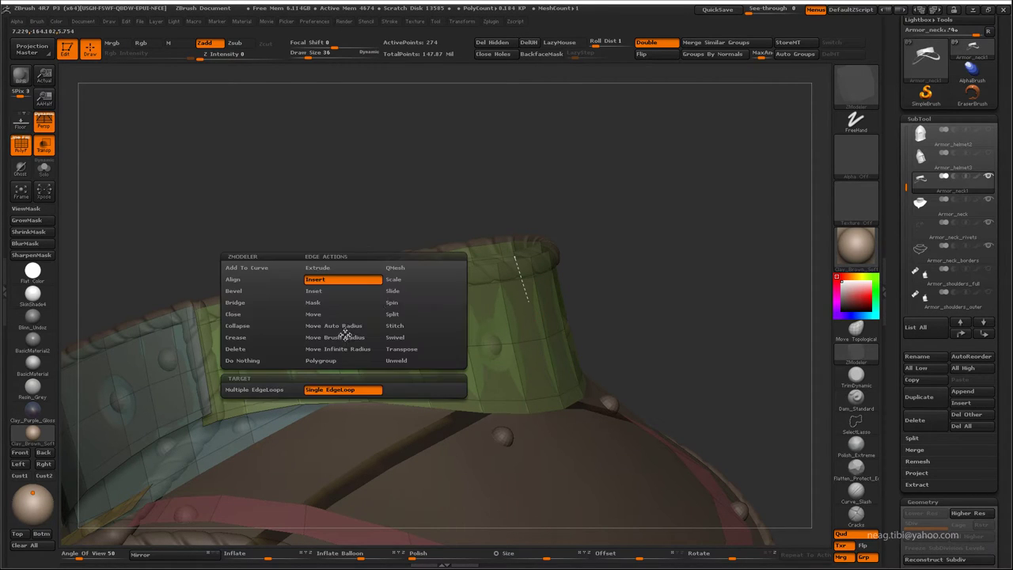
{"action": "left_click_drag", "start_coordinate": [394, 199], "coordinate": [414, 327]}
{"action": "key", "text": "space"}
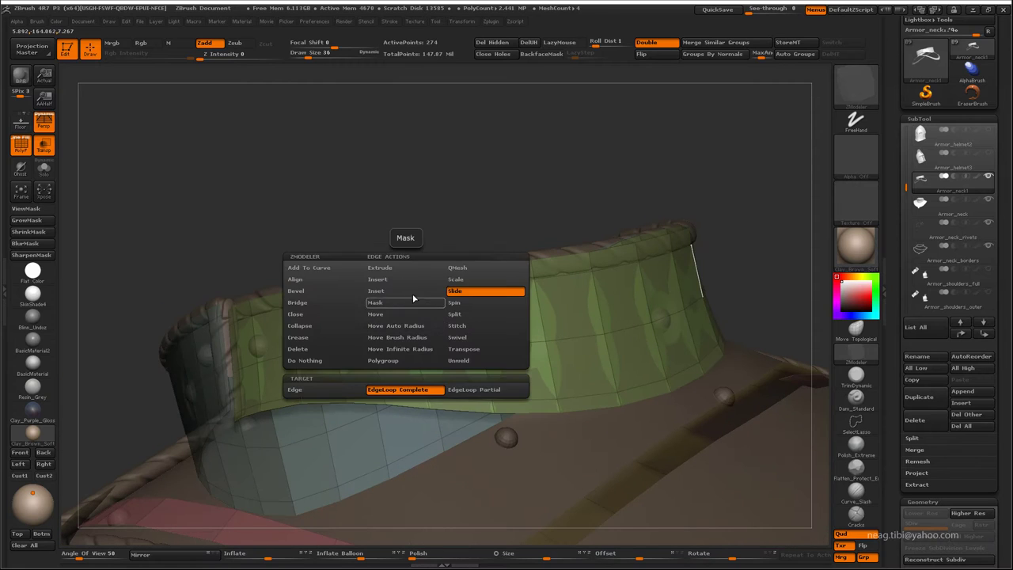
{"action": "key", "text": "space"}
{"action": "left_click", "coordinate": [468, 290]}
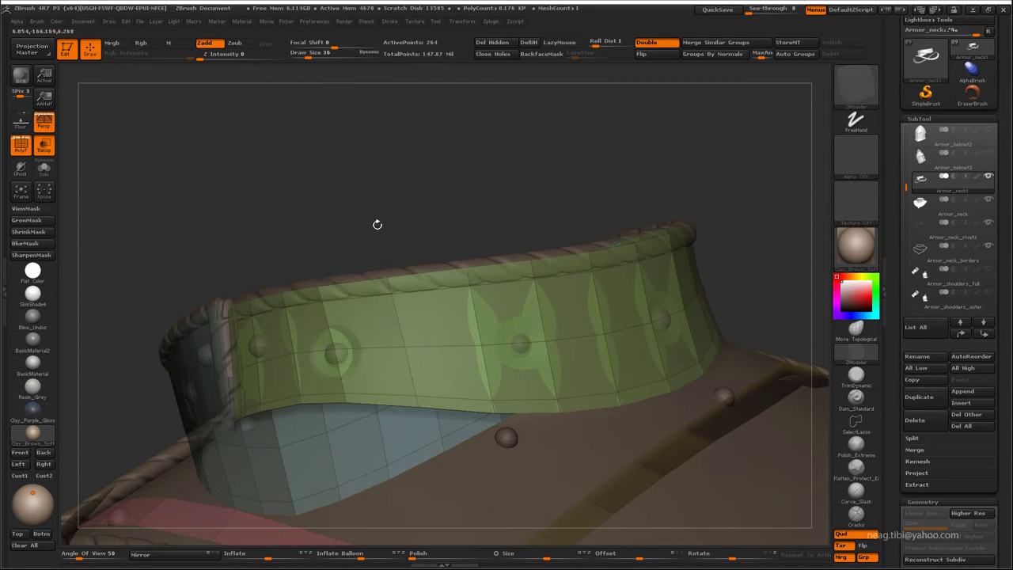
{"action": "mouse_move", "coordinate": [378, 224]}
{"action": "left_mouse_down"}
{"action": "mouse_move", "coordinate": [327, 327]}
{"action": "mouse_move", "coordinate": [414, 169]}
{"action": "left_mouse_up"}
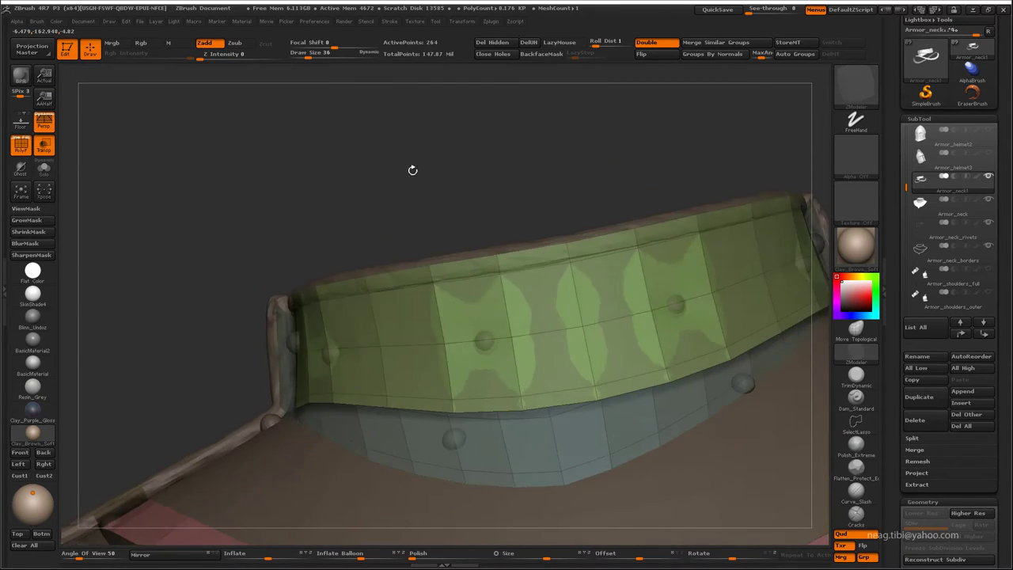
{"action": "mouse_move", "coordinate": [454, 236]}
{"action": "left_mouse_down"}
{"action": "mouse_move", "coordinate": [440, 291]}
{"action": "mouse_move", "coordinate": [364, 291]}
{"action": "left_mouse_up"}
{"action": "key", "text": "space"}
{"action": "left_click", "coordinate": [364, 292]}
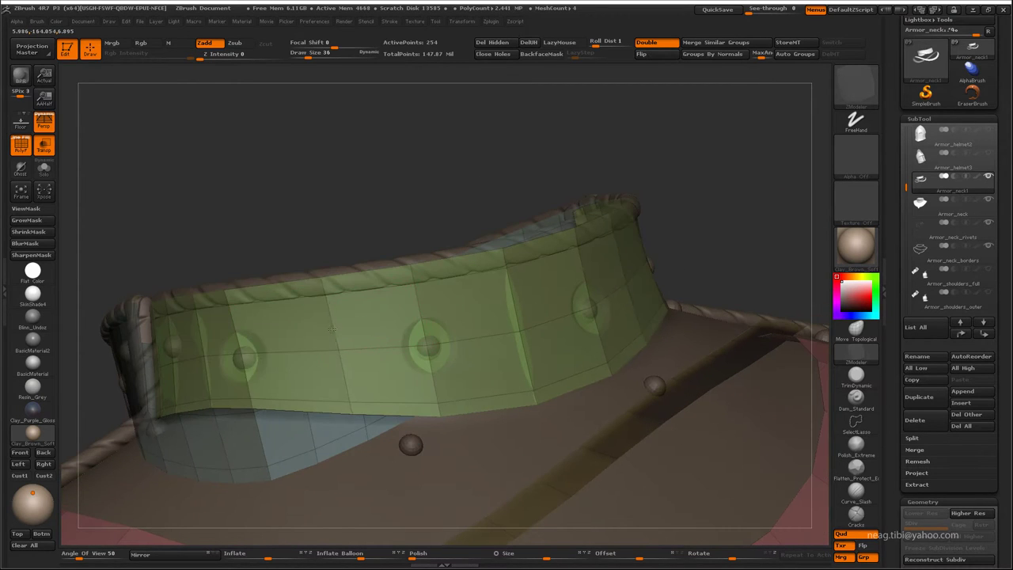
{"action": "mouse_move", "coordinate": [404, 190]}
{"action": "left_mouse_down"}
{"action": "mouse_move", "coordinate": [459, 145]}
{"action": "mouse_move", "coordinate": [571, 172]}
{"action": "mouse_move", "coordinate": [308, 317]}
{"action": "left_mouse_up"}
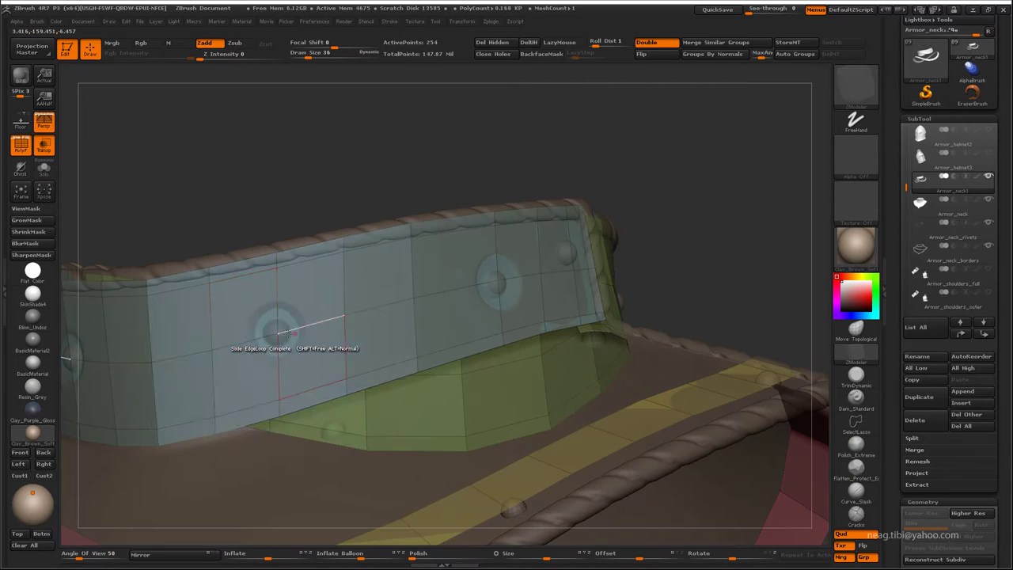
{"action": "key", "text": "space"}
{"action": "left_click", "coordinate": [321, 329]}
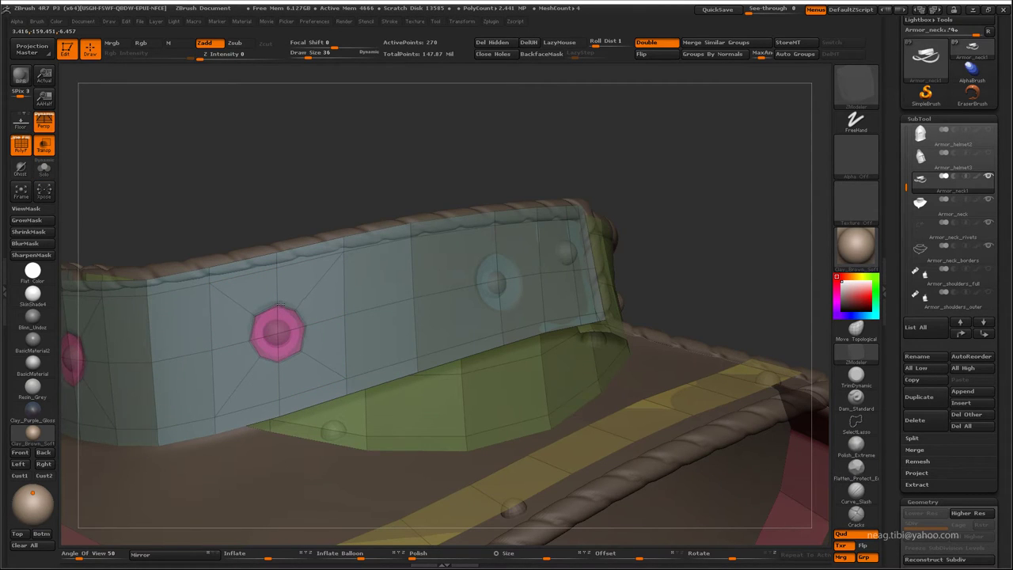
- Insert edge loops and shape octagon geometry around the green band's rivet
{"action": "key", "text": "ctrl+shift+s"}
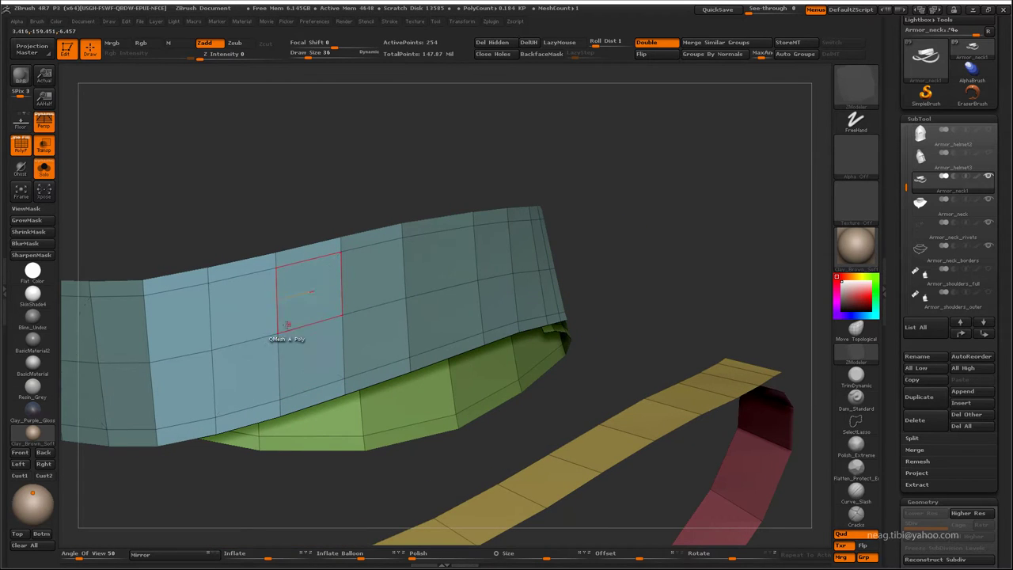
{"action": "key", "text": "ctrl+shift+s"}
{"action": "left_click_drag", "start_coordinate": [357, 159], "coordinate": [320, 343]}
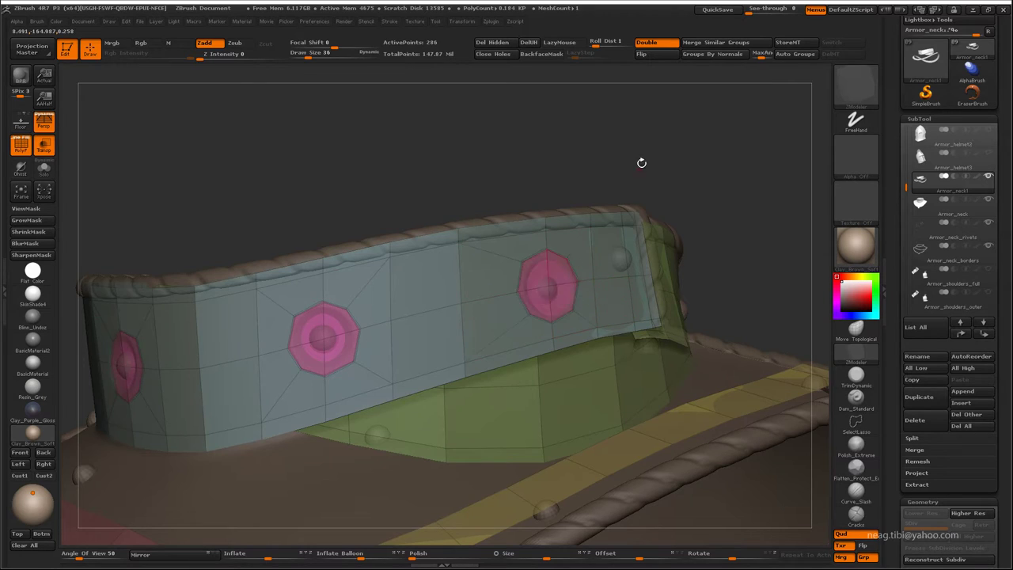
{"action": "mouse_move", "coordinate": [642, 163]}
{"action": "left_mouse_down"}
{"action": "mouse_move", "coordinate": [549, 273]}
{"action": "mouse_move", "coordinate": [486, 304]}
{"action": "left_mouse_up"}
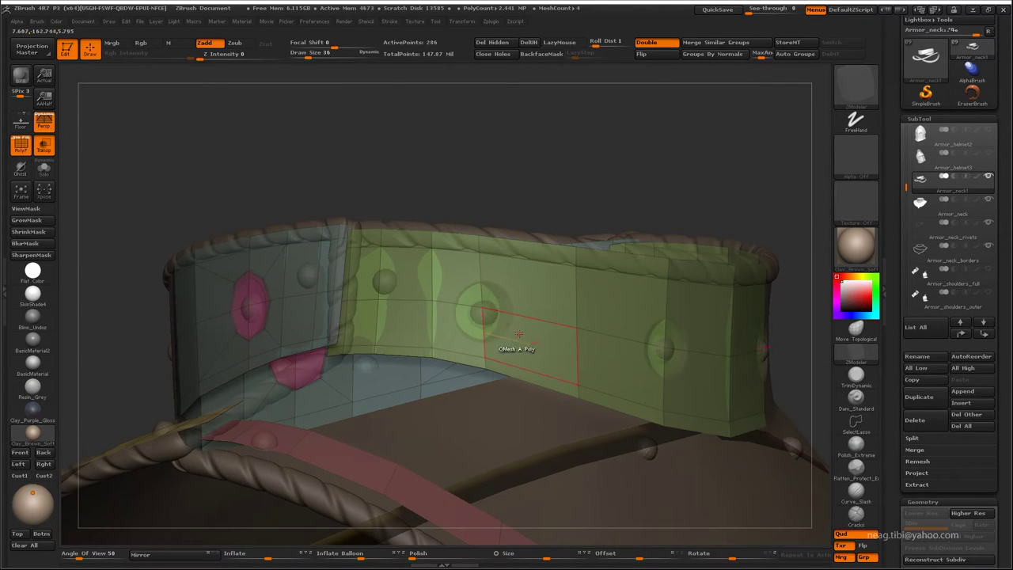
{"action": "key", "text": "space"}
{"action": "left_click", "coordinate": [538, 263]}
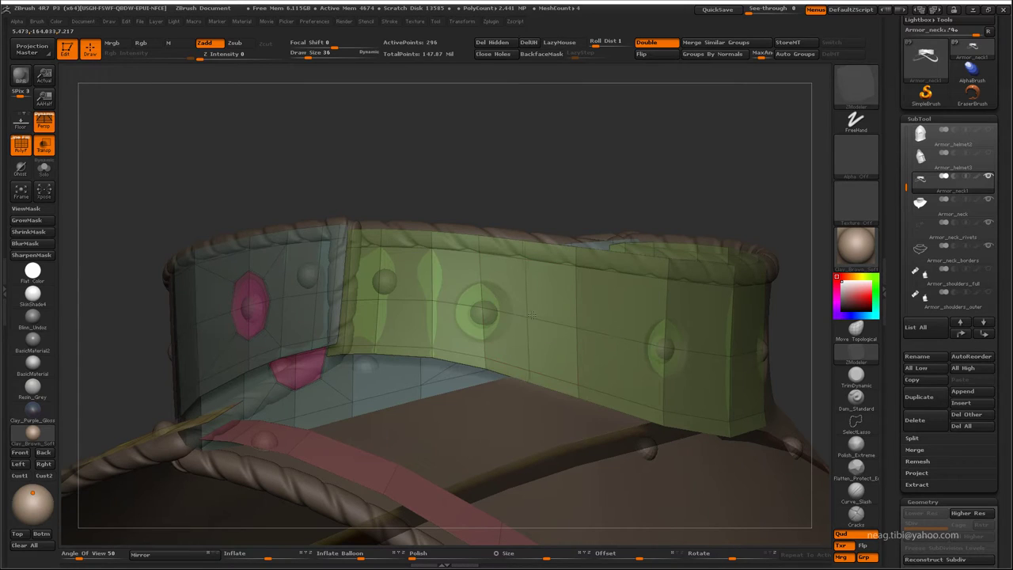
{"action": "key", "text": "space"}
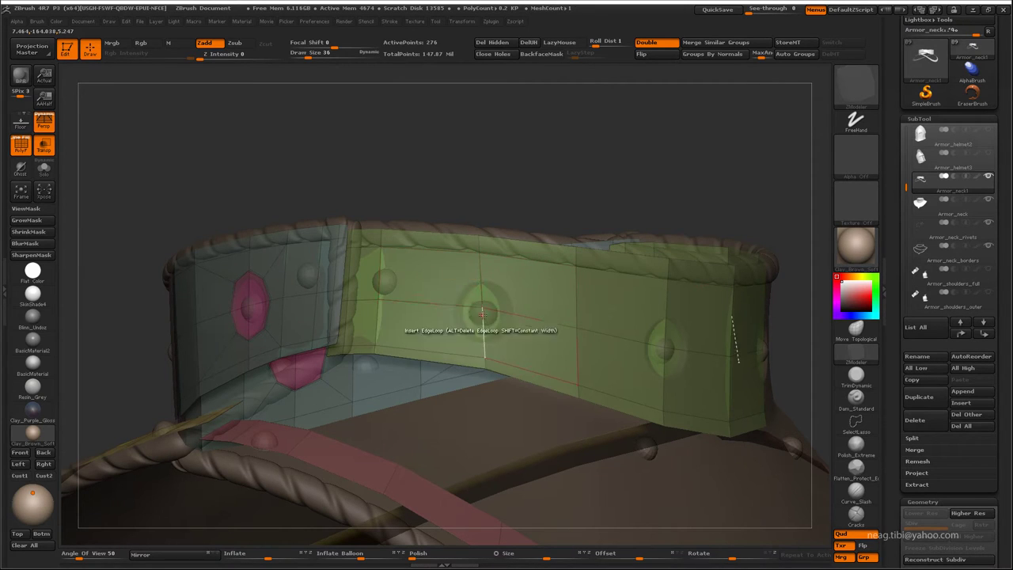
{"action": "key", "text": "space"}
{"action": "left_click", "coordinate": [497, 308]}
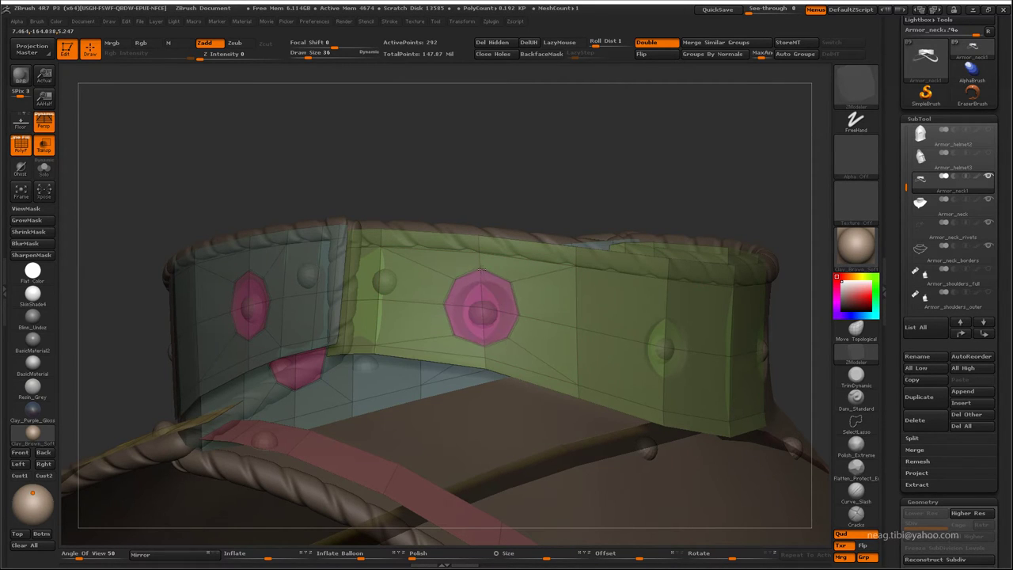
- Hide the pink octagon rivet polygroups so holes are left through the neck band
{"action": "left_click_drag", "start_coordinate": [481, 267], "coordinate": [483, 294]}
{"action": "mouse_move", "coordinate": [545, 149]}
{"action": "left_mouse_down"}
{"action": "mouse_move", "coordinate": [570, 170]}
{"action": "mouse_move", "coordinate": [554, 174]}
{"action": "left_mouse_up"}
{"action": "left_click", "coordinate": [923, 502]}
{"action": "left_click", "coordinate": [916, 302]}
{"action": "left_click_drag", "start_coordinate": [618, 301], "coordinate": [440, 328]}
{"action": "left_click", "coordinate": [441, 327], "text": "ctrl+shift"}
{"action": "left_click", "coordinate": [610, 243], "text": "ctrl+shift"}
{"action": "mouse_move", "coordinate": [619, 259]}
{"action": "left_mouse_down"}
{"action": "mouse_move", "coordinate": [536, 68]}
{"action": "mouse_move", "coordinate": [554, 158]}
{"action": "mouse_move", "coordinate": [554, 95]}
{"action": "mouse_move", "coordinate": [515, 164]}
{"action": "mouse_move", "coordinate": [507, 230]}
{"action": "mouse_move", "coordinate": [610, 219]}
{"action": "mouse_move", "coordinate": [649, 339]}
{"action": "mouse_move", "coordinate": [475, 344]}
{"action": "mouse_move", "coordinate": [396, 396]}
{"action": "left_mouse_up"}
- Pick an edge-loop action and get a close-up of the green/yellow strip junction
{"action": "key", "text": "space"}
{"action": "left_click", "coordinate": [403, 391]}
{"action": "key", "text": "space"}
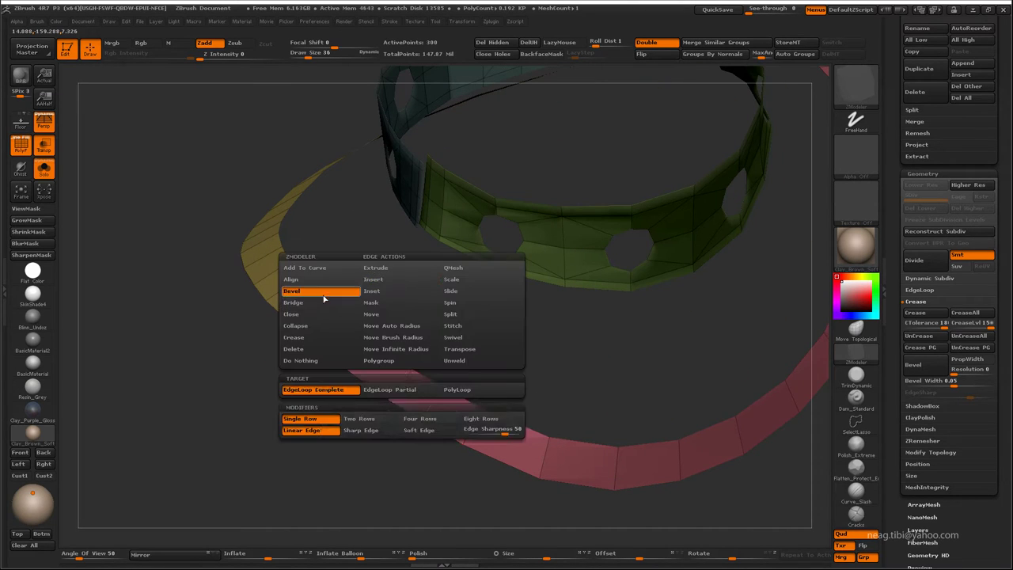
{"action": "left_click", "coordinate": [400, 383]}
{"action": "mouse_move", "coordinate": [515, 395]}
{"action": "left_mouse_down"}
{"action": "mouse_move", "coordinate": [470, 317]}
{"action": "mouse_move", "coordinate": [520, 371]}
{"action": "left_mouse_up"}
{"action": "mouse_move", "coordinate": [670, 113]}
{"action": "left_mouse_down"}
{"action": "mouse_move", "coordinate": [407, 351]}
{"action": "mouse_move", "coordinate": [350, 301]}
{"action": "left_mouse_up"}
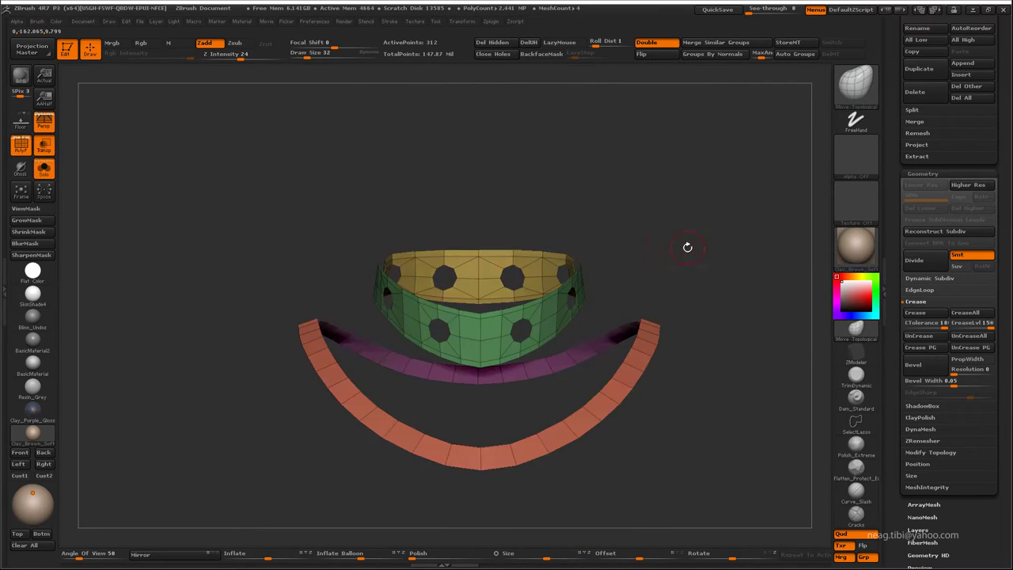
{"action": "left_click_drag", "start_coordinate": [686, 244], "coordinate": [852, 345]}
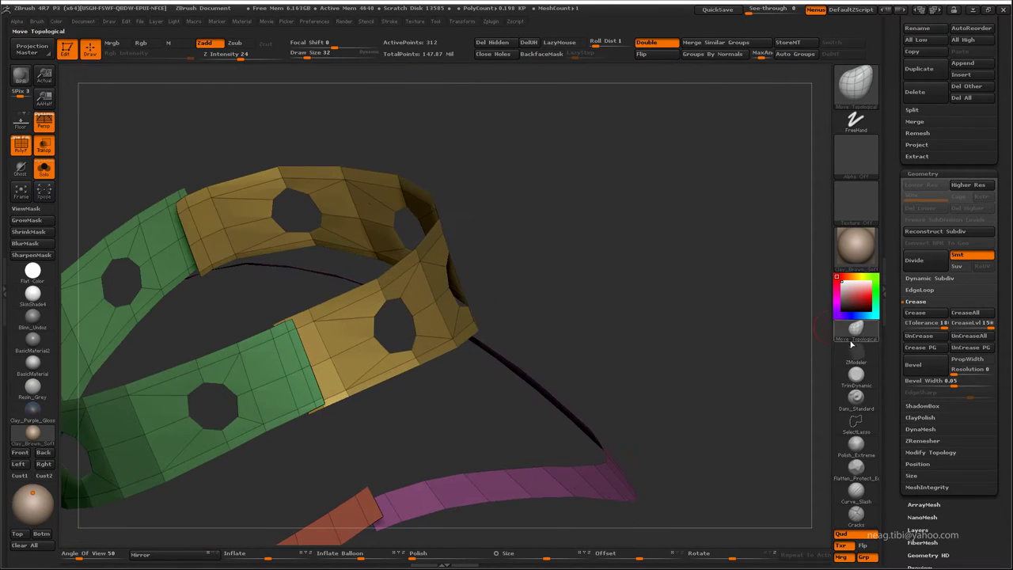
- Split Point on the strip near the green-yellow seam
{"action": "left_click", "coordinate": [855, 348]}
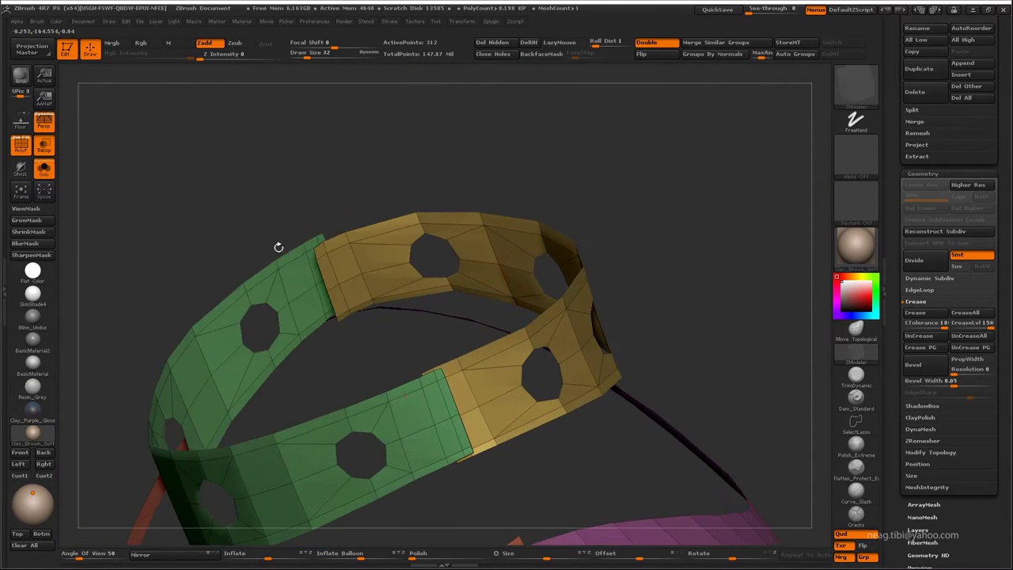
{"action": "key", "text": "space"}
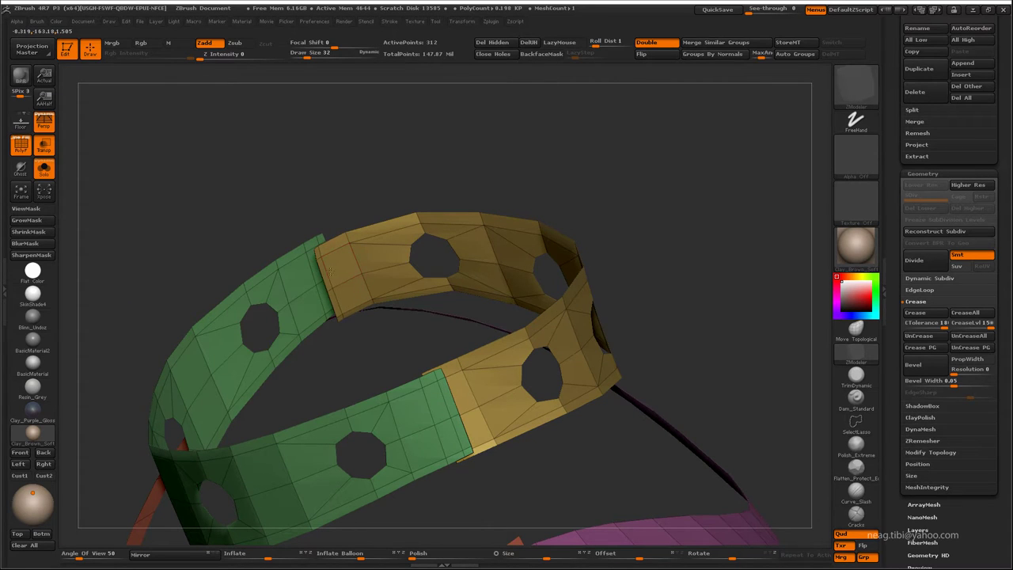
{"action": "key", "text": "space"}
{"action": "left_click", "coordinate": [430, 290]}
{"action": "left_click_drag", "start_coordinate": [348, 198], "coordinate": [342, 230]}
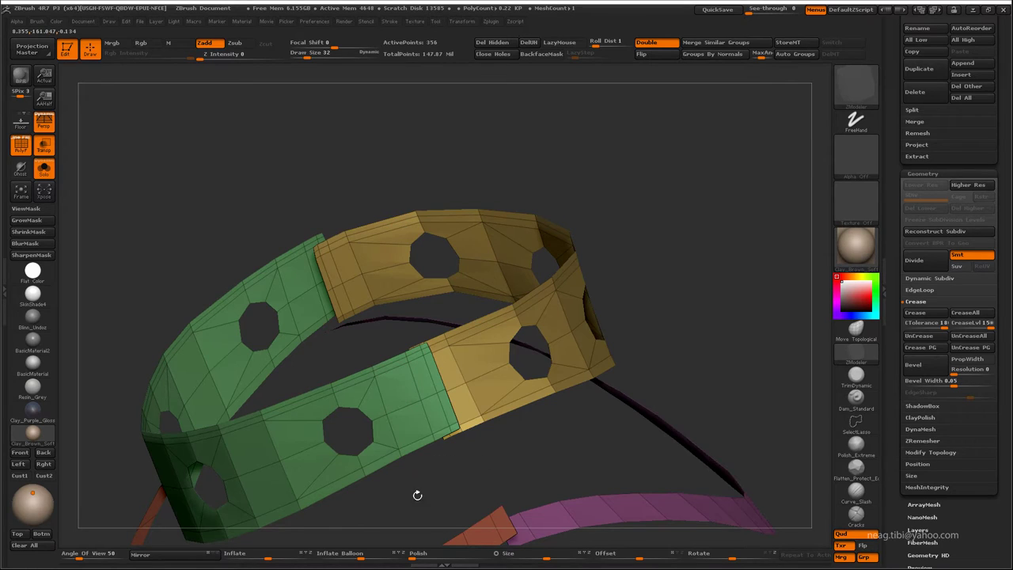
{"action": "left_click_drag", "start_coordinate": [418, 495], "coordinate": [348, 335]}
- Slide complete edge loops beside the seam, then return to a front view of the collar
{"action": "key", "text": "space"}
{"action": "left_click", "coordinate": [467, 305]}
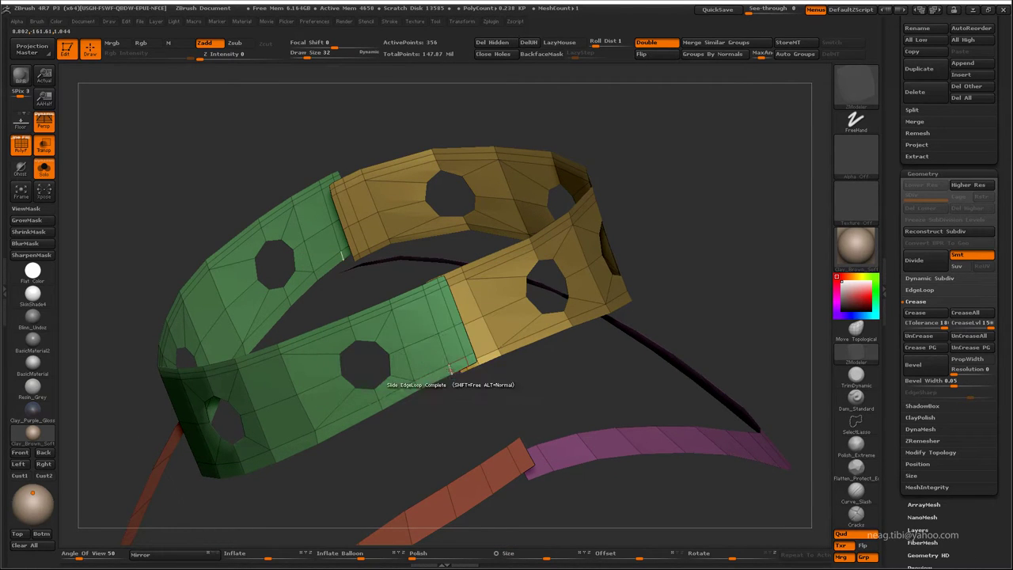
{"action": "key", "text": "space"}
{"action": "mouse_move", "coordinate": [439, 383]}
{"action": "left_mouse_down"}
{"action": "mouse_move", "coordinate": [372, 407]}
{"action": "mouse_move", "coordinate": [471, 389]}
{"action": "left_mouse_up"}
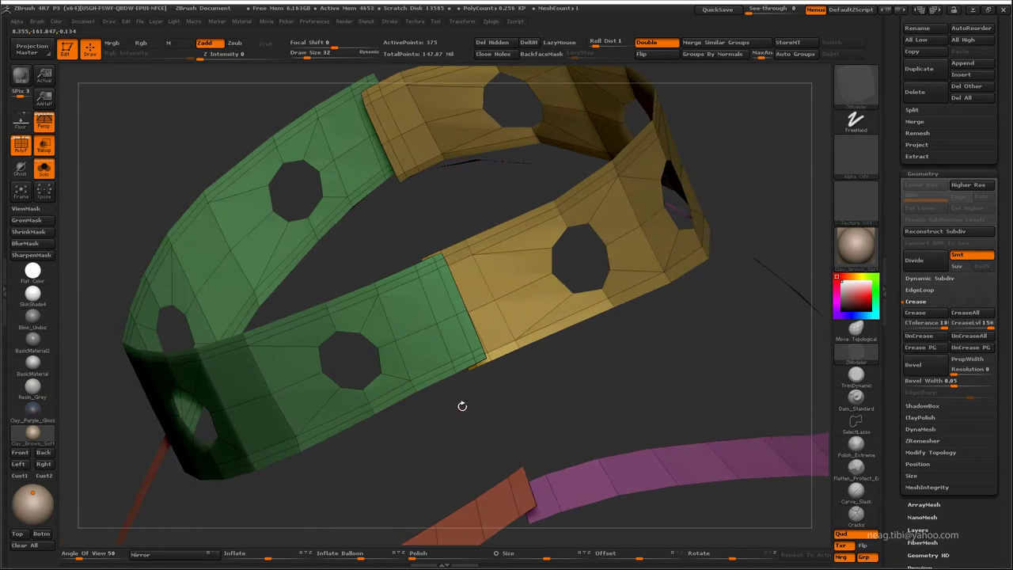
{"action": "key", "text": "space"}
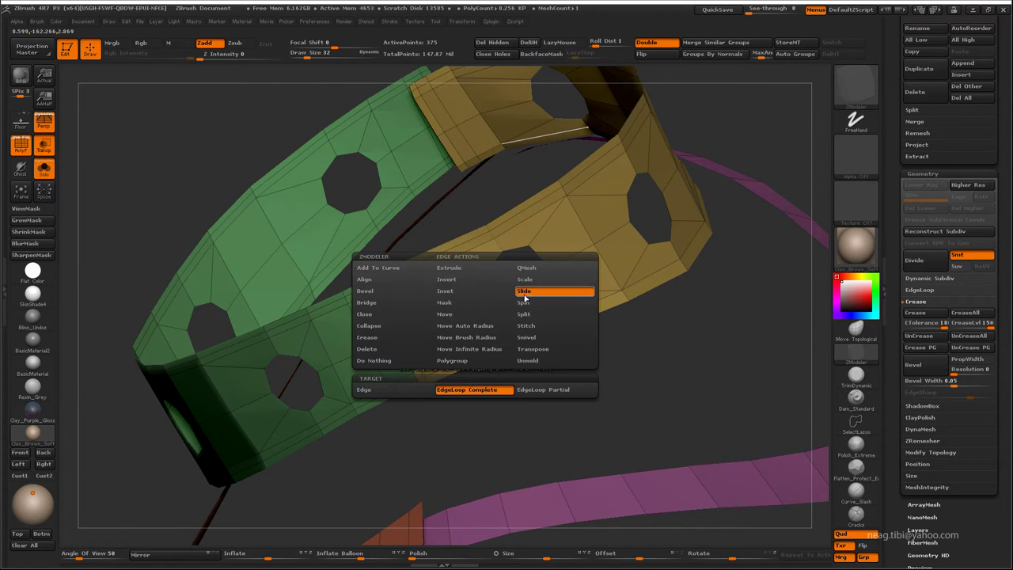
{"action": "left_click", "coordinate": [524, 297]}
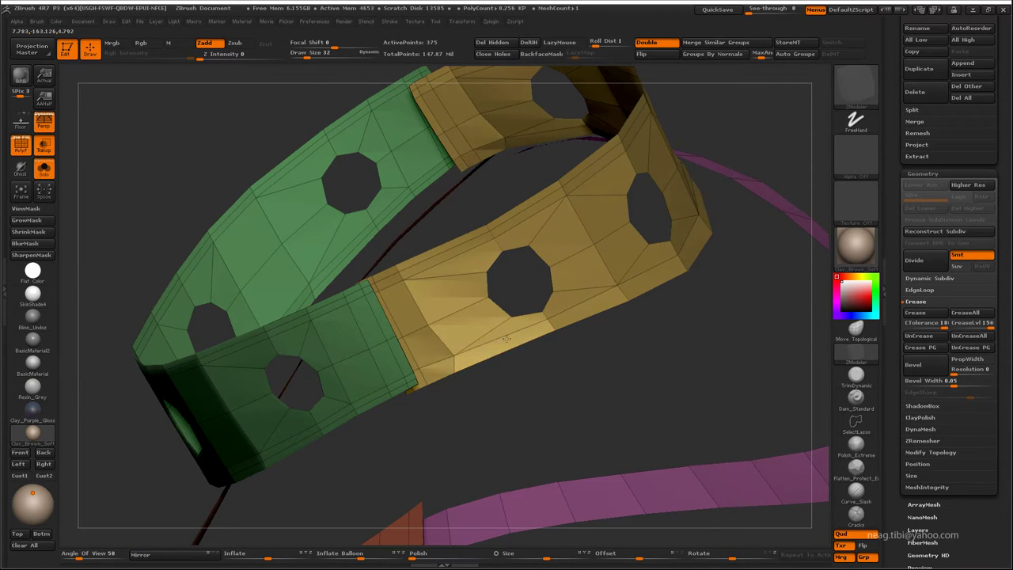
{"action": "mouse_move", "coordinate": [507, 339]}
{"action": "left_mouse_down"}
{"action": "mouse_move", "coordinate": [452, 380]}
{"action": "mouse_move", "coordinate": [487, 374]}
{"action": "mouse_move", "coordinate": [493, 333]}
{"action": "left_mouse_up"}
{"action": "key", "text": "space"}
{"action": "scroll", "coordinate": [453, 360], "scroll_direction": "up", "scroll_amount": 3}
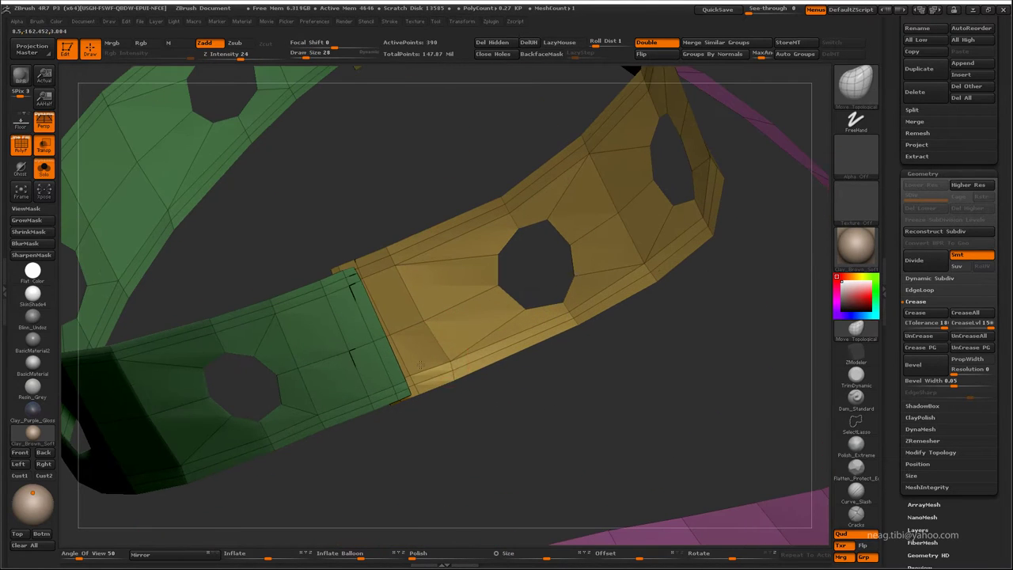
{"action": "scroll", "coordinate": [448, 361], "scroll_direction": "down", "scroll_amount": 3}
{"action": "mouse_move", "coordinate": [449, 362]}
{"action": "left_mouse_down"}
{"action": "mouse_move", "coordinate": [432, 257]}
{"action": "mouse_move", "coordinate": [817, 355]}
{"action": "left_mouse_up"}
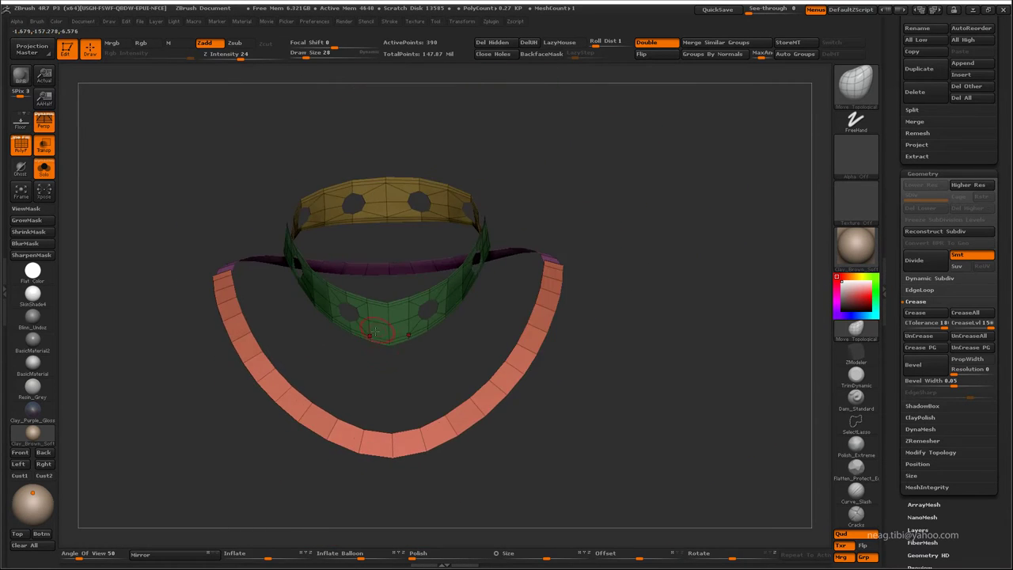
- Hide Armor_neck_borders, make the armor opaque, and isolate Armor_neck1 with Solo
{"action": "scroll", "coordinate": [982, 261], "scroll_direction": "up", "scroll_amount": 5}
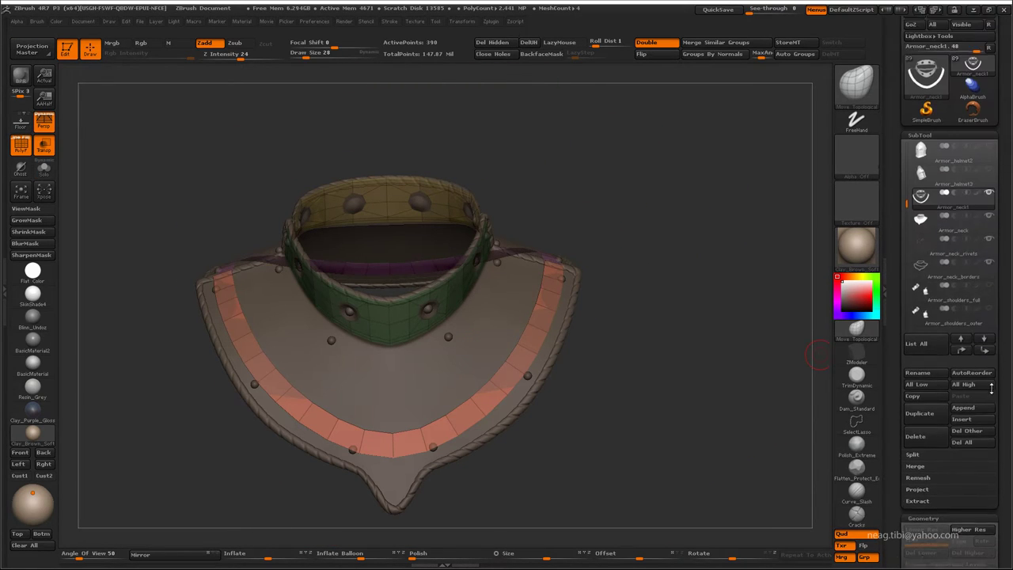
{"action": "scroll", "coordinate": [981, 261], "scroll_direction": "up", "scroll_amount": 5}
{"action": "left_click", "coordinate": [989, 289]}
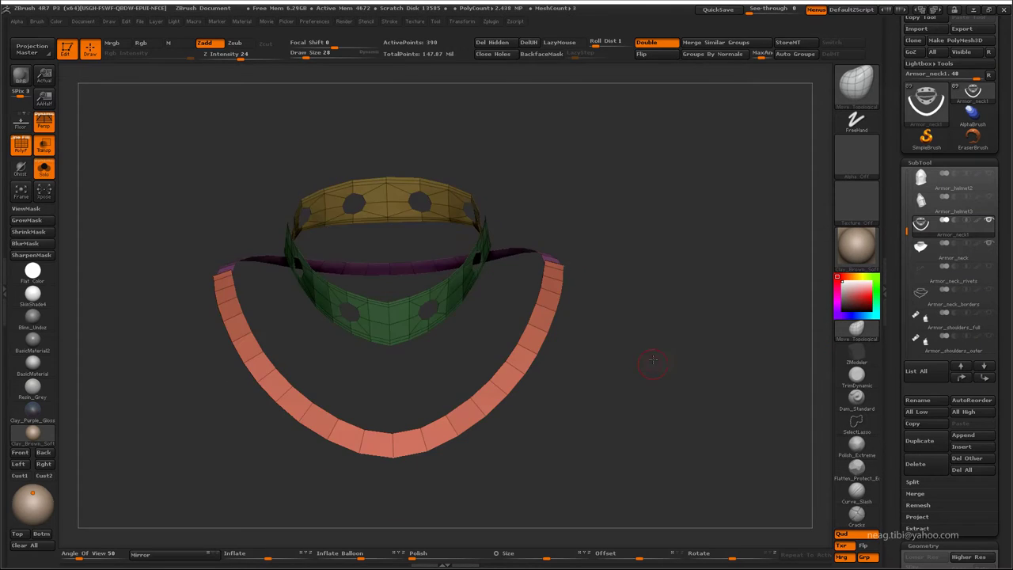
{"action": "left_click", "coordinate": [44, 145]}
{"action": "mouse_move", "coordinate": [267, 192]}
{"action": "left_mouse_down"}
{"action": "mouse_move", "coordinate": [277, 165]}
{"action": "mouse_move", "coordinate": [317, 170]}
{"action": "left_mouse_up"}
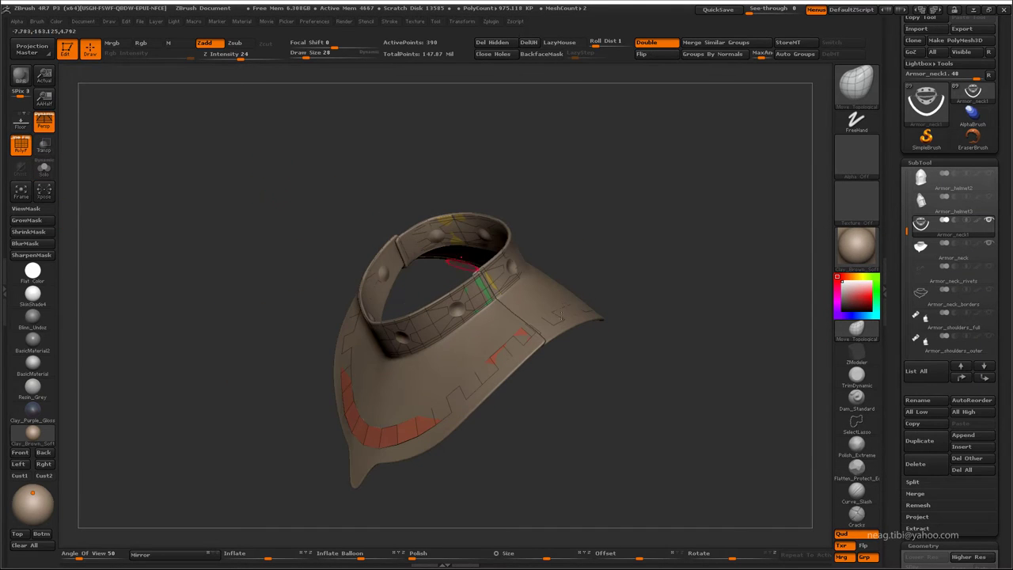
{"action": "left_click", "coordinate": [936, 519]}
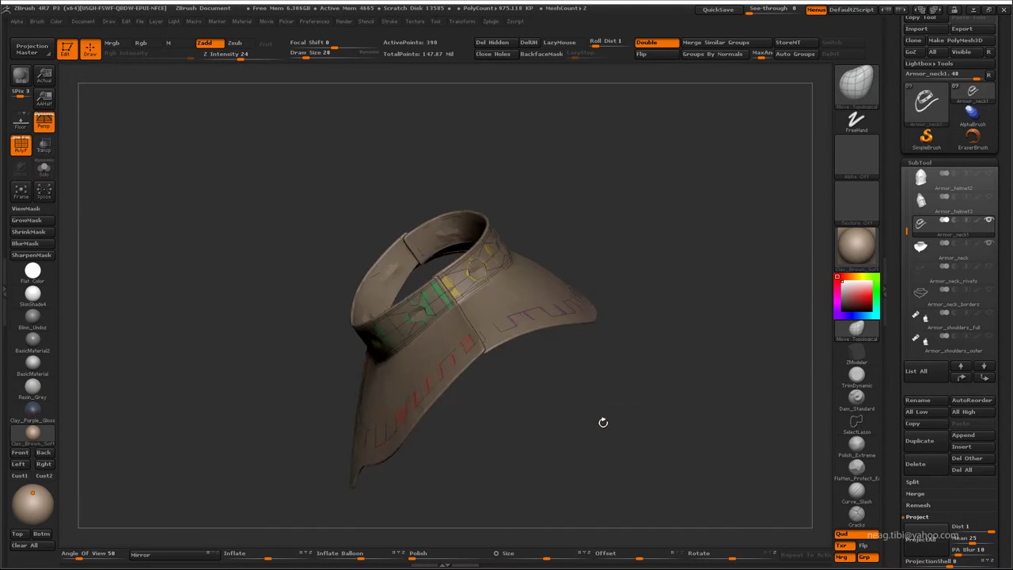
{"action": "key", "text": "alt+s"}
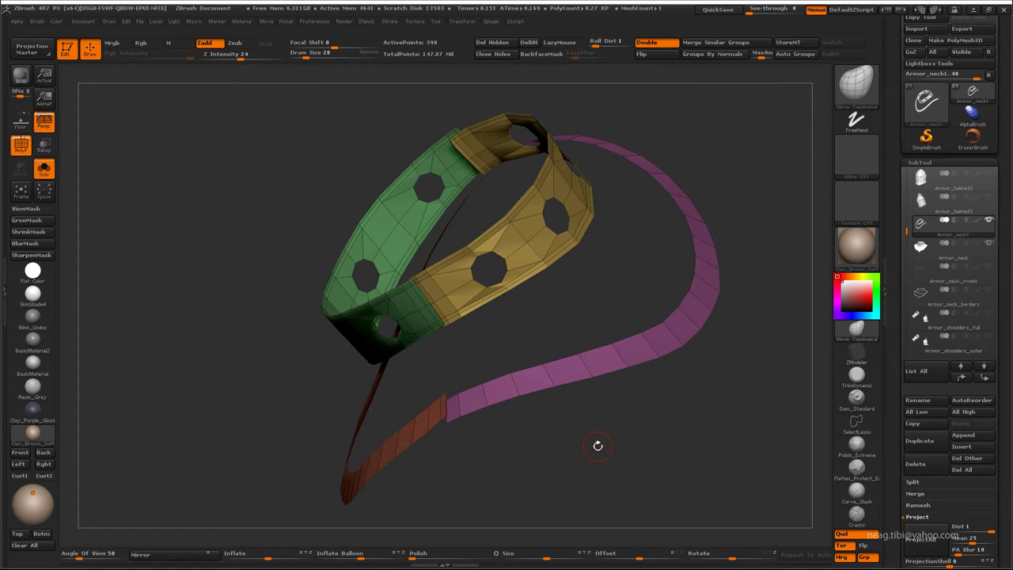
{"action": "mouse_move", "coordinate": [598, 446]}
{"action": "left_mouse_down"}
{"action": "mouse_move", "coordinate": [597, 316]}
{"action": "mouse_move", "coordinate": [545, 359]}
{"action": "left_mouse_up"}
- Insert single edge loops lengthwise along the pink and orange outer neck strap
{"action": "left_click", "coordinate": [857, 356]}
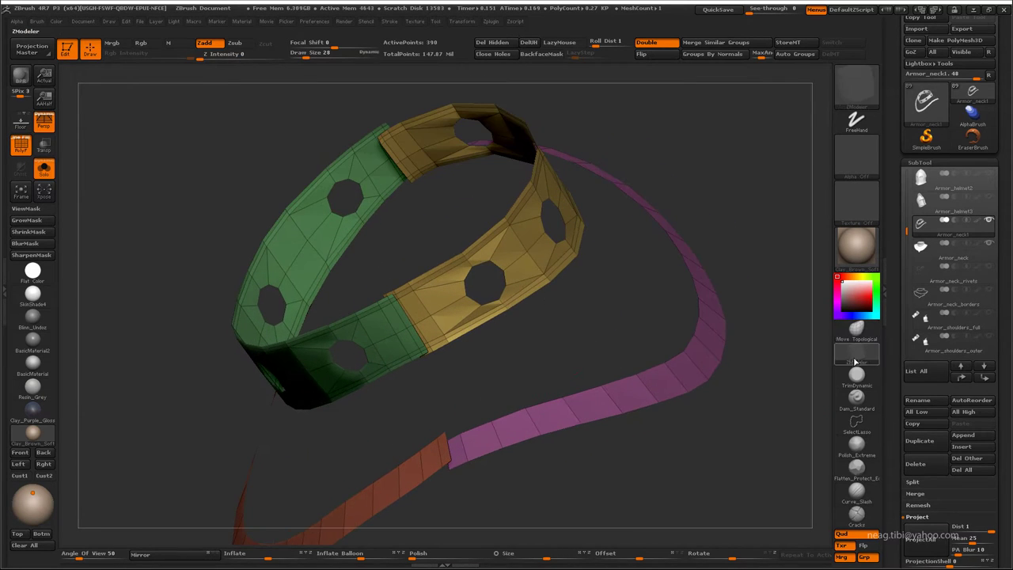
{"action": "key", "text": "space"}
{"action": "left_click", "coordinate": [502, 290]}
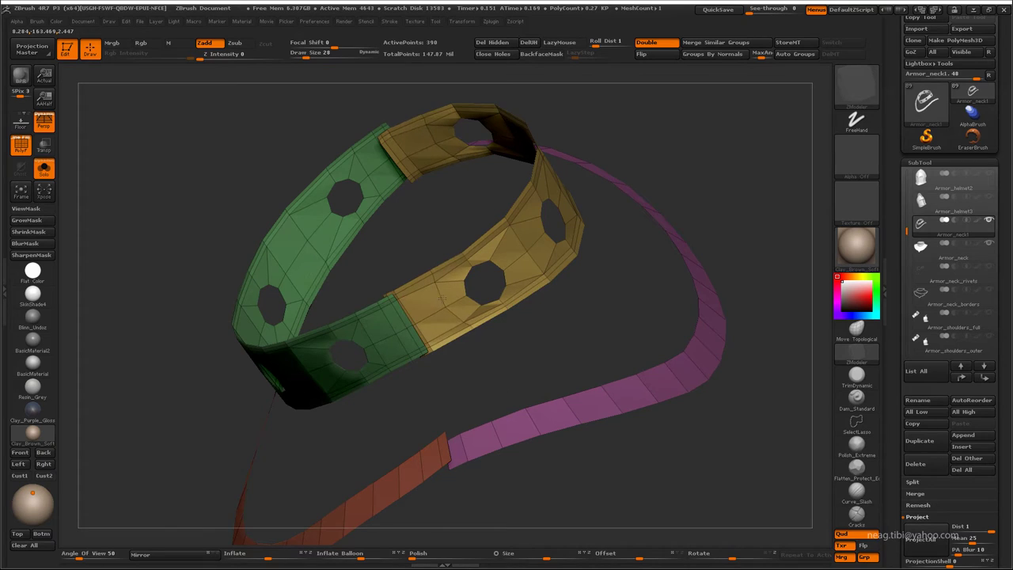
{"action": "left_click_drag", "start_coordinate": [441, 297], "coordinate": [510, 232]}
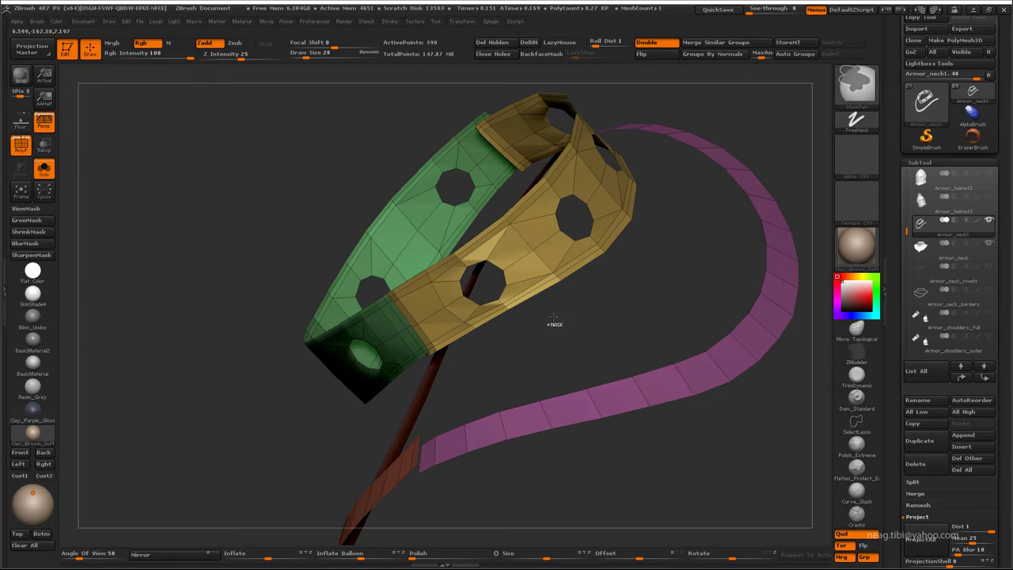
{"action": "mouse_move", "coordinate": [548, 324]}
{"action": "left_mouse_down"}
{"action": "mouse_move", "coordinate": [337, 271]}
{"action": "mouse_move", "coordinate": [491, 462]}
{"action": "left_mouse_up"}
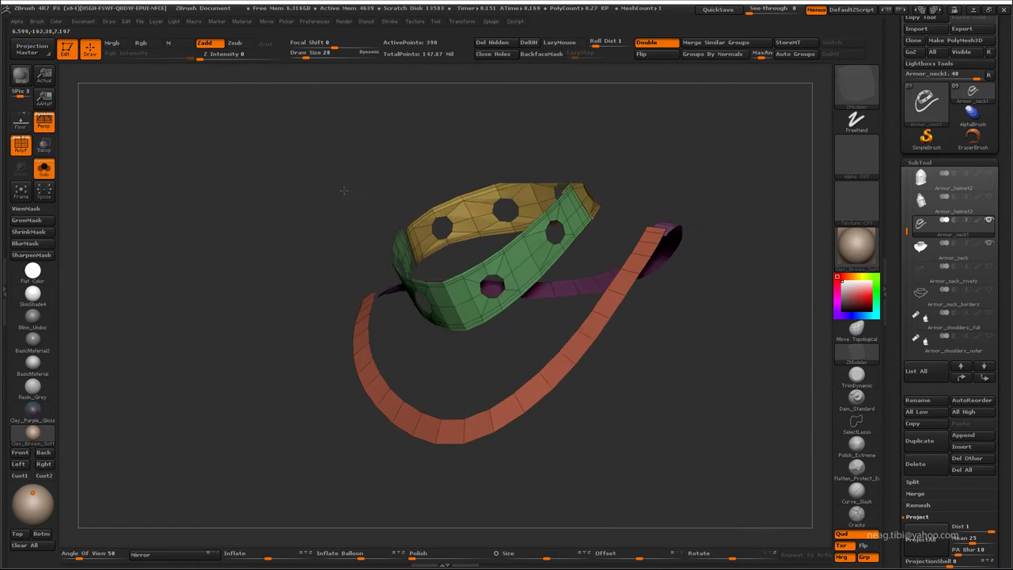
{"action": "key", "text": "space"}
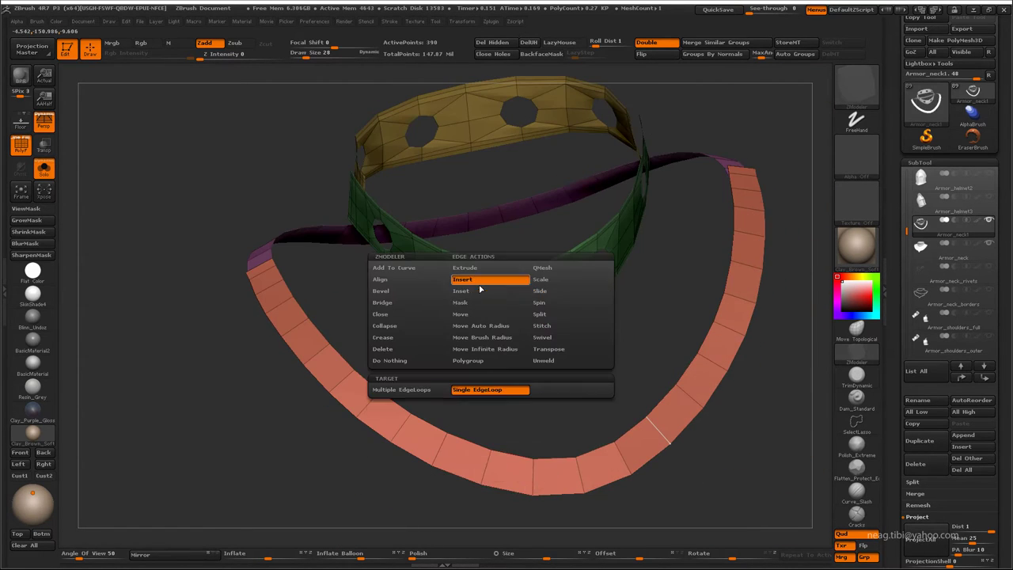
{"action": "left_click", "coordinate": [462, 280]}
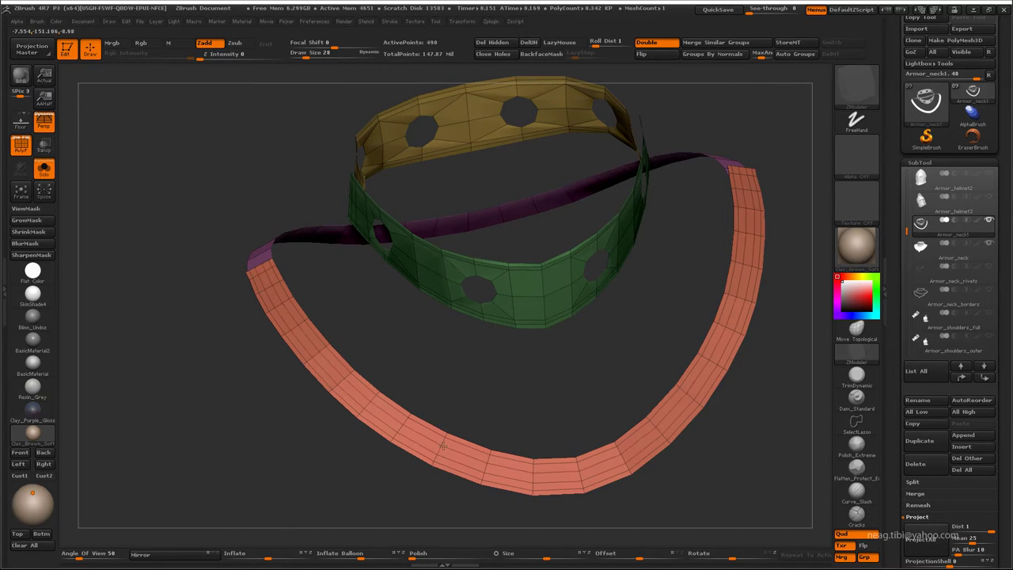
{"action": "mouse_move", "coordinate": [442, 444]}
{"action": "left_mouse_down"}
{"action": "mouse_move", "coordinate": [622, 267]}
{"action": "mouse_move", "coordinate": [457, 394]}
{"action": "left_mouse_up"}
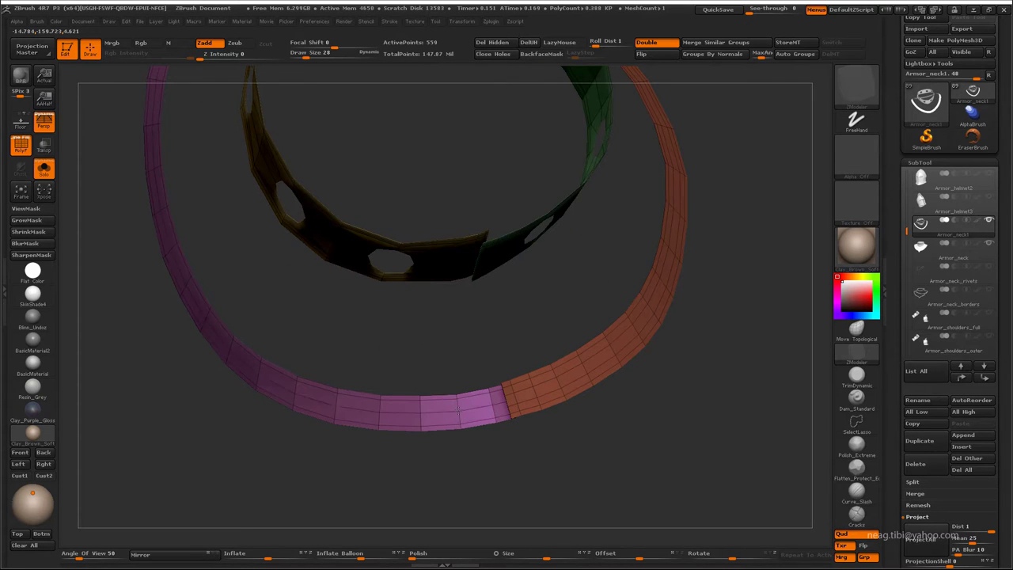
{"action": "mouse_move", "coordinate": [472, 480]}
{"action": "left_mouse_down"}
{"action": "mouse_move", "coordinate": [491, 443]}
{"action": "mouse_move", "coordinate": [507, 467]}
{"action": "mouse_move", "coordinate": [543, 305]}
{"action": "mouse_move", "coordinate": [457, 350]}
{"action": "mouse_move", "coordinate": [417, 240]}
{"action": "mouse_move", "coordinate": [337, 229]}
{"action": "mouse_move", "coordinate": [286, 322]}
{"action": "mouse_move", "coordinate": [444, 238]}
{"action": "left_mouse_up"}
{"action": "key", "text": "space"}
- Turn off double-sided display and frame the neck ring strips against the armour plate
{"action": "left_click", "coordinate": [647, 42]}
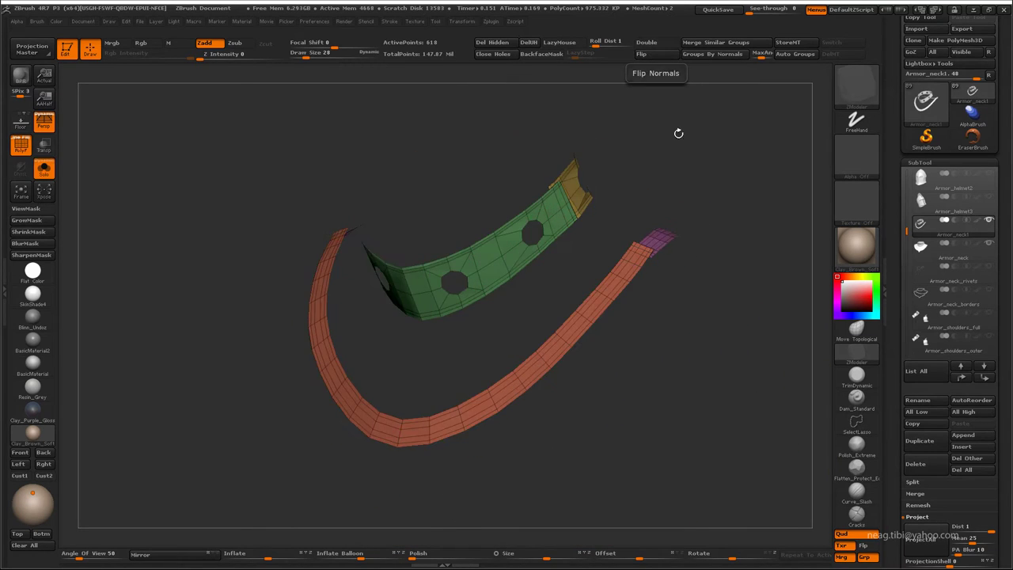
{"action": "mouse_move", "coordinate": [678, 133]}
{"action": "left_mouse_down"}
{"action": "mouse_move", "coordinate": [692, 158]}
{"action": "mouse_move", "coordinate": [510, 281]}
{"action": "left_mouse_up"}
{"action": "key", "text": "space"}
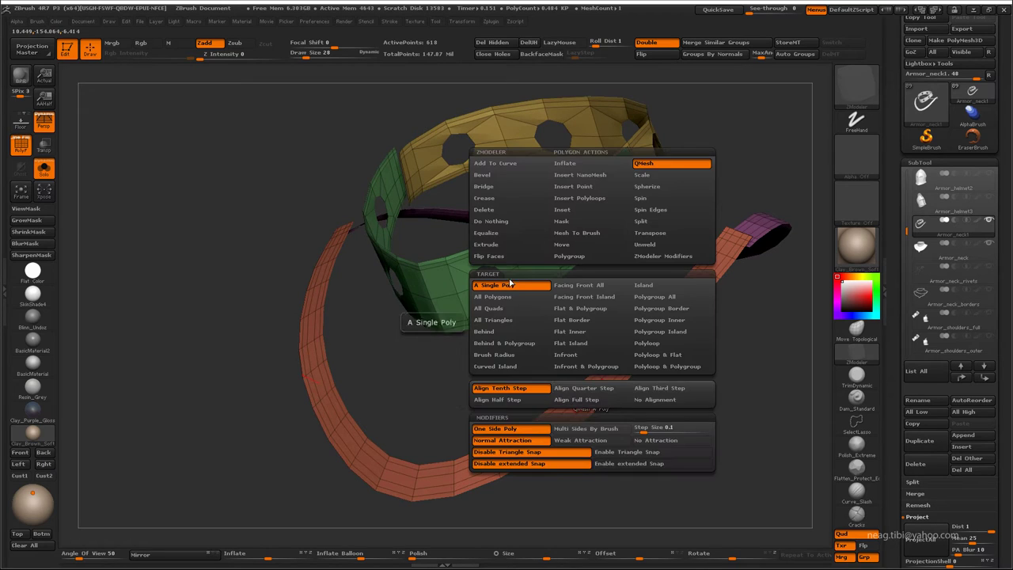
{"action": "left_click_drag", "start_coordinate": [629, 468], "coordinate": [576, 354]}
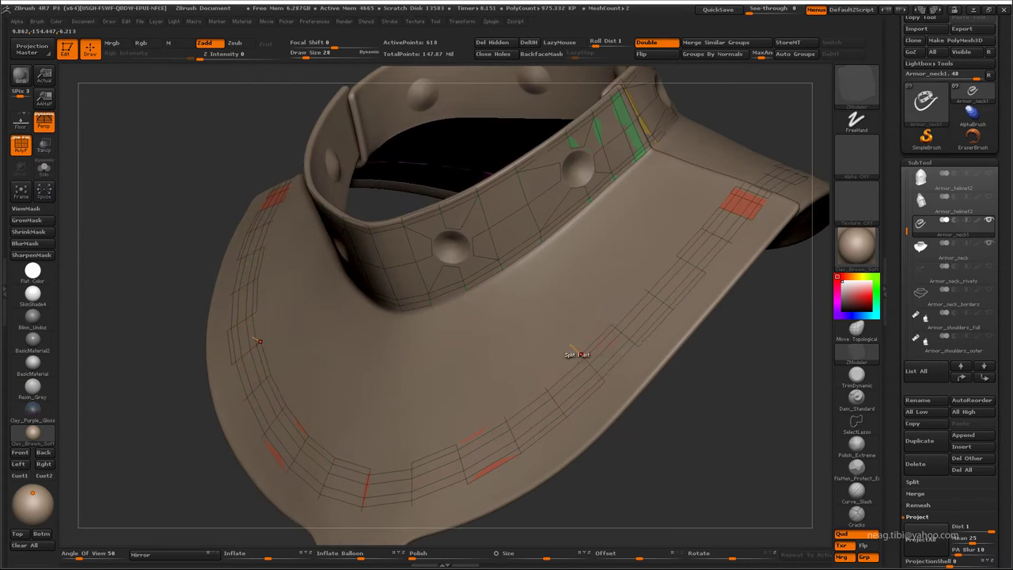
{"action": "left_click_drag", "start_coordinate": [659, 400], "coordinate": [621, 366]}
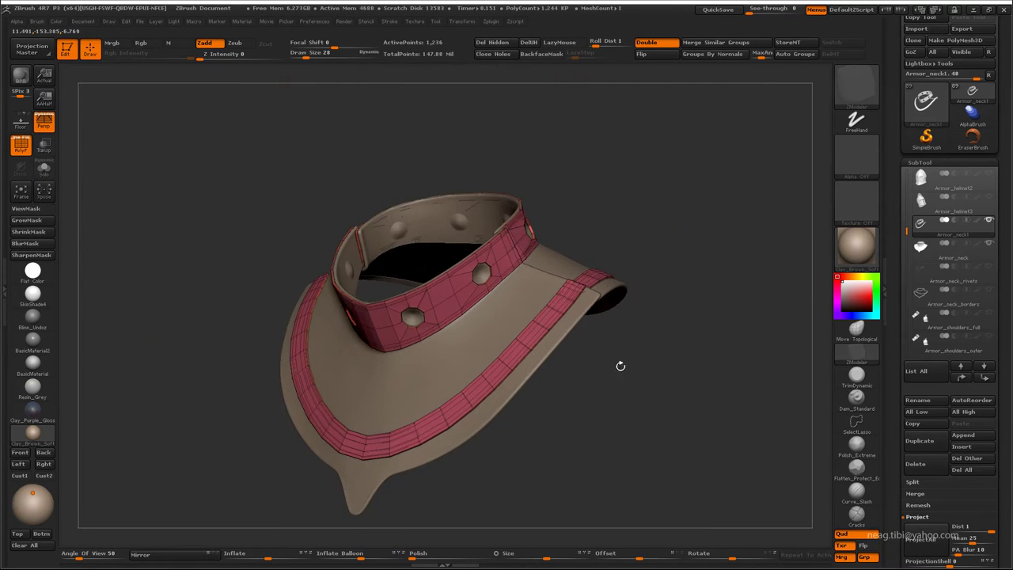
- Regroup the collar band, solo the collar pieces and turn Double back on
{"action": "left_click", "coordinate": [796, 57]}
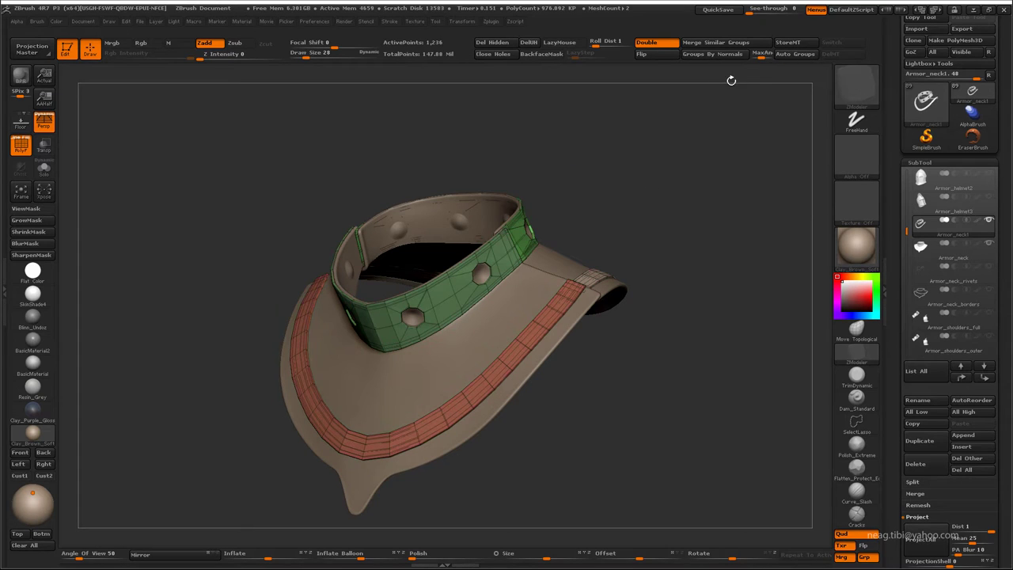
{"action": "key", "text": "ctrl+shift+s"}
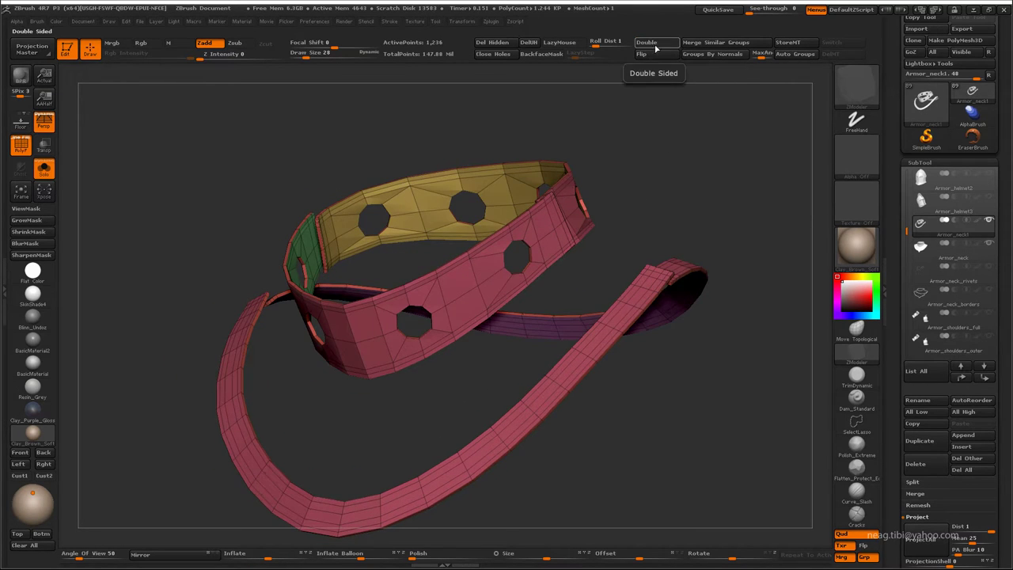
{"action": "left_click", "coordinate": [655, 49]}
- Hide the inner collar to inspect the outer ring, then show the whole collar again
{"action": "mouse_move", "coordinate": [657, 119]}
{"action": "left_mouse_down"}
{"action": "mouse_move", "coordinate": [646, 140]}
{"action": "mouse_move", "coordinate": [645, 287]}
{"action": "mouse_move", "coordinate": [559, 255]}
{"action": "left_mouse_up"}
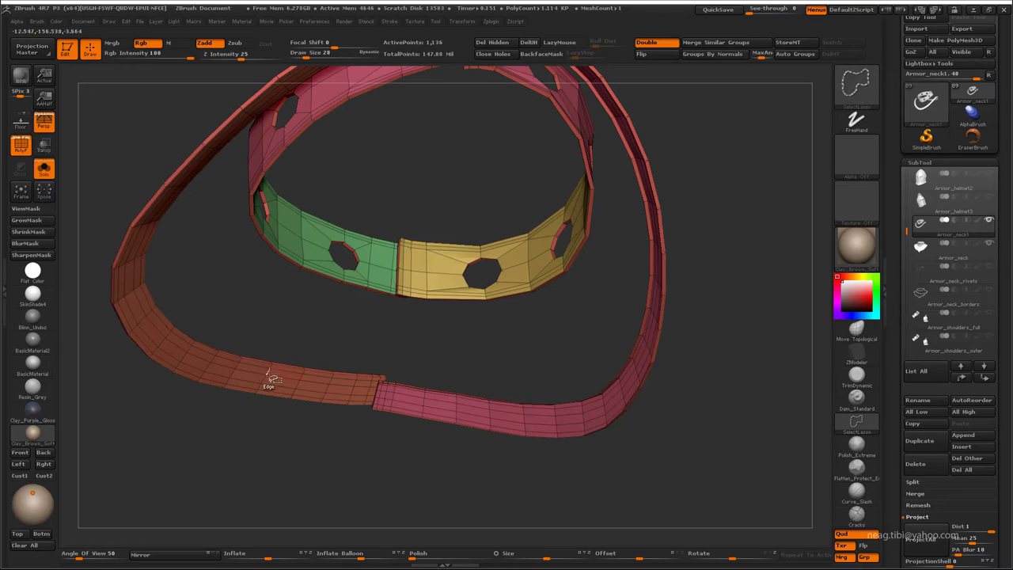
{"action": "left_click_drag", "start_coordinate": [267, 378], "coordinate": [306, 342]}
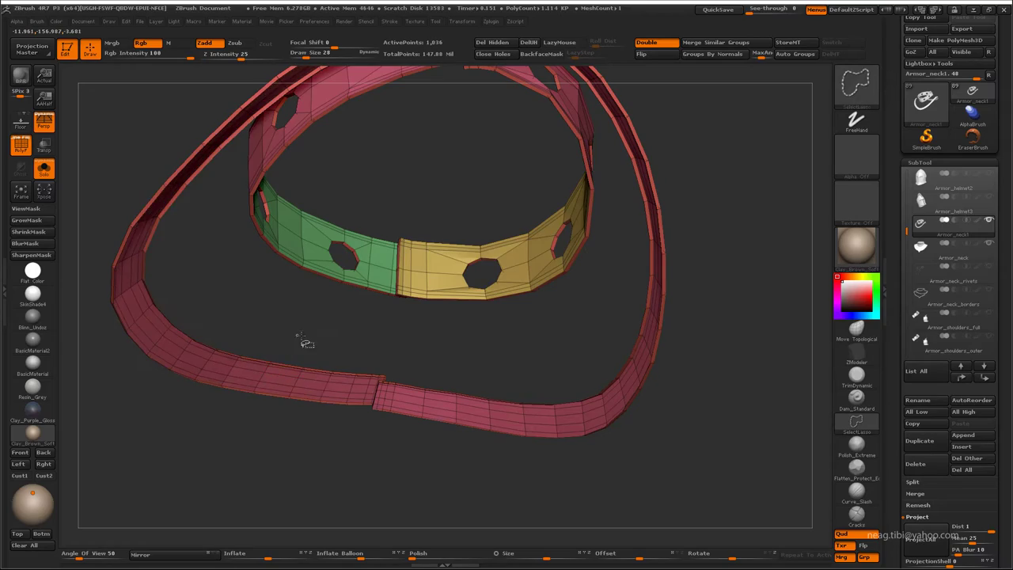
{"action": "left_click", "coordinate": [305, 342], "text": "ctrl+shift"}
{"action": "left_click", "coordinate": [317, 342], "text": "ctrl+shift"}
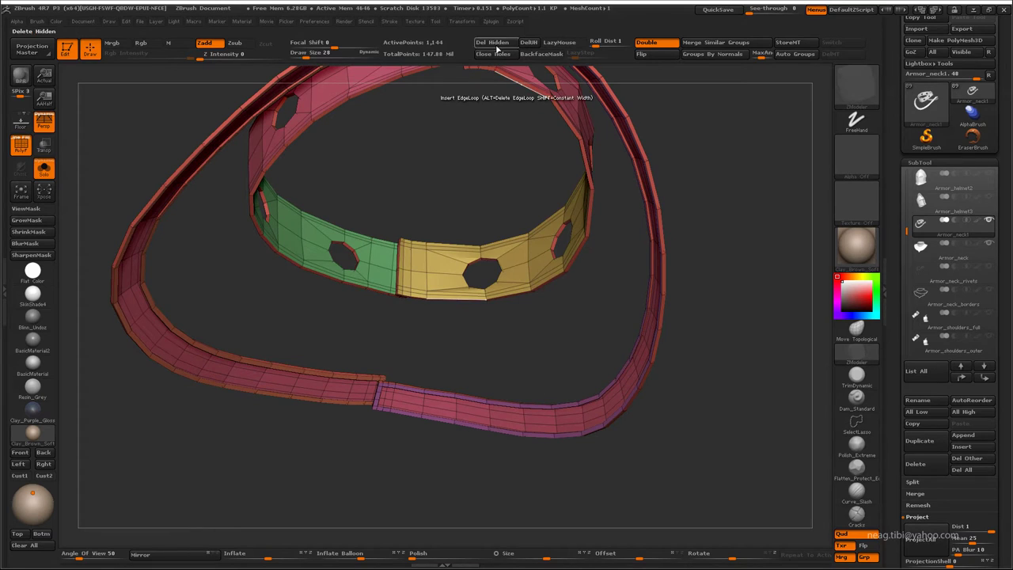
{"action": "left_click_drag", "start_coordinate": [389, 193], "coordinate": [393, 212]}
{"action": "left_click", "coordinate": [368, 331], "text": "ctrl+shift"}
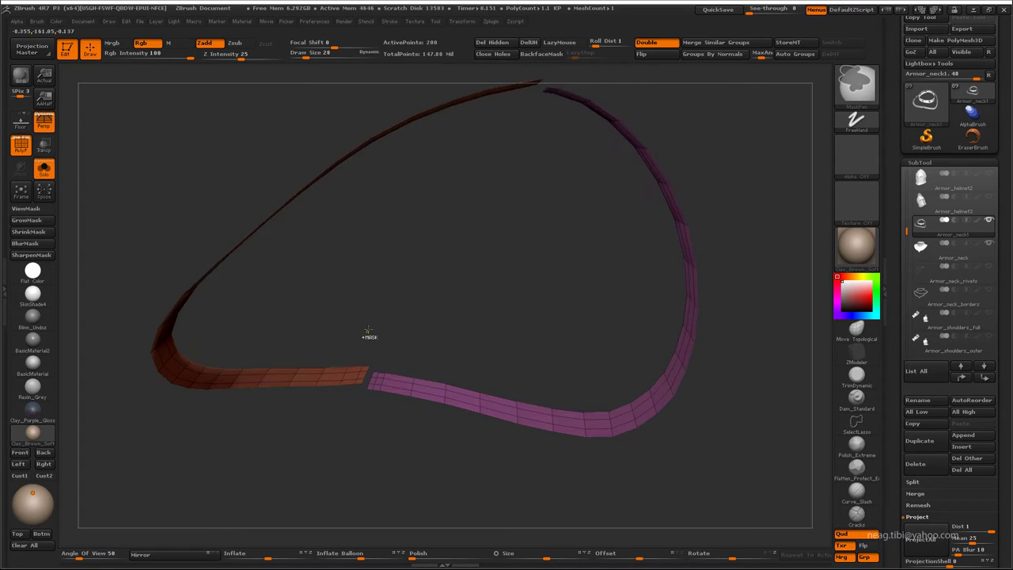
{"action": "left_click", "coordinate": [369, 327], "text": "ctrl+shift"}
{"action": "left_click", "coordinate": [368, 328], "text": "ctrl+shift"}
{"action": "left_click_drag", "start_coordinate": [369, 328], "coordinate": [394, 408]}
{"action": "left_click", "coordinate": [393, 408], "text": "ctrl+shift"}
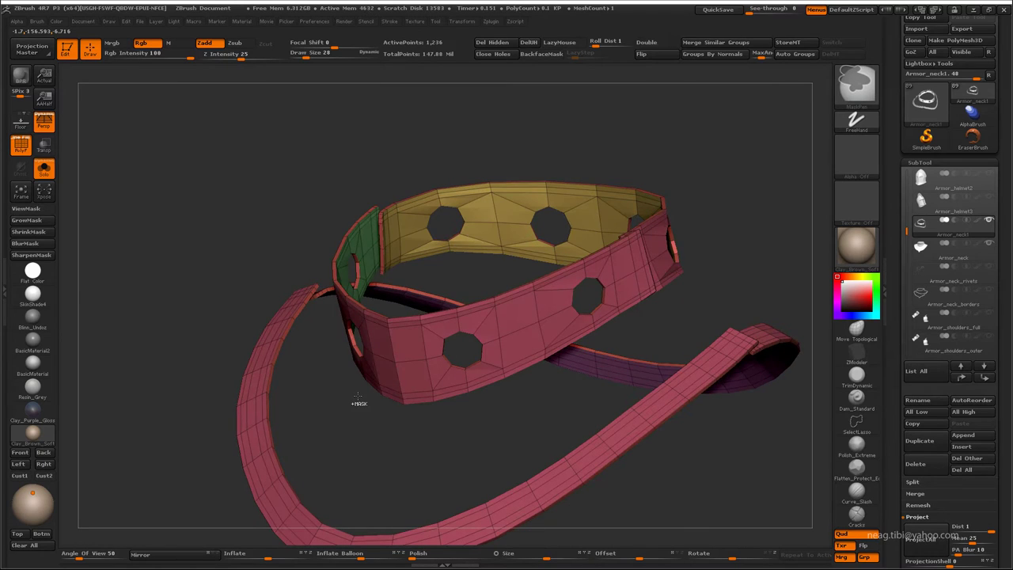
- Recolour the strips with fresh polygroups and insert edge loops around the collar band's holes
{"action": "key", "text": "ctrl+w"}
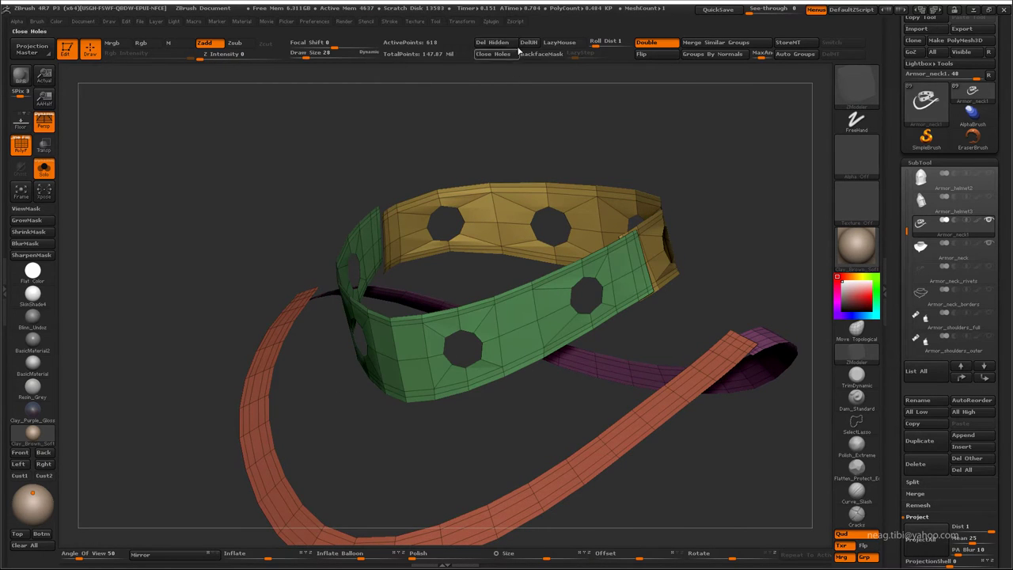
{"action": "mouse_move", "coordinate": [261, 269]}
{"action": "left_mouse_down"}
{"action": "mouse_move", "coordinate": [299, 425]}
{"action": "mouse_move", "coordinate": [410, 255]}
{"action": "left_mouse_up"}
{"action": "key", "text": "space"}
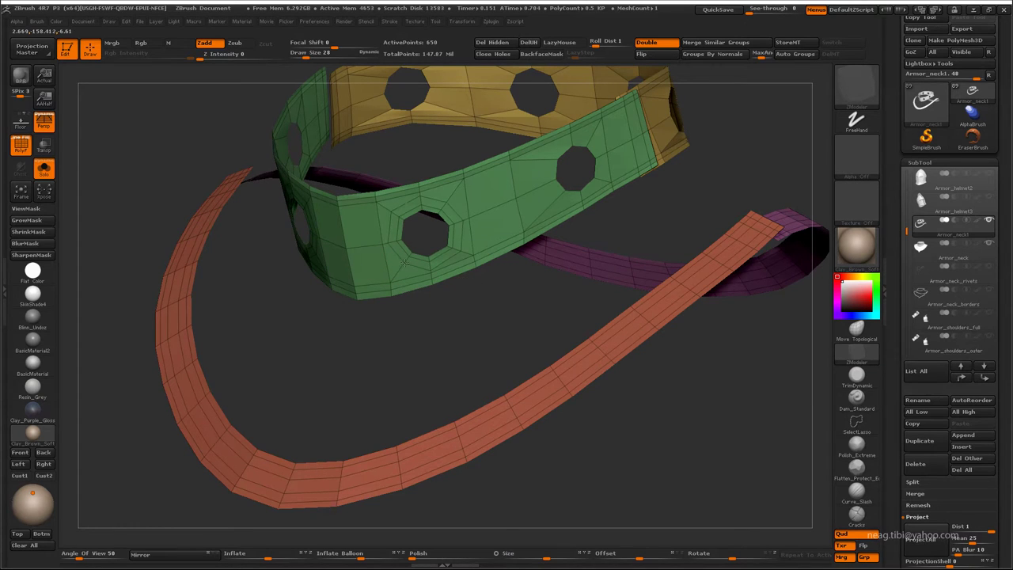
{"action": "left_click_drag", "start_coordinate": [408, 269], "coordinate": [471, 271]}
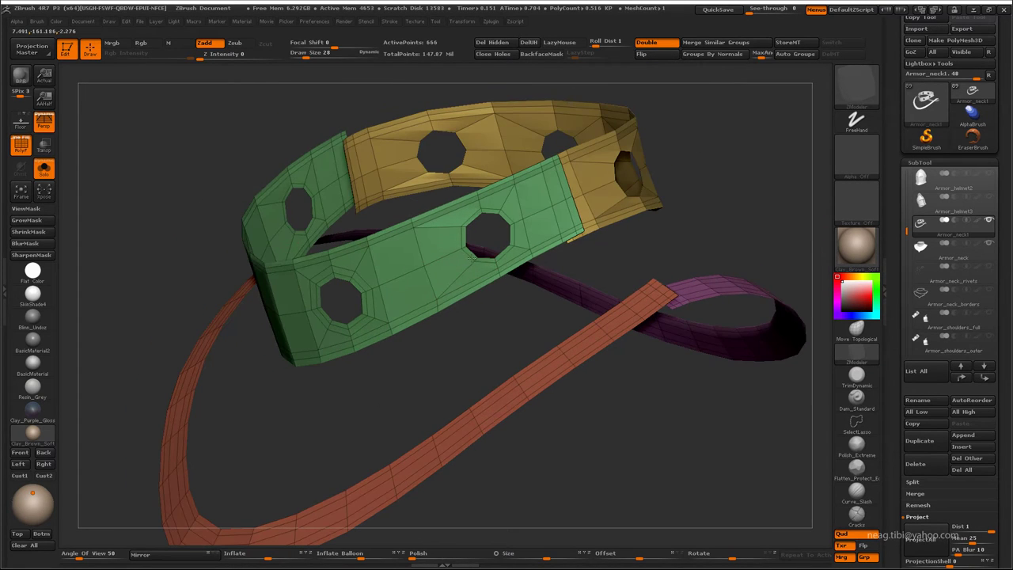
{"action": "left_click_drag", "start_coordinate": [453, 331], "coordinate": [461, 271]}
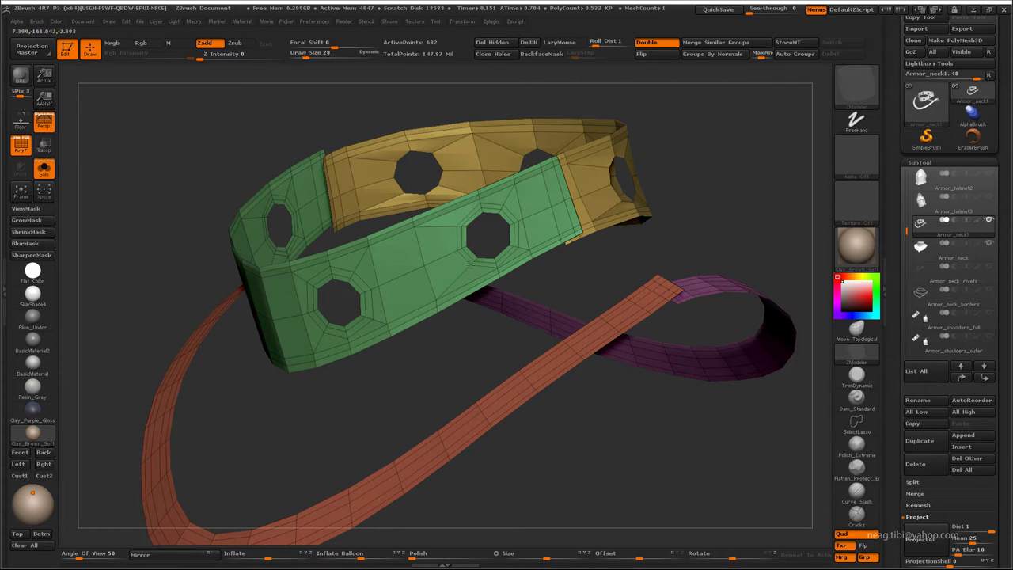
{"action": "left_click_drag", "start_coordinate": [474, 307], "coordinate": [509, 266]}
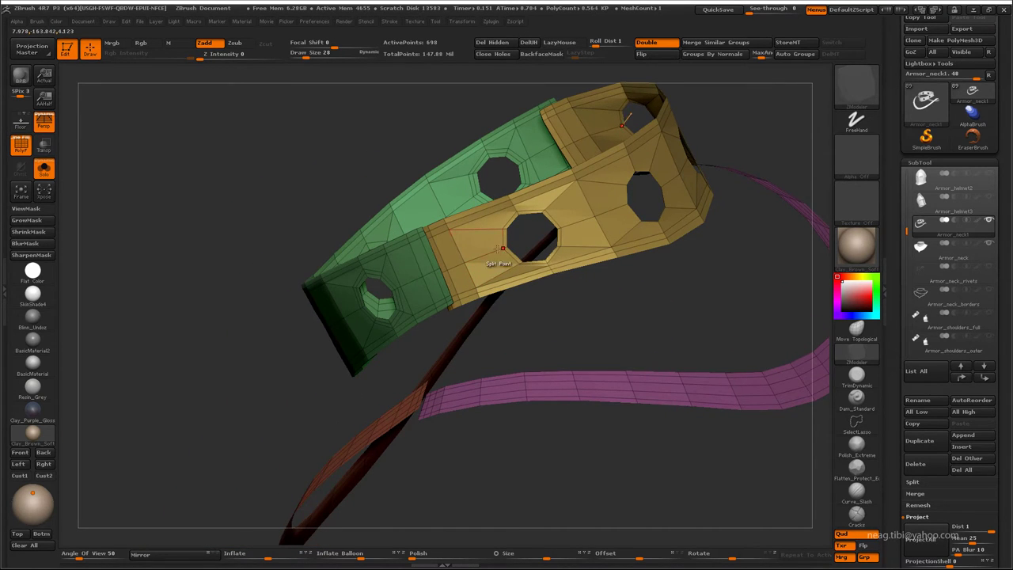
{"action": "left_click_drag", "start_coordinate": [588, 319], "coordinate": [602, 275]}
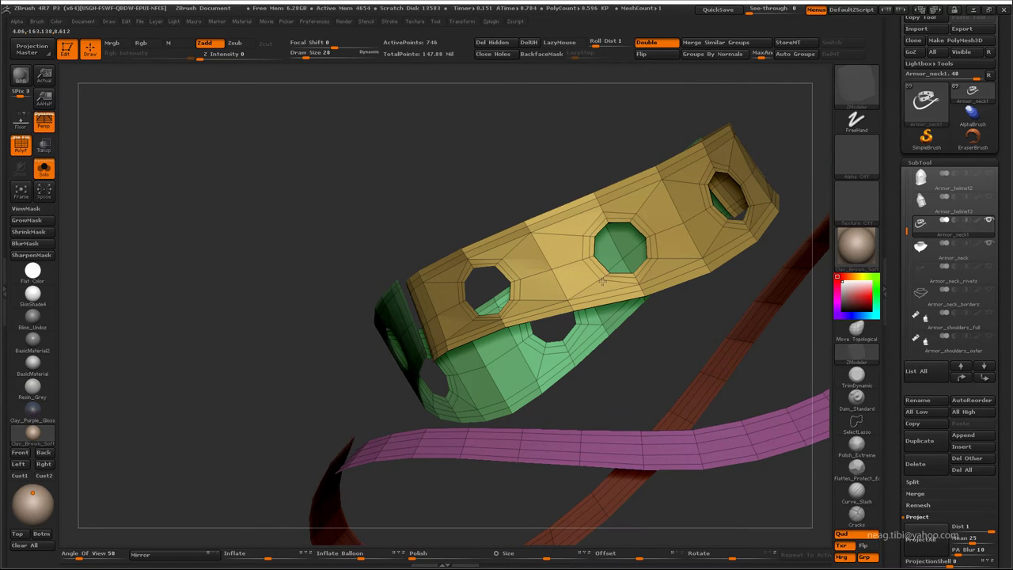
{"action": "mouse_move", "coordinate": [603, 281]}
{"action": "left_mouse_down"}
{"action": "mouse_move", "coordinate": [534, 113]}
{"action": "mouse_move", "coordinate": [650, 161]}
{"action": "mouse_move", "coordinate": [663, 194]}
{"action": "mouse_move", "coordinate": [667, 176]}
{"action": "left_mouse_up"}
- Turn Solo off to compare the strips with the high-res armour, then isolate the collar again
{"action": "key", "text": "ctrl+shift+s"}
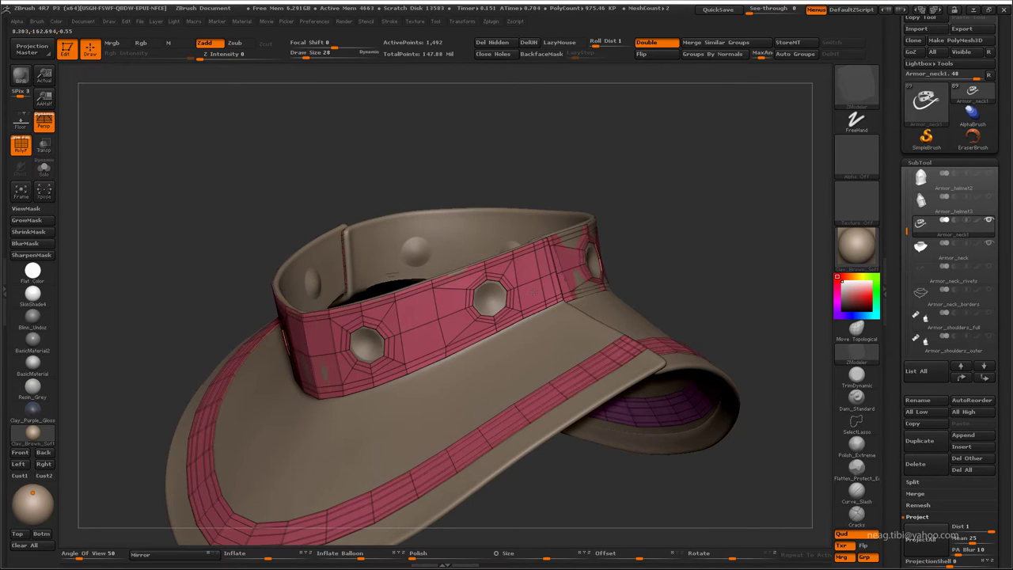
{"action": "left_click_drag", "start_coordinate": [533, 293], "coordinate": [537, 294]}
{"action": "key", "text": "ctrl+shift+s"}
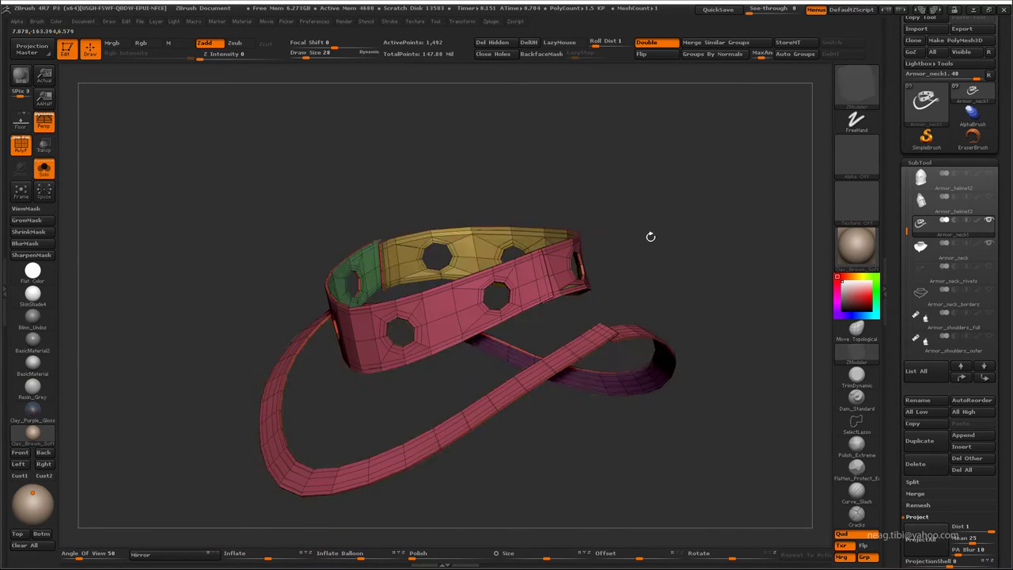
{"action": "left_click_drag", "start_coordinate": [649, 235], "coordinate": [647, 357]}
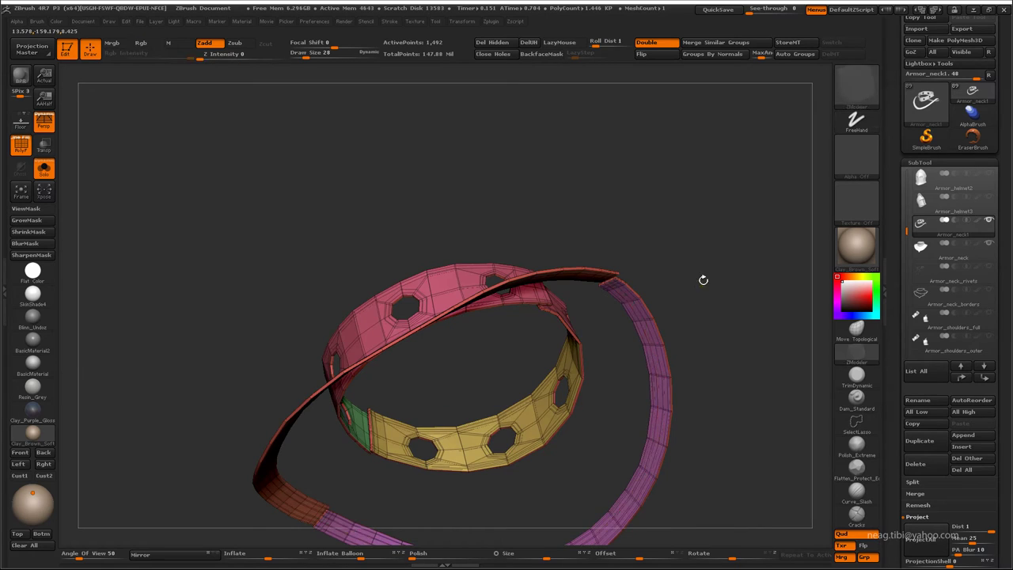
{"action": "mouse_move", "coordinate": [703, 280]}
{"action": "left_mouse_down", "text": "alt"}
{"action": "mouse_move", "coordinate": [641, 351]}
{"action": "mouse_move", "coordinate": [599, 346]}
{"action": "mouse_move", "coordinate": [485, 433]}
{"action": "mouse_move", "coordinate": [210, 409]}
{"action": "mouse_move", "coordinate": [292, 448]}
{"action": "left_mouse_up", "text": "alt"}
- Frame the collar ring, check its polygroup colours, and scroll the Tool palette down to Geometry
{"action": "key", "text": "f"}
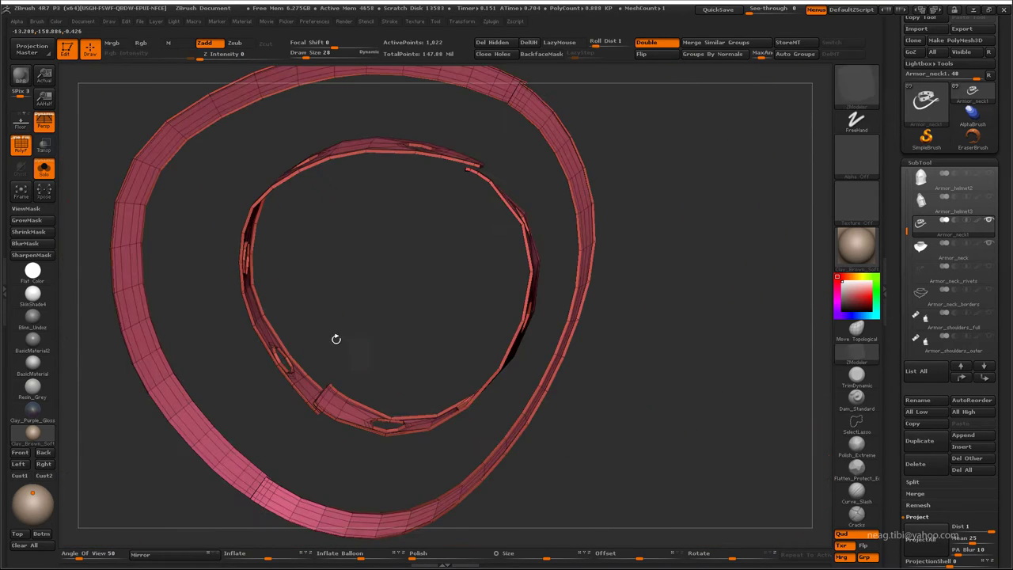
{"action": "key", "text": "shift+f"}
{"action": "mouse_move", "coordinate": [335, 338]}
{"action": "left_mouse_down"}
{"action": "mouse_move", "coordinate": [385, 362]}
{"action": "mouse_move", "coordinate": [498, 111]}
{"action": "left_mouse_up"}
{"action": "key", "text": "shift+f"}
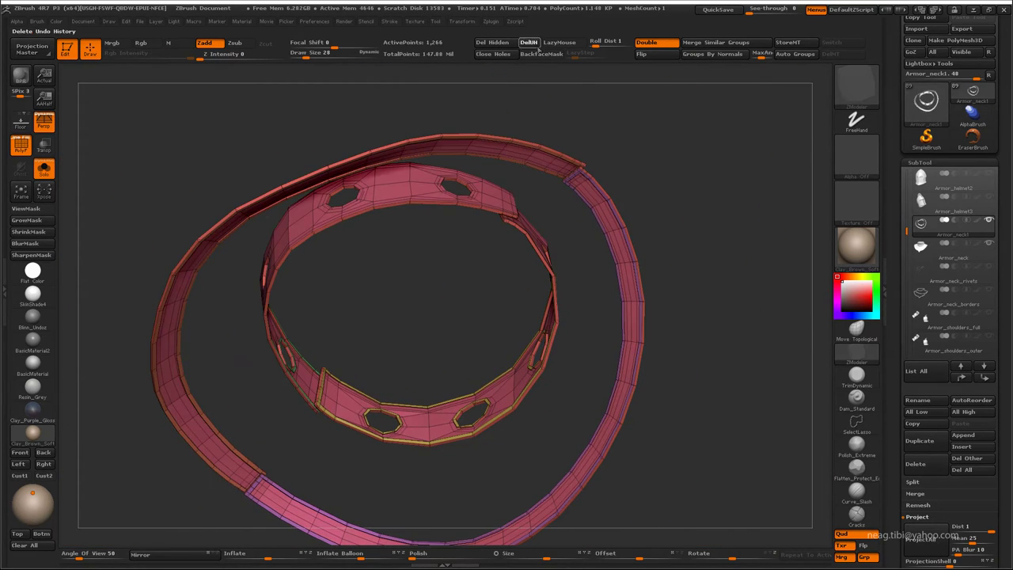
{"action": "scroll", "coordinate": [1004, 372], "scroll_direction": "down", "scroll_amount": 5}
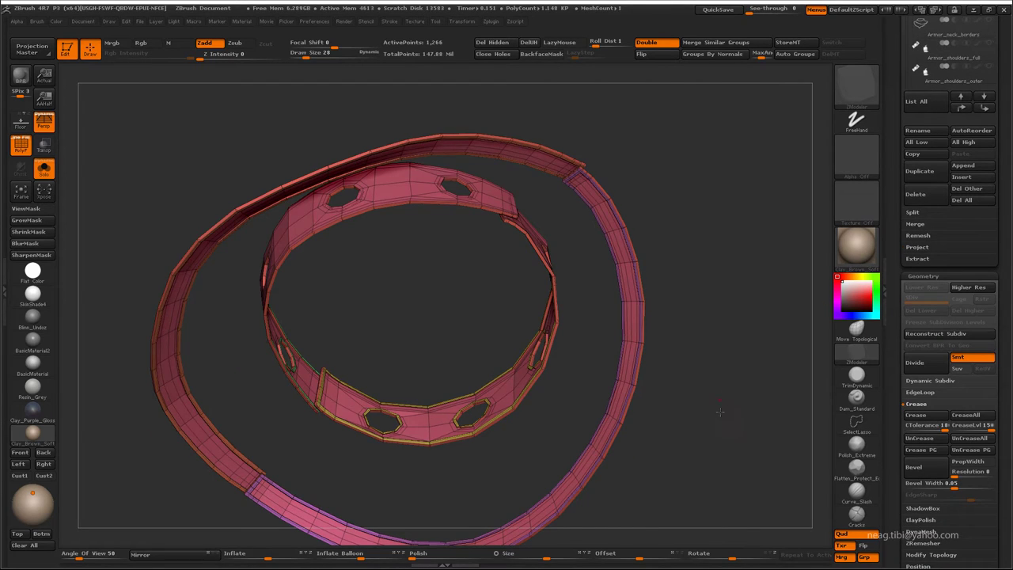
- Inspect the strap's hole edges up close, then frame the whole collar with PolyFrame off
{"action": "mouse_move", "coordinate": [720, 411]}
{"action": "left_mouse_down"}
{"action": "mouse_move", "coordinate": [649, 356]}
{"action": "mouse_move", "coordinate": [554, 309]}
{"action": "mouse_move", "coordinate": [467, 288]}
{"action": "mouse_move", "coordinate": [470, 348]}
{"action": "left_mouse_up"}
{"action": "key", "text": "space"}
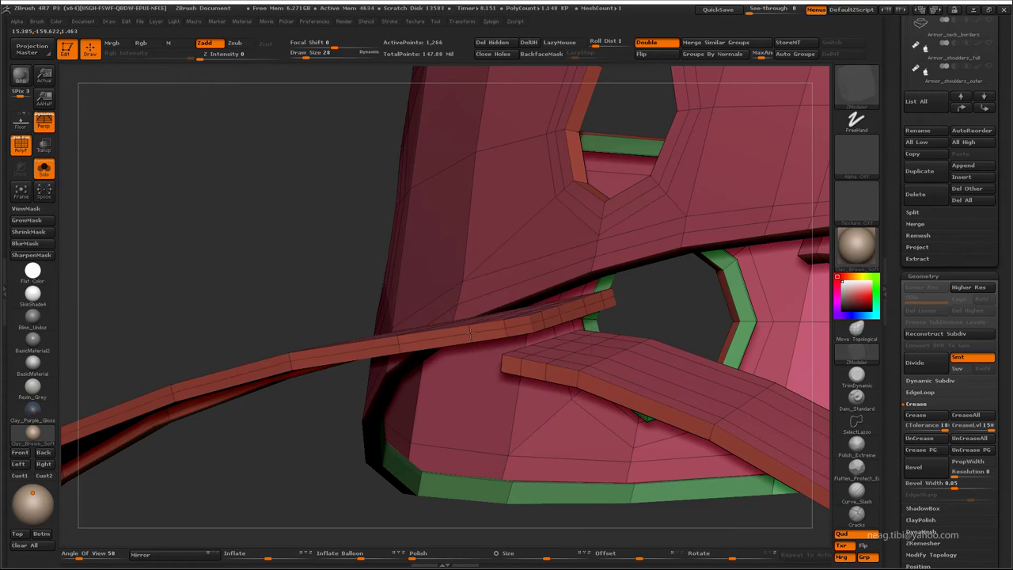
{"action": "mouse_move", "coordinate": [584, 187]}
{"action": "left_mouse_down"}
{"action": "mouse_move", "coordinate": [529, 358]}
{"action": "mouse_move", "coordinate": [555, 342]}
{"action": "left_mouse_up"}
{"action": "mouse_move", "coordinate": [633, 235]}
{"action": "left_mouse_down"}
{"action": "mouse_move", "coordinate": [571, 294]}
{"action": "mouse_move", "coordinate": [606, 442]}
{"action": "mouse_move", "coordinate": [543, 468]}
{"action": "mouse_move", "coordinate": [288, 459]}
{"action": "mouse_move", "coordinate": [324, 450]}
{"action": "mouse_move", "coordinate": [469, 346]}
{"action": "left_mouse_up"}
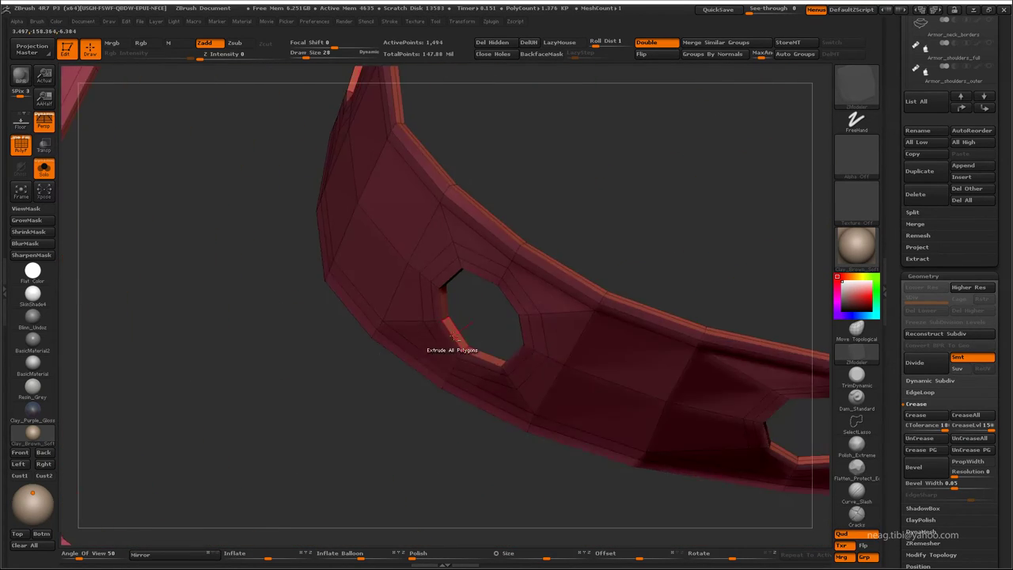
{"action": "left_click_drag", "start_coordinate": [350, 235], "coordinate": [465, 406]}
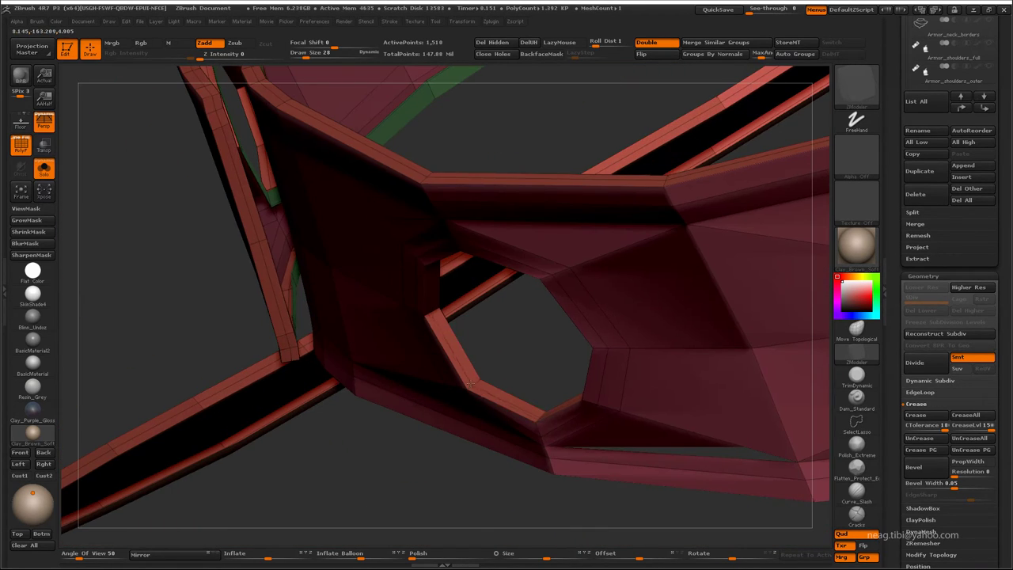
{"action": "left_click_drag", "start_coordinate": [503, 359], "coordinate": [410, 348]}
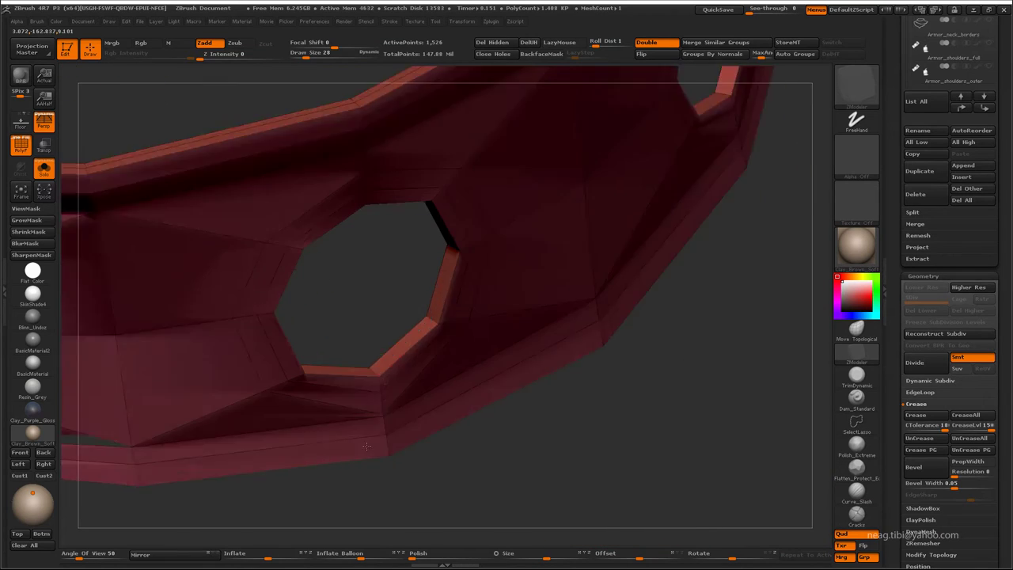
{"action": "mouse_move", "coordinate": [312, 391]}
{"action": "left_mouse_down", "text": "alt"}
{"action": "mouse_move", "coordinate": [348, 458]}
{"action": "mouse_move", "coordinate": [493, 281]}
{"action": "mouse_move", "coordinate": [718, 224]}
{"action": "mouse_move", "coordinate": [652, 179]}
{"action": "mouse_move", "coordinate": [610, 251]}
{"action": "mouse_move", "coordinate": [677, 199]}
{"action": "mouse_move", "coordinate": [634, 210]}
{"action": "left_mouse_up", "text": "alt"}
{"action": "key", "text": "f"}
{"action": "key", "text": "shift+f"}
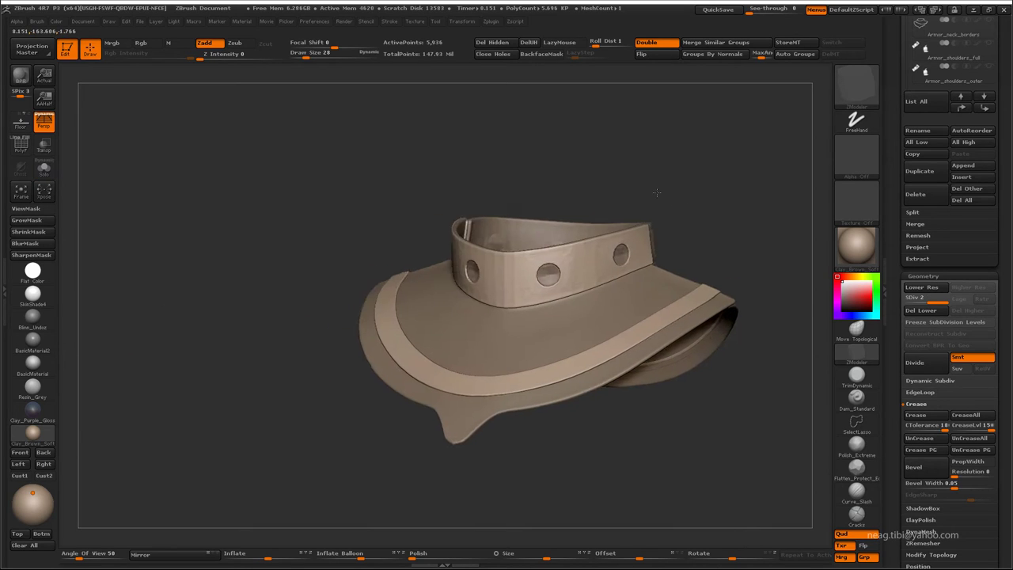
- Make Armor_neck_rivets and the rope borders subtool visible around the new collar
{"action": "scroll", "coordinate": [960, 172], "scroll_direction": "up", "scroll_amount": 5}
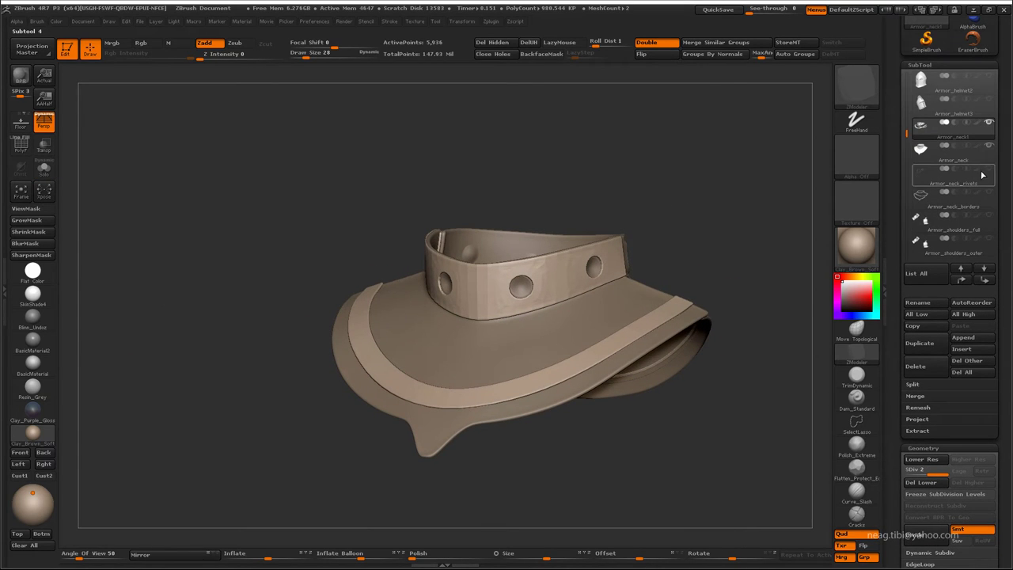
{"action": "left_click", "coordinate": [984, 172]}
{"action": "left_click", "coordinate": [989, 193]}
{"action": "mouse_move", "coordinate": [694, 227]}
{"action": "left_mouse_down"}
{"action": "mouse_move", "coordinate": [649, 246]}
{"action": "mouse_move", "coordinate": [533, 211]}
{"action": "left_mouse_up"}
{"action": "mouse_move", "coordinate": [364, 118]}
{"action": "left_mouse_down"}
{"action": "mouse_move", "coordinate": [389, 163]}
{"action": "mouse_move", "coordinate": [459, 205]}
{"action": "left_mouse_up"}
{"action": "mouse_move", "coordinate": [292, 201]}
{"action": "left_mouse_down"}
{"action": "mouse_move", "coordinate": [265, 220]}
{"action": "mouse_move", "coordinate": [486, 249]}
{"action": "left_mouse_up"}
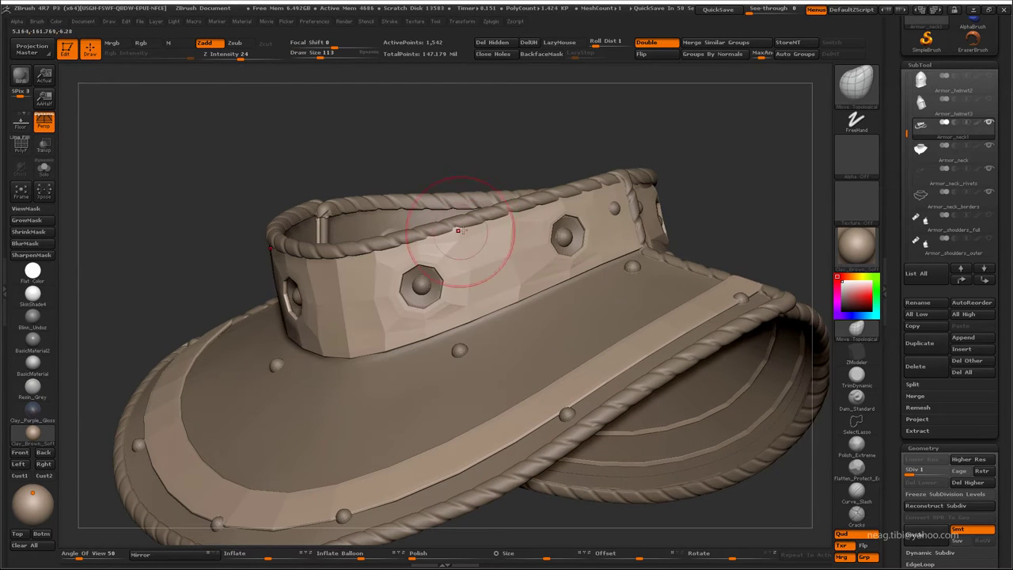
{"action": "left_click_drag", "start_coordinate": [498, 237], "coordinate": [641, 172]}
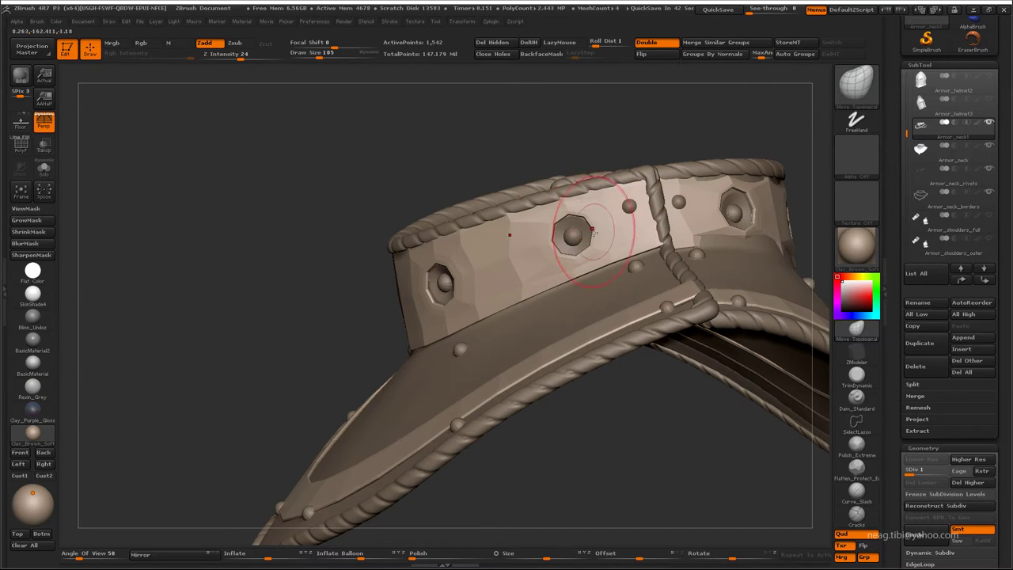
- Raise the collar one SDiv level and compare it with the high-res Armor_neck
{"action": "key", "text": "d"}
{"action": "mouse_move", "coordinate": [593, 229]}
{"action": "left_mouse_down"}
{"action": "mouse_move", "coordinate": [545, 255]}
{"action": "mouse_move", "coordinate": [580, 331]}
{"action": "left_mouse_up"}
{"action": "left_click", "coordinate": [581, 330], "text": "alt"}
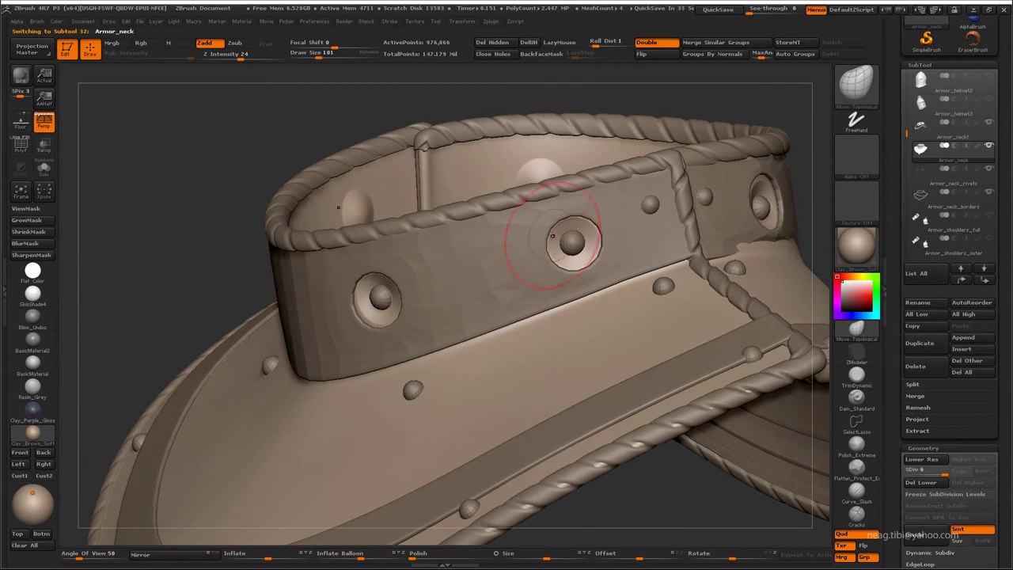
{"action": "left_click_drag", "start_coordinate": [521, 258], "coordinate": [361, 294]}
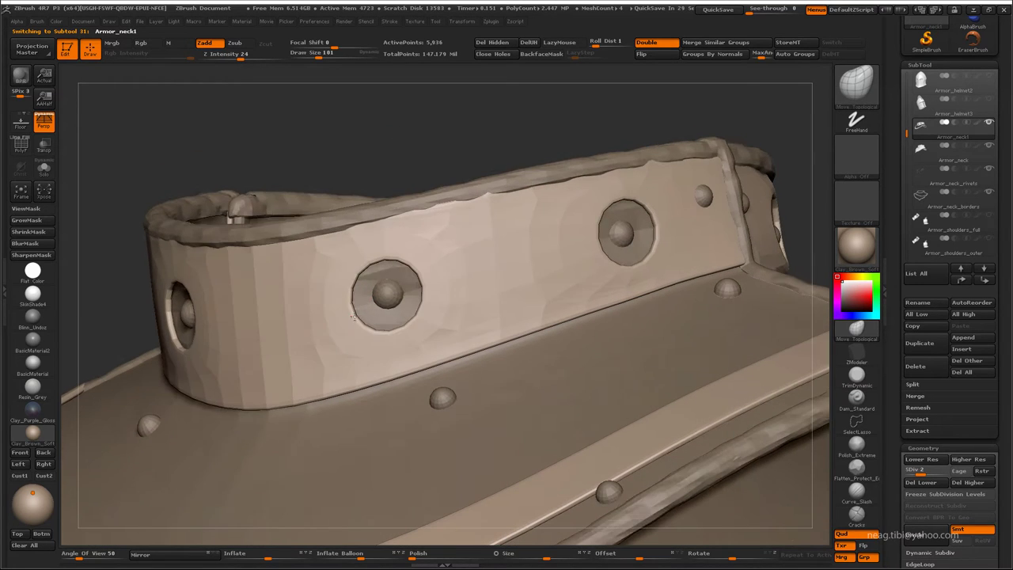
{"action": "left_click", "coordinate": [361, 294], "text": "alt"}
{"action": "mouse_move", "coordinate": [418, 269]}
{"action": "left_mouse_down"}
{"action": "mouse_move", "coordinate": [434, 256]}
{"action": "mouse_move", "coordinate": [251, 272]}
{"action": "left_mouse_up"}
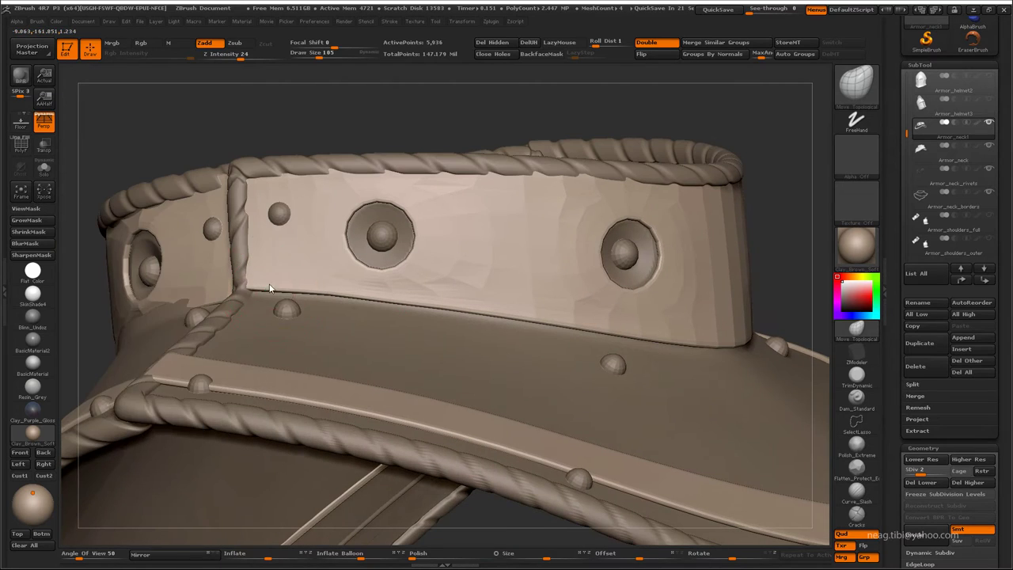
- Step the collar's SDiv down and back up while inspecting the rope-bordered front band
{"action": "key", "text": "shift+d"}
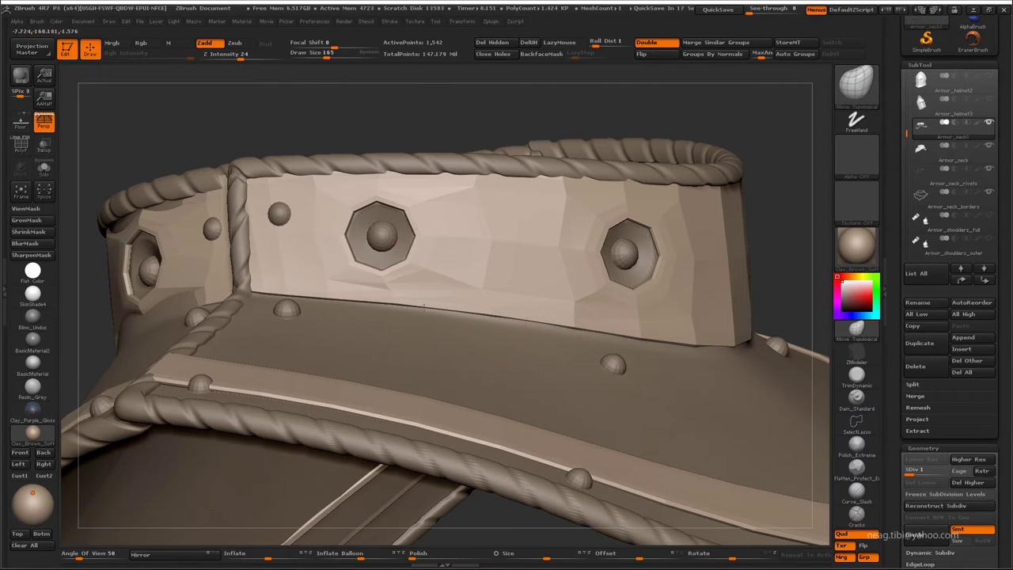
{"action": "key", "text": "d"}
{"action": "left_click_drag", "start_coordinate": [491, 316], "coordinate": [586, 340]}
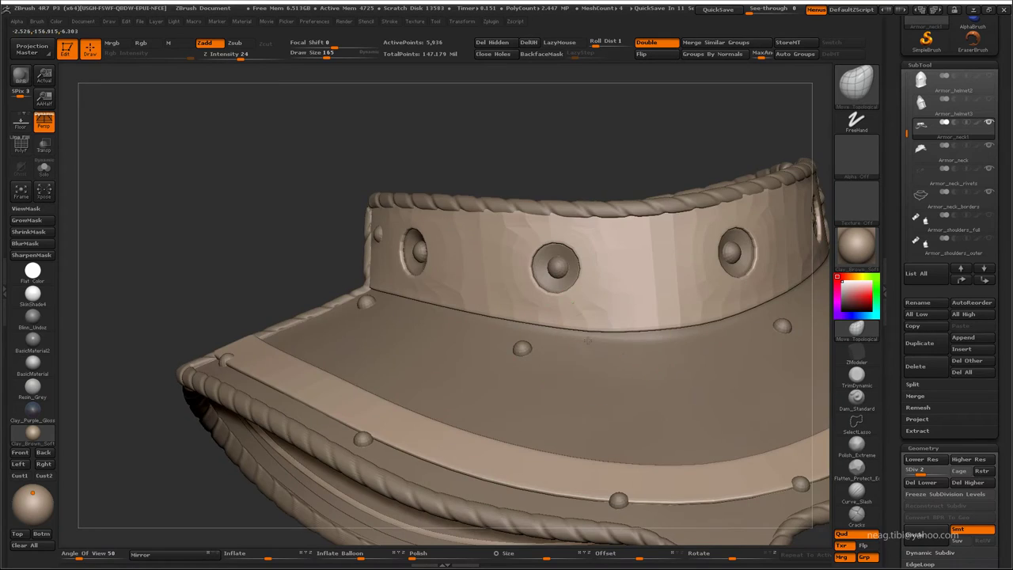
{"action": "key", "text": "f"}
{"action": "mouse_move", "coordinate": [520, 305]}
{"action": "left_mouse_down"}
{"action": "mouse_move", "coordinate": [531, 339]}
{"action": "mouse_move", "coordinate": [475, 325]}
{"action": "left_mouse_up"}
{"action": "key", "text": "f"}
{"action": "mouse_move", "coordinate": [554, 176]}
{"action": "left_mouse_down"}
{"action": "mouse_move", "coordinate": [610, 158]}
{"action": "mouse_move", "coordinate": [548, 294]}
{"action": "left_mouse_up"}
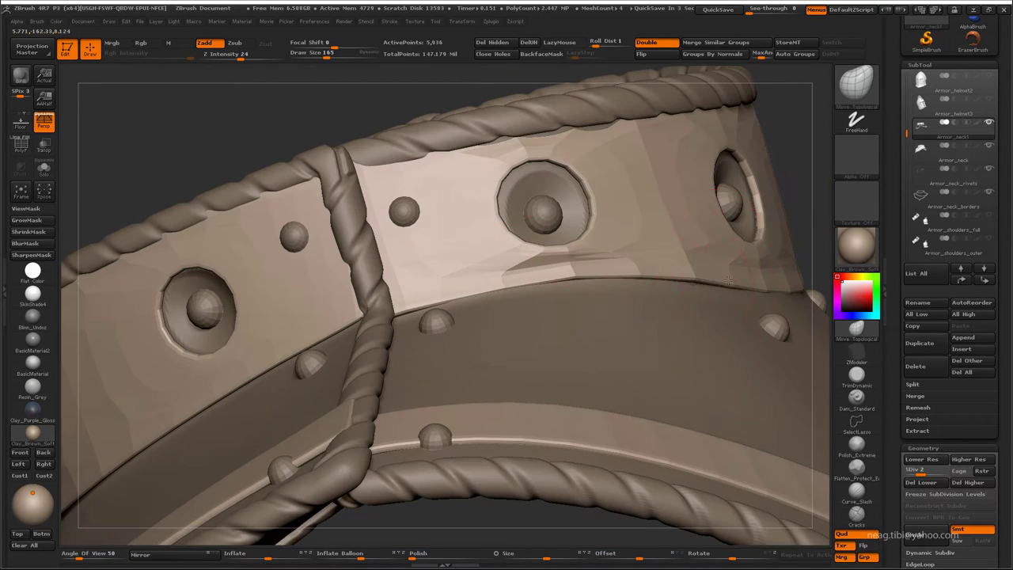
{"action": "key", "text": "d"}
{"action": "left_click_drag", "start_coordinate": [728, 281], "coordinate": [327, 323]}
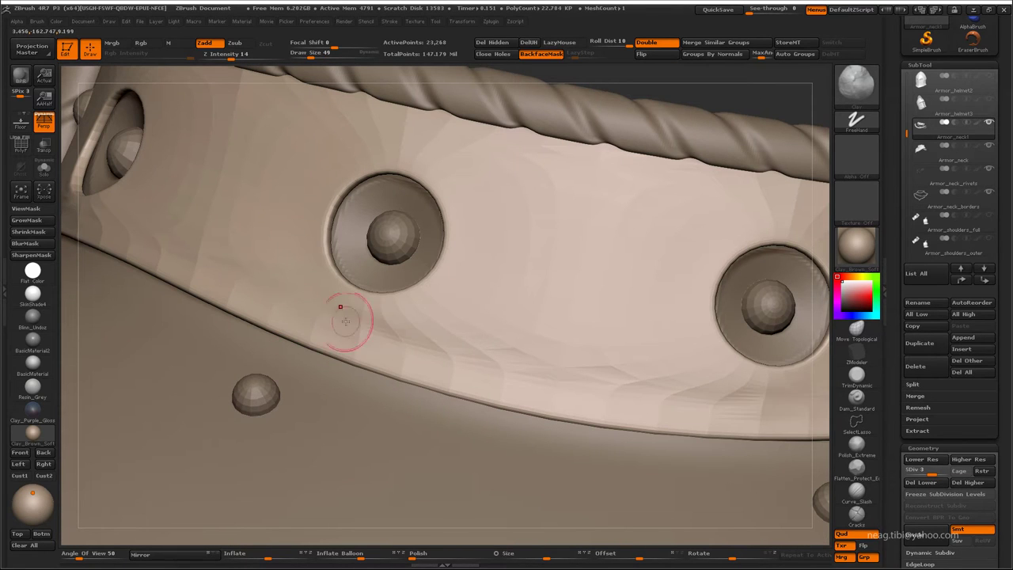
- Zoom in on the band near a rivet and lower the collar's subdivision level
{"action": "key", "text": "f"}
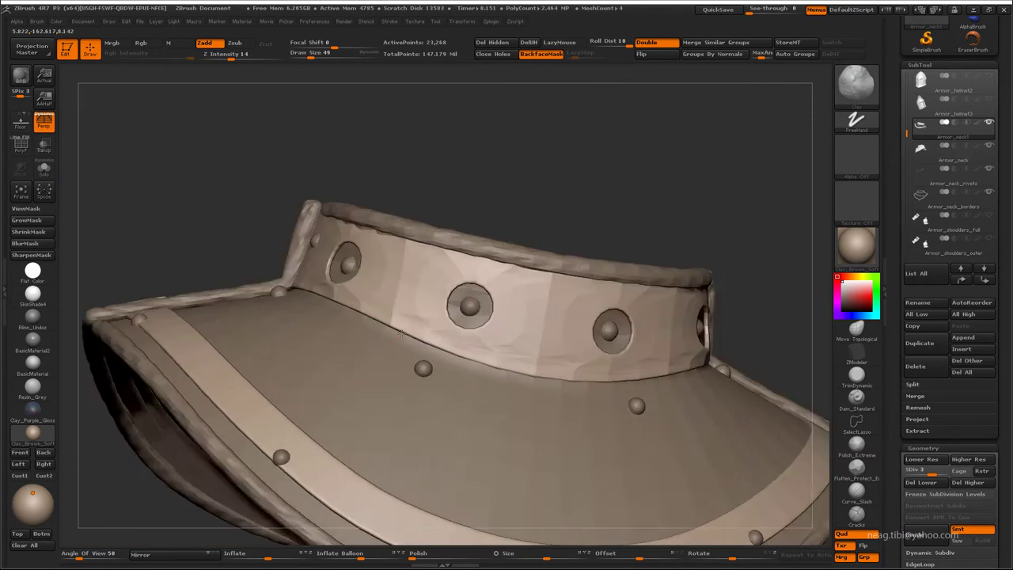
{"action": "left_click_drag", "start_coordinate": [537, 357], "coordinate": [444, 317]}
{"action": "left_click_drag", "start_coordinate": [443, 316], "coordinate": [336, 348], "text": "alt"}
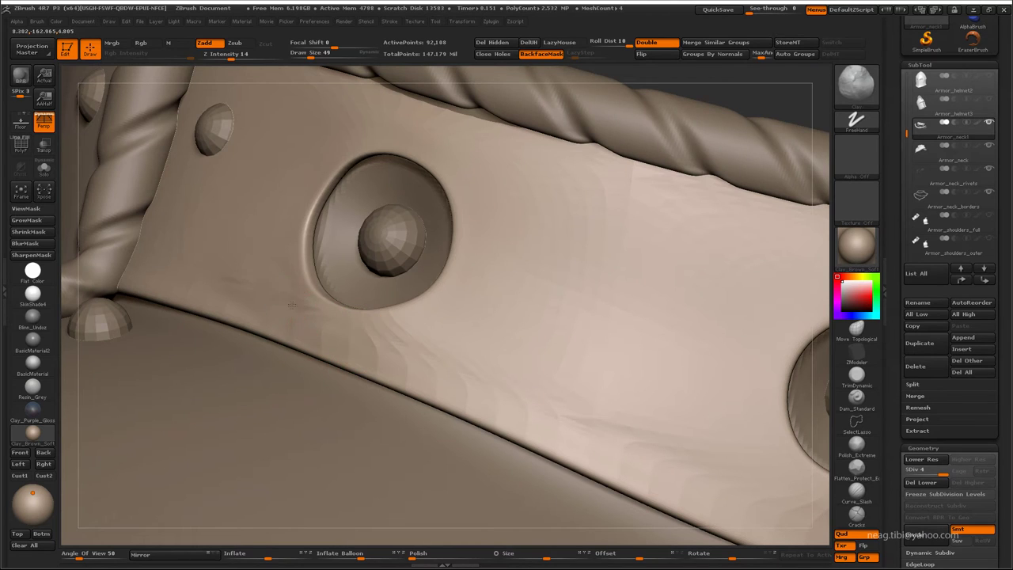
{"action": "key", "text": "f"}
{"action": "mouse_move", "coordinate": [301, 325]}
{"action": "left_mouse_down"}
{"action": "mouse_move", "coordinate": [384, 261]}
{"action": "mouse_move", "coordinate": [533, 299]}
{"action": "mouse_move", "coordinate": [402, 319]}
{"action": "left_mouse_up"}
{"action": "key", "text": "shift+d"}
{"action": "key", "text": "shift+d"}
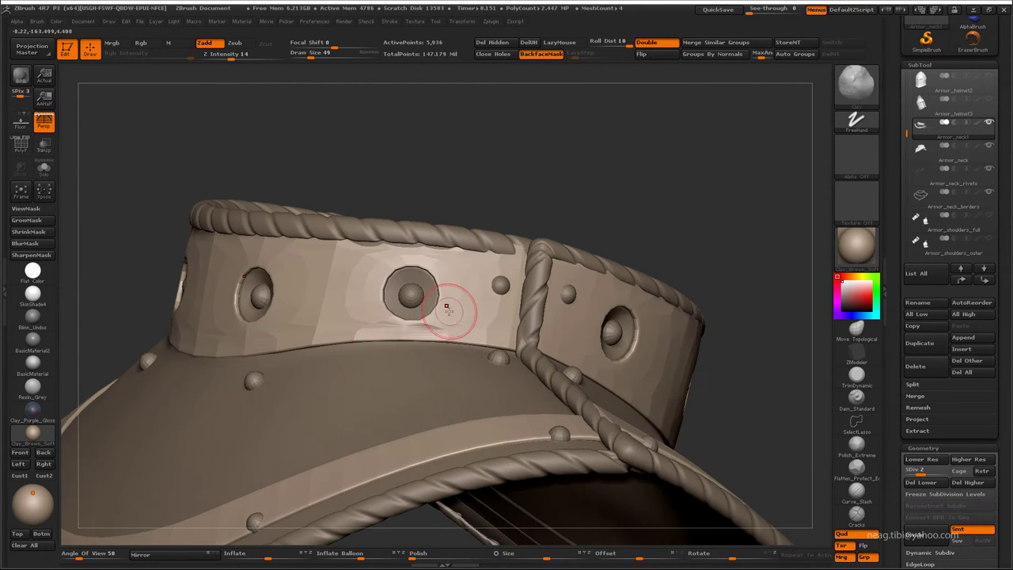
- With Move Topological and Solo, pull the band's top edge under the rope border, then resubdivide
{"action": "key", "text": "space"}
{"action": "left_click_drag", "start_coordinate": [509, 226], "coordinate": [513, 247], "text": "alt"}
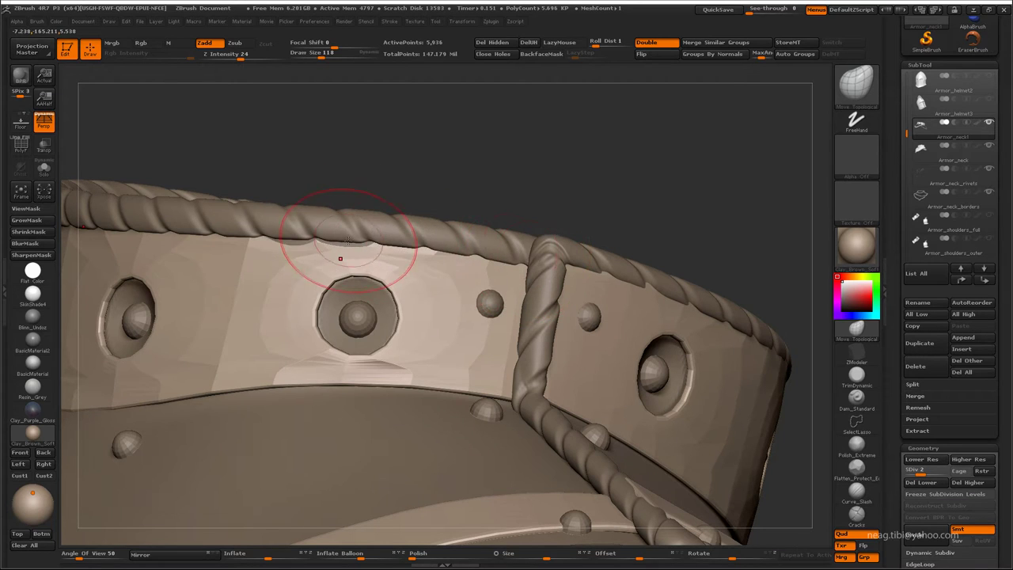
{"action": "key", "text": "shift+ctrl+alt+s"}
{"action": "left_click_drag", "start_coordinate": [312, 230], "coordinate": [397, 243], "text": "alt"}
{"action": "key", "text": "d"}
{"action": "key", "text": "shift+ctrl+alt+s"}
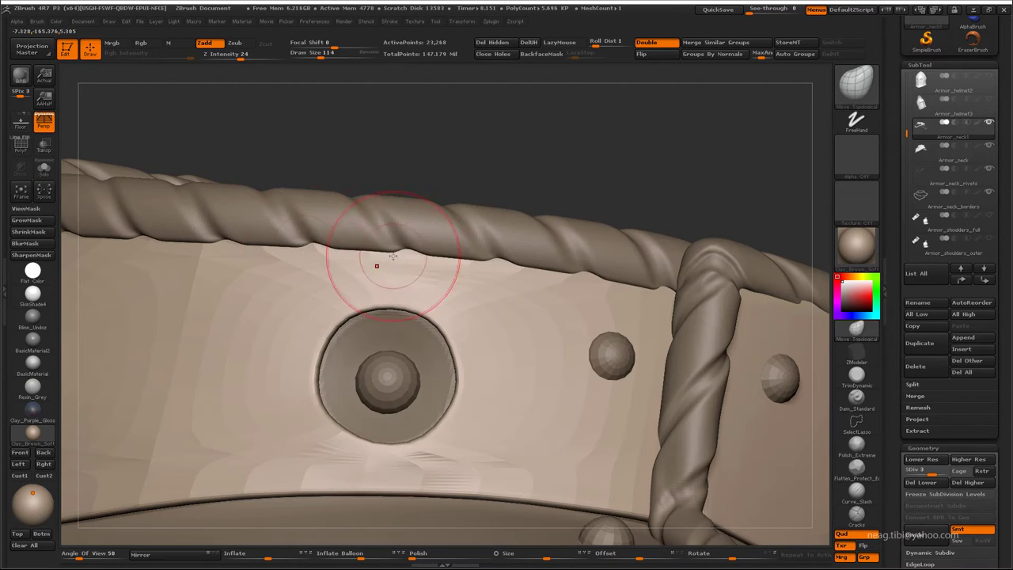
{"action": "mouse_move", "coordinate": [305, 238]}
{"action": "left_mouse_down", "text": "alt"}
{"action": "mouse_move", "coordinate": [346, 276]}
{"action": "mouse_move", "coordinate": [269, 226]}
{"action": "mouse_move", "coordinate": [252, 304]}
{"action": "mouse_move", "coordinate": [267, 328]}
{"action": "mouse_move", "coordinate": [318, 340]}
{"action": "left_mouse_up", "text": "alt"}
{"action": "key", "text": "shift+d"}
{"action": "key", "text": "d"}
{"action": "key", "text": "shift+d"}
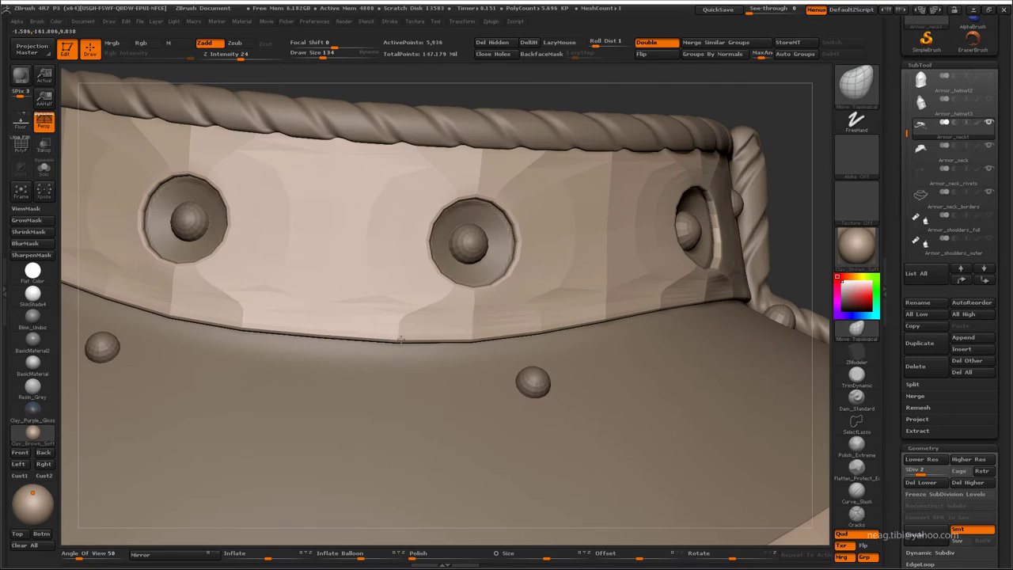
- Compare the band's rivets close up while switching the collar's SDiv up and down
{"action": "mouse_move", "coordinate": [400, 339]}
{"action": "left_mouse_down"}
{"action": "mouse_move", "coordinate": [396, 385]}
{"action": "mouse_move", "coordinate": [407, 362]}
{"action": "mouse_move", "coordinate": [351, 294]}
{"action": "mouse_move", "coordinate": [356, 429]}
{"action": "mouse_move", "coordinate": [203, 294]}
{"action": "mouse_move", "coordinate": [238, 357]}
{"action": "mouse_move", "coordinate": [220, 410]}
{"action": "left_mouse_up"}
{"action": "key", "text": "d"}
{"action": "key", "text": "shift+d"}
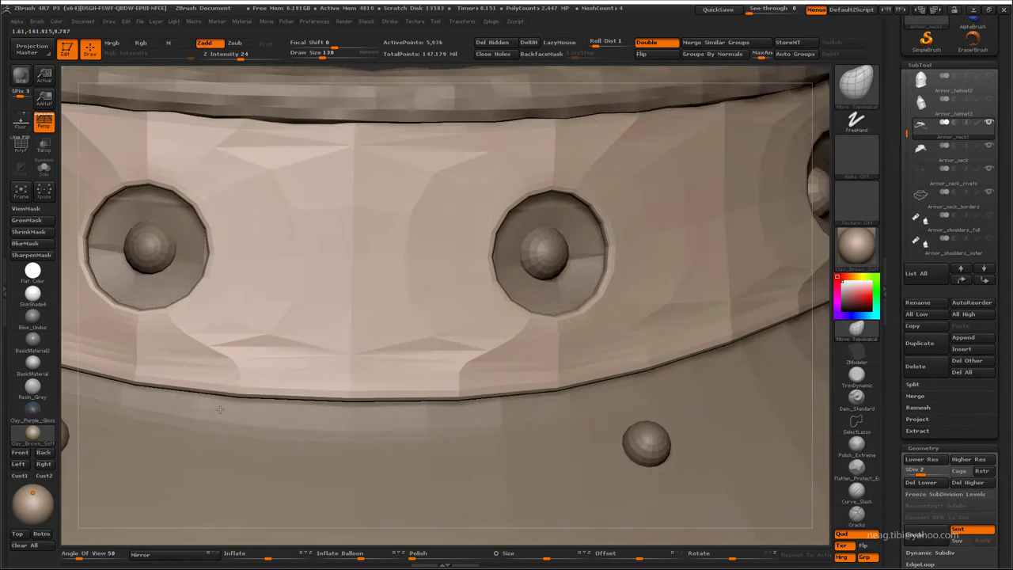
{"action": "mouse_move", "coordinate": [494, 384]}
{"action": "left_mouse_down"}
{"action": "mouse_move", "coordinate": [486, 407]}
{"action": "mouse_move", "coordinate": [328, 430]}
{"action": "mouse_move", "coordinate": [467, 417]}
{"action": "left_mouse_up"}
{"action": "mouse_move", "coordinate": [598, 402]}
{"action": "left_mouse_down"}
{"action": "mouse_move", "coordinate": [467, 231]}
{"action": "mouse_move", "coordinate": [493, 286]}
{"action": "mouse_move", "coordinate": [430, 317]}
{"action": "mouse_move", "coordinate": [418, 373]}
{"action": "mouse_move", "coordinate": [472, 313]}
{"action": "mouse_move", "coordinate": [444, 271]}
{"action": "left_mouse_up"}
- Drop to the lowest SDiv, touch up the band, and orbit the gorget from all sides
{"action": "key", "text": "shift+d"}
{"action": "key", "text": "space"}
{"action": "mouse_move", "coordinate": [505, 321]}
{"action": "left_mouse_down"}
{"action": "mouse_move", "coordinate": [543, 316]}
{"action": "mouse_move", "coordinate": [215, 372]}
{"action": "mouse_move", "coordinate": [362, 373]}
{"action": "mouse_move", "coordinate": [362, 339]}
{"action": "mouse_move", "coordinate": [520, 287]}
{"action": "left_mouse_up"}
{"action": "key", "text": "ctrl+z"}
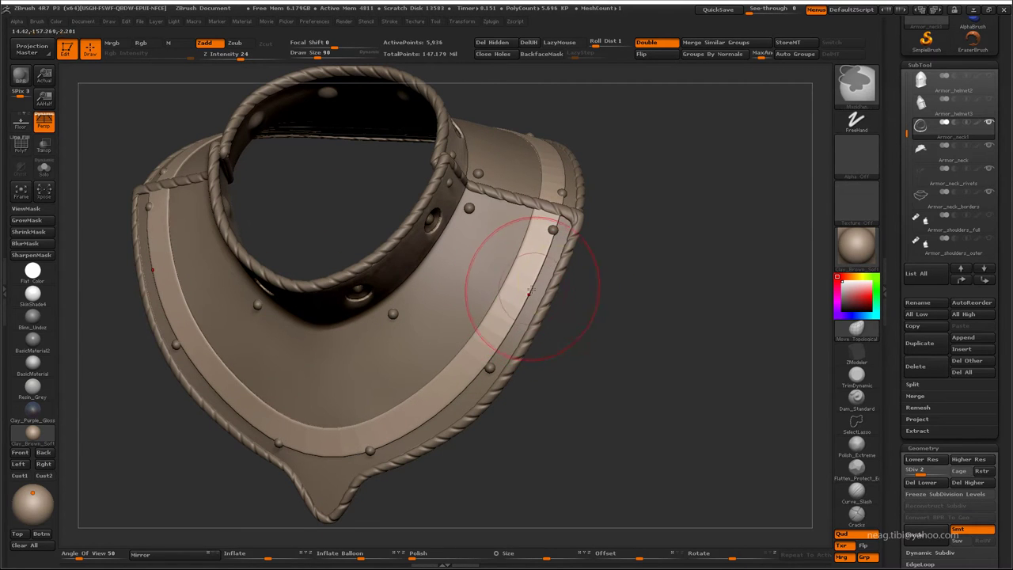
{"action": "left_click_drag", "start_coordinate": [472, 390], "coordinate": [499, 344]}
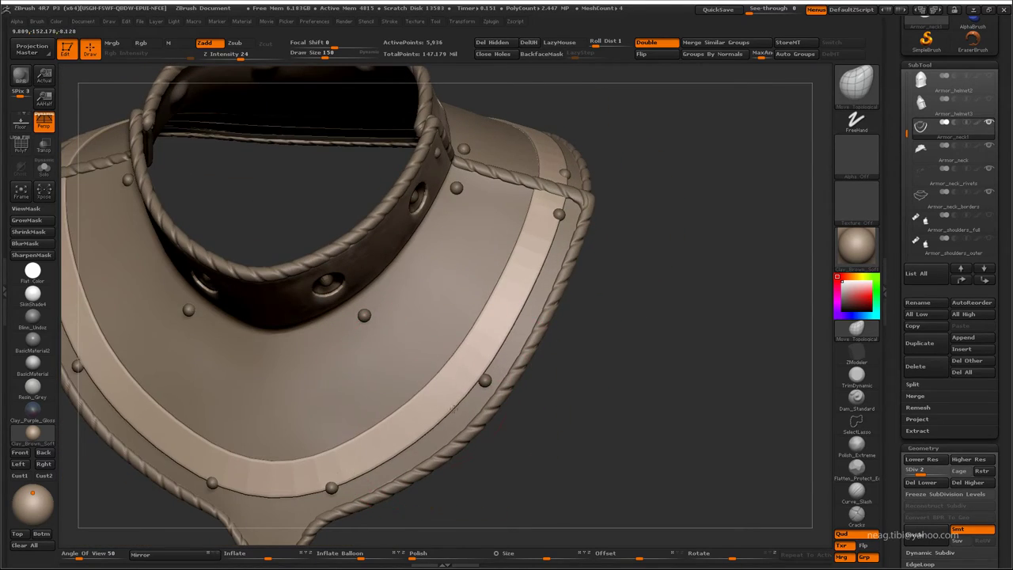
{"action": "mouse_move", "coordinate": [453, 410]}
{"action": "left_mouse_down"}
{"action": "mouse_move", "coordinate": [418, 321]}
{"action": "mouse_move", "coordinate": [420, 429]}
{"action": "left_mouse_up"}
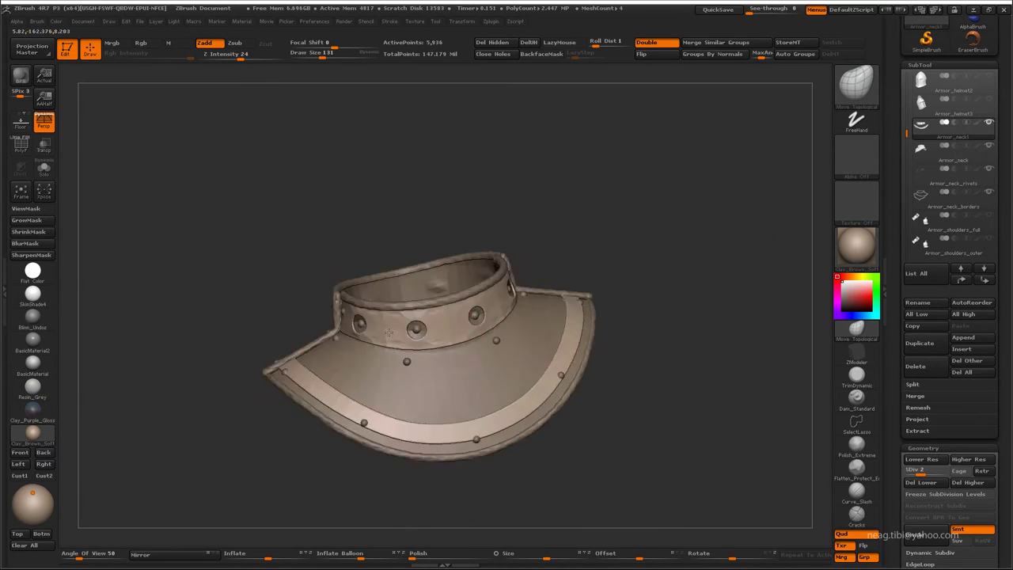
{"action": "left_click_drag", "start_coordinate": [427, 429], "coordinate": [538, 278]}
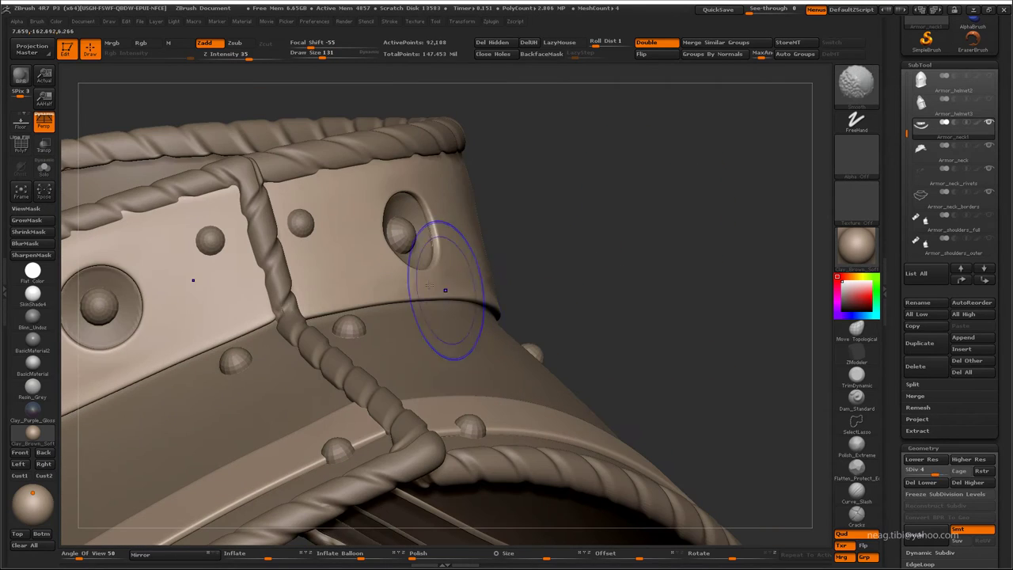
- Zoom on the rope kink at the collar joint, drop Armor_neck_borders to SDiv 4, then return to 5
{"action": "right_click_drag", "start_coordinate": [265, 325], "coordinate": [341, 329], "text": "ctrl"}
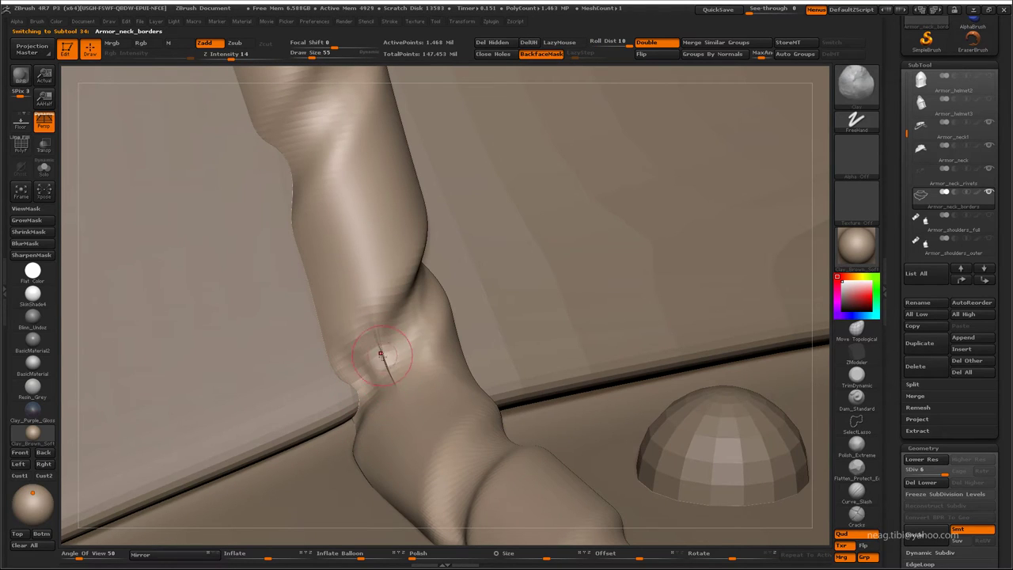
{"action": "key", "text": "shift+d"}
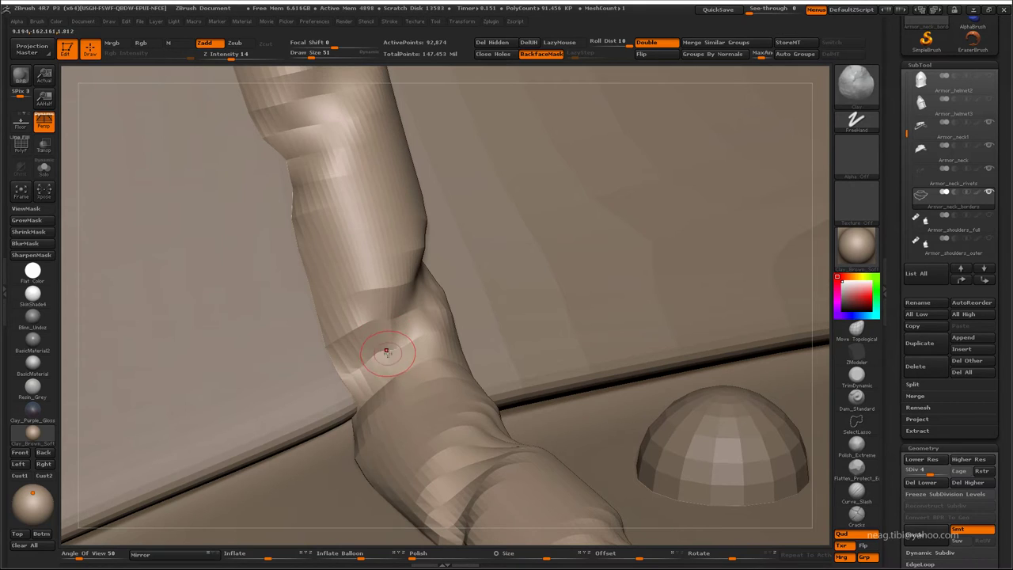
{"action": "key", "text": "d"}
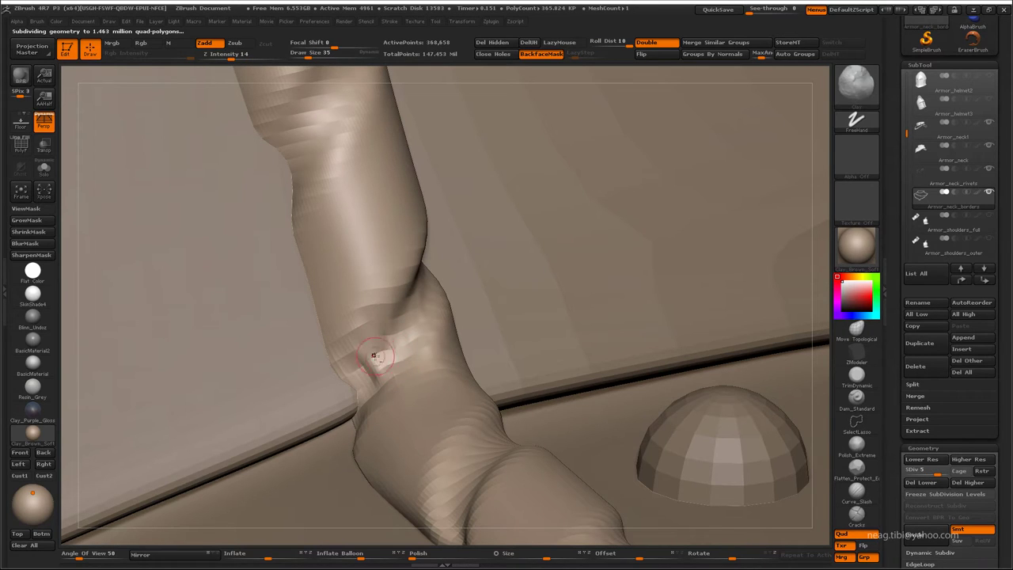
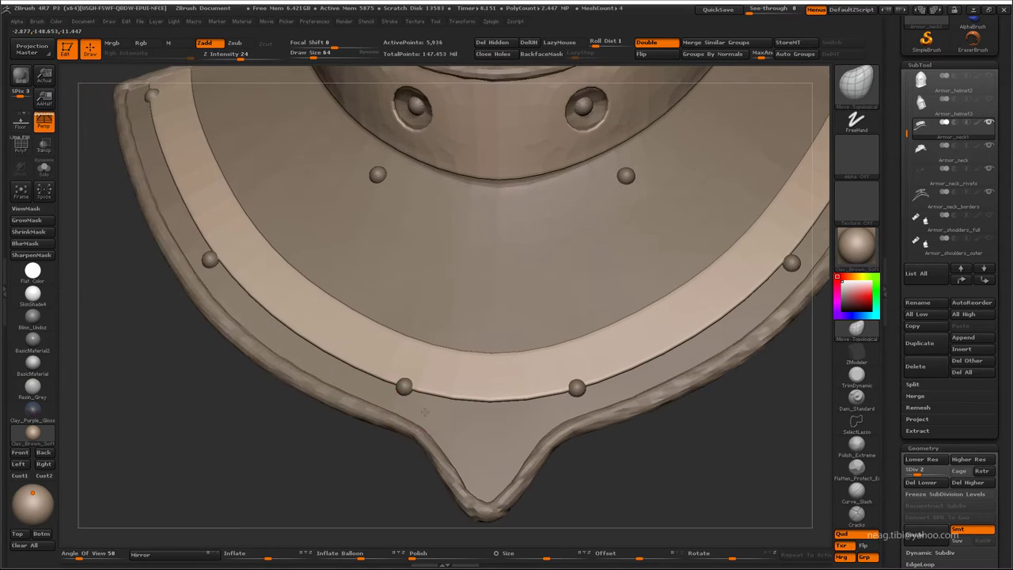
- Select Armor_neck_rivets, set Draw Size to 1000, and raise the subdivision level to show full rope detail
{"action": "left_click", "coordinate": [411, 390], "text": "alt"}
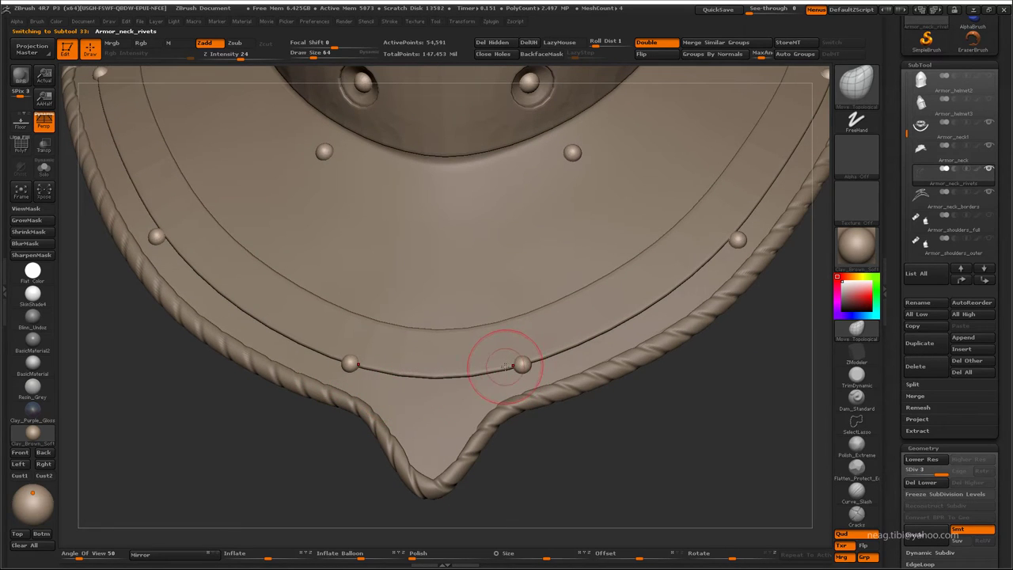
{"action": "key", "text": "space"}
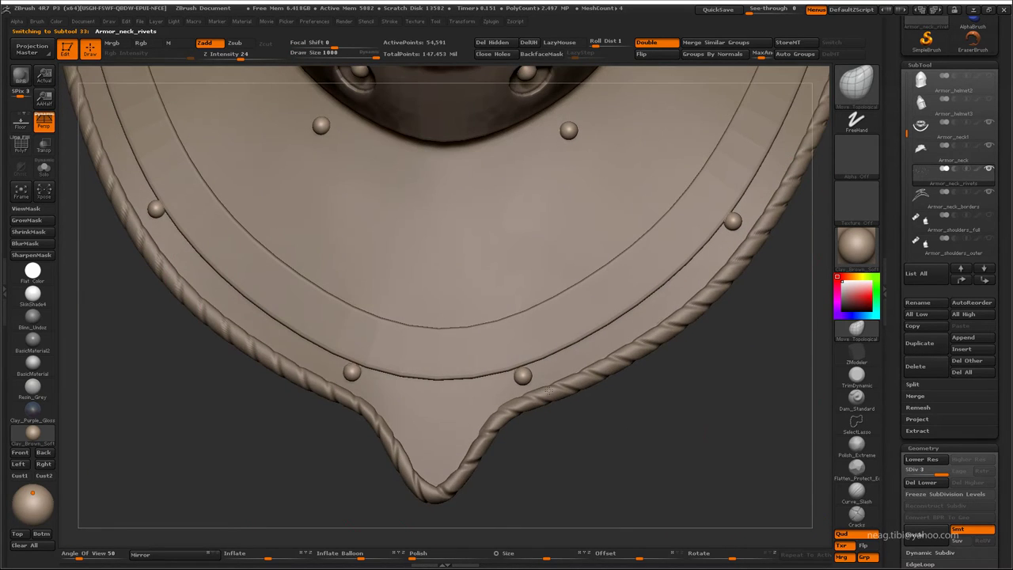
{"action": "mouse_move", "coordinate": [547, 382]}
{"action": "left_mouse_down"}
{"action": "mouse_move", "coordinate": [598, 269]}
{"action": "mouse_move", "coordinate": [547, 230]}
{"action": "mouse_move", "coordinate": [477, 237]}
{"action": "mouse_move", "coordinate": [557, 319]}
{"action": "left_mouse_up"}
{"action": "key", "text": "d"}
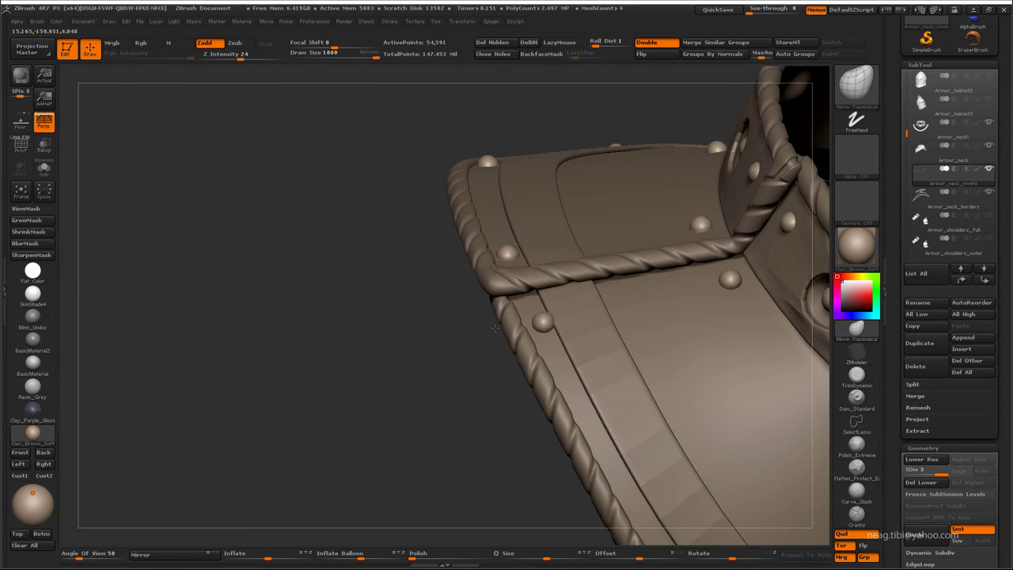
- Orbit and zoom around the neck armor to inspect the collar band, bottom rim and rivets
{"action": "mouse_move", "coordinate": [476, 320]}
{"action": "left_mouse_down"}
{"action": "mouse_move", "coordinate": [539, 317]}
{"action": "mouse_move", "coordinate": [362, 208]}
{"action": "left_mouse_up"}
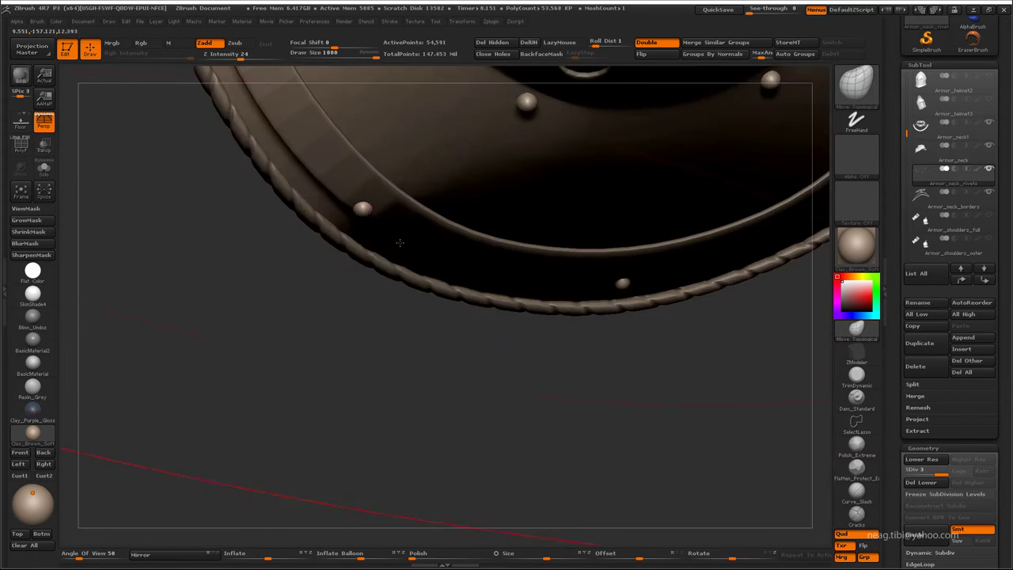
{"action": "left_click_drag", "start_coordinate": [287, 274], "coordinate": [389, 290]}
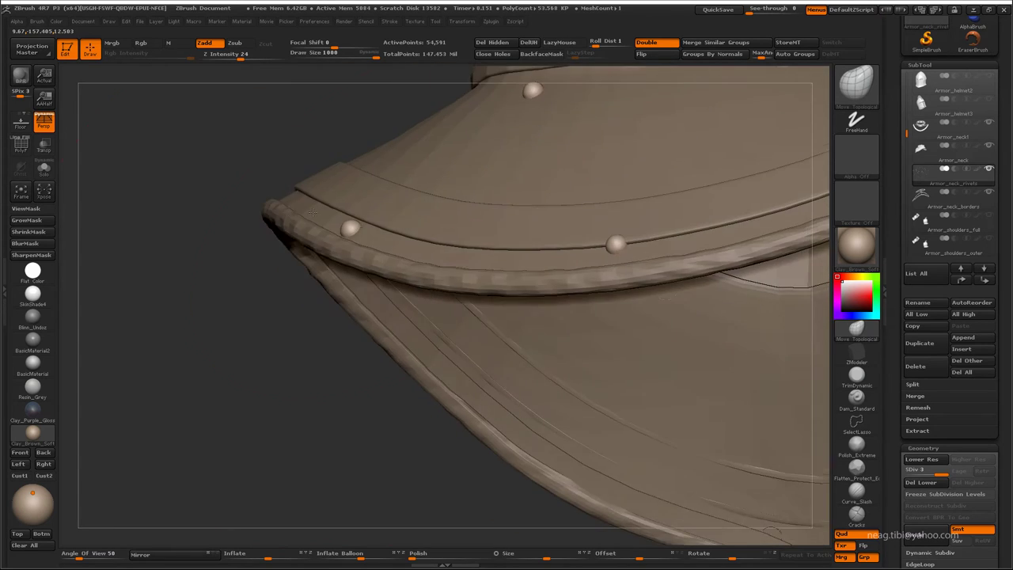
{"action": "left_click_drag", "start_coordinate": [458, 297], "coordinate": [456, 277]}
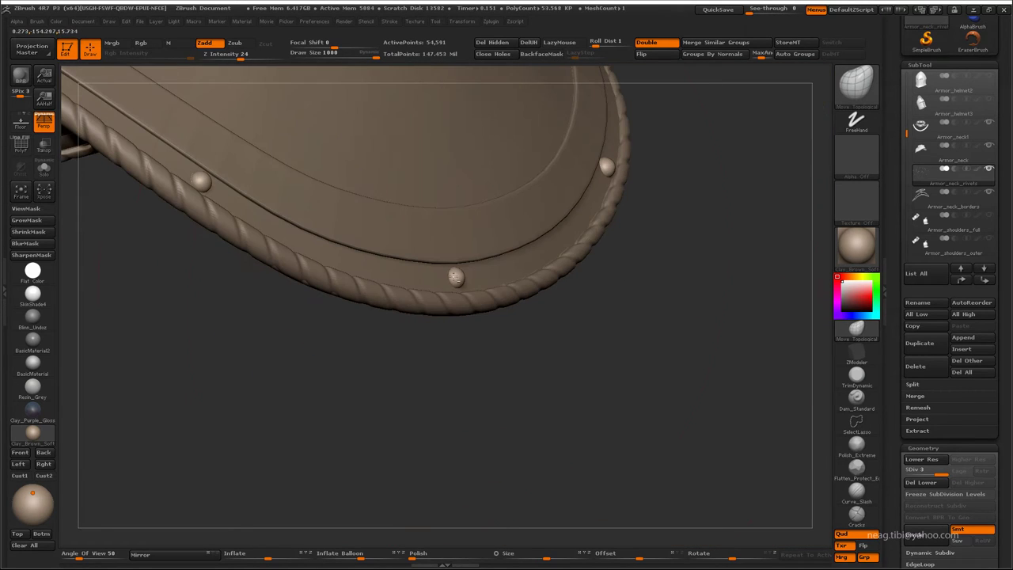
{"action": "mouse_move", "coordinate": [583, 190]}
{"action": "left_mouse_down"}
{"action": "mouse_move", "coordinate": [630, 206]}
{"action": "mouse_move", "coordinate": [662, 181]}
{"action": "left_mouse_up"}
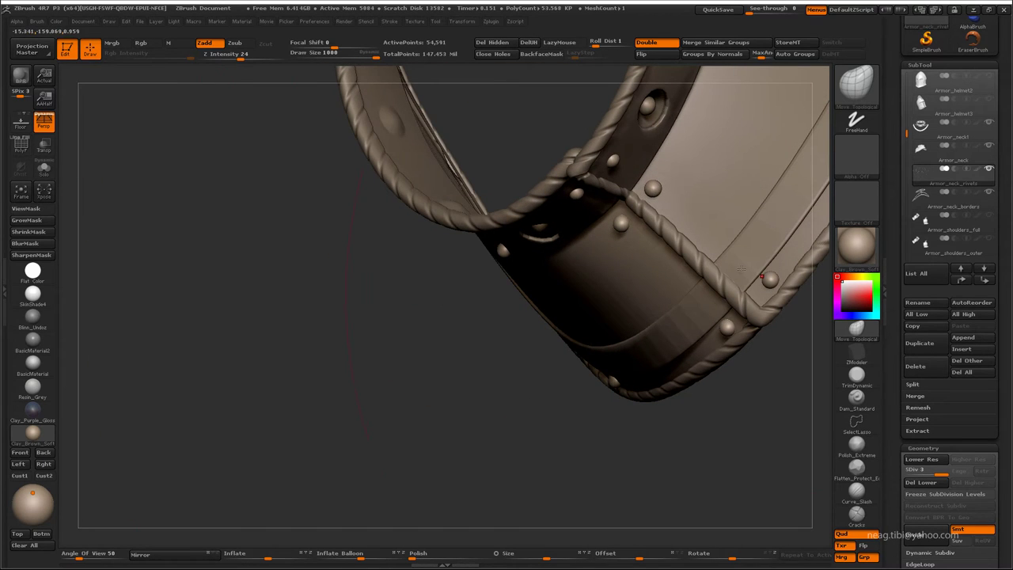
{"action": "mouse_move", "coordinate": [741, 269]}
{"action": "left_mouse_down"}
{"action": "mouse_move", "coordinate": [626, 225]}
{"action": "mouse_move", "coordinate": [575, 169]}
{"action": "mouse_move", "coordinate": [596, 171]}
{"action": "mouse_move", "coordinate": [636, 138]}
{"action": "mouse_move", "coordinate": [575, 347]}
{"action": "mouse_move", "coordinate": [511, 289]}
{"action": "mouse_move", "coordinate": [492, 327]}
{"action": "mouse_move", "coordinate": [568, 263]}
{"action": "mouse_move", "coordinate": [606, 198]}
{"action": "mouse_move", "coordinate": [589, 238]}
{"action": "mouse_move", "coordinate": [690, 172]}
{"action": "mouse_move", "coordinate": [369, 55]}
{"action": "left_mouse_up"}
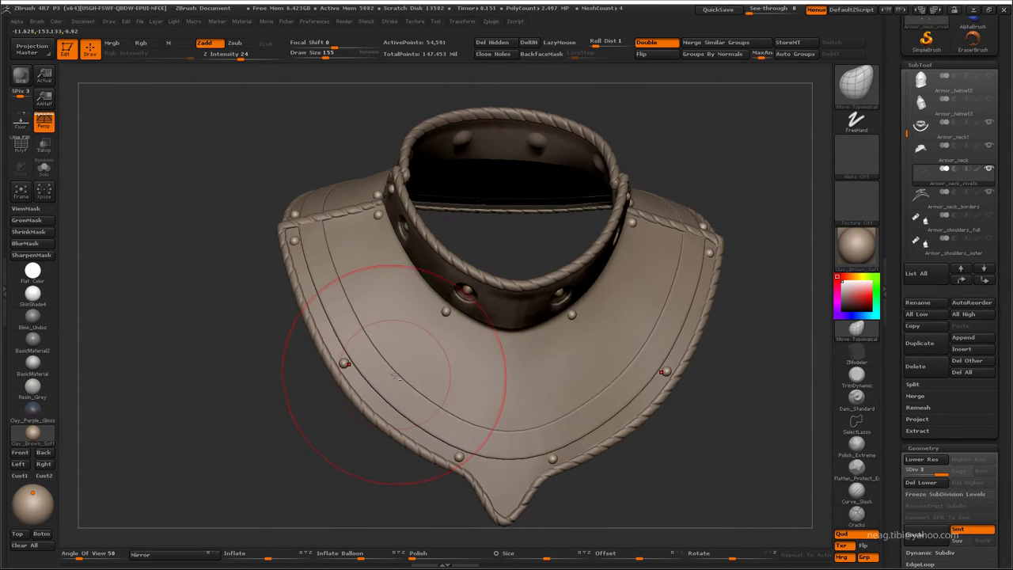
- Solo Armor_neck1 to examine the collar, then step its subdivision level down and back up
{"action": "left_click", "coordinate": [395, 377], "text": "alt"}
{"action": "mouse_move", "coordinate": [373, 319]}
{"action": "left_mouse_down", "text": "alt"}
{"action": "mouse_move", "coordinate": [445, 294]}
{"action": "mouse_move", "coordinate": [75, 195]}
{"action": "left_mouse_up", "text": "alt"}
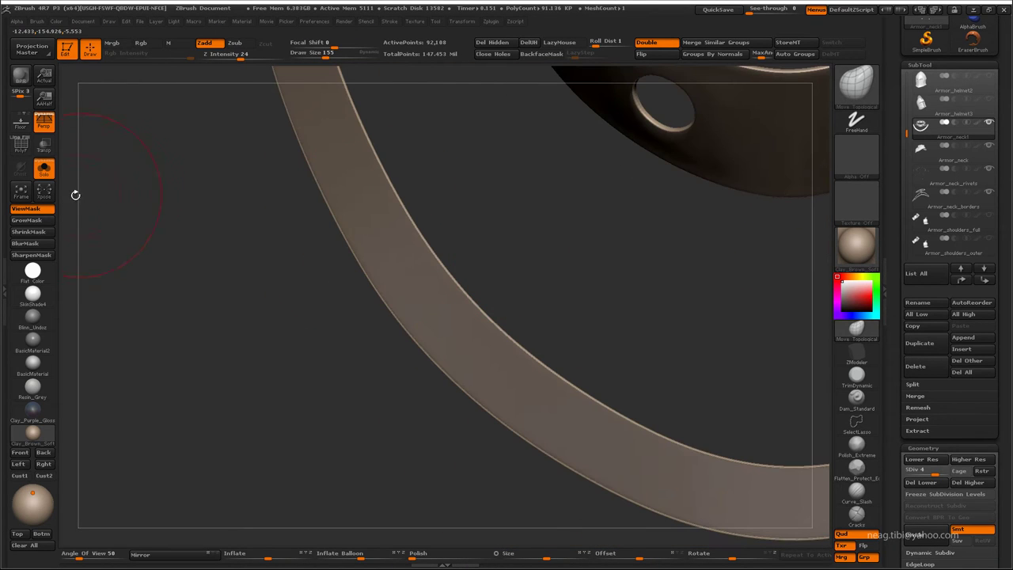
{"action": "left_click", "coordinate": [44, 168]}
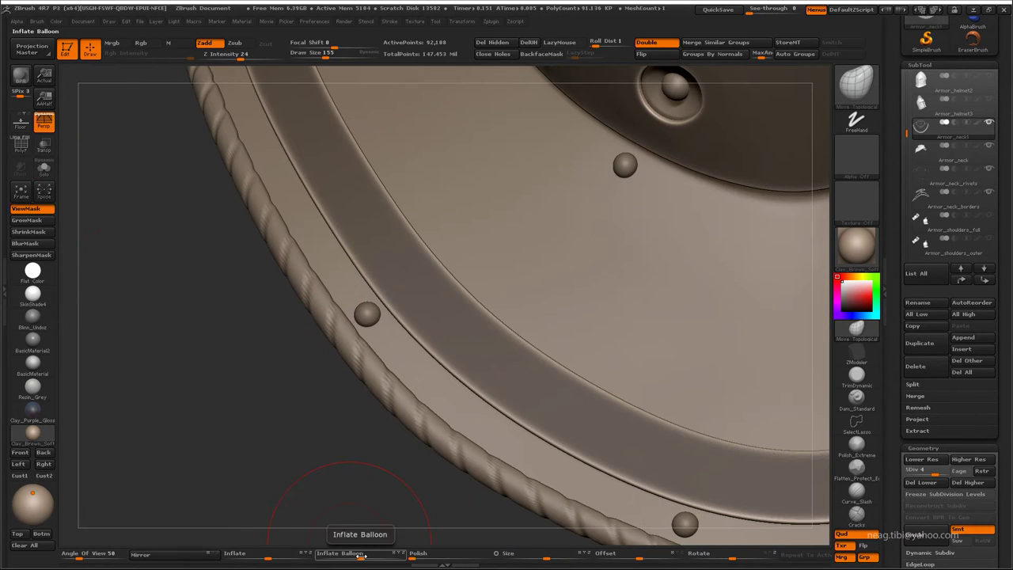
{"action": "mouse_move", "coordinate": [131, 373]}
{"action": "left_mouse_down"}
{"action": "mouse_move", "coordinate": [256, 396]}
{"action": "mouse_move", "coordinate": [296, 450]}
{"action": "mouse_move", "coordinate": [340, 435]}
{"action": "mouse_move", "coordinate": [319, 450]}
{"action": "mouse_move", "coordinate": [360, 482]}
{"action": "mouse_move", "coordinate": [602, 242]}
{"action": "mouse_move", "coordinate": [566, 300]}
{"action": "mouse_move", "coordinate": [328, 315]}
{"action": "mouse_move", "coordinate": [262, 356]}
{"action": "mouse_move", "coordinate": [238, 328]}
{"action": "mouse_move", "coordinate": [294, 367]}
{"action": "mouse_move", "coordinate": [266, 333]}
{"action": "mouse_move", "coordinate": [194, 325]}
{"action": "mouse_move", "coordinate": [283, 233]}
{"action": "mouse_move", "coordinate": [260, 337]}
{"action": "left_mouse_up"}
{"action": "key", "text": "d"}
{"action": "key", "text": "shift+d"}
{"action": "key", "text": "shift+d"}
{"action": "key", "text": "shift+d"}
{"action": "key", "text": "space"}
{"action": "key", "text": "d"}
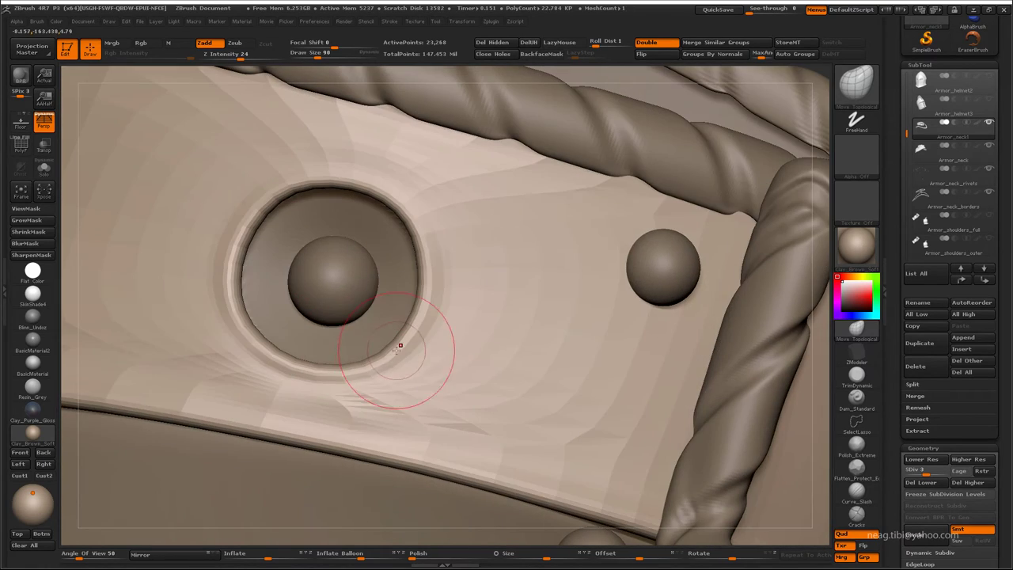
- Inspect the collar's vertical strap, rivets and rope trim up close from several angles
{"action": "left_click_drag", "start_coordinate": [399, 344], "coordinate": [414, 232]}
{"action": "mouse_move", "coordinate": [302, 262]}
{"action": "left_mouse_down"}
{"action": "mouse_move", "coordinate": [520, 222]}
{"action": "mouse_move", "coordinate": [407, 316]}
{"action": "mouse_move", "coordinate": [350, 318]}
{"action": "mouse_move", "coordinate": [368, 261]}
{"action": "left_mouse_up"}
{"action": "mouse_move", "coordinate": [465, 258]}
{"action": "left_mouse_down"}
{"action": "mouse_move", "coordinate": [340, 339]}
{"action": "mouse_move", "coordinate": [376, 362]}
{"action": "mouse_move", "coordinate": [392, 357]}
{"action": "mouse_move", "coordinate": [464, 186]}
{"action": "mouse_move", "coordinate": [457, 219]}
{"action": "mouse_move", "coordinate": [466, 261]}
{"action": "mouse_move", "coordinate": [568, 211]}
{"action": "mouse_move", "coordinate": [354, 231]}
{"action": "mouse_move", "coordinate": [436, 330]}
{"action": "left_mouse_up"}
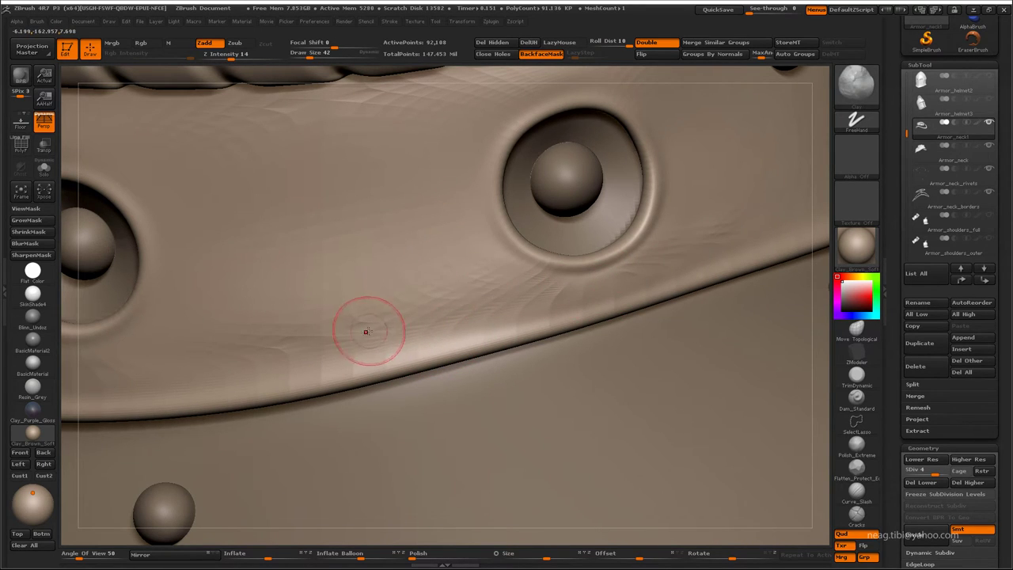
{"action": "mouse_move", "coordinate": [366, 331]}
{"action": "left_mouse_down"}
{"action": "mouse_move", "coordinate": [523, 276]}
{"action": "mouse_move", "coordinate": [340, 237]}
{"action": "mouse_move", "coordinate": [202, 239]}
{"action": "left_mouse_up"}
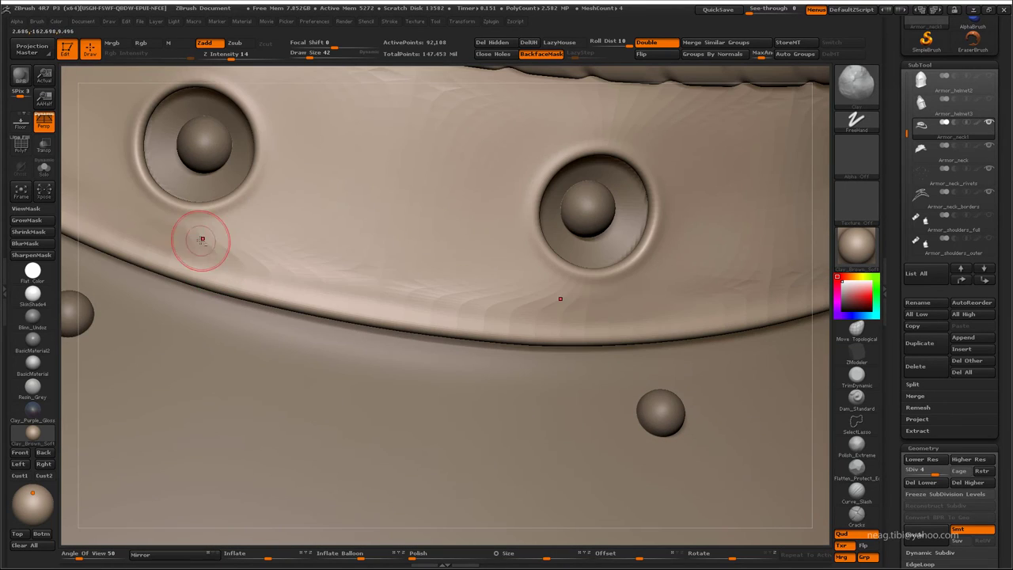
{"action": "left_click_drag", "start_coordinate": [343, 276], "coordinate": [361, 246]}
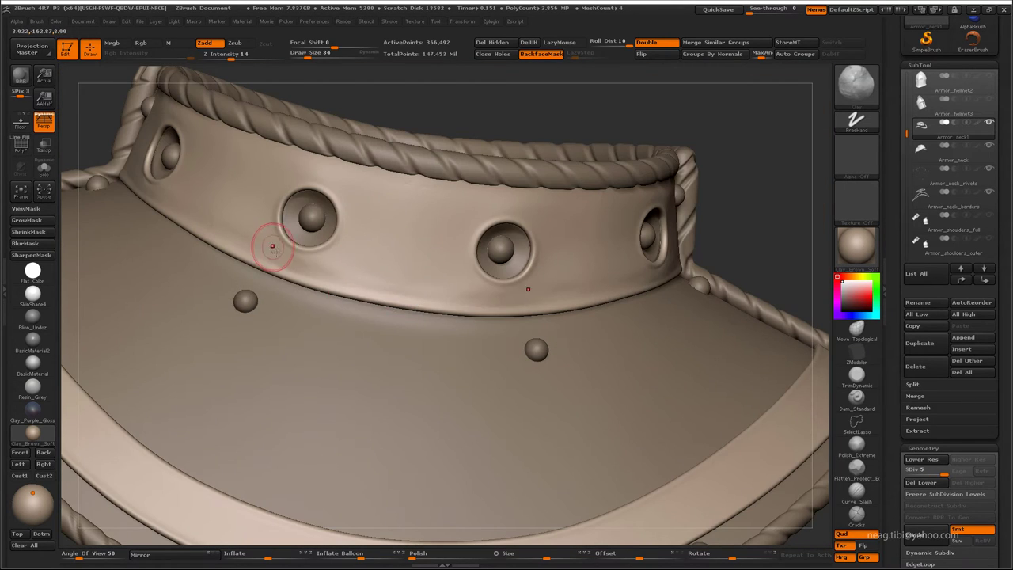
{"action": "left_click_drag", "start_coordinate": [272, 247], "coordinate": [295, 284]}
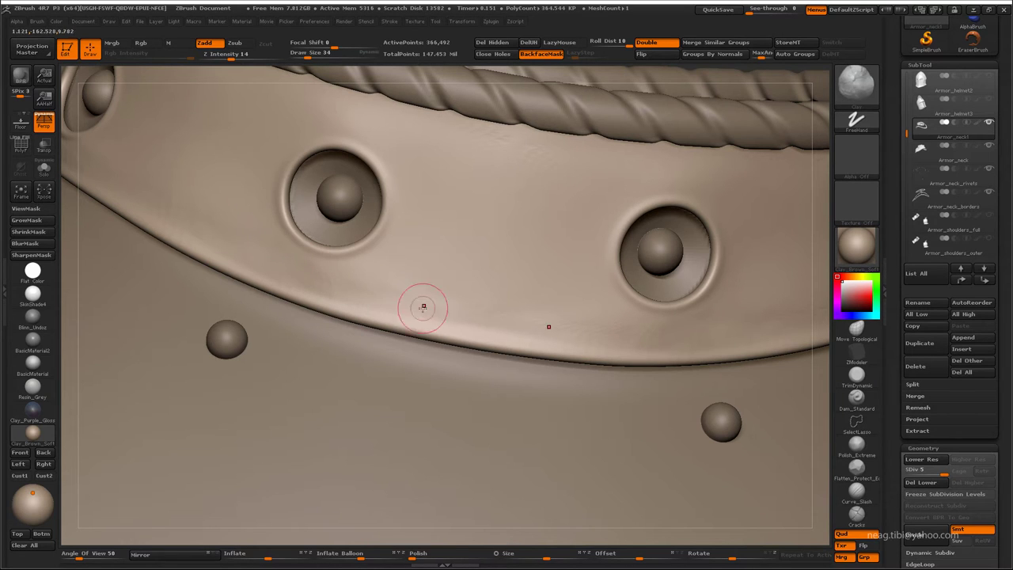
{"action": "mouse_move", "coordinate": [415, 292]}
{"action": "left_mouse_down"}
{"action": "mouse_move", "coordinate": [303, 281]}
{"action": "mouse_move", "coordinate": [334, 400]}
{"action": "left_mouse_up"}
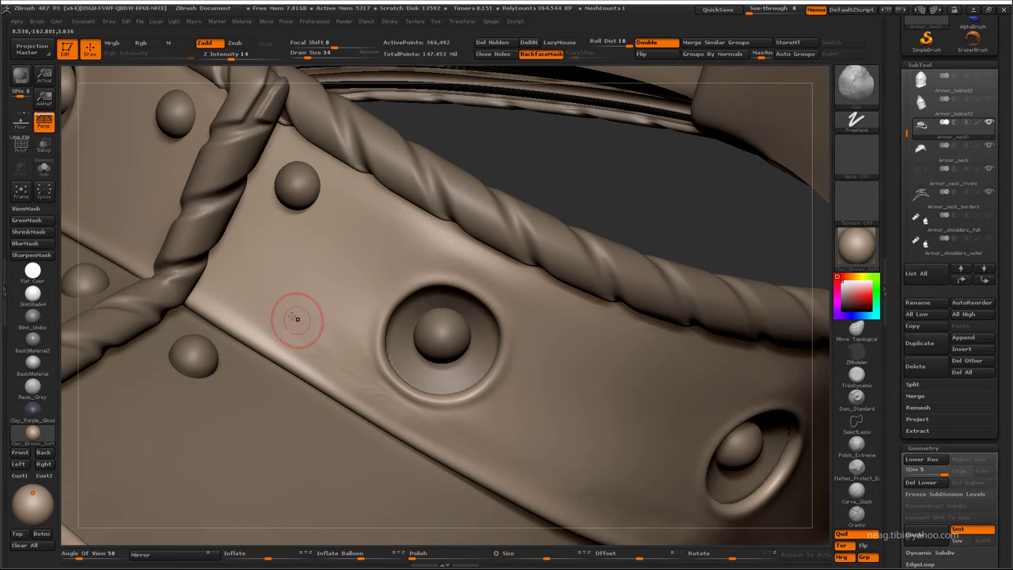
{"action": "mouse_move", "coordinate": [345, 365]}
{"action": "left_mouse_down"}
{"action": "mouse_move", "coordinate": [324, 324]}
{"action": "mouse_move", "coordinate": [545, 171]}
{"action": "mouse_move", "coordinate": [414, 428]}
{"action": "mouse_move", "coordinate": [504, 338]}
{"action": "mouse_move", "coordinate": [525, 428]}
{"action": "mouse_move", "coordinate": [525, 242]}
{"action": "mouse_move", "coordinate": [559, 213]}
{"action": "mouse_move", "coordinate": [525, 176]}
{"action": "mouse_move", "coordinate": [619, 177]}
{"action": "mouse_move", "coordinate": [602, 219]}
{"action": "left_mouse_up"}
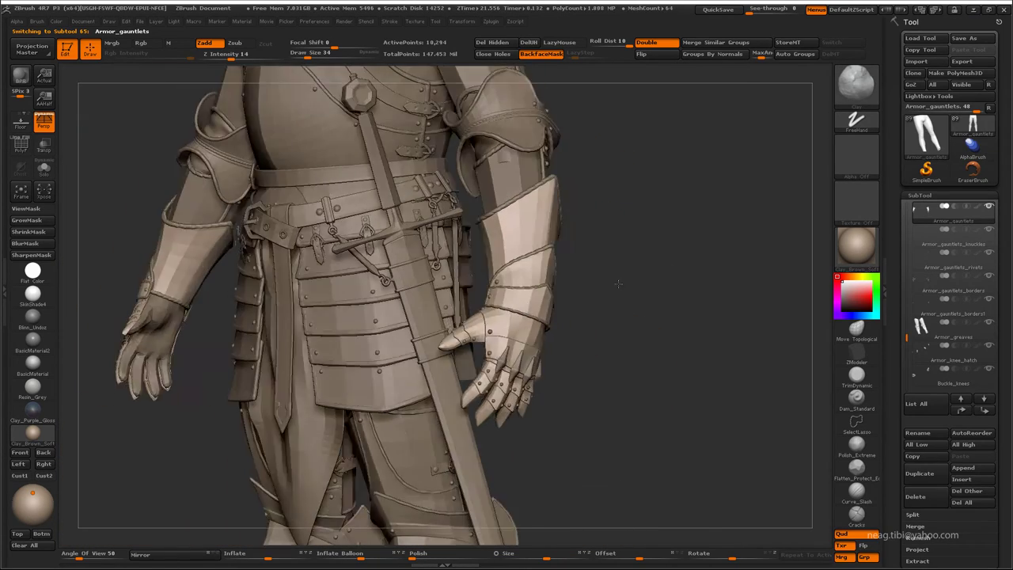
- Isolate the duplicated gauntlet with polygroups showing and delete everything except the green cuff group
{"action": "left_click_drag", "start_coordinate": [731, 210], "coordinate": [734, 248]}
{"action": "mouse_move", "coordinate": [668, 218]}
{"action": "left_mouse_down"}
{"action": "mouse_move", "coordinate": [739, 229]}
{"action": "mouse_move", "coordinate": [731, 228]}
{"action": "left_mouse_up"}
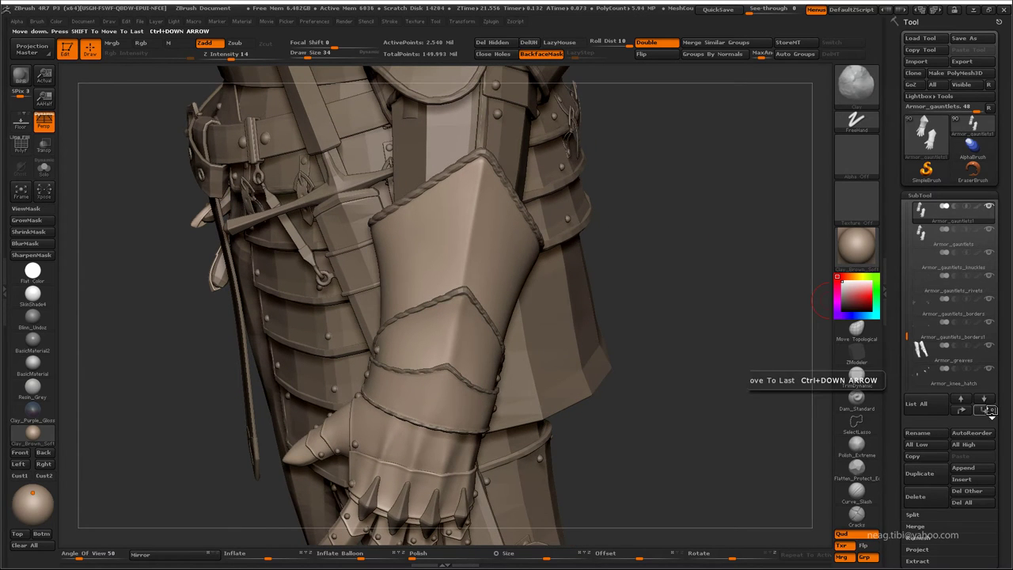
{"action": "key", "text": "shift+alt+s"}
{"action": "key", "text": "shift+f"}
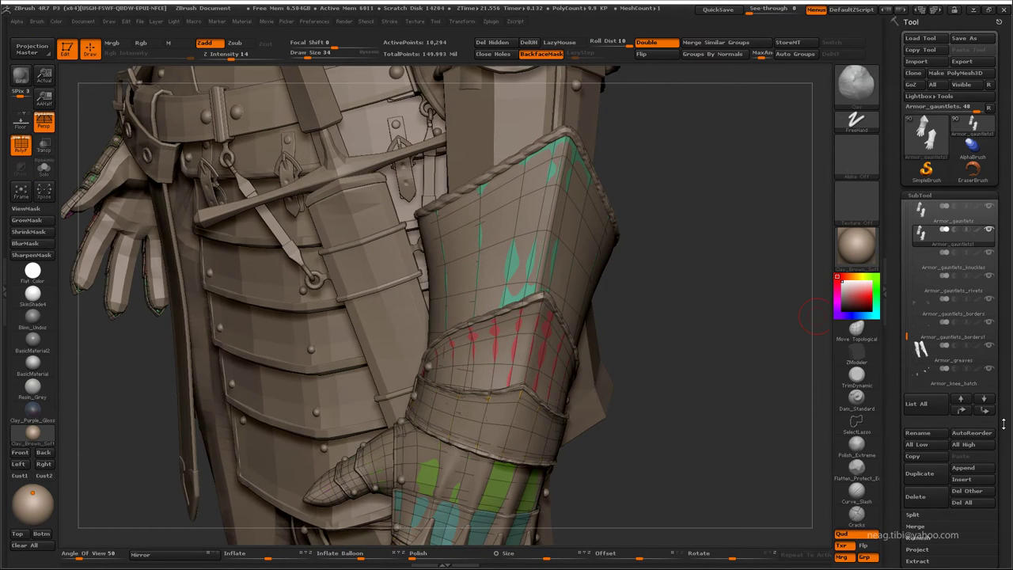
{"action": "scroll", "coordinate": [999, 354], "scroll_direction": "down", "scroll_amount": 3}
{"action": "scroll", "coordinate": [999, 354], "scroll_direction": "down", "scroll_amount": 3}
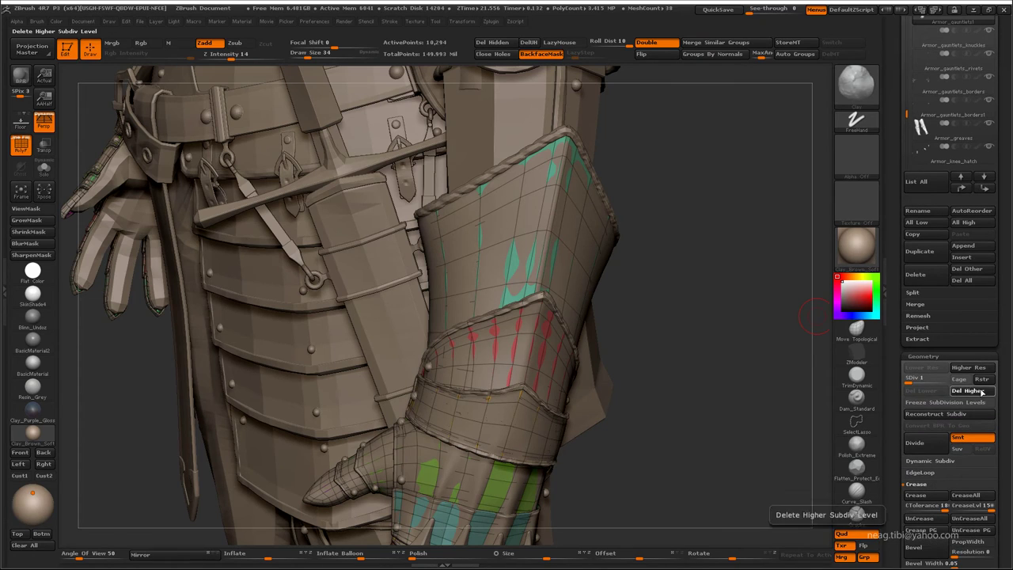
{"action": "key", "text": "shift+alt+s"}
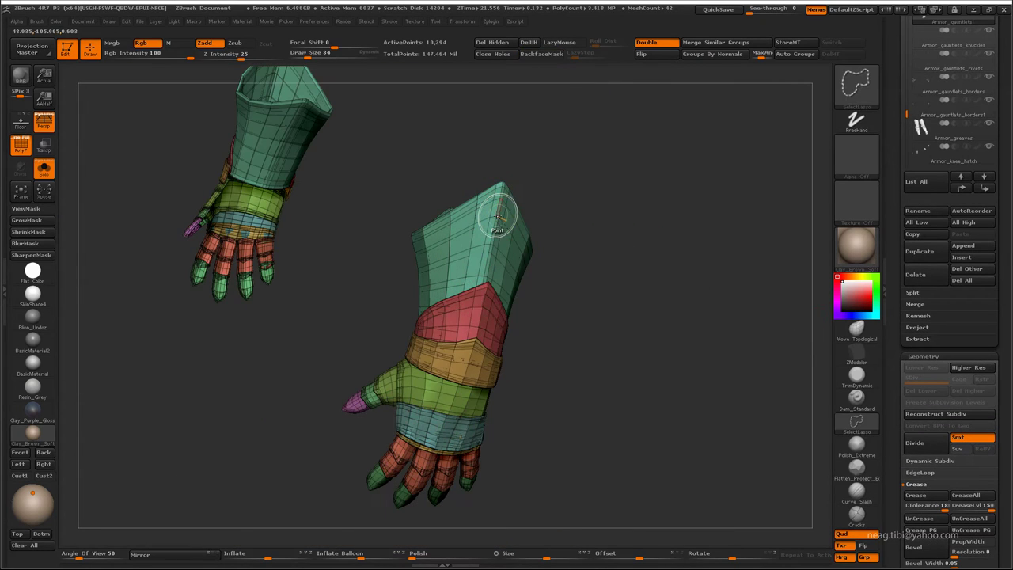
{"action": "left_click", "coordinate": [497, 218], "text": "ctrl+shift"}
{"action": "left_click", "coordinate": [710, 55]}
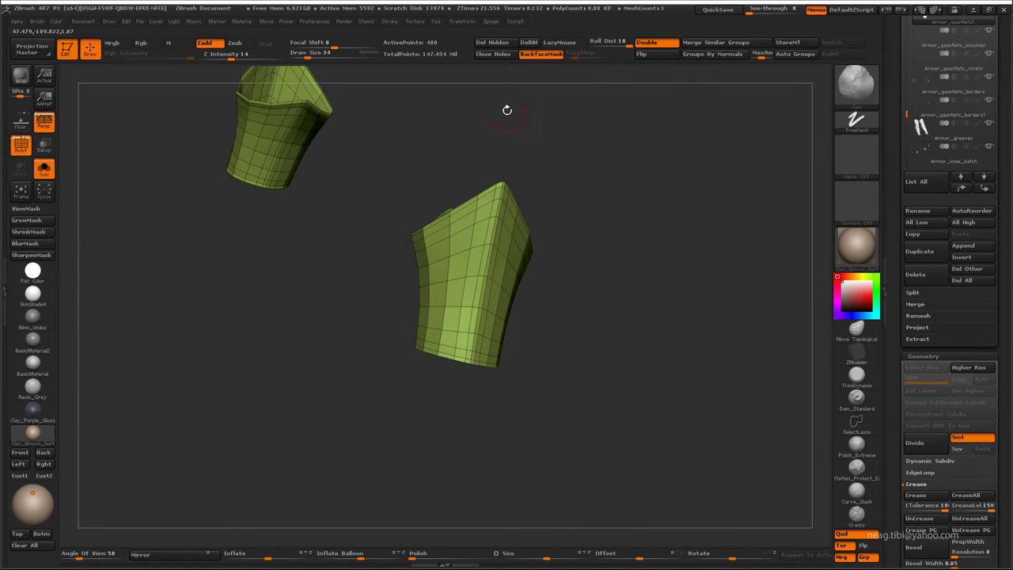
- Hide and remove a middle band of polygons, splitting the cuff into two pieces
{"action": "left_click_drag", "start_coordinate": [570, 237], "coordinate": [612, 286]}
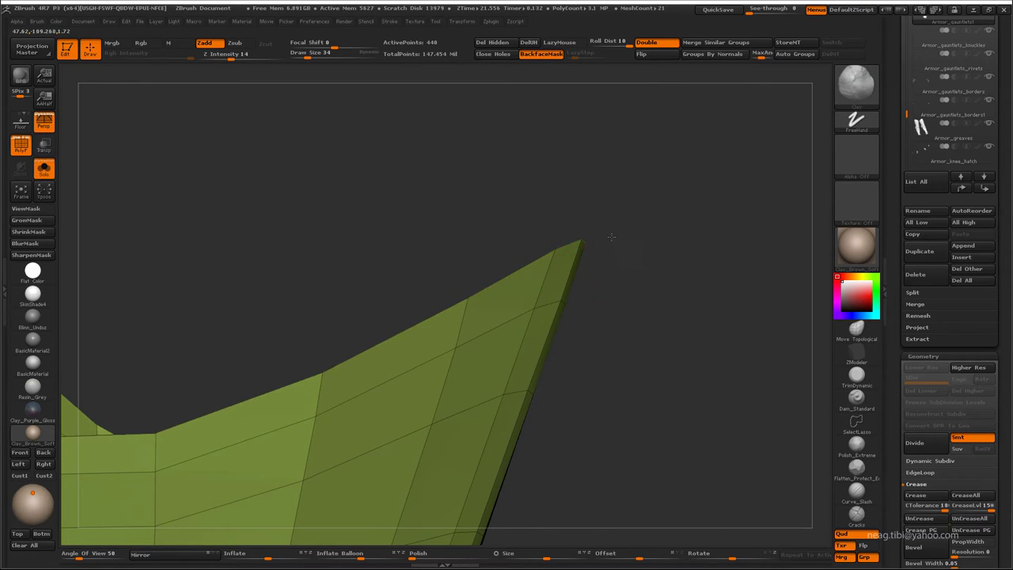
{"action": "left_click", "coordinate": [637, 270], "text": "ctrl+shift"}
{"action": "left_click_drag", "start_coordinate": [636, 270], "coordinate": [634, 270]}
{"action": "key", "text": "shift+alt+s"}
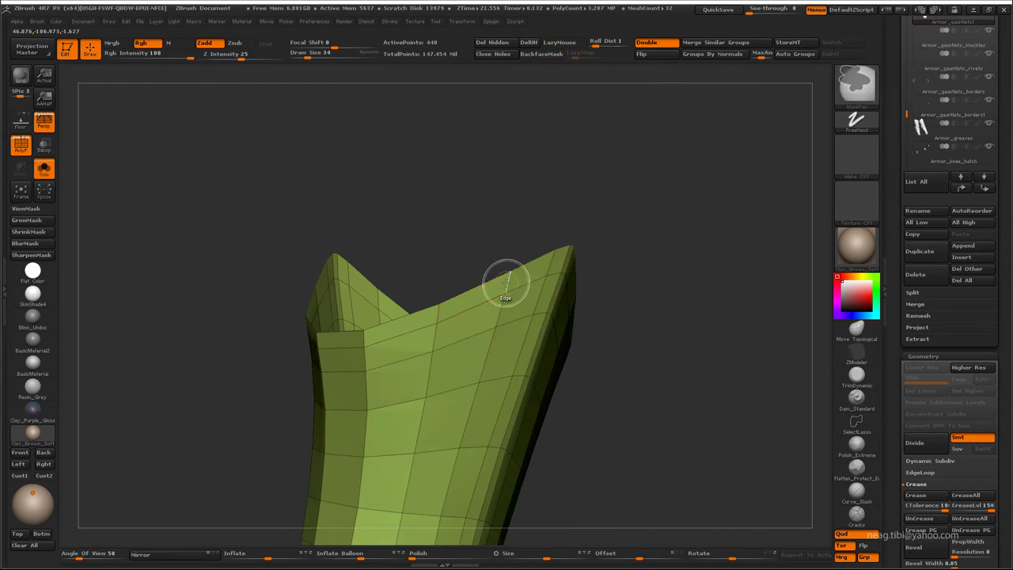
{"action": "key", "text": "shift+alt+s"}
{"action": "left_click_drag", "start_coordinate": [625, 310], "coordinate": [475, 323]}
{"action": "key", "text": "shift+alt+s"}
{"action": "left_click", "coordinate": [463, 358]}
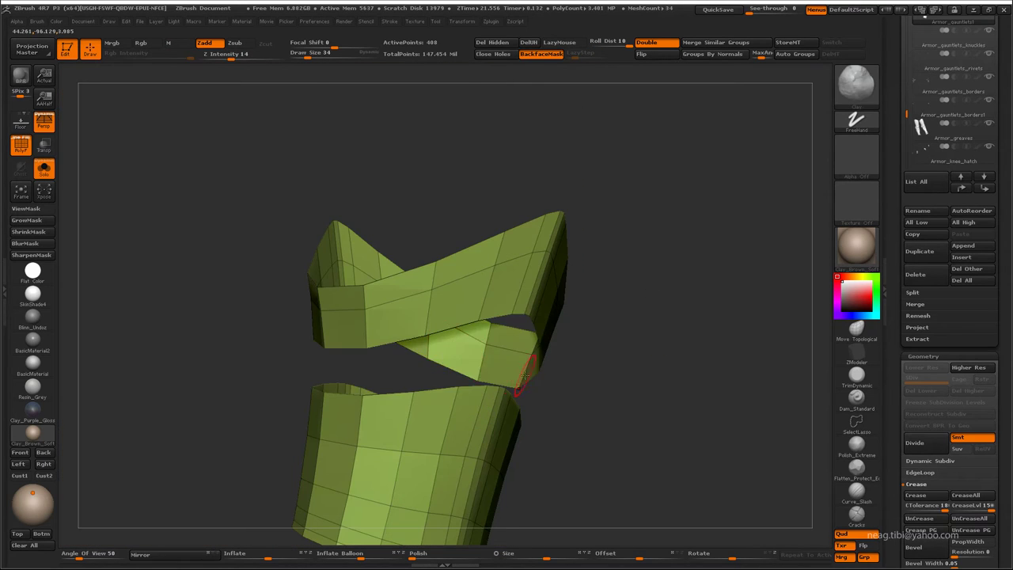
- Hide the lower cuff piece, keeping only the 68-point upper wrist band
{"action": "key", "text": "shift+alt+s"}
{"action": "mouse_move", "coordinate": [463, 358]}
{"action": "left_mouse_down"}
{"action": "mouse_move", "coordinate": [479, 366]}
{"action": "mouse_move", "coordinate": [569, 82]}
{"action": "left_mouse_up"}
{"action": "key", "text": "shift+alt+s"}
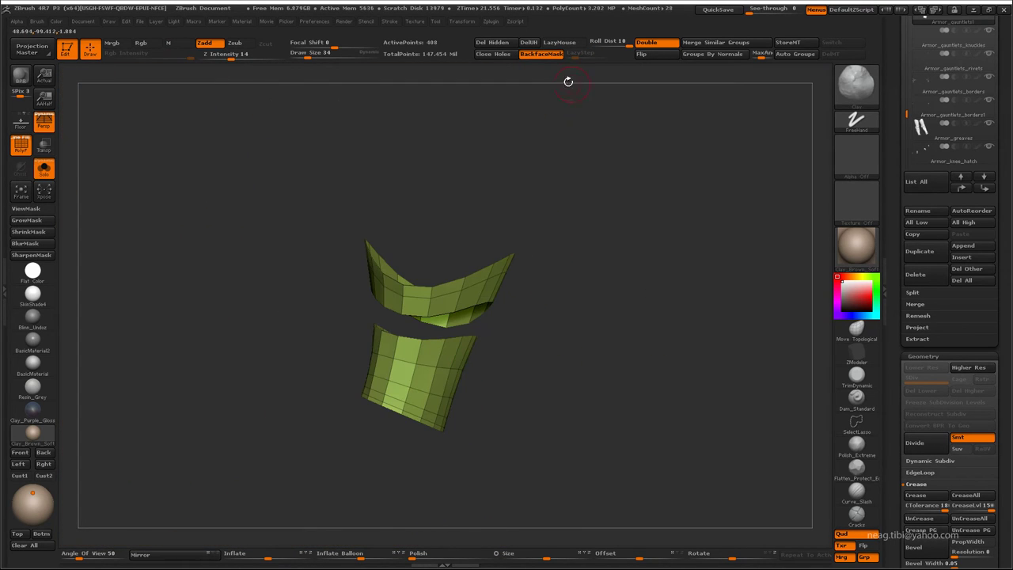
{"action": "key", "text": "shift+f"}
{"action": "left_click", "coordinate": [439, 289], "text": "ctrl+shift"}
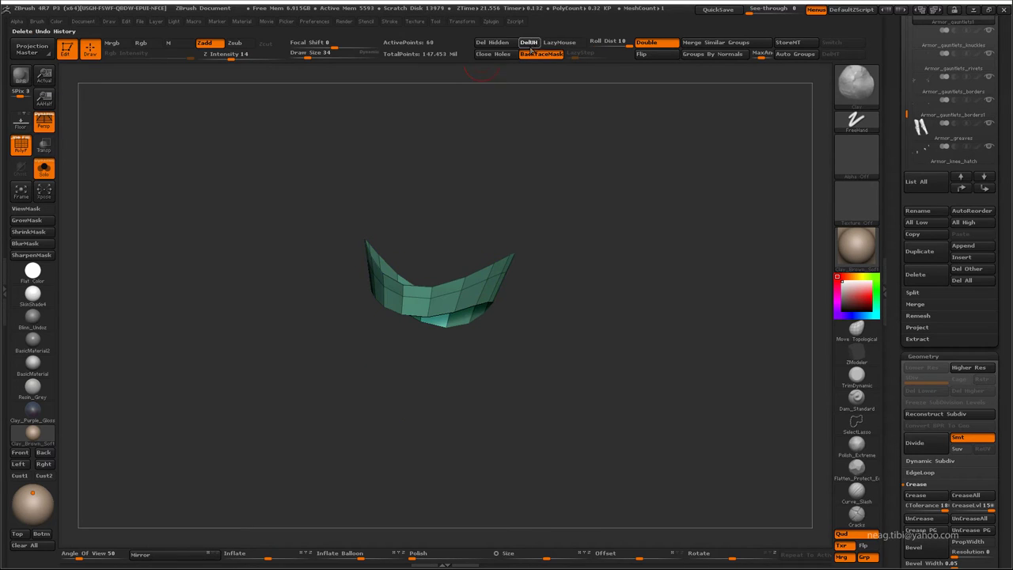
{"action": "mouse_move", "coordinate": [554, 428]}
{"action": "left_mouse_down"}
{"action": "mouse_move", "coordinate": [591, 442]}
{"action": "mouse_move", "coordinate": [591, 385]}
{"action": "left_mouse_up"}
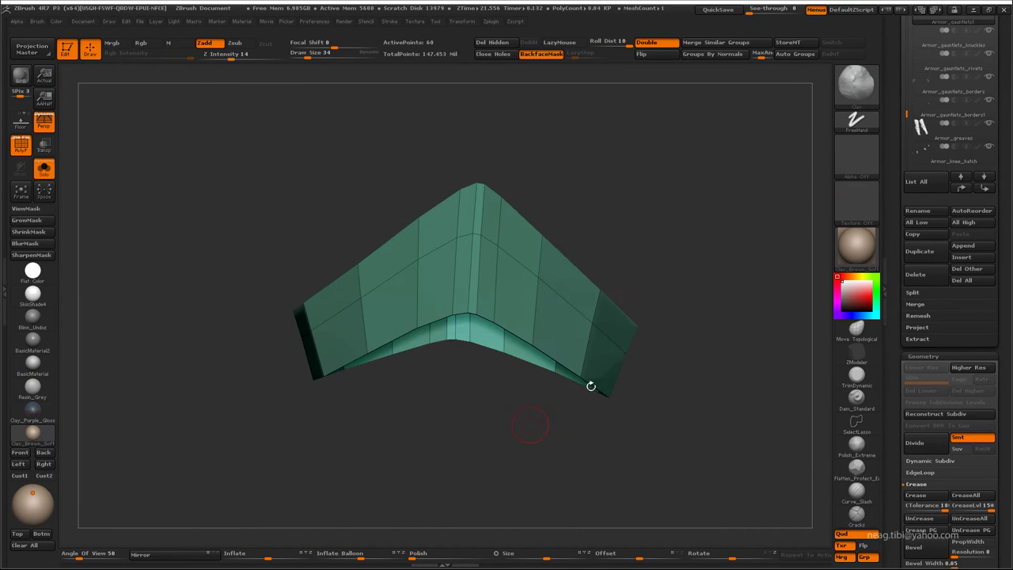
- Add edge loops across the teal band with ZModeler's Slide and Insert EdgeLoop actions, reaching 120 points
{"action": "key", "text": "alt+shift+s"}
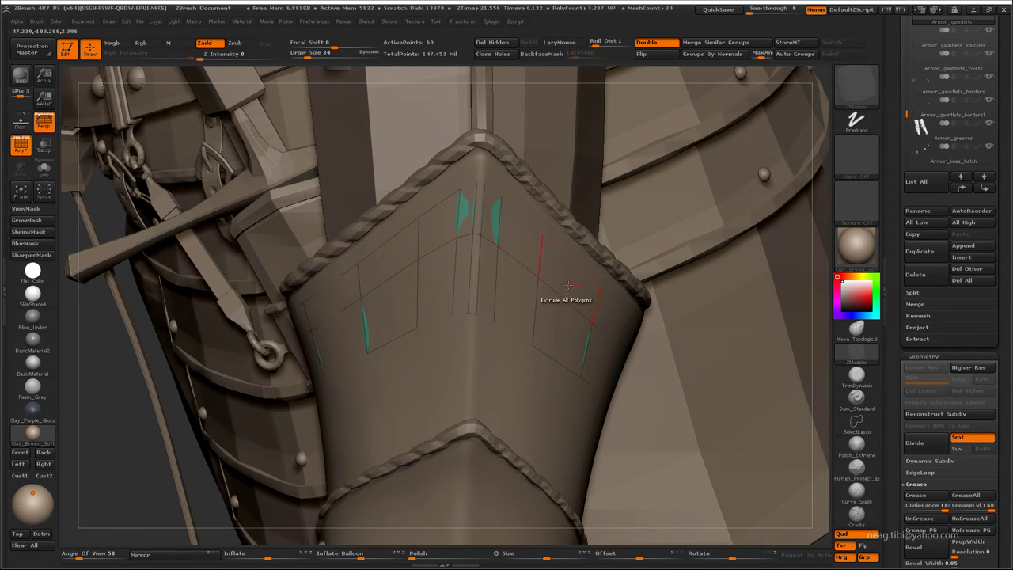
{"action": "key", "text": "space"}
{"action": "key", "text": "alt+shift+s"}
{"action": "key", "text": "alt+shift+s"}
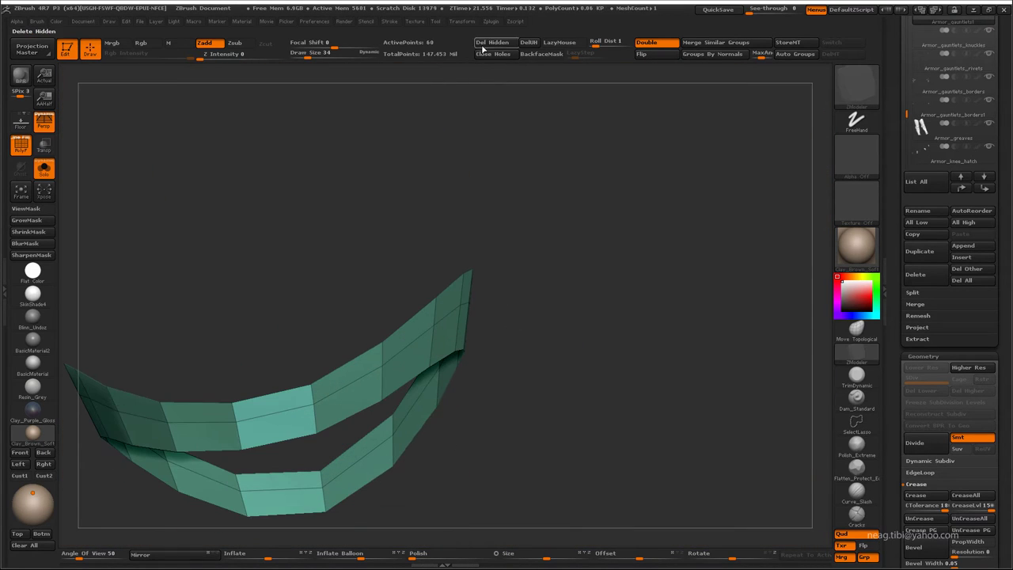
{"action": "key", "text": "space"}
{"action": "left_click", "coordinate": [475, 305]}
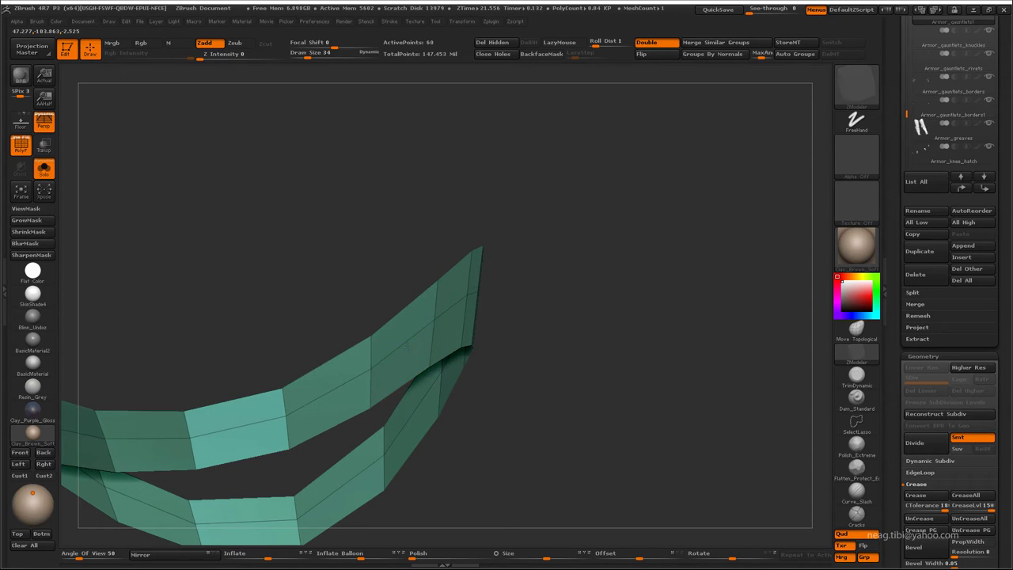
{"action": "key", "text": "space"}
{"action": "left_click", "coordinate": [398, 309]}
{"action": "left_click_drag", "start_coordinate": [407, 360], "coordinate": [605, 176]}
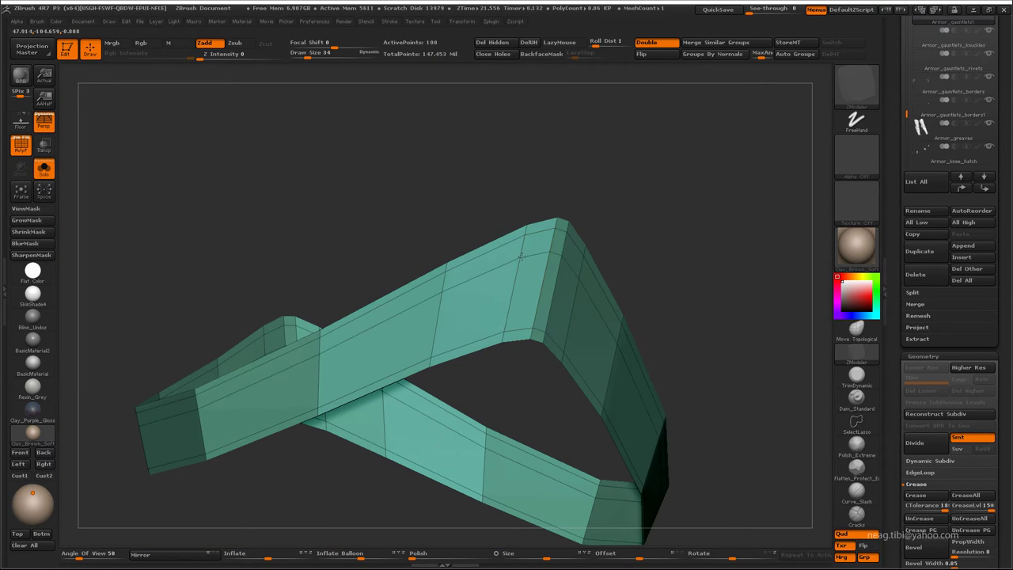
{"action": "left_click_drag", "start_coordinate": [505, 311], "coordinate": [444, 225]}
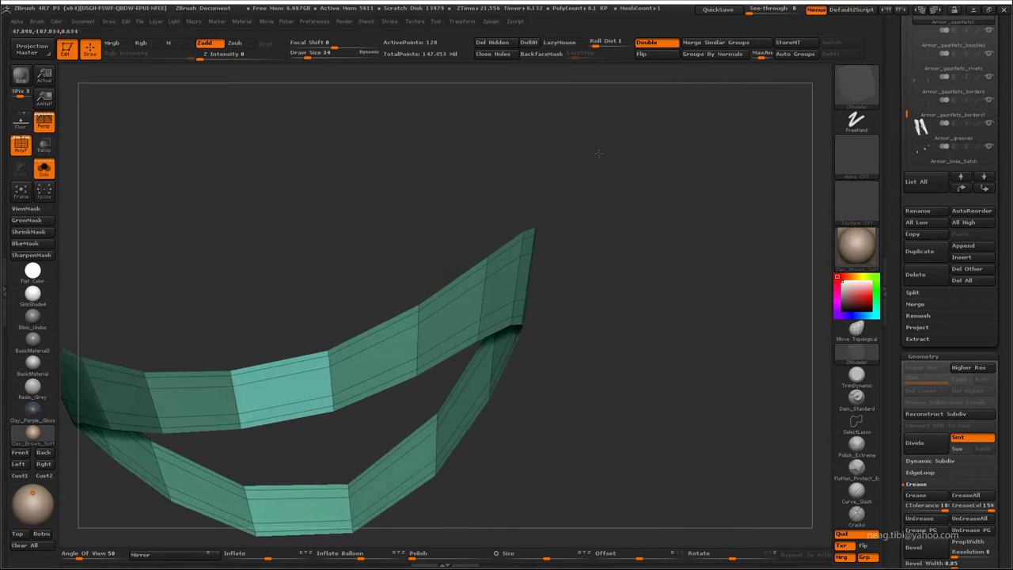
{"action": "key", "text": "space"}
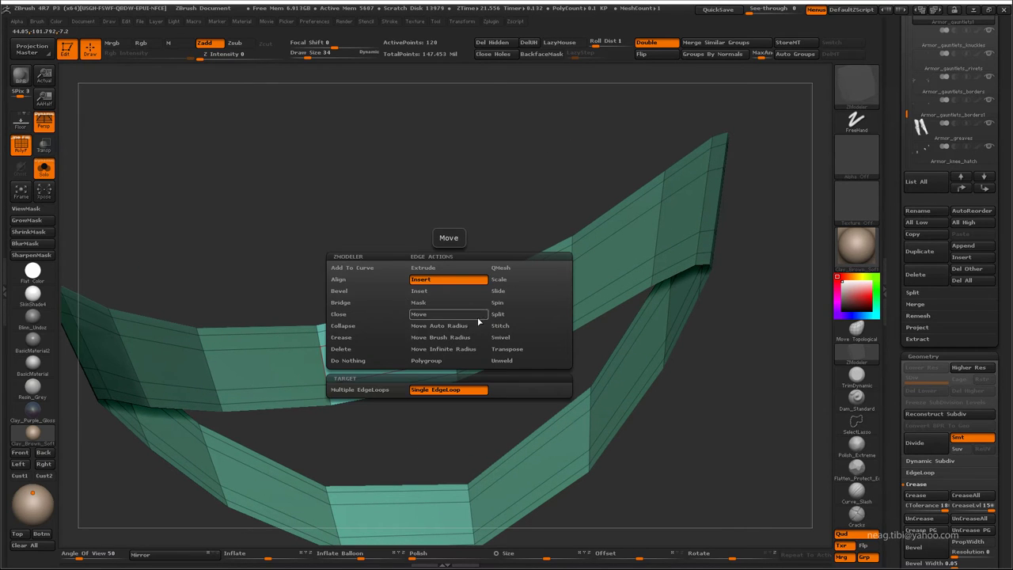
- Bevel edge loops along the wrist band using ZModeler's Bevel action
{"action": "left_click", "coordinate": [373, 297]}
{"action": "left_click_drag", "start_coordinate": [458, 308], "coordinate": [582, 249]}
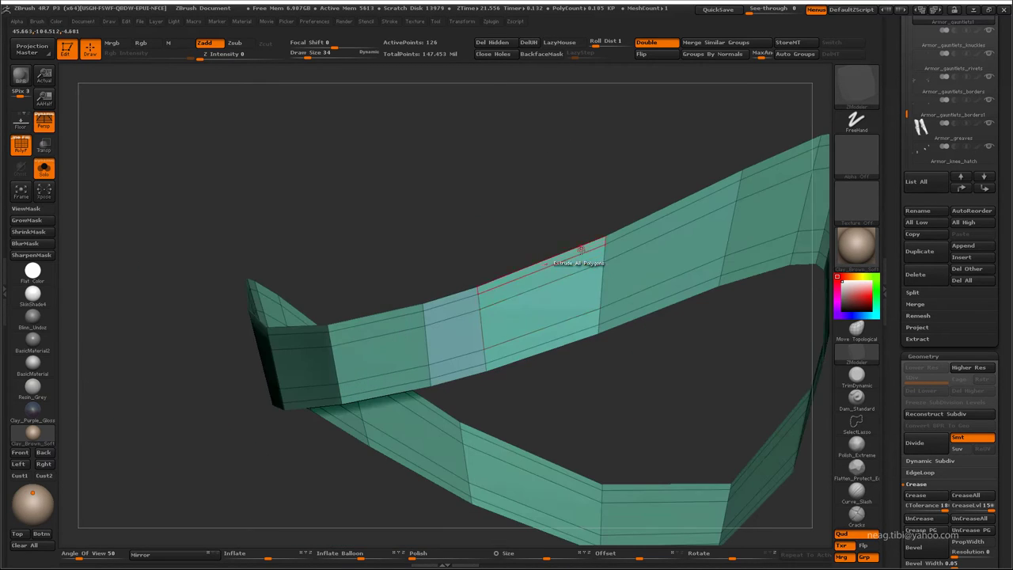
{"action": "left_click_drag", "start_coordinate": [503, 197], "coordinate": [332, 363]}
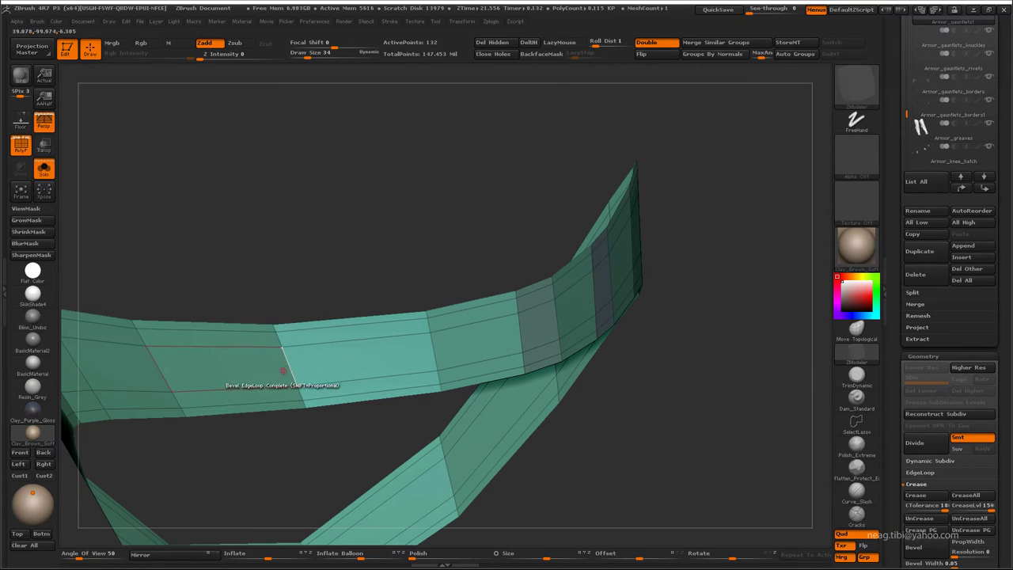
{"action": "key", "text": "shift+f"}
{"action": "left_click_drag", "start_coordinate": [287, 320], "coordinate": [407, 231]}
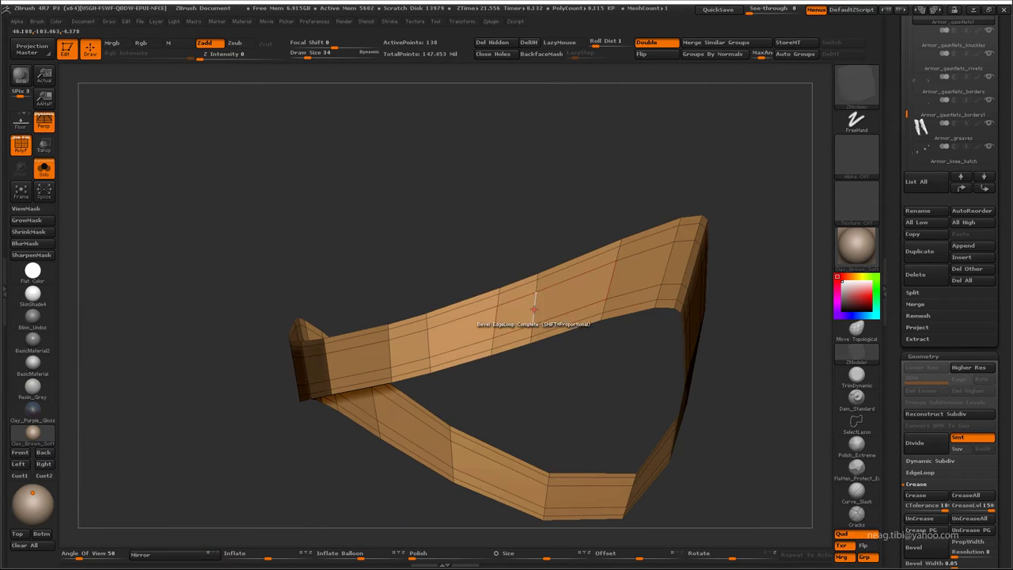
{"action": "key", "text": "space"}
{"action": "left_click", "coordinate": [588, 293]}
{"action": "left_click_drag", "start_coordinate": [588, 293], "coordinate": [542, 229]}
{"action": "left_click_drag", "start_coordinate": [521, 303], "coordinate": [479, 282]}
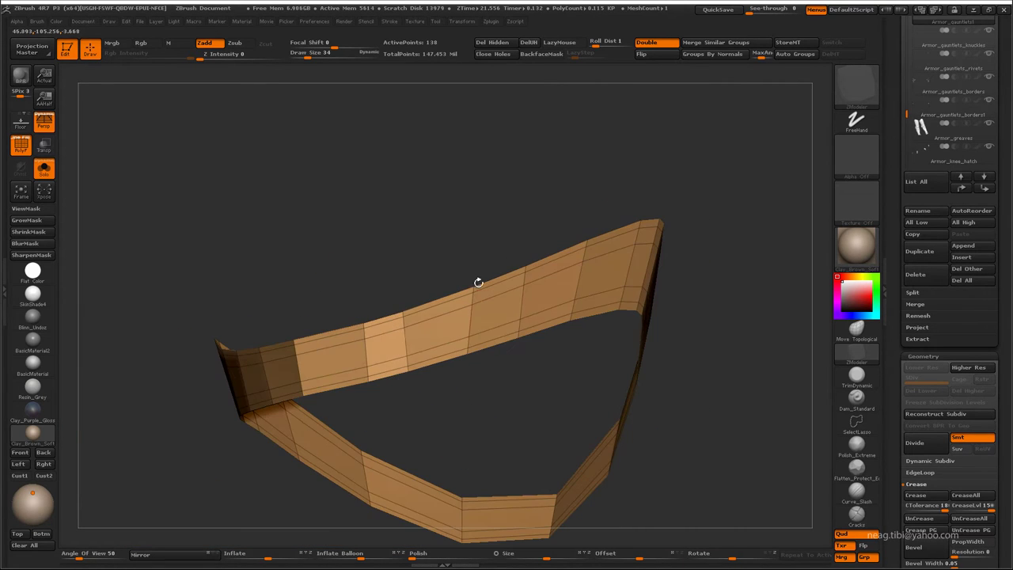
{"action": "mouse_move", "coordinate": [410, 341]}
{"action": "left_mouse_down"}
{"action": "mouse_move", "coordinate": [340, 370]}
{"action": "mouse_move", "coordinate": [433, 210]}
{"action": "mouse_move", "coordinate": [464, 304]}
{"action": "left_mouse_up"}
{"action": "key", "text": "space"}
{"action": "left_click", "coordinate": [464, 304]}
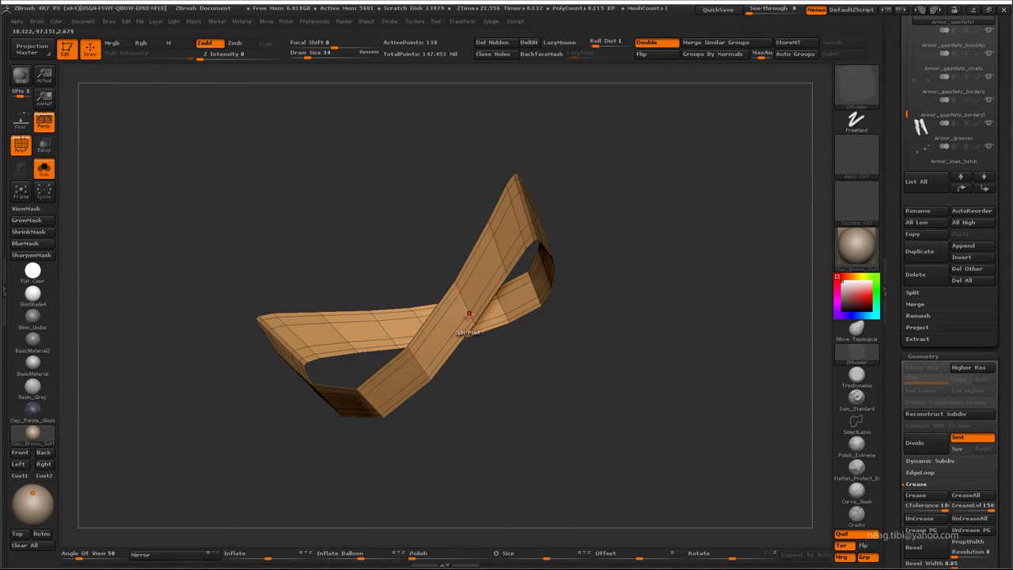
- Insert two more edge loops across the band, set Extrude All Polygons, and turn Solo off
{"action": "key", "text": "space"}
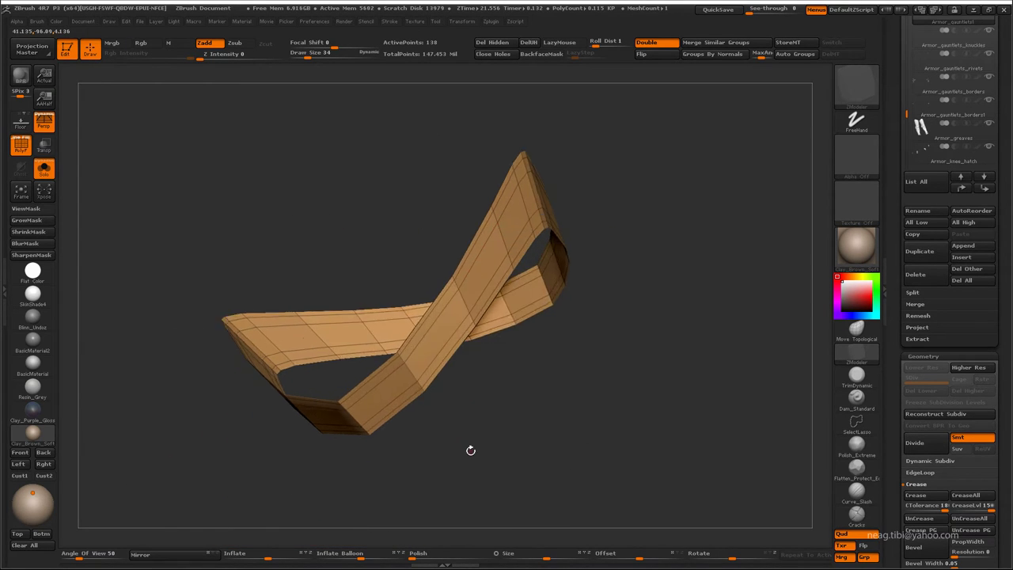
{"action": "left_click_drag", "start_coordinate": [470, 451], "coordinate": [461, 301]}
{"action": "left_click", "coordinate": [467, 281]}
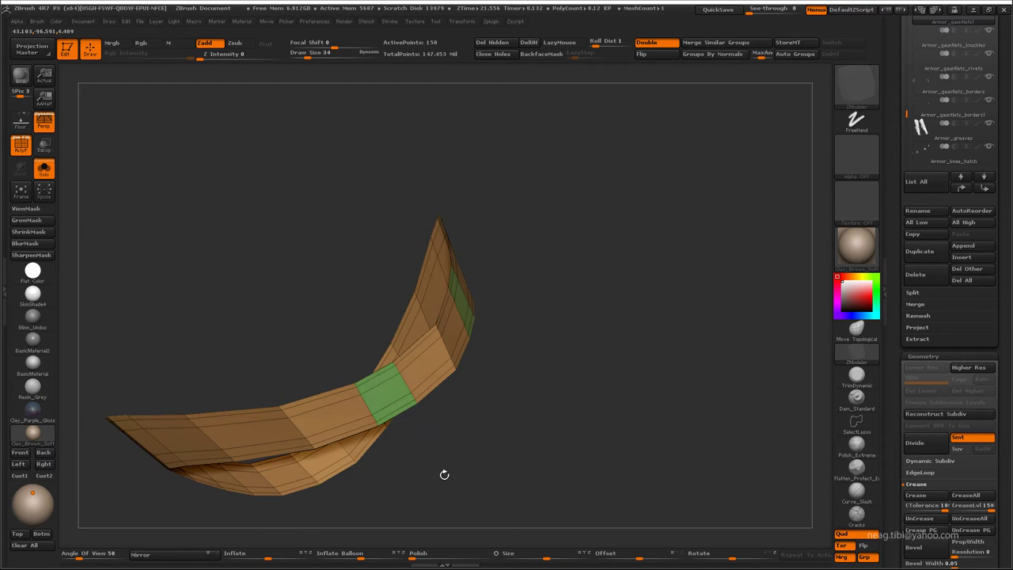
{"action": "mouse_move", "coordinate": [446, 473]}
{"action": "left_mouse_down"}
{"action": "mouse_move", "coordinate": [522, 407]}
{"action": "mouse_move", "coordinate": [517, 429]}
{"action": "mouse_move", "coordinate": [491, 309]}
{"action": "mouse_move", "coordinate": [586, 238]}
{"action": "left_mouse_up"}
{"action": "left_click", "coordinate": [418, 354]}
{"action": "key", "text": "space"}
{"action": "left_click", "coordinate": [563, 293]}
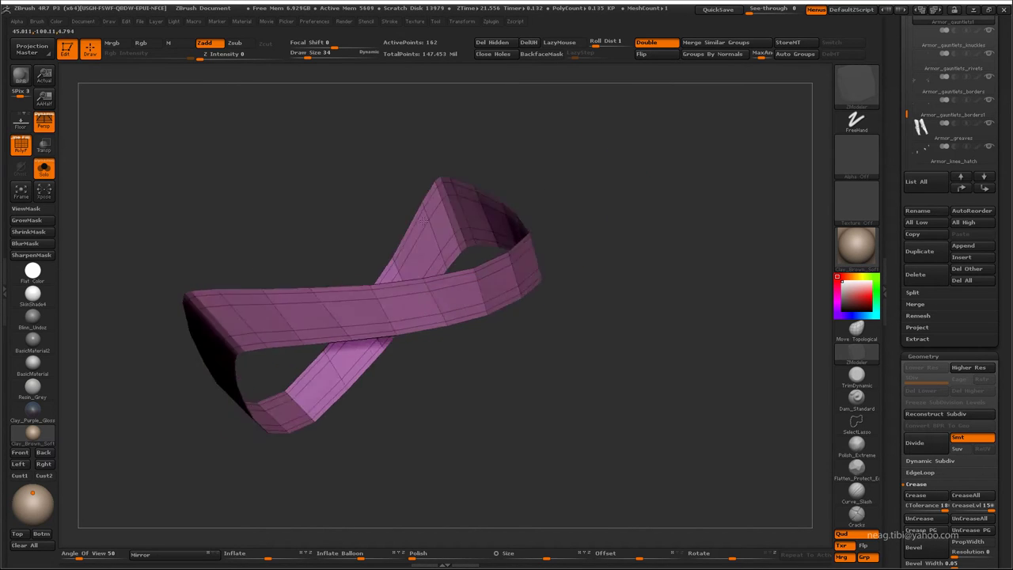
{"action": "left_click_drag", "start_coordinate": [574, 198], "coordinate": [562, 172]}
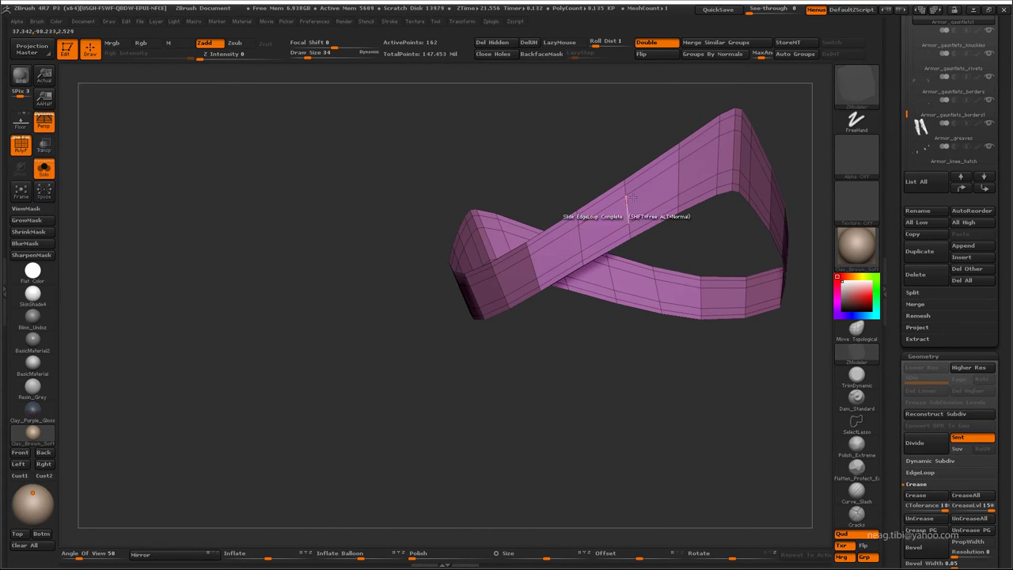
{"action": "mouse_move", "coordinate": [606, 137]}
{"action": "left_mouse_down"}
{"action": "mouse_move", "coordinate": [411, 459]}
{"action": "mouse_move", "coordinate": [532, 323]}
{"action": "mouse_move", "coordinate": [542, 448]}
{"action": "mouse_move", "coordinate": [459, 420]}
{"action": "mouse_move", "coordinate": [531, 429]}
{"action": "mouse_move", "coordinate": [512, 418]}
{"action": "mouse_move", "coordinate": [556, 414]}
{"action": "left_mouse_up"}
{"action": "key", "text": "alt+s"}
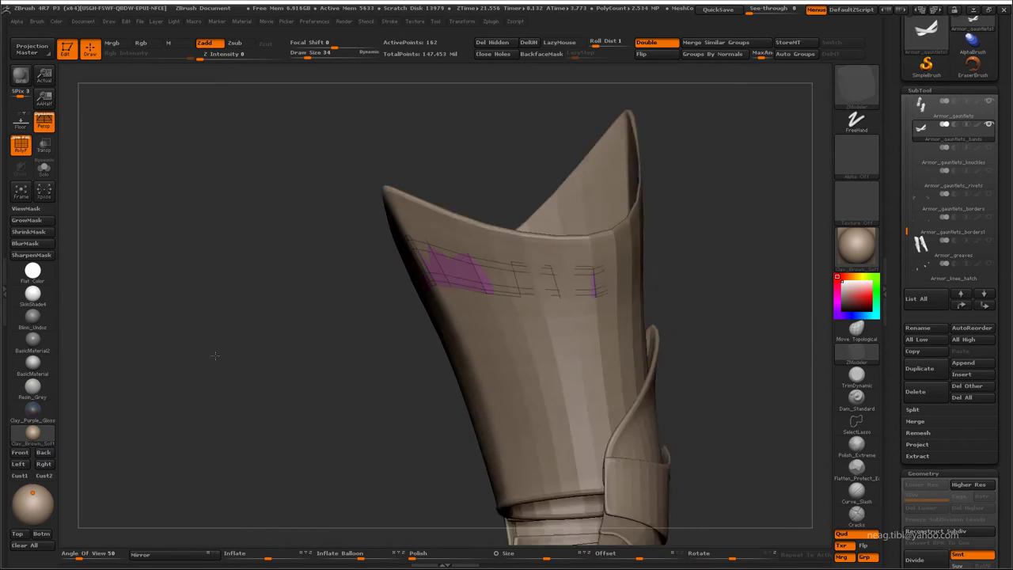
- Extrude the band's polygons outward into a raised strip around the gauntlet cuff
{"action": "left_click", "coordinate": [917, 444]}
{"action": "mouse_move", "coordinate": [665, 298]}
{"action": "left_mouse_down"}
{"action": "mouse_move", "coordinate": [644, 329]}
{"action": "mouse_move", "coordinate": [589, 311]}
{"action": "left_mouse_up"}
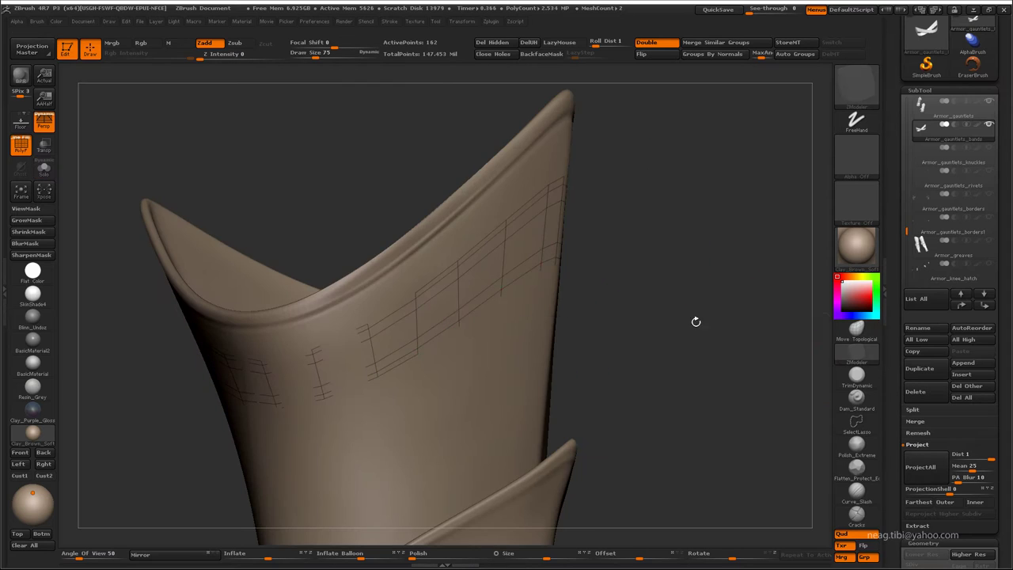
{"action": "key", "text": "space"}
{"action": "left_click", "coordinate": [340, 294]}
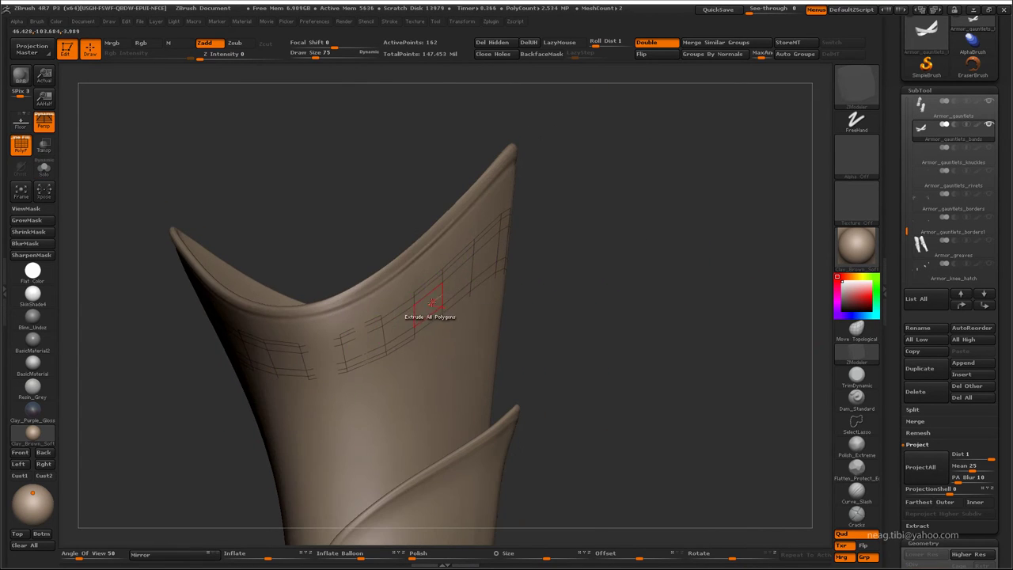
{"action": "mouse_move", "coordinate": [432, 303]}
{"action": "left_mouse_down"}
{"action": "mouse_move", "coordinate": [423, 327]}
{"action": "mouse_move", "coordinate": [554, 238]}
{"action": "left_mouse_up"}
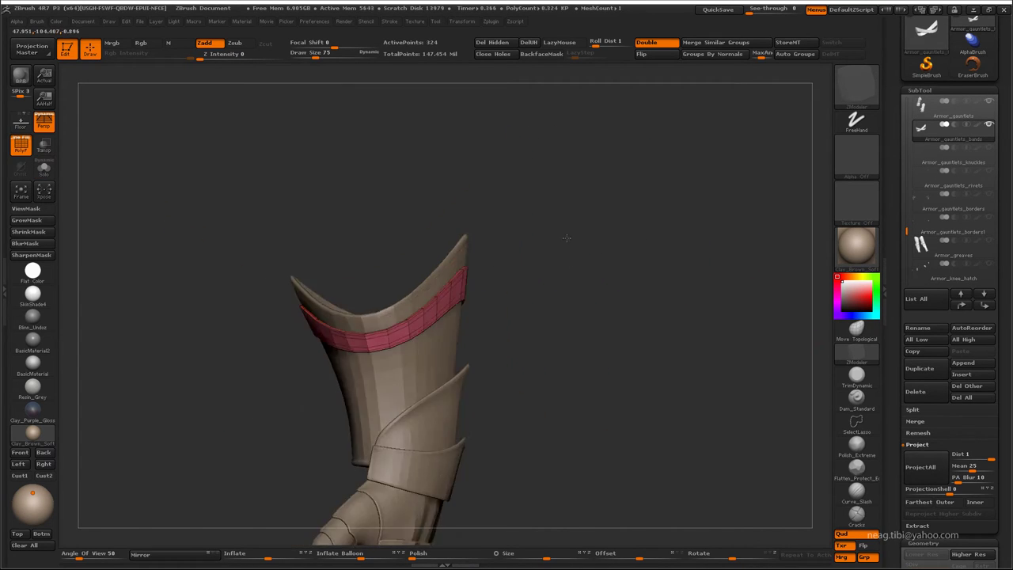
{"action": "left_click", "coordinate": [44, 166]}
{"action": "left_click_drag", "start_coordinate": [383, 277], "coordinate": [423, 281]}
{"action": "left_click", "coordinate": [493, 274], "text": "ctrl+shift"}
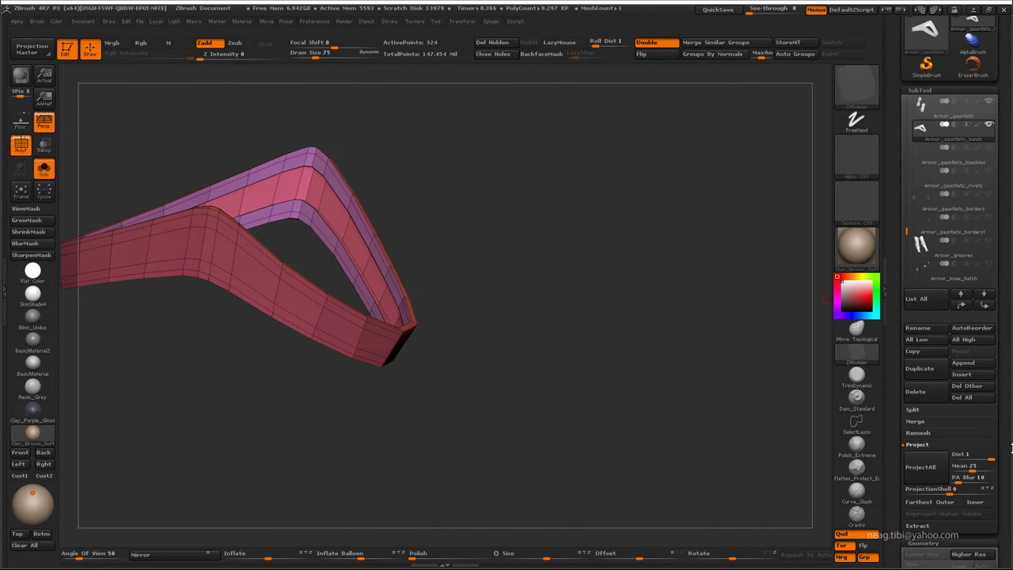
{"action": "left_click", "coordinate": [955, 446]}
{"action": "left_click_drag", "start_coordinate": [607, 380], "coordinate": [486, 344]}
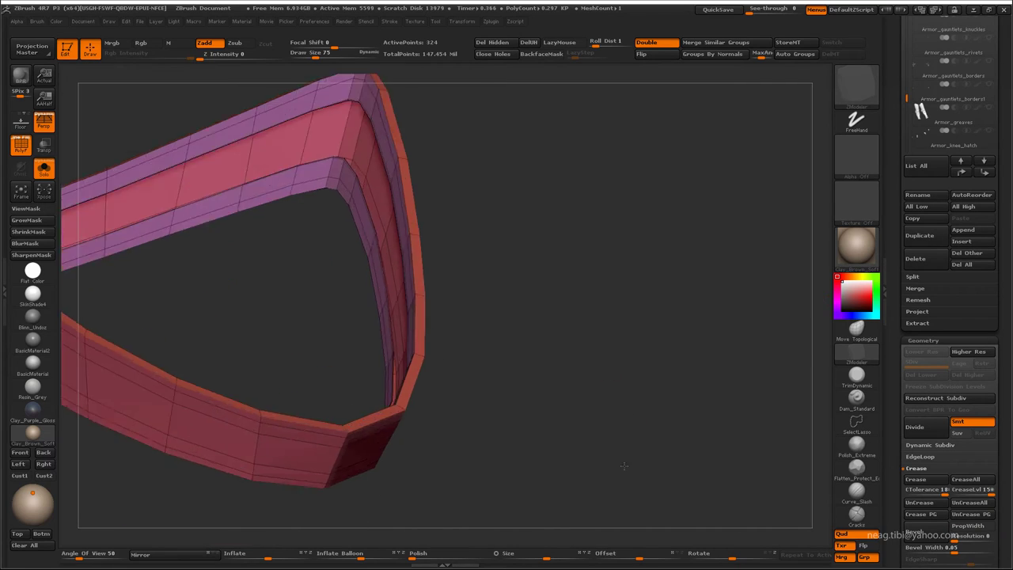
- Insert edge loops on the strip and turn on double-sided display to view both gauntlets
{"action": "key", "text": "b"}
{"action": "key", "text": "z"}
{"action": "key", "text": "m"}
{"action": "key", "text": "space"}
{"action": "left_click", "coordinate": [489, 288]}
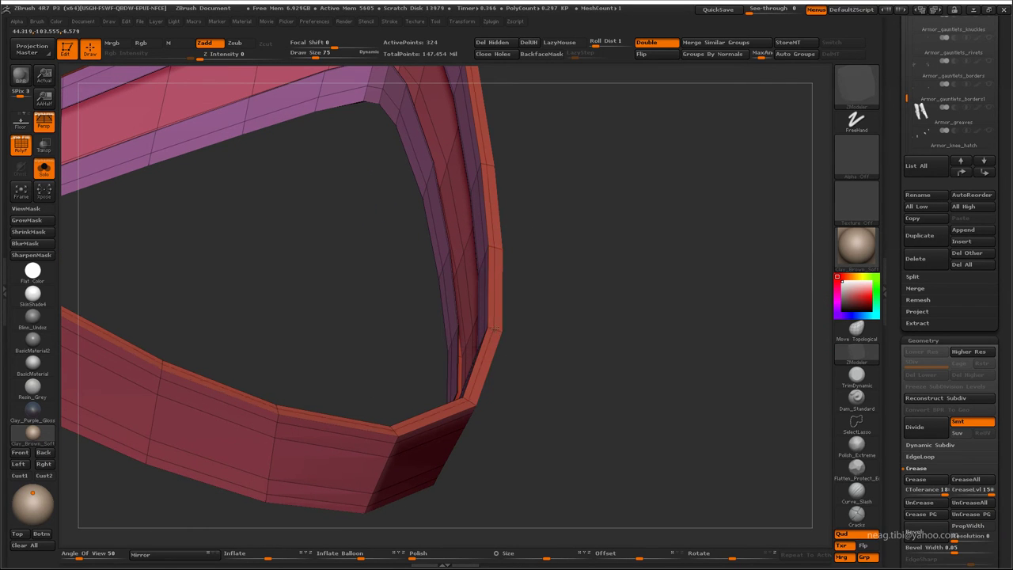
{"action": "mouse_move", "coordinate": [561, 317]}
{"action": "left_mouse_down"}
{"action": "mouse_move", "coordinate": [584, 261]}
{"action": "mouse_move", "coordinate": [475, 238]}
{"action": "mouse_move", "coordinate": [514, 198]}
{"action": "left_mouse_up"}
{"action": "left_click", "coordinate": [44, 168]}
{"action": "left_click", "coordinate": [654, 45]}
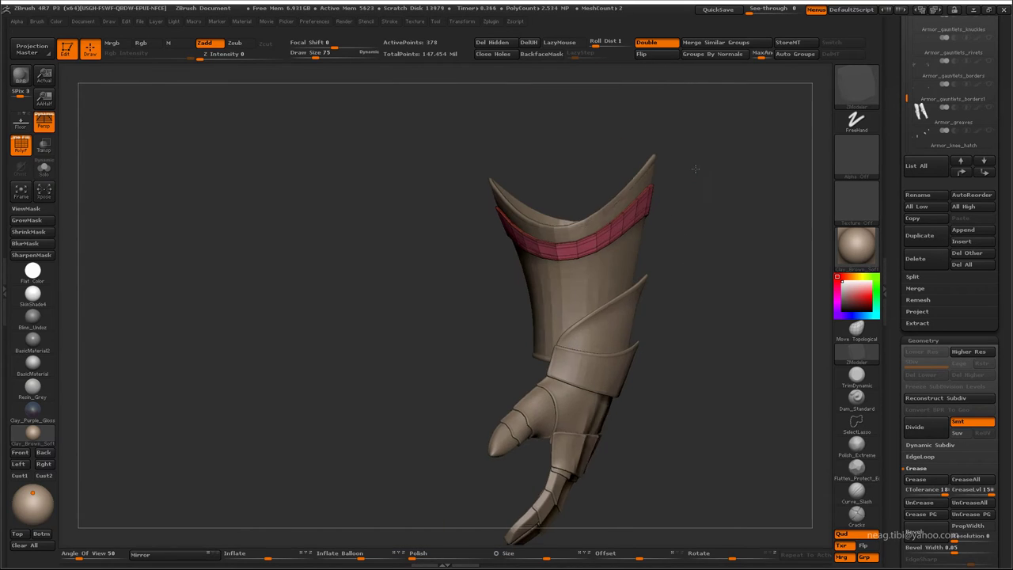
{"action": "left_click_drag", "start_coordinate": [659, 197], "coordinate": [663, 261]}
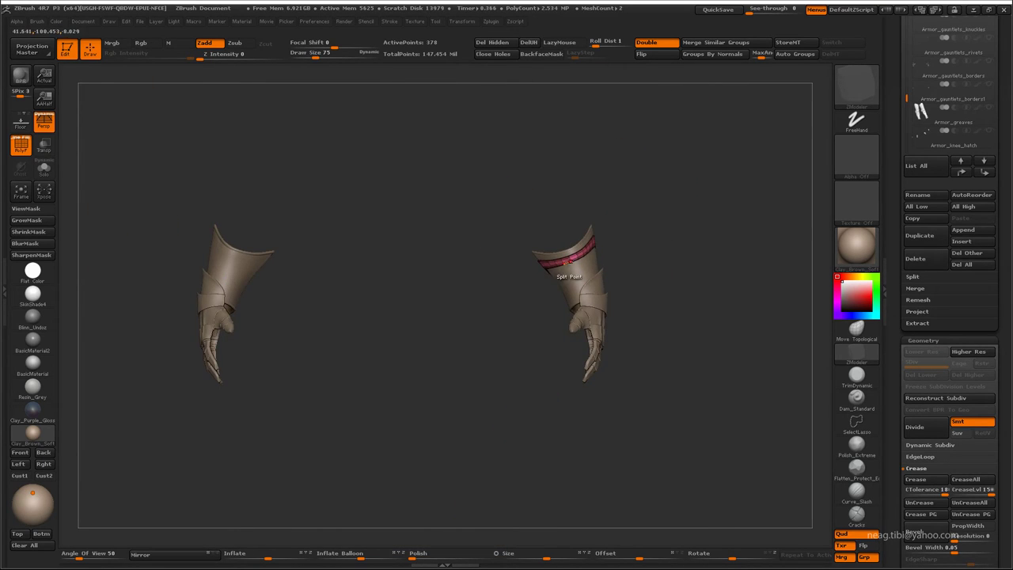
{"action": "left_click_drag", "start_coordinate": [567, 265], "coordinate": [625, 261]}
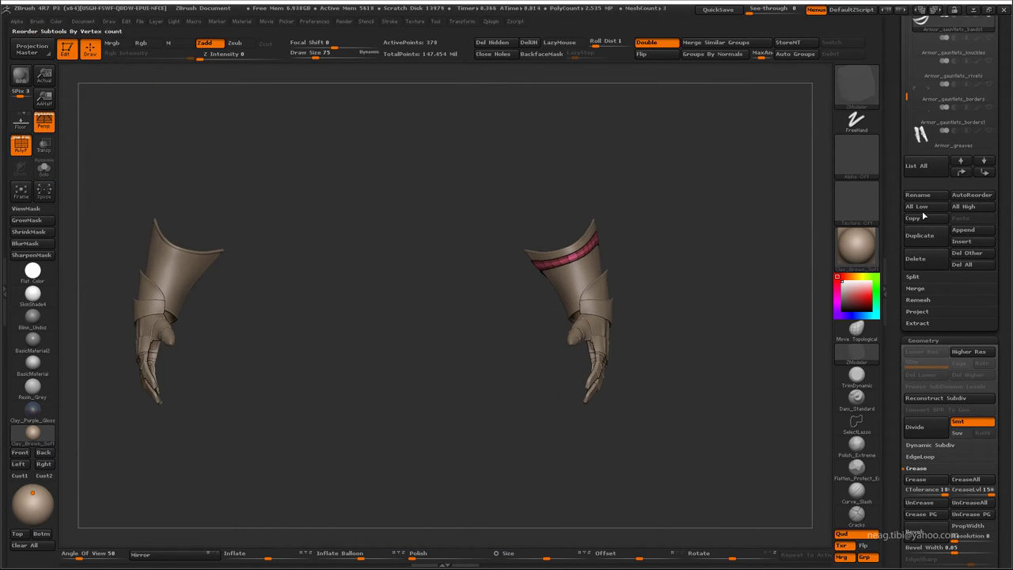
- MergeDown the band into the gauntlet bands subtool, confirm, and check it isolated
{"action": "scroll", "coordinate": [999, 181], "scroll_direction": "up", "scroll_amount": 3}
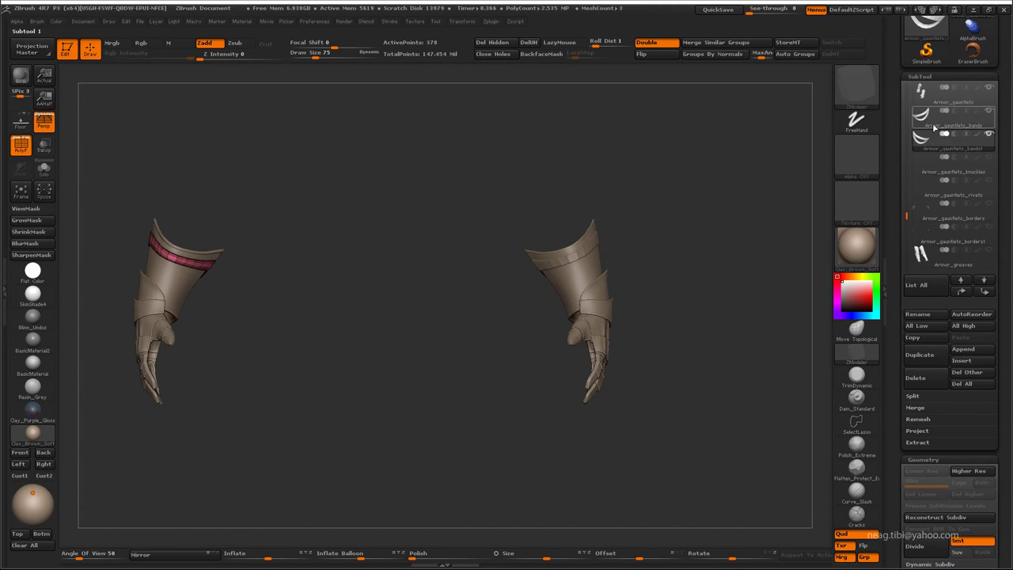
{"action": "left_click", "coordinate": [916, 406]}
{"action": "left_click", "coordinate": [923, 418]}
{"action": "left_click", "coordinate": [815, 441]}
{"action": "key", "text": "shift+ctrl+s"}
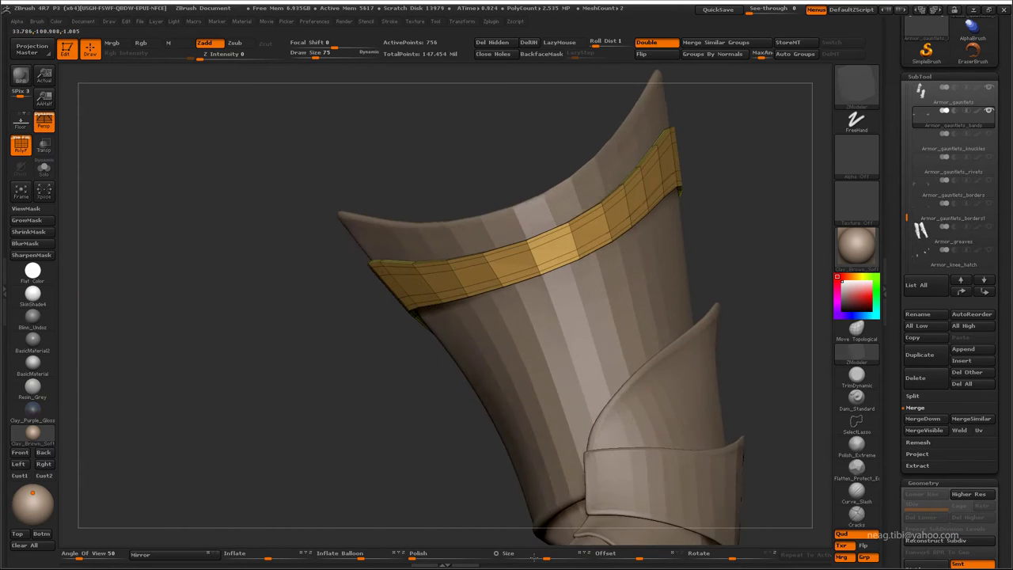
{"action": "left_click_drag", "start_coordinate": [602, 309], "coordinate": [751, 304]}
{"action": "key", "text": "shift+ctrl+s"}
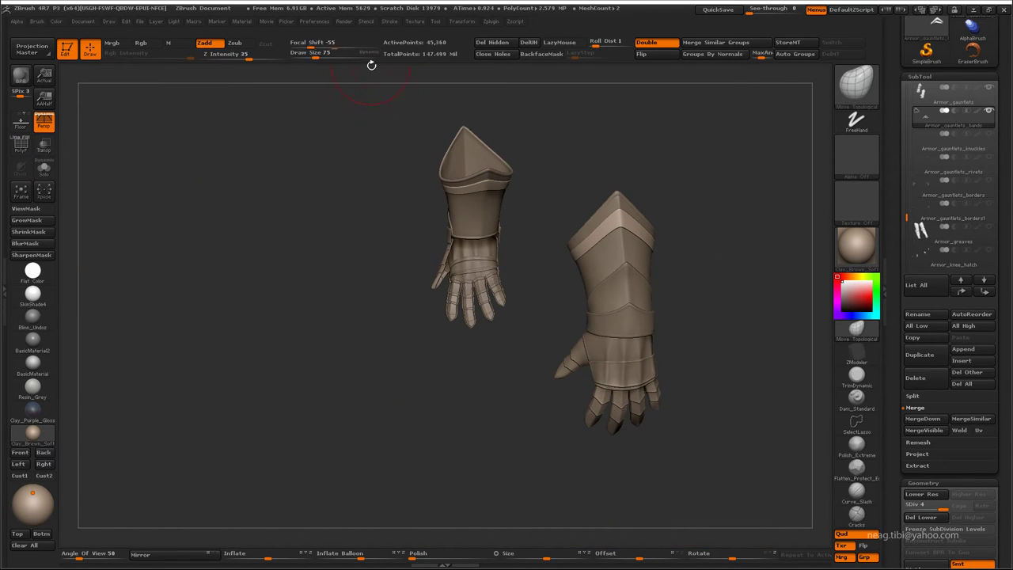
- Show the rope borders and rivets again, then reselect the Armor_gauntlets_bands subtool
{"action": "key", "text": "shift+ctrl+s"}
{"action": "key", "text": "w"}
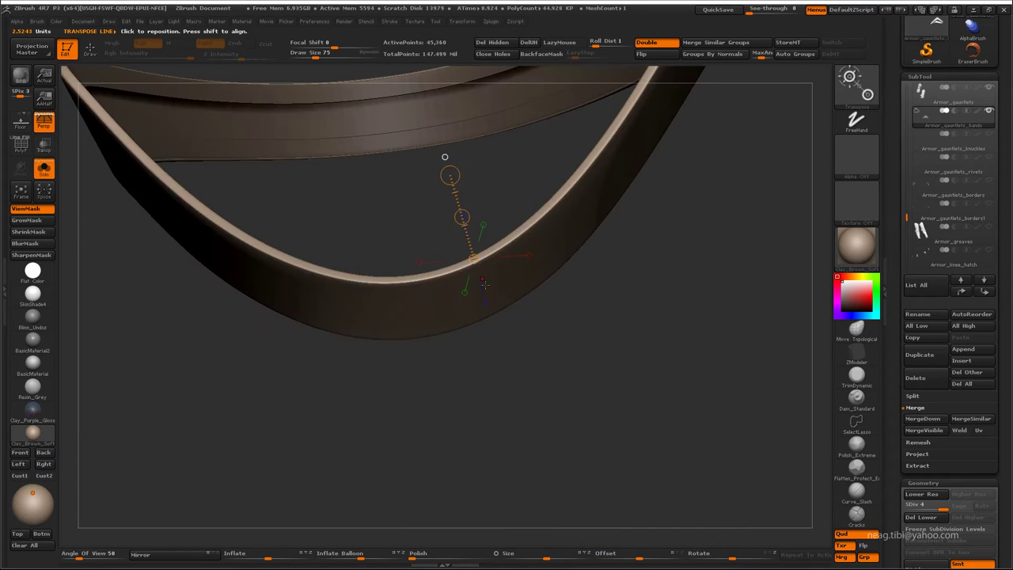
{"action": "left_click_drag", "start_coordinate": [484, 283], "coordinate": [65, 198]}
{"action": "key", "text": "q"}
{"action": "left_click_drag", "start_coordinate": [277, 205], "coordinate": [452, 161]}
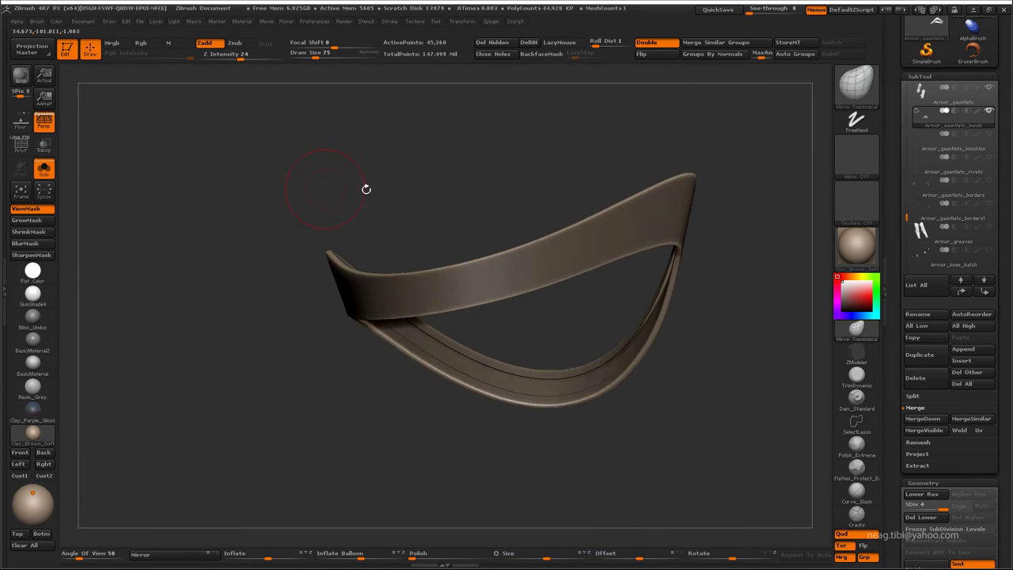
{"action": "left_click", "coordinate": [988, 183]}
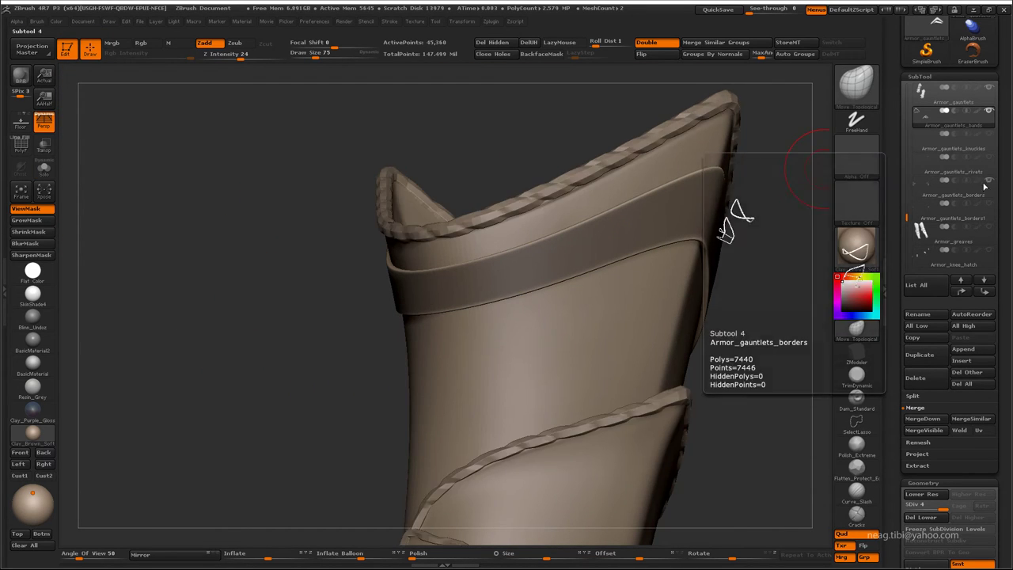
{"action": "left_click", "coordinate": [990, 172]}
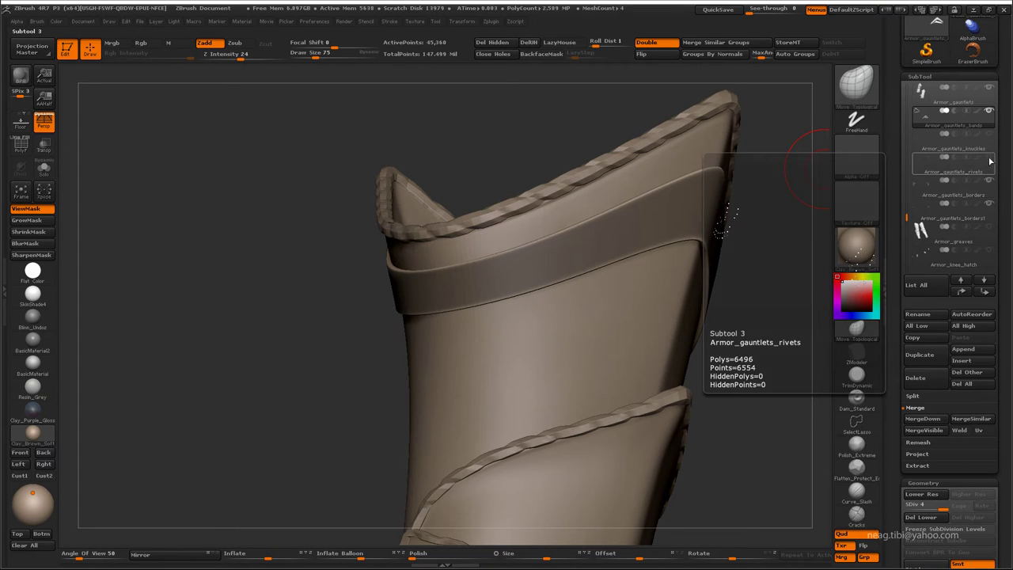
{"action": "left_click", "coordinate": [980, 148]}
{"action": "left_click", "coordinate": [926, 164]}
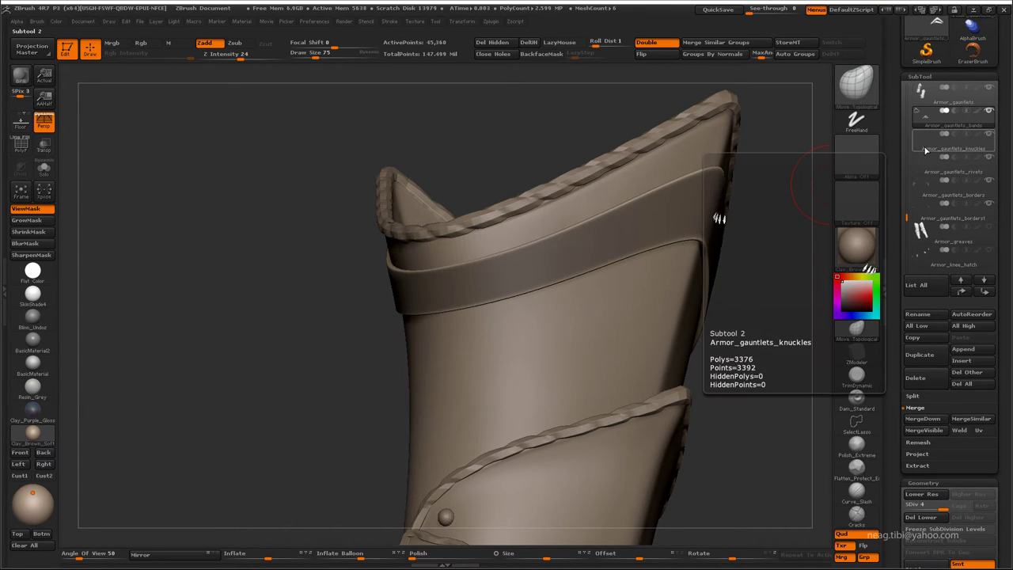
{"action": "left_click", "coordinate": [923, 163]}
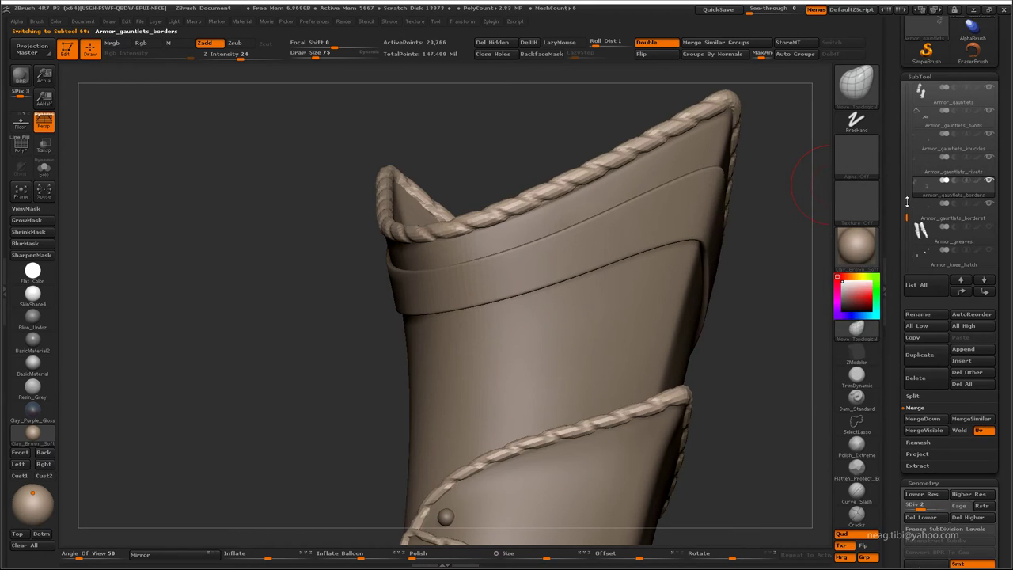
{"action": "left_click", "coordinate": [585, 248], "text": "alt"}
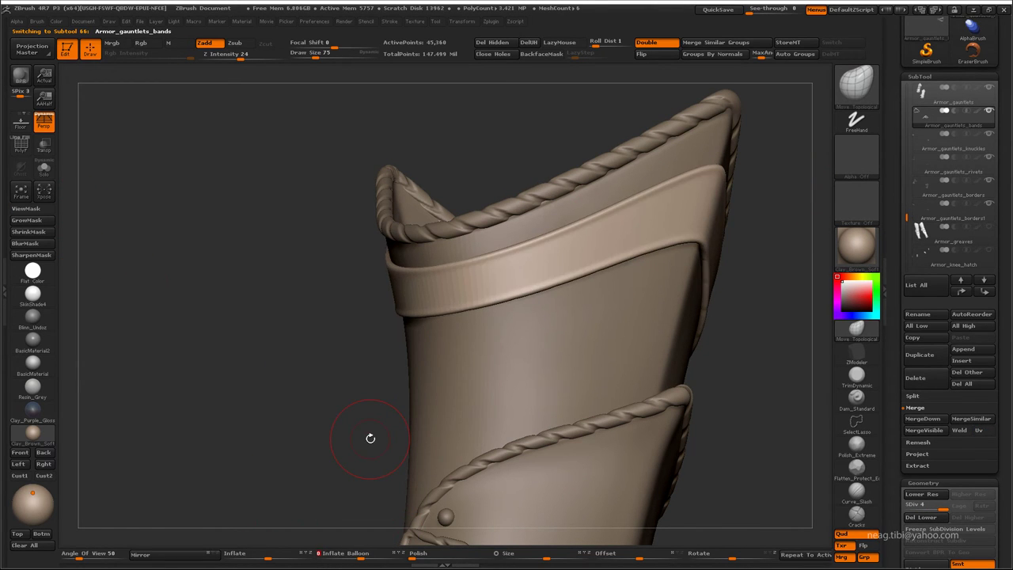
- Drop the band to SDiv 1, reshape it with Move Topological, and step up a level
{"action": "mouse_move", "coordinate": [371, 438]}
{"action": "left_mouse_down", "text": "alt"}
{"action": "mouse_move", "coordinate": [251, 204]}
{"action": "mouse_move", "coordinate": [658, 174]}
{"action": "left_mouse_up", "text": "alt"}
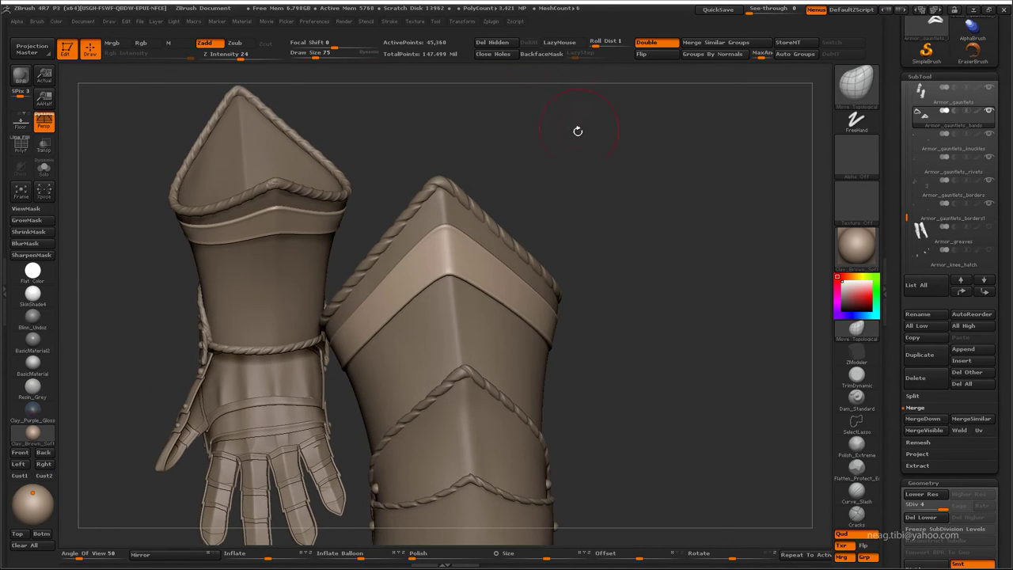
{"action": "left_click_drag", "start_coordinate": [578, 131], "coordinate": [604, 203]}
{"action": "key", "text": "shift+d"}
{"action": "key", "text": "shift+d"}
{"action": "key", "text": "shift+d"}
{"action": "key", "text": "b"}
{"action": "key", "text": "m"}
{"action": "key", "text": "t"}
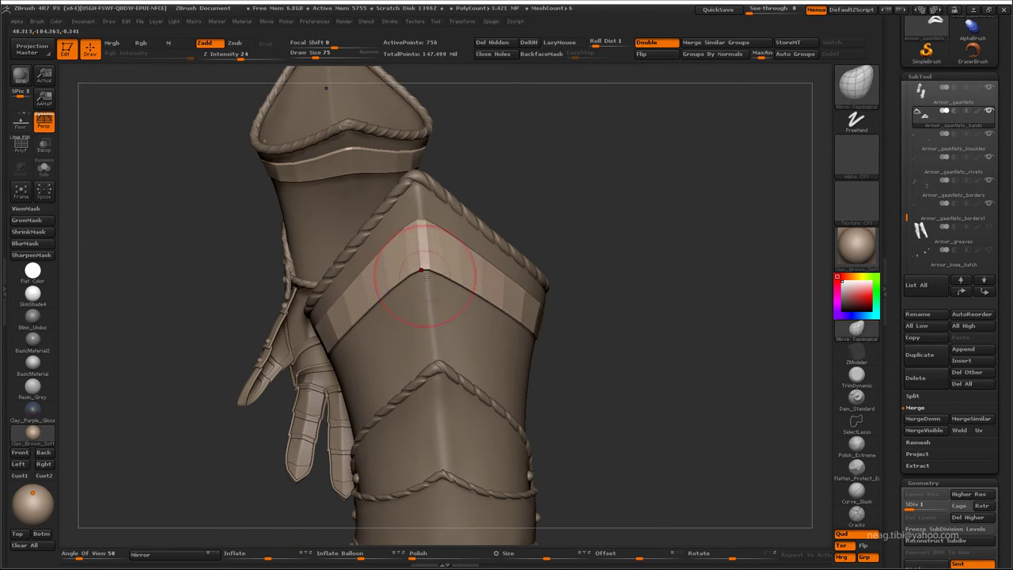
{"action": "left_click_drag", "start_coordinate": [411, 299], "coordinate": [425, 307], "text": "alt"}
{"action": "left_click_drag", "start_coordinate": [434, 272], "coordinate": [432, 270], "text": "alt"}
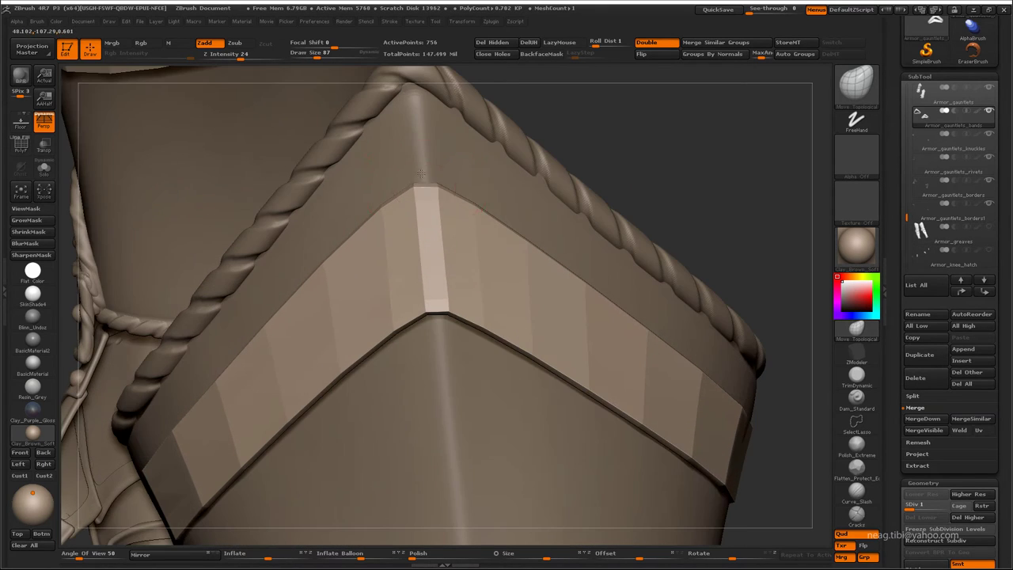
{"action": "key", "text": "d"}
{"action": "mouse_move", "coordinate": [376, 222]}
{"action": "left_mouse_down"}
{"action": "mouse_move", "coordinate": [372, 239]}
{"action": "mouse_move", "coordinate": [415, 243]}
{"action": "left_mouse_up"}
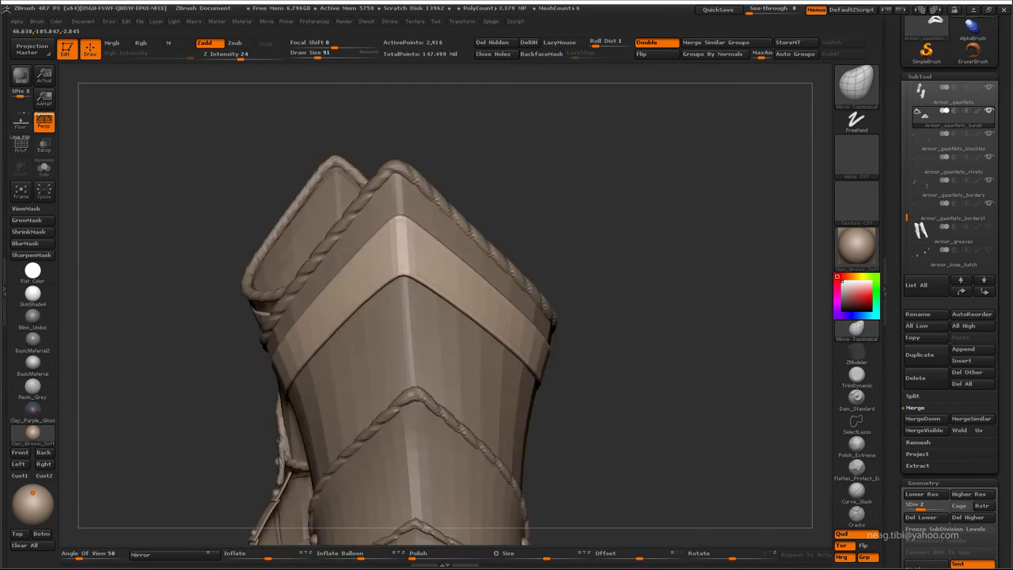
{"action": "left_click_drag", "start_coordinate": [477, 287], "coordinate": [428, 246]}
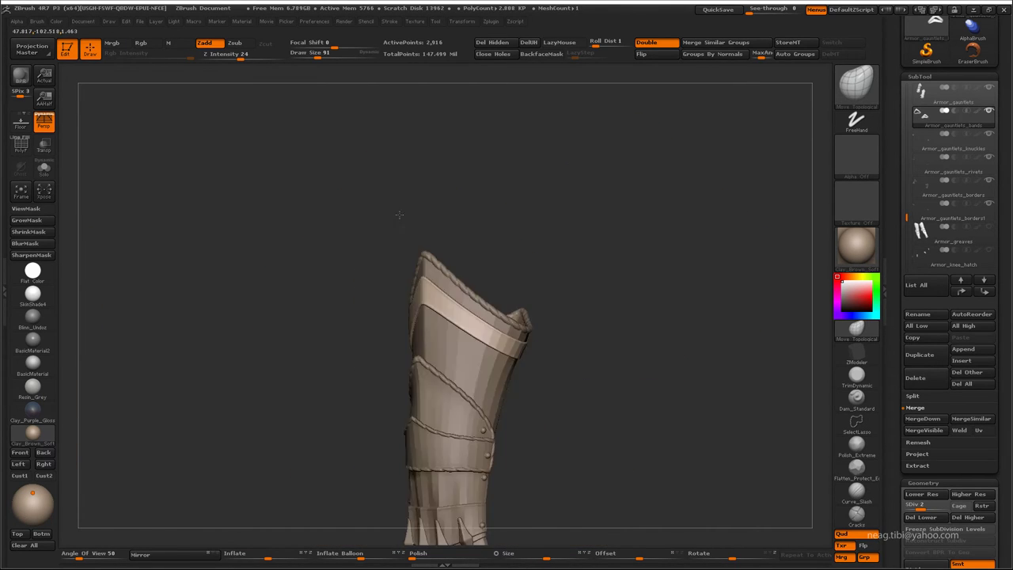
- Inspect the band's fit around the bracer rim from several angles, then select Armor_gauntlets_rivets
{"action": "mouse_move", "coordinate": [491, 350]}
{"action": "left_mouse_down"}
{"action": "mouse_move", "coordinate": [383, 329]}
{"action": "mouse_move", "coordinate": [430, 294]}
{"action": "mouse_move", "coordinate": [403, 246]}
{"action": "mouse_move", "coordinate": [422, 236]}
{"action": "left_mouse_up"}
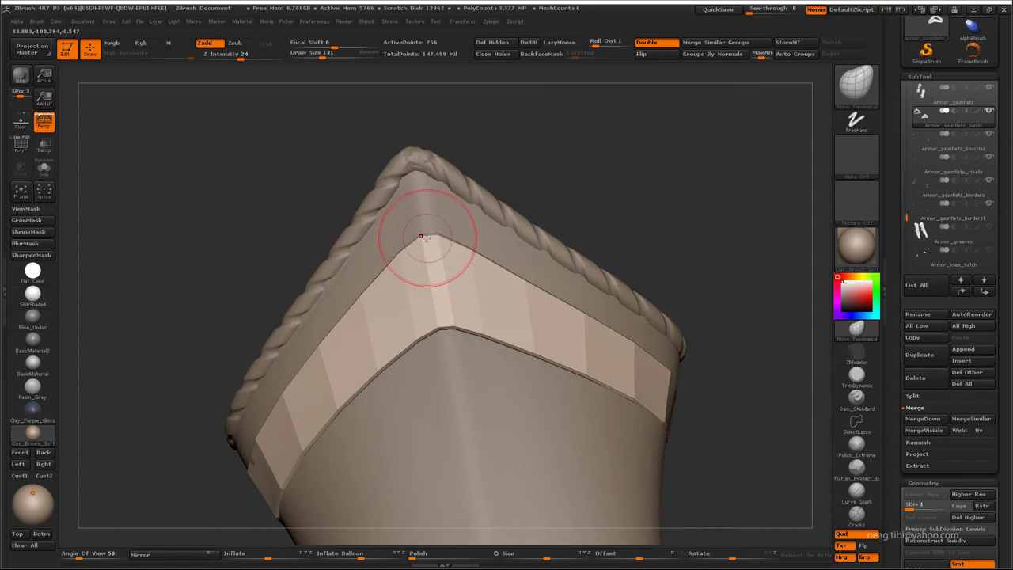
{"action": "mouse_move", "coordinate": [426, 315]}
{"action": "left_mouse_down"}
{"action": "mouse_move", "coordinate": [373, 305]}
{"action": "mouse_move", "coordinate": [249, 385]}
{"action": "mouse_move", "coordinate": [297, 356]}
{"action": "mouse_move", "coordinate": [294, 306]}
{"action": "mouse_move", "coordinate": [362, 230]}
{"action": "mouse_move", "coordinate": [306, 317]}
{"action": "mouse_move", "coordinate": [401, 267]}
{"action": "mouse_move", "coordinate": [404, 296]}
{"action": "mouse_move", "coordinate": [356, 309]}
{"action": "mouse_move", "coordinate": [364, 362]}
{"action": "mouse_move", "coordinate": [429, 317]}
{"action": "mouse_move", "coordinate": [475, 339]}
{"action": "mouse_move", "coordinate": [405, 315]}
{"action": "mouse_move", "coordinate": [470, 306]}
{"action": "mouse_move", "coordinate": [498, 253]}
{"action": "mouse_move", "coordinate": [502, 375]}
{"action": "mouse_move", "coordinate": [487, 226]}
{"action": "mouse_move", "coordinate": [430, 235]}
{"action": "left_mouse_up"}
{"action": "mouse_move", "coordinate": [434, 325]}
{"action": "left_mouse_down"}
{"action": "mouse_move", "coordinate": [373, 311]}
{"action": "mouse_move", "coordinate": [425, 363]}
{"action": "left_mouse_up"}
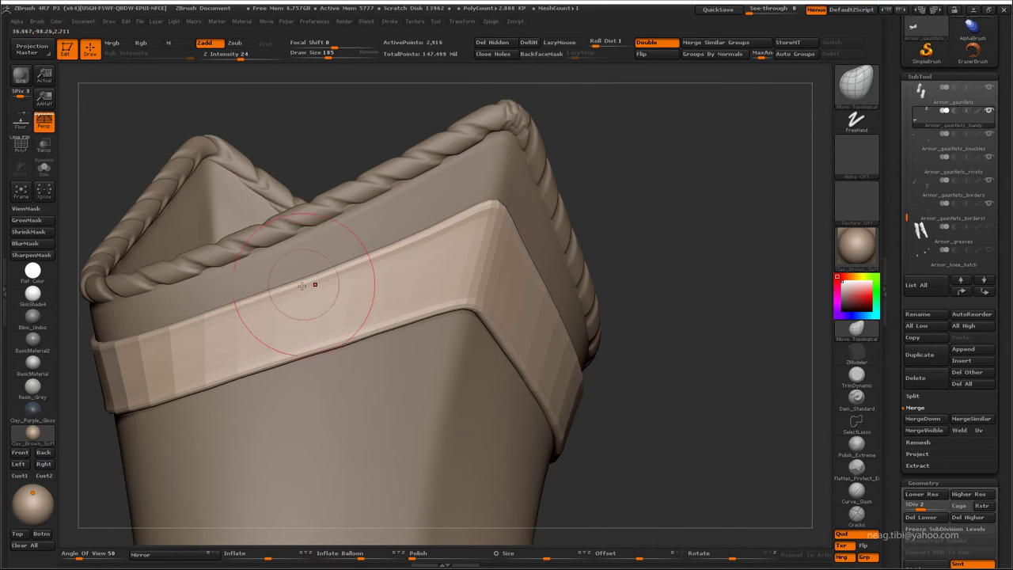
{"action": "mouse_move", "coordinate": [303, 286]}
{"action": "left_mouse_down"}
{"action": "mouse_move", "coordinate": [271, 317]}
{"action": "mouse_move", "coordinate": [438, 285]}
{"action": "mouse_move", "coordinate": [496, 310]}
{"action": "mouse_move", "coordinate": [519, 308]}
{"action": "mouse_move", "coordinate": [563, 229]}
{"action": "mouse_move", "coordinate": [495, 297]}
{"action": "mouse_move", "coordinate": [577, 266]}
{"action": "mouse_move", "coordinate": [470, 298]}
{"action": "mouse_move", "coordinate": [467, 311]}
{"action": "mouse_move", "coordinate": [477, 182]}
{"action": "mouse_move", "coordinate": [421, 267]}
{"action": "mouse_move", "coordinate": [427, 288]}
{"action": "mouse_move", "coordinate": [502, 184]}
{"action": "mouse_move", "coordinate": [595, 186]}
{"action": "left_mouse_up"}
{"action": "mouse_move", "coordinate": [560, 337]}
{"action": "left_mouse_down"}
{"action": "mouse_move", "coordinate": [590, 273]}
{"action": "mouse_move", "coordinate": [648, 274]}
{"action": "left_mouse_up"}
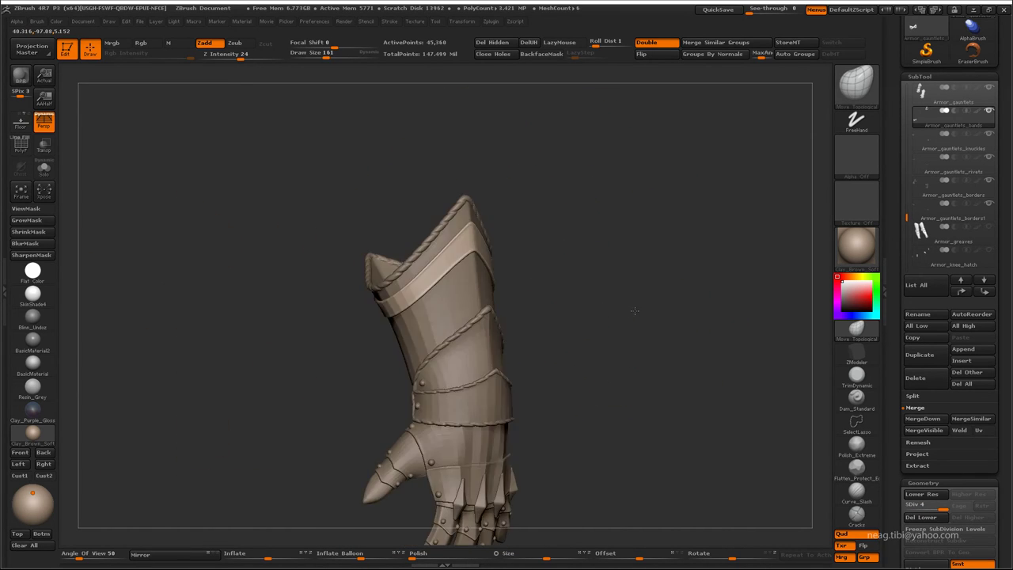
{"action": "left_click", "coordinate": [445, 360], "text": "alt"}
{"action": "left_click_drag", "start_coordinate": [384, 351], "coordinate": [577, 287]}
- Select the cuff bands subtool, subdivide it and delete its lower subdivision levels
{"action": "mouse_move", "coordinate": [549, 250]}
{"action": "left_mouse_down"}
{"action": "mouse_move", "coordinate": [674, 275]}
{"action": "mouse_move", "coordinate": [640, 329]}
{"action": "mouse_move", "coordinate": [668, 380]}
{"action": "mouse_move", "coordinate": [694, 380]}
{"action": "mouse_move", "coordinate": [686, 337]}
{"action": "mouse_move", "coordinate": [661, 364]}
{"action": "mouse_move", "coordinate": [848, 199]}
{"action": "left_mouse_up"}
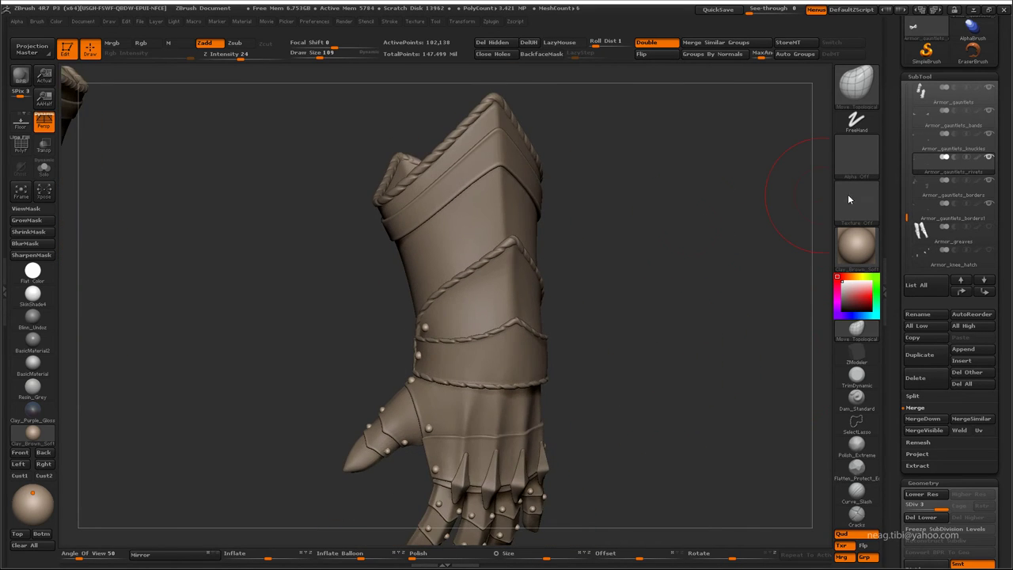
{"action": "key", "text": "Up"}
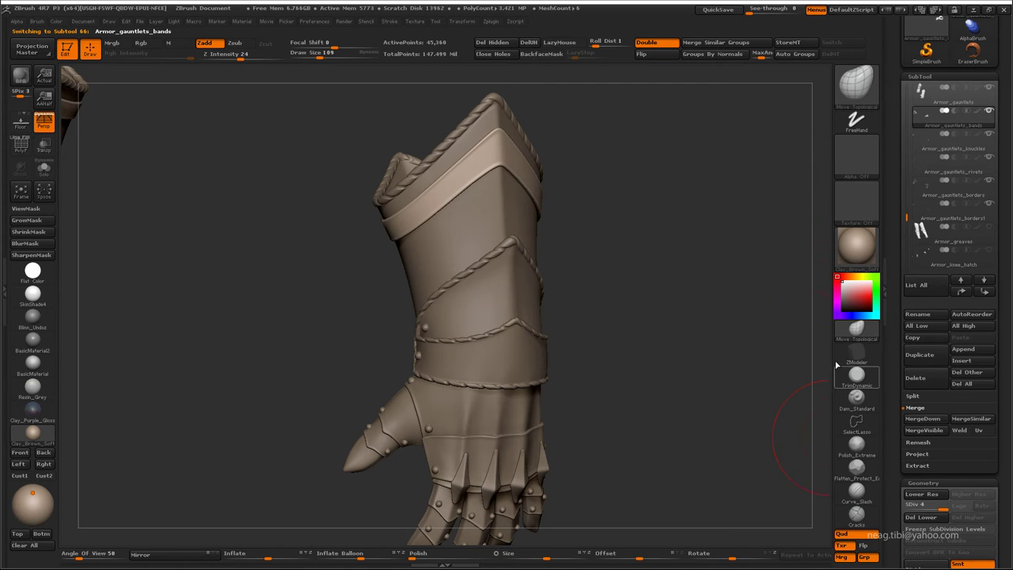
{"action": "key", "text": "ctrl+d"}
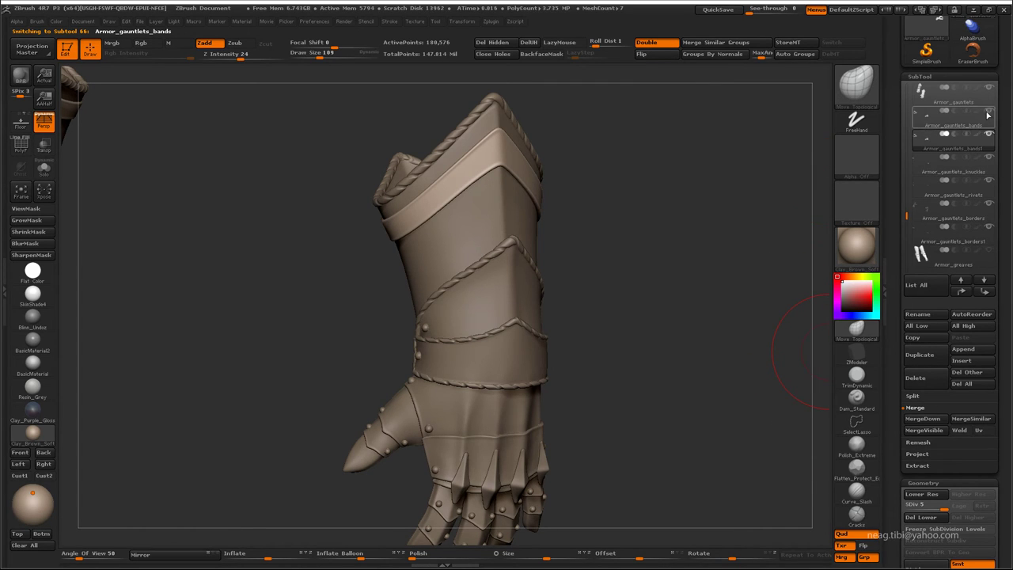
{"action": "left_click", "coordinate": [924, 520]}
- Choose an IMM insert-mesh rivet brush from the brush library
{"action": "key", "text": "b"}
{"action": "key", "text": "c"}
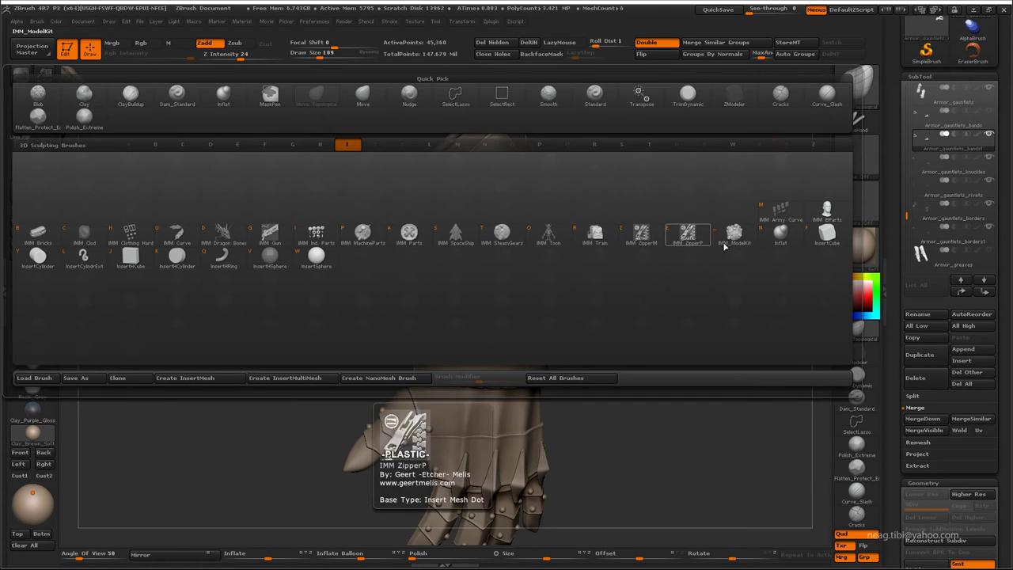
{"action": "left_click", "coordinate": [502, 263]}
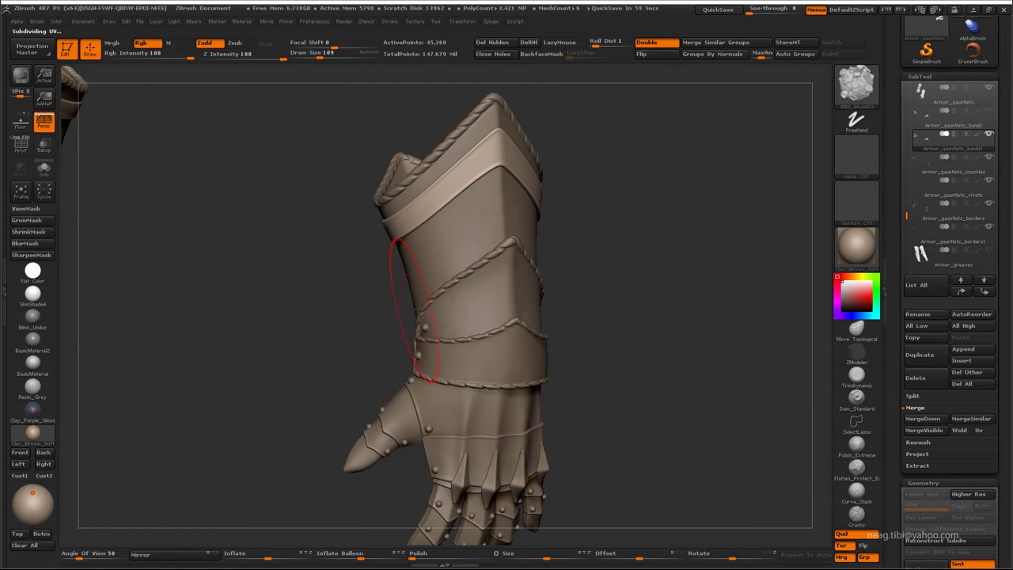
{"action": "key", "text": "b"}
{"action": "key", "text": "Escape"}
- Try placing small dome rivets on the upper cuff band, undoing oversized ones
{"action": "left_click_drag", "start_coordinate": [581, 289], "coordinate": [302, 56], "text": "alt"}
{"action": "left_click", "coordinate": [445, 220]}
{"action": "key", "text": "ctrl+z"}
{"action": "left_click", "coordinate": [435, 258]}
{"action": "key", "text": "ctrl+z"}
{"action": "left_click", "coordinate": [430, 272]}
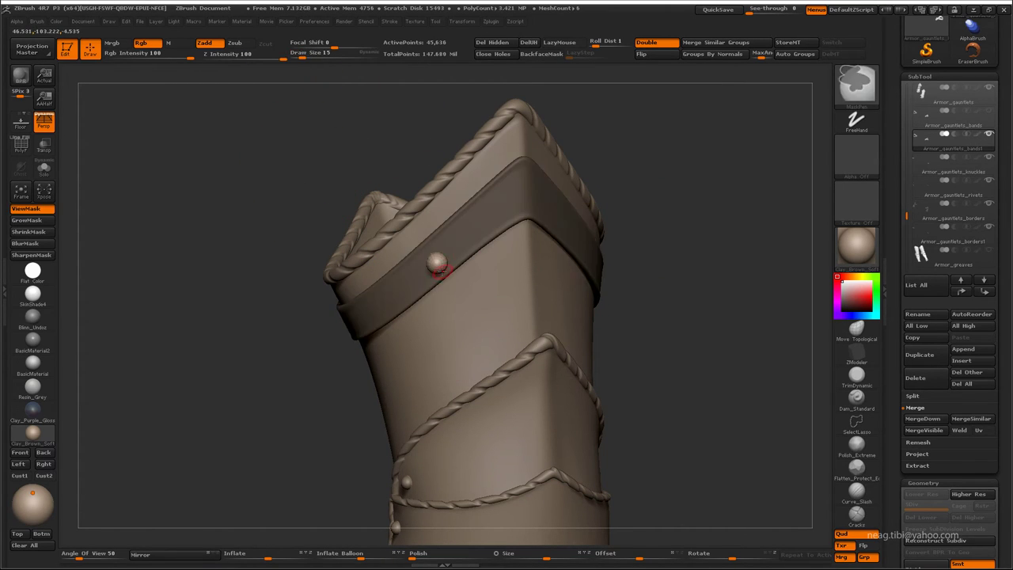
{"action": "key", "text": "ctrl+z"}
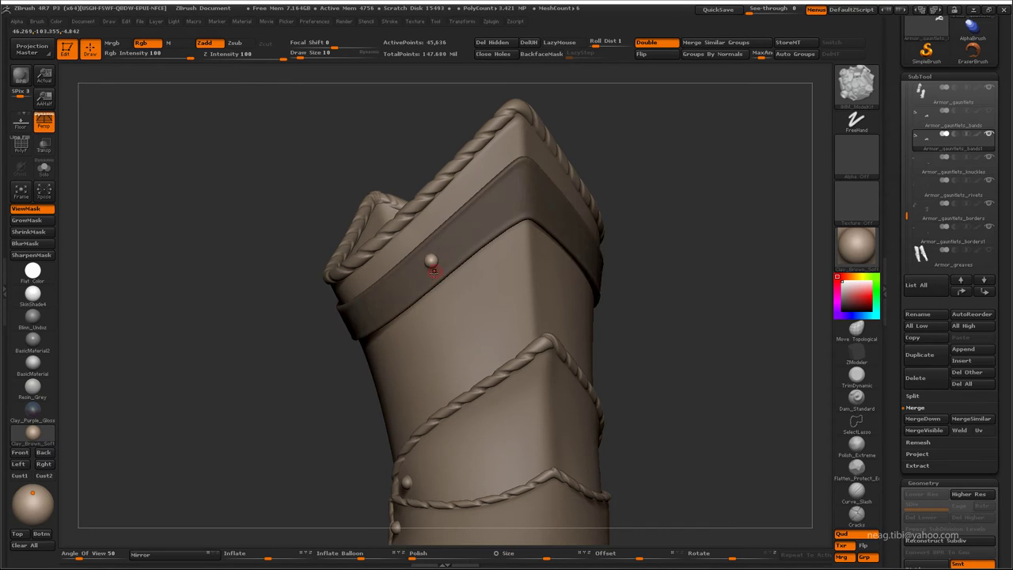
- Clear the mask from the cuff band
{"action": "mouse_move", "coordinate": [323, 351]}
{"action": "left_mouse_down"}
{"action": "mouse_move", "coordinate": [219, 95]}
{"action": "mouse_move", "coordinate": [373, 302]}
{"action": "mouse_move", "coordinate": [730, 253]}
{"action": "left_mouse_up"}
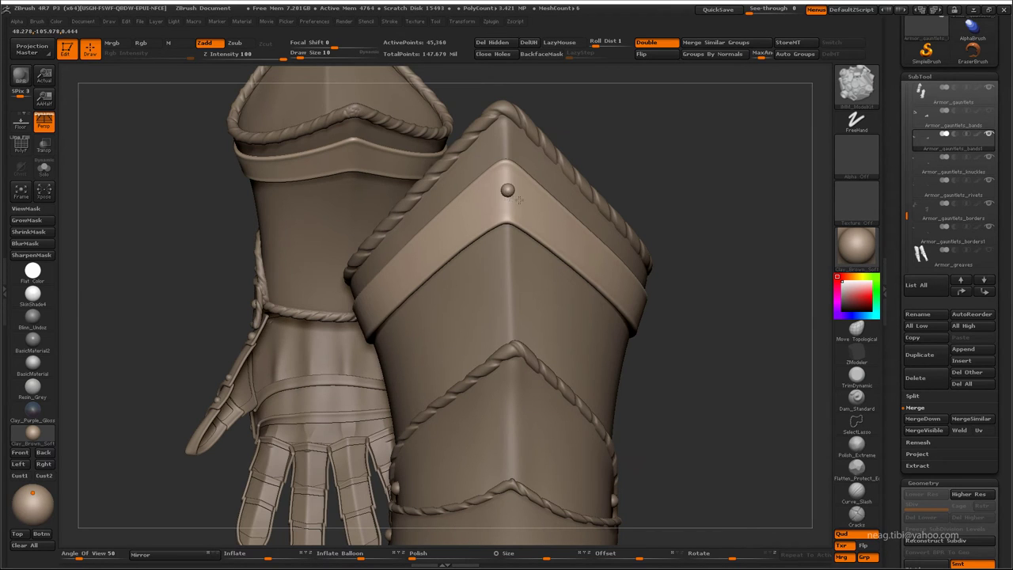
{"action": "mouse_move", "coordinate": [508, 190]}
{"action": "left_mouse_down"}
{"action": "mouse_move", "coordinate": [524, 203]}
{"action": "mouse_move", "coordinate": [359, 333]}
{"action": "mouse_move", "coordinate": [342, 338]}
{"action": "mouse_move", "coordinate": [403, 271]}
{"action": "mouse_move", "coordinate": [391, 292]}
{"action": "mouse_move", "coordinate": [228, 339]}
{"action": "mouse_move", "coordinate": [279, 258]}
{"action": "mouse_move", "coordinate": [396, 269]}
{"action": "mouse_move", "coordinate": [449, 168]}
{"action": "left_mouse_up"}
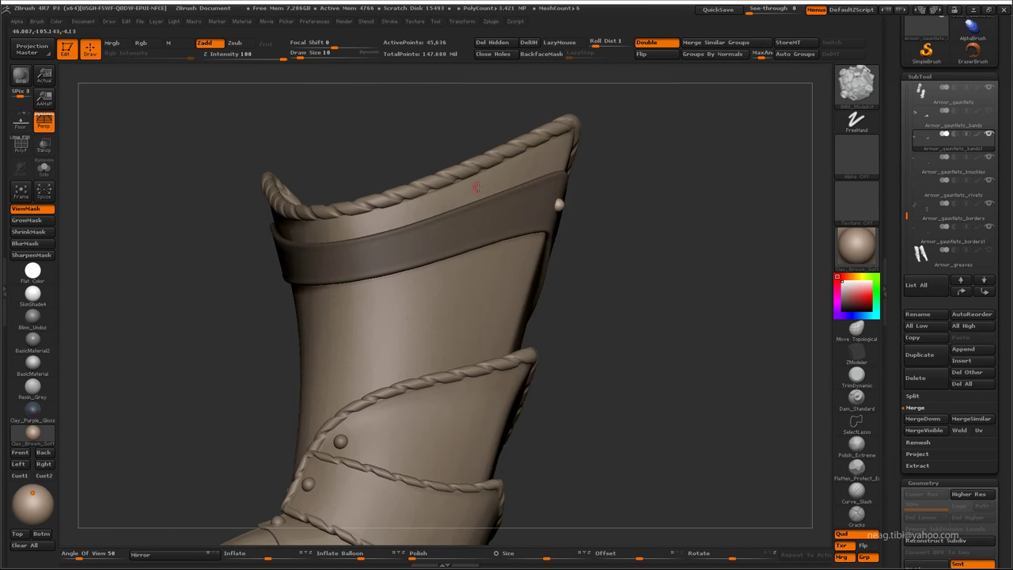
{"action": "left_click_drag", "start_coordinate": [428, 126], "coordinate": [360, 61], "text": "ctrl"}
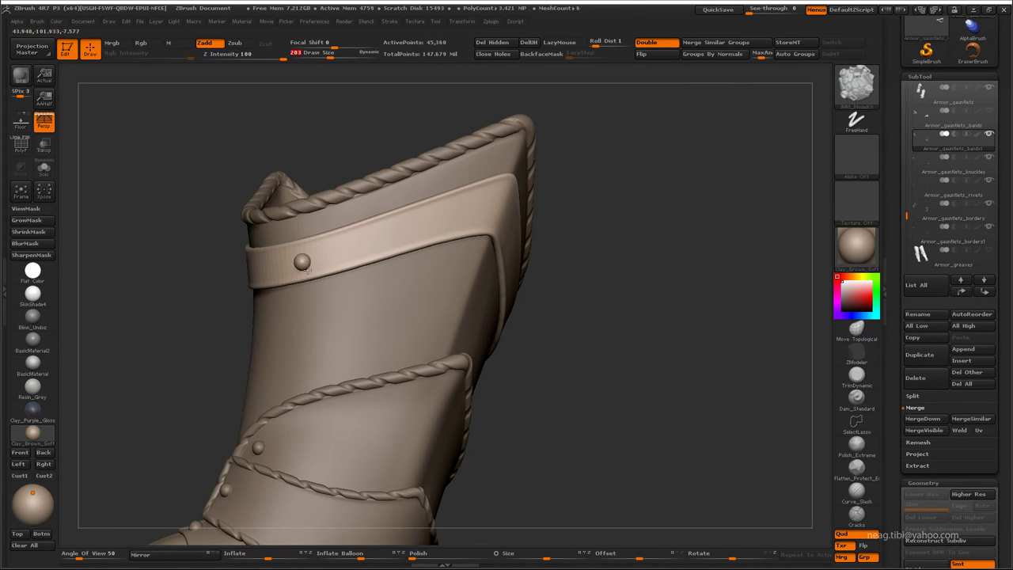
{"action": "left_click", "coordinate": [301, 262], "text": "ctrl"}
{"action": "left_click", "coordinate": [346, 233], "text": "ctrl"}
- Hide the side panels and enable PolyFrame to inspect the rivet spheres
{"action": "left_click_drag", "start_coordinate": [312, 266], "coordinate": [642, 301]}
{"action": "key", "text": "Tab"}
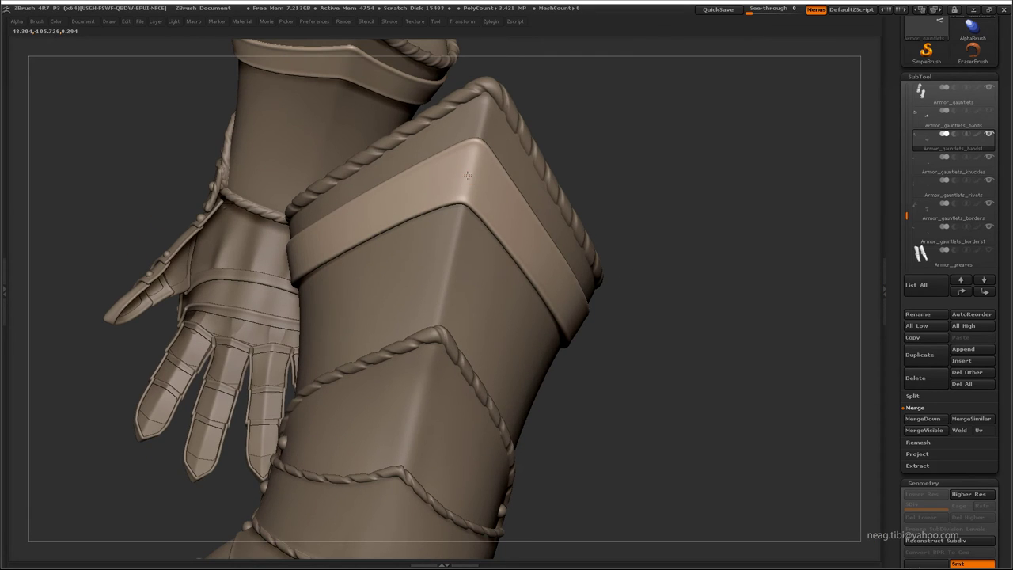
{"action": "mouse_move", "coordinate": [467, 175]}
{"action": "left_mouse_down"}
{"action": "mouse_move", "coordinate": [617, 151]}
{"action": "mouse_move", "coordinate": [467, 175]}
{"action": "mouse_move", "coordinate": [620, 120]}
{"action": "mouse_move", "coordinate": [609, 235]}
{"action": "mouse_move", "coordinate": [593, 242]}
{"action": "left_mouse_up"}
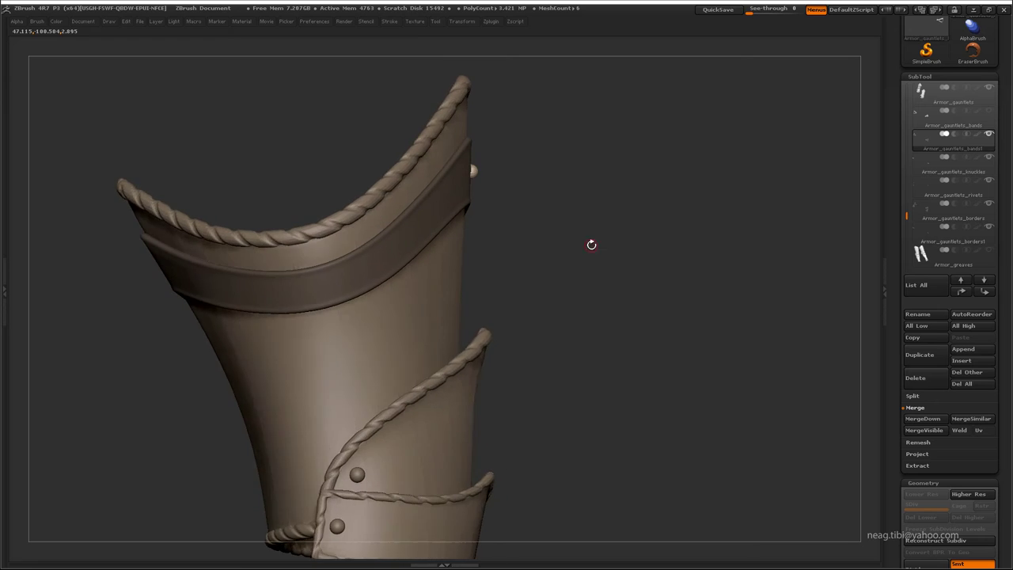
{"action": "mouse_move", "coordinate": [243, 262]}
{"action": "left_mouse_down"}
{"action": "mouse_move", "coordinate": [95, 351]}
{"action": "mouse_move", "coordinate": [225, 215]}
{"action": "mouse_move", "coordinate": [497, 205]}
{"action": "mouse_move", "coordinate": [290, 242]}
{"action": "mouse_move", "coordinate": [250, 218]}
{"action": "mouse_move", "coordinate": [409, 174]}
{"action": "mouse_move", "coordinate": [436, 182]}
{"action": "mouse_move", "coordinate": [266, 208]}
{"action": "mouse_move", "coordinate": [273, 270]}
{"action": "mouse_move", "coordinate": [421, 256]}
{"action": "mouse_move", "coordinate": [371, 340]}
{"action": "left_mouse_up"}
{"action": "key", "text": "shift+f"}
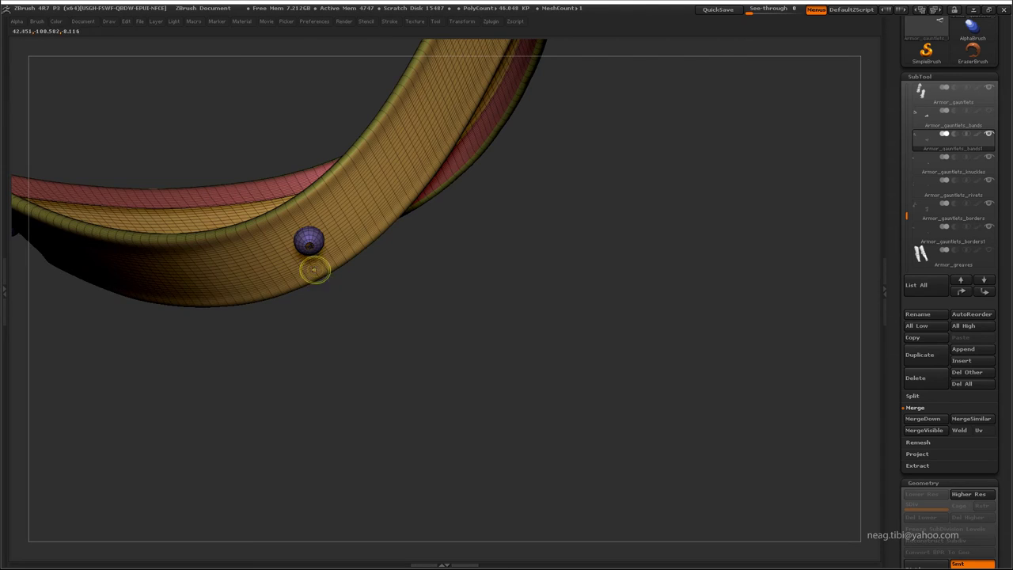
{"action": "left_click_drag", "start_coordinate": [313, 269], "coordinate": [368, 279]}
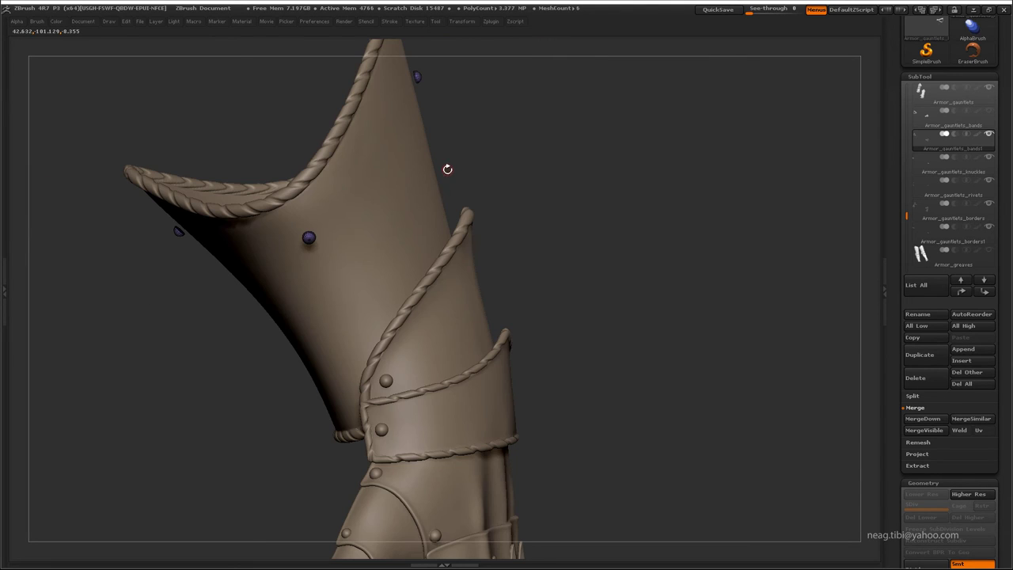
- Solo the new rivet spheres and move their subtool down the list
{"action": "key", "text": "Tab"}
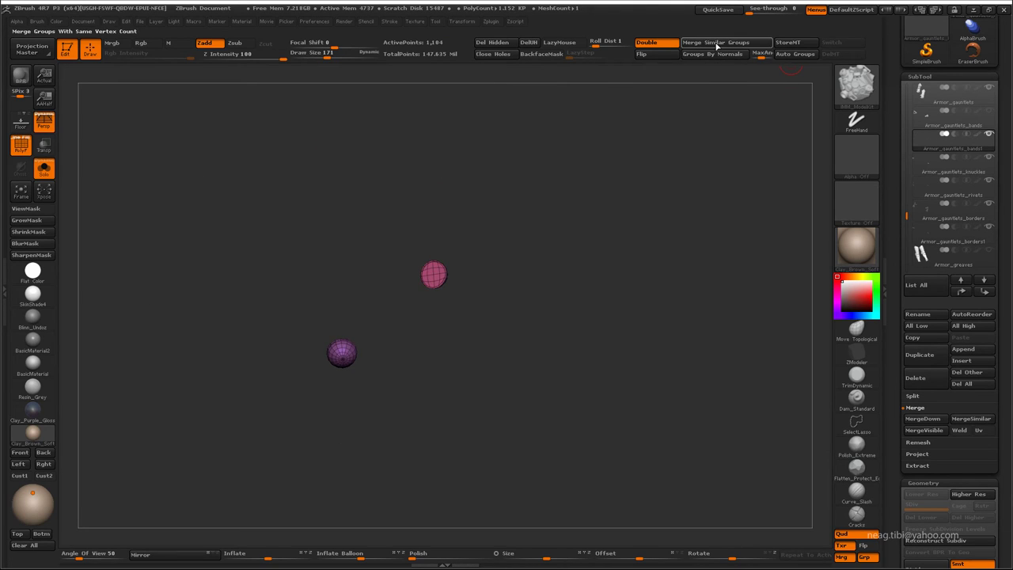
{"action": "key", "text": "ctrl+z"}
{"action": "key", "text": "ctrl+z"}
{"action": "key", "text": "ctrl+z"}
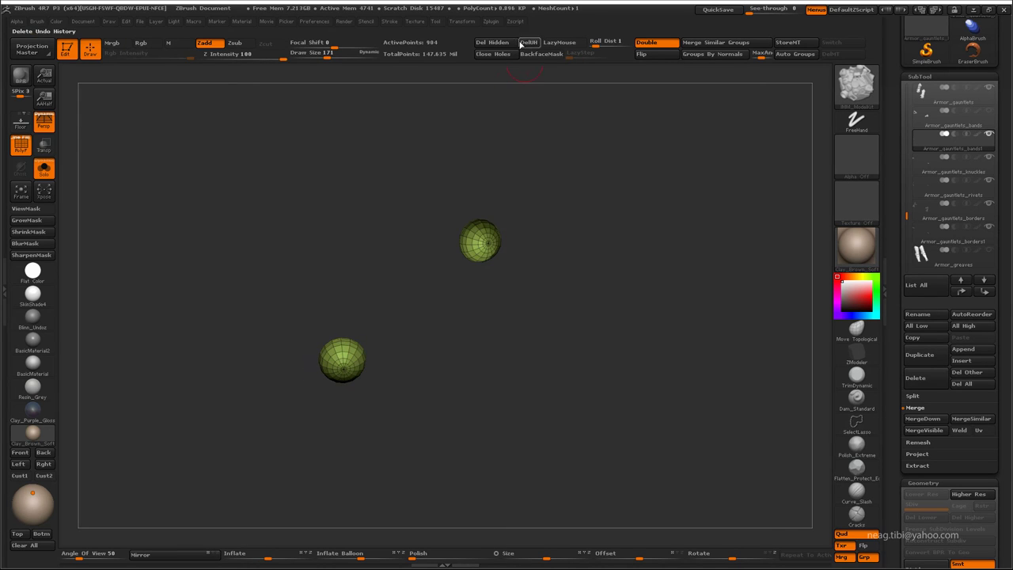
{"action": "key", "text": "ctrl+z"}
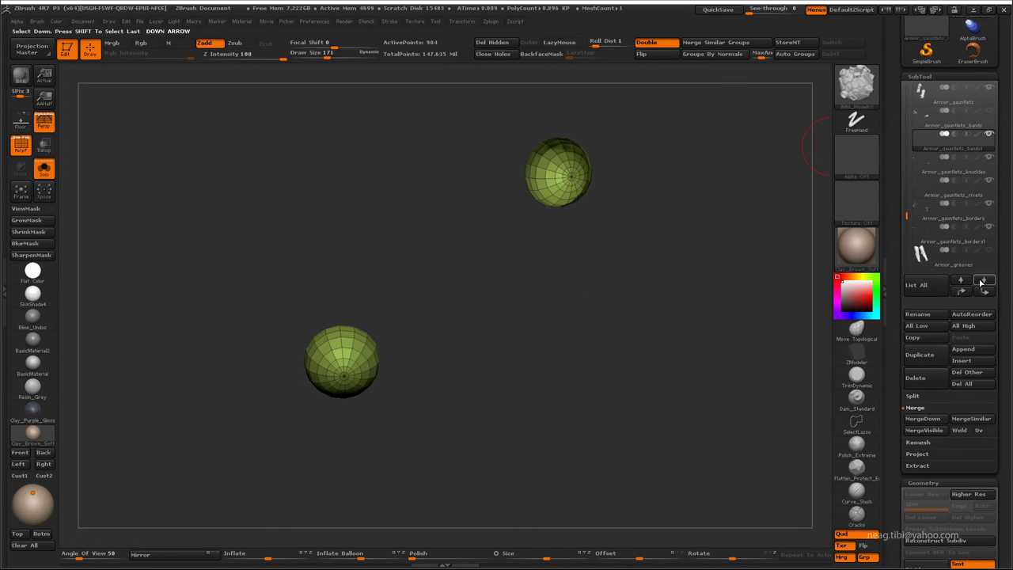
{"action": "left_click", "coordinate": [982, 283]}
{"action": "key", "text": "shift+f"}
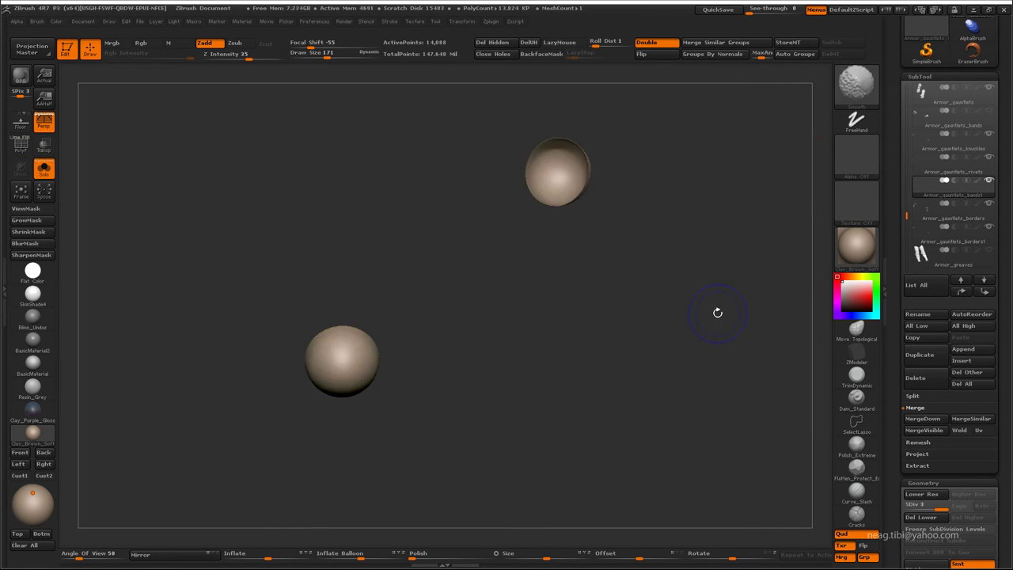
{"action": "key", "text": "ctrl+z"}
{"action": "key", "text": "ctrl+z"}
- Merge the rivet spheres down into Armor_gauntlets_rivets and confirm with OK
{"action": "left_click", "coordinate": [934, 171]}
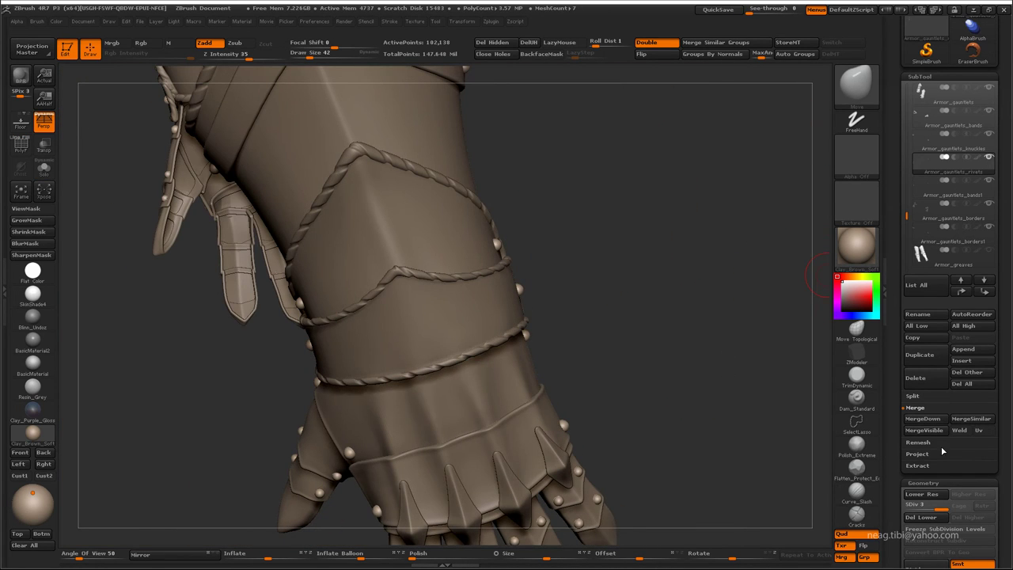
{"action": "left_click", "coordinate": [928, 423]}
{"action": "left_click", "coordinate": [811, 441]}
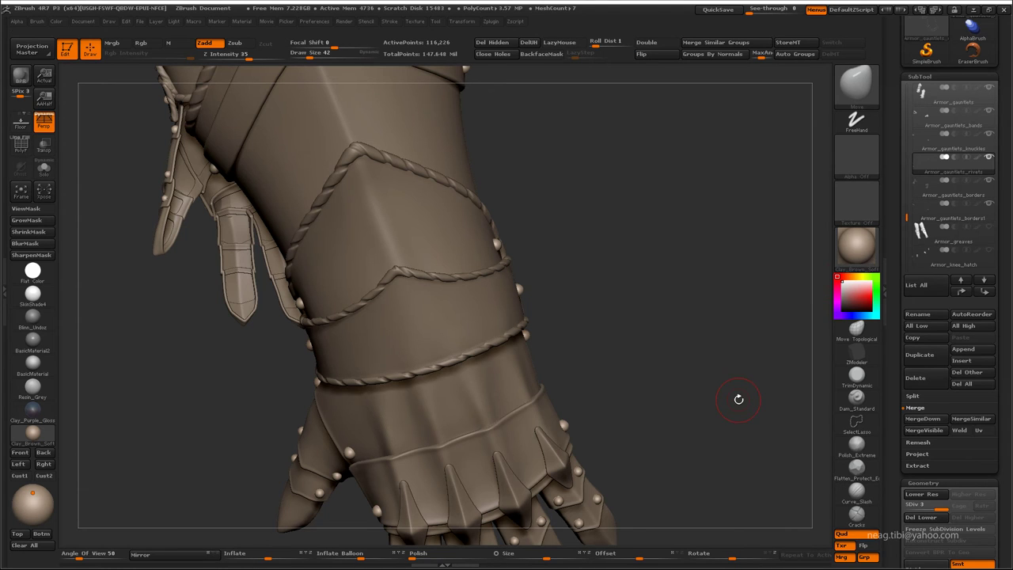
{"action": "mouse_move", "coordinate": [736, 396]}
{"action": "left_mouse_down"}
{"action": "mouse_move", "coordinate": [715, 362]}
{"action": "mouse_move", "coordinate": [744, 312]}
{"action": "mouse_move", "coordinate": [744, 400]}
{"action": "mouse_move", "coordinate": [717, 370]}
{"action": "left_mouse_up"}
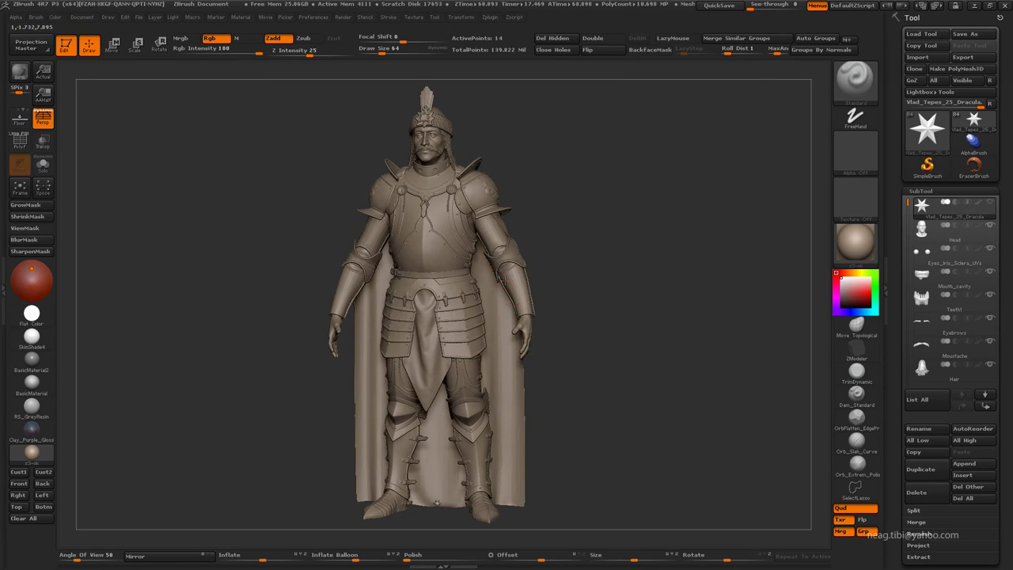
- Move the Armor_arms copy below Armor_arms_borders1 and rename it Armor_borders2
{"action": "mouse_move", "coordinate": [599, 389]}
{"action": "left_mouse_down", "text": "alt"}
{"action": "mouse_move", "coordinate": [651, 299]}
{"action": "mouse_move", "coordinate": [377, 333]}
{"action": "left_mouse_up", "text": "alt"}
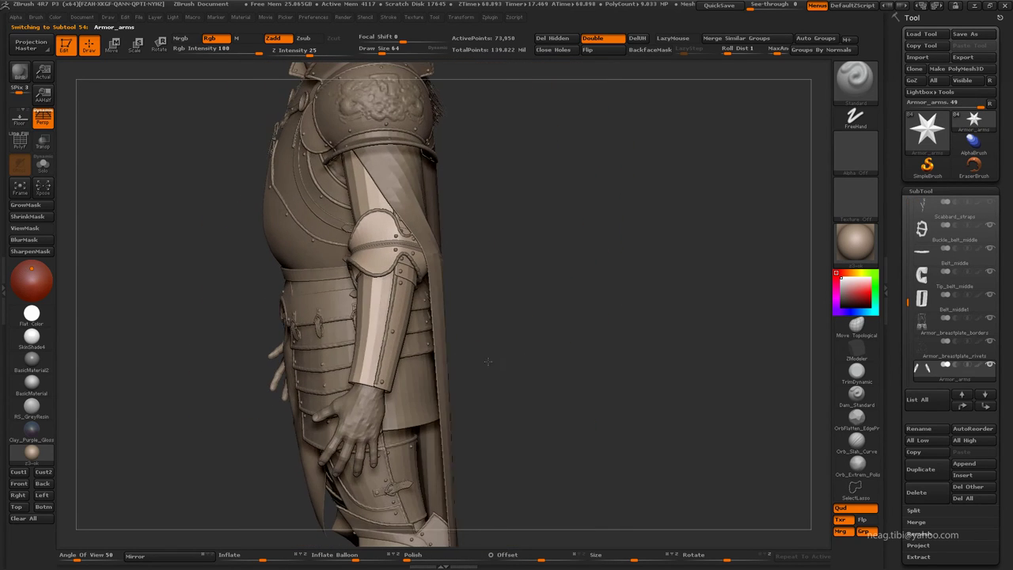
{"action": "mouse_move", "coordinate": [367, 370]}
{"action": "left_mouse_down", "text": "alt"}
{"action": "mouse_move", "coordinate": [338, 418]}
{"action": "mouse_move", "coordinate": [350, 418]}
{"action": "mouse_move", "coordinate": [430, 293]}
{"action": "mouse_move", "coordinate": [484, 422]}
{"action": "mouse_move", "coordinate": [939, 404]}
{"action": "left_mouse_up", "text": "alt"}
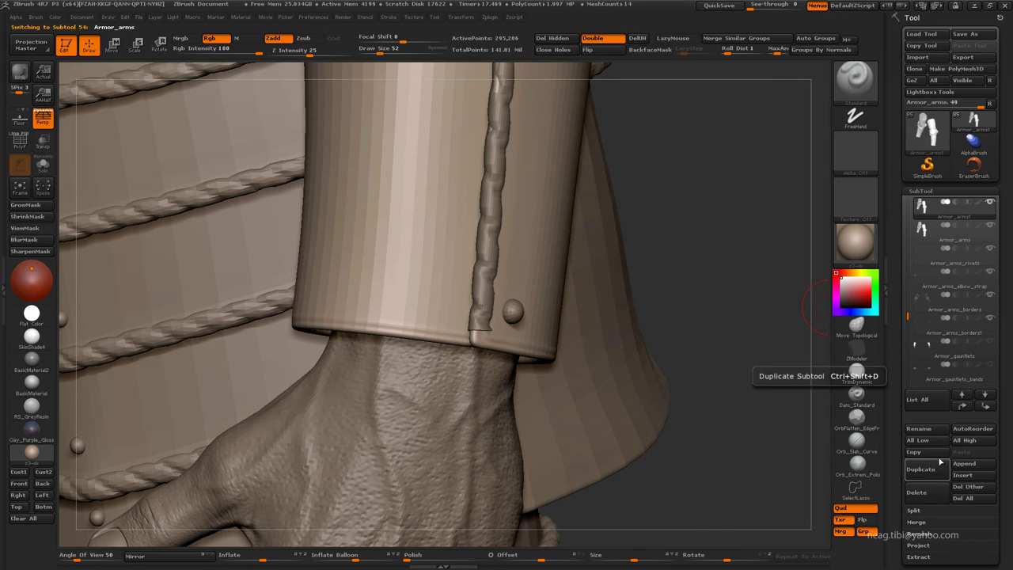
{"action": "left_click", "coordinate": [986, 408]}
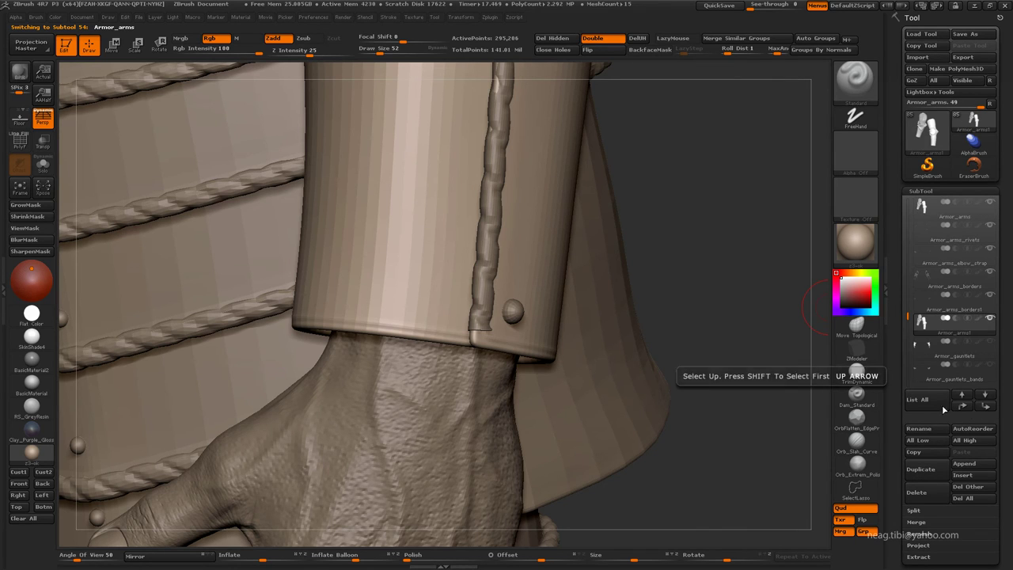
{"action": "left_click", "coordinate": [918, 428]}
{"action": "type", "text": "Armor_border"}
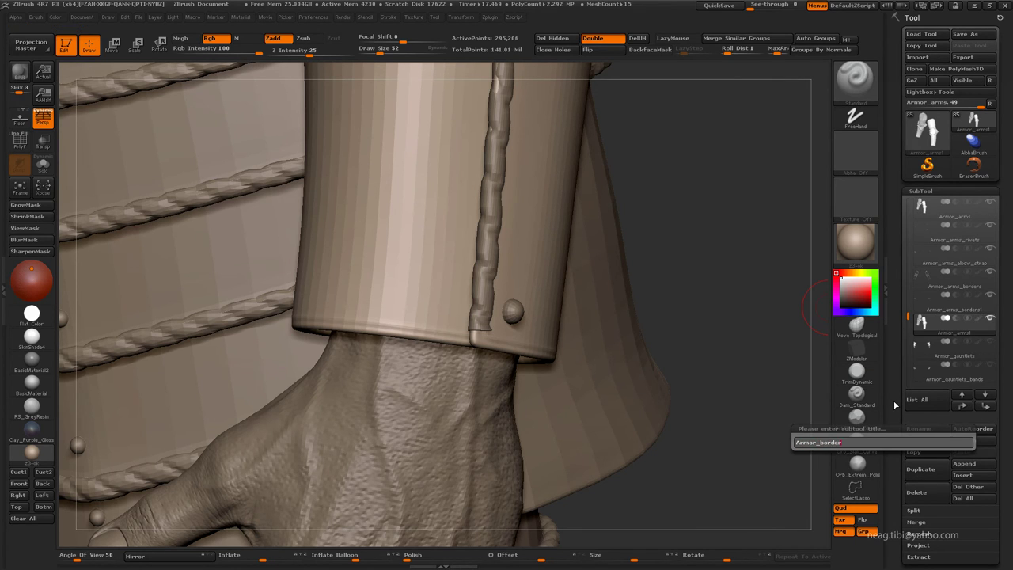
{"action": "type", "text": "s2"}
{"action": "key", "text": "Return"}
{"action": "left_click_drag", "start_coordinate": [687, 388], "coordinate": [673, 380]}
{"action": "scroll", "coordinate": [950, 396], "scroll_direction": "down", "scroll_amount": 5}
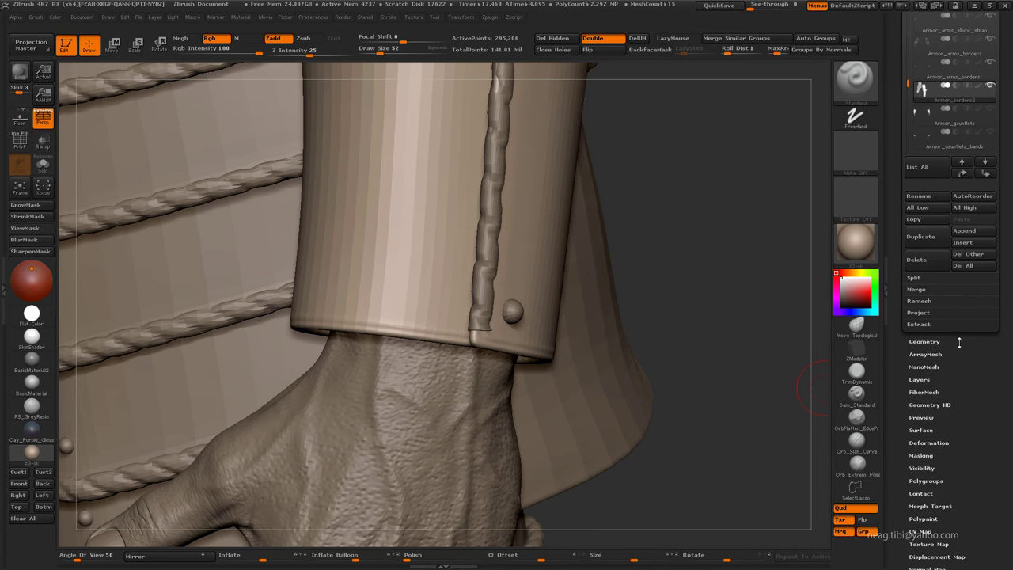
- Delete the copy's lower subdivision levels and view it solo with polygon wireframe
{"action": "left_click", "coordinate": [924, 319]}
{"action": "key", "text": "shift+d"}
{"action": "key", "text": "shift+f"}
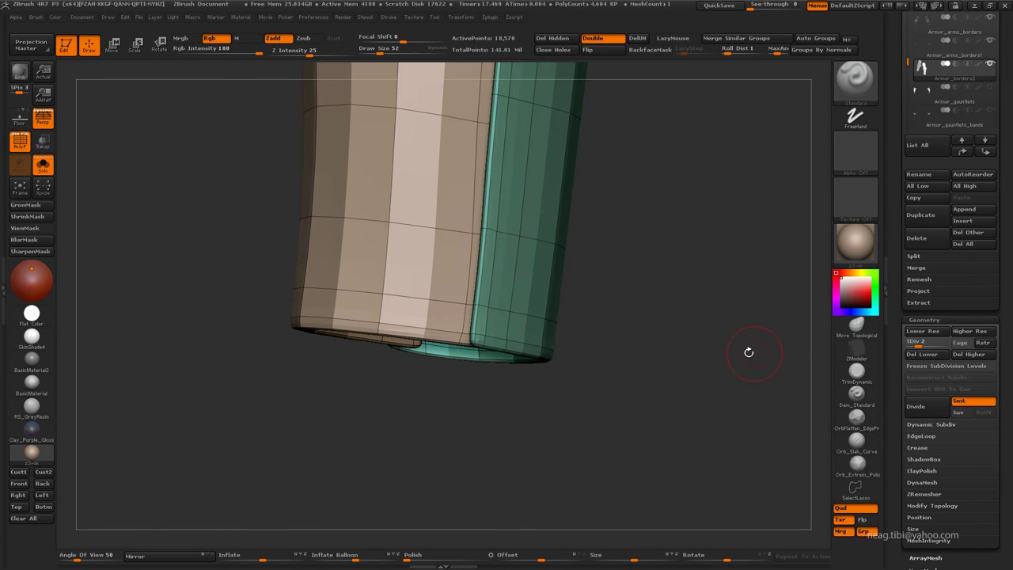
{"action": "left_click", "coordinate": [922, 355]}
{"action": "key", "text": "alt+s"}
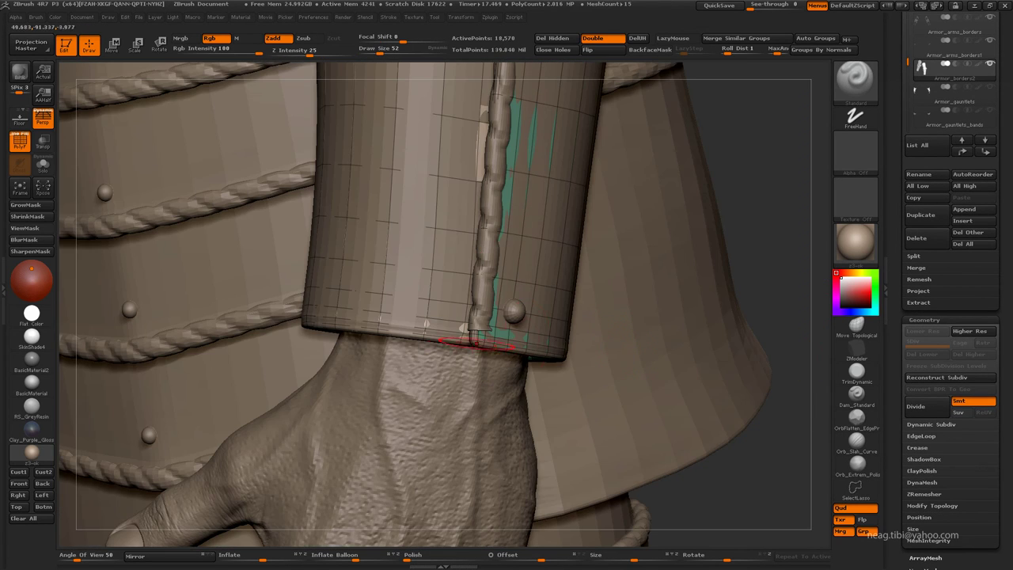
{"action": "key", "text": "alt+s"}
- Hide unwanted bands of the cuff mesh and delete the hidden polygons
{"action": "left_click", "coordinate": [510, 314], "text": "ctrl+shift"}
{"action": "left_click", "coordinate": [427, 301], "text": "ctrl+shift"}
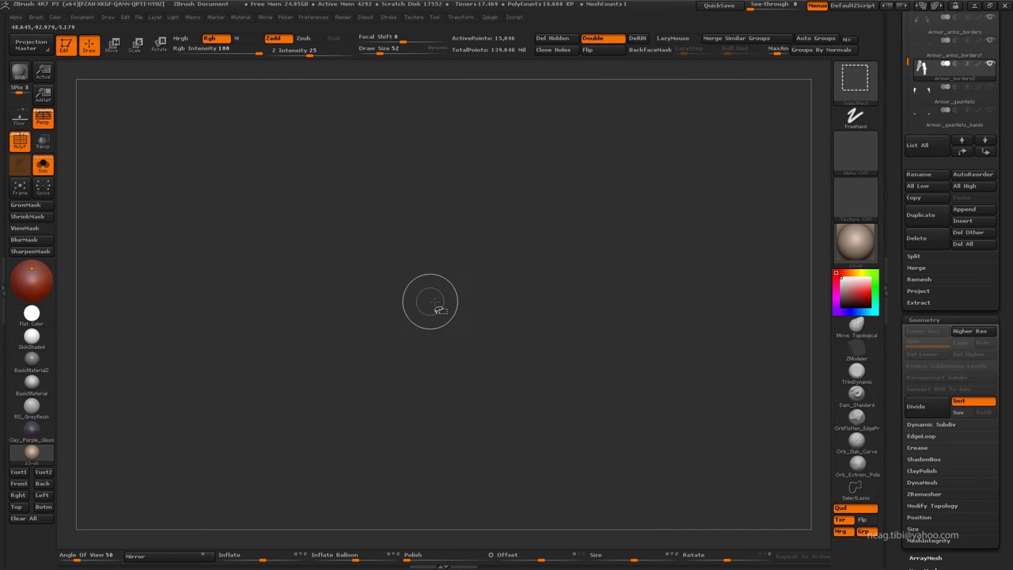
{"action": "left_click", "coordinate": [552, 61], "text": "ctrl+shift"}
{"action": "left_click", "coordinate": [640, 39]}
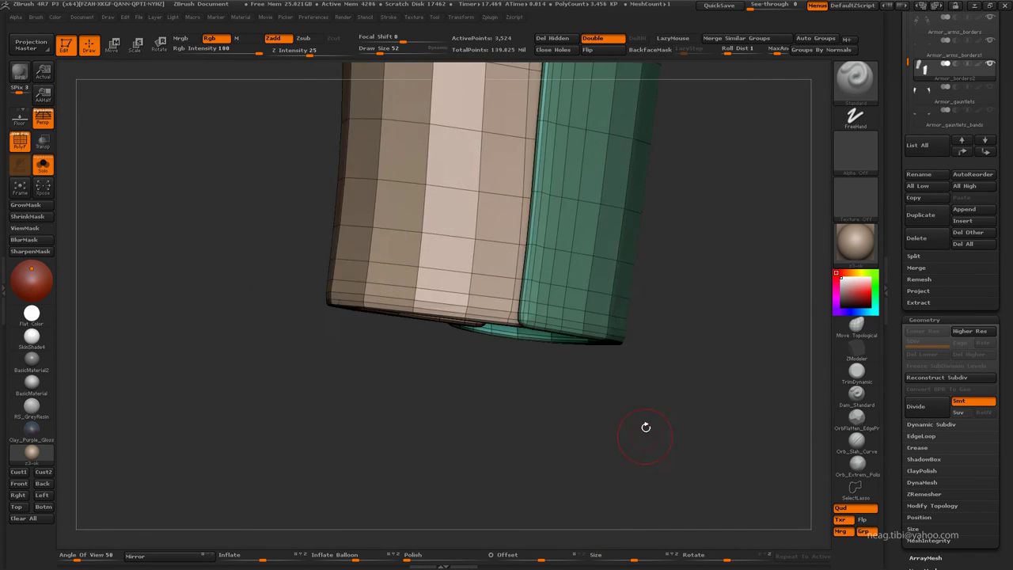
{"action": "key", "text": "alt+s"}
{"action": "key", "text": "ctrl+shift"}
{"action": "key", "text": "alt+s"}
{"action": "key", "text": "alt+s"}
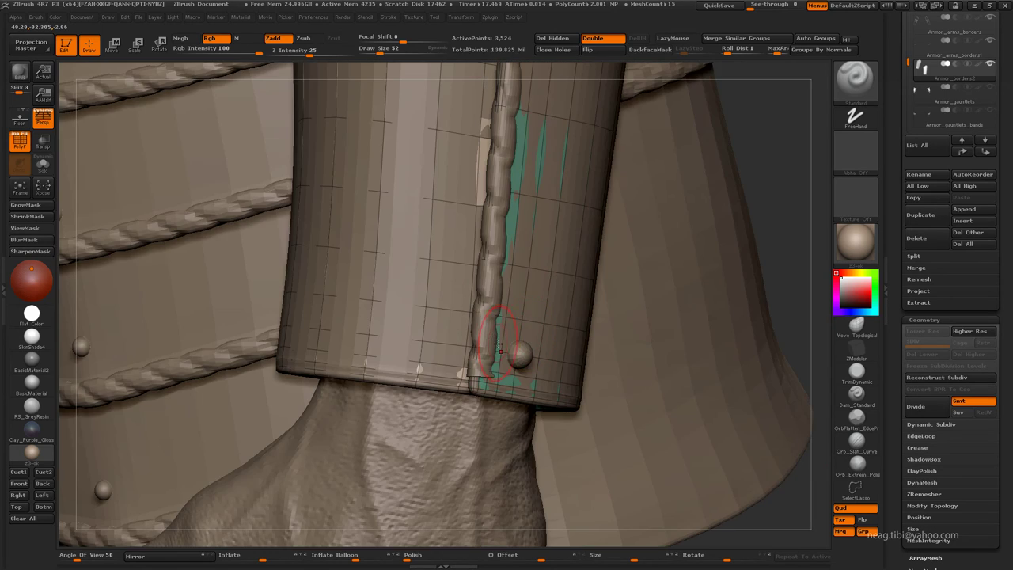
{"action": "key", "text": "alt+s"}
{"action": "left_click", "coordinate": [504, 343], "text": "ctrl+shift"}
{"action": "left_click", "coordinate": [565, 41]}
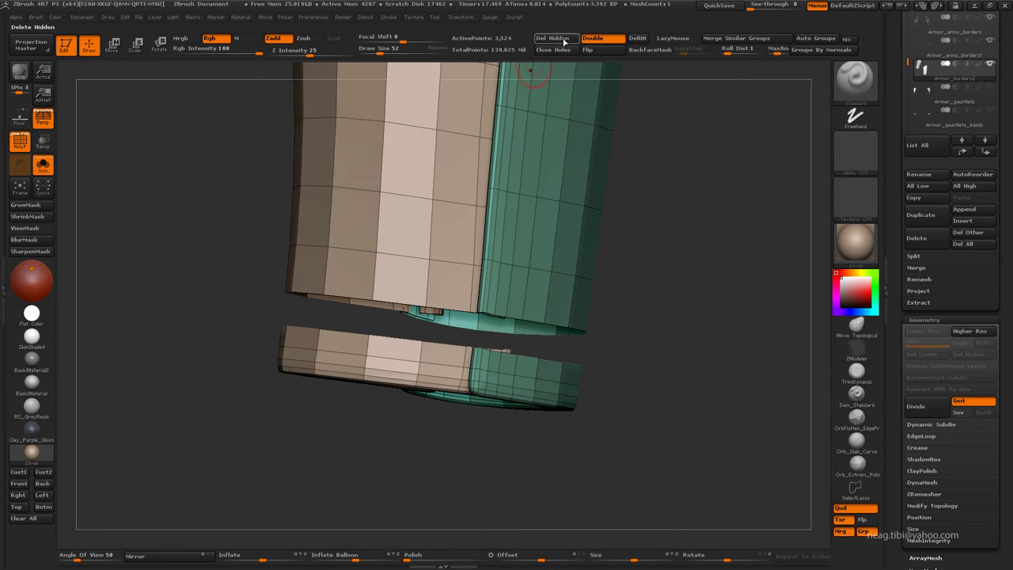
- Hide all but the cuff's lower polygon loop and orbit to check the thin ring
{"action": "left_click", "coordinate": [430, 357], "text": "ctrl+shift"}
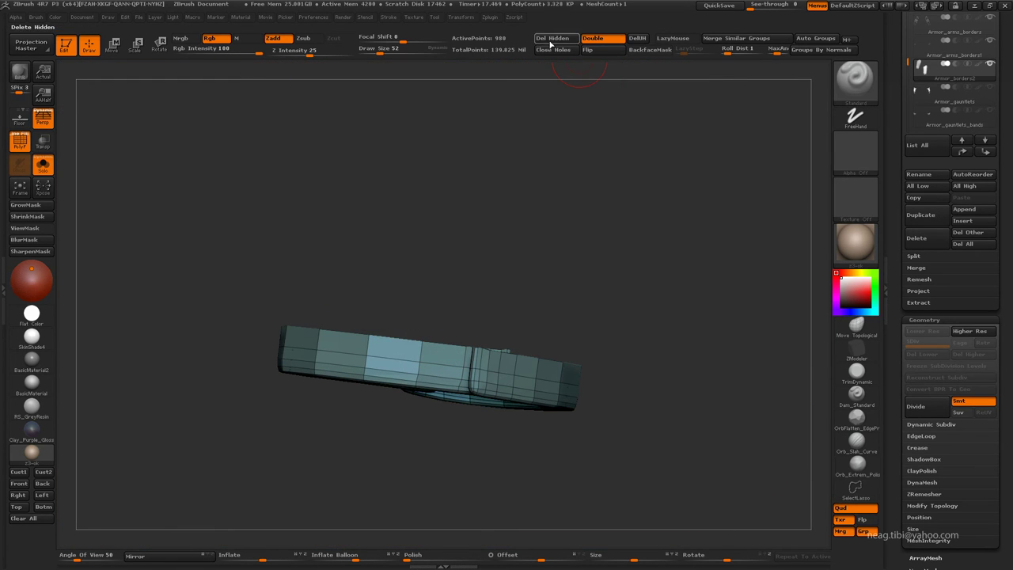
{"action": "left_click_drag", "start_coordinate": [506, 238], "coordinate": [605, 192]}
{"action": "key", "text": "alt+s"}
{"action": "key", "text": "alt+s"}
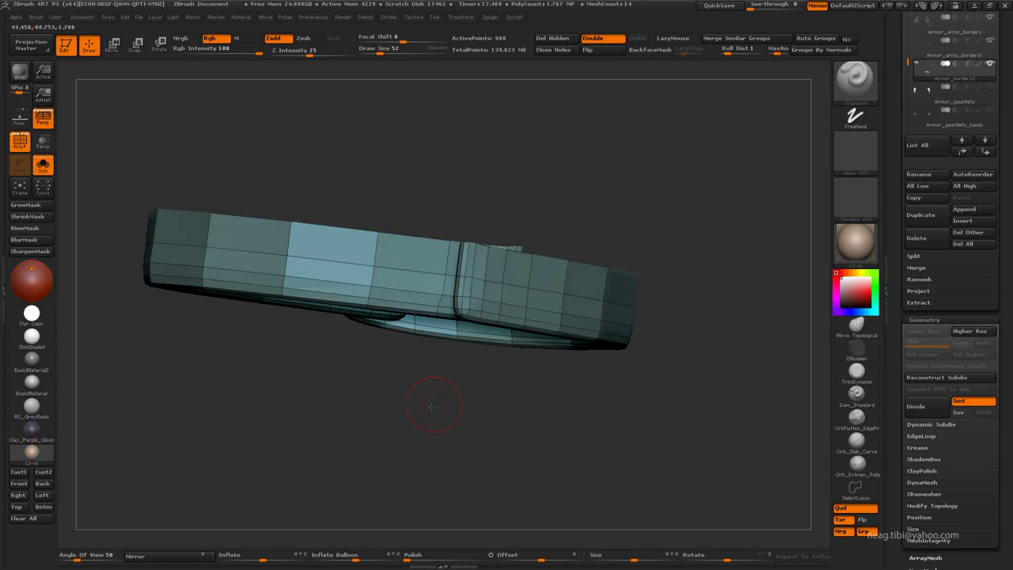
{"action": "mouse_move", "coordinate": [430, 356]}
{"action": "left_mouse_down"}
{"action": "mouse_move", "coordinate": [483, 372]}
{"action": "mouse_move", "coordinate": [506, 364]}
{"action": "mouse_move", "coordinate": [466, 200]}
{"action": "left_mouse_up"}
{"action": "key", "text": "alt+s"}
{"action": "key", "text": "alt+s"}
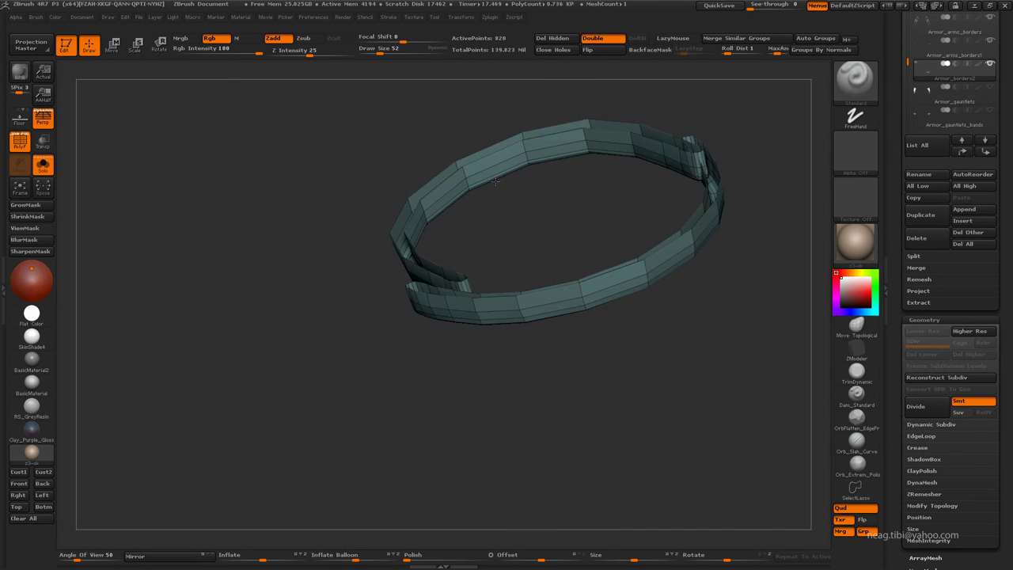
{"action": "left_click_drag", "start_coordinate": [570, 158], "coordinate": [516, 233]}
{"action": "key", "text": "alt+s"}
{"action": "key", "text": "alt+s"}
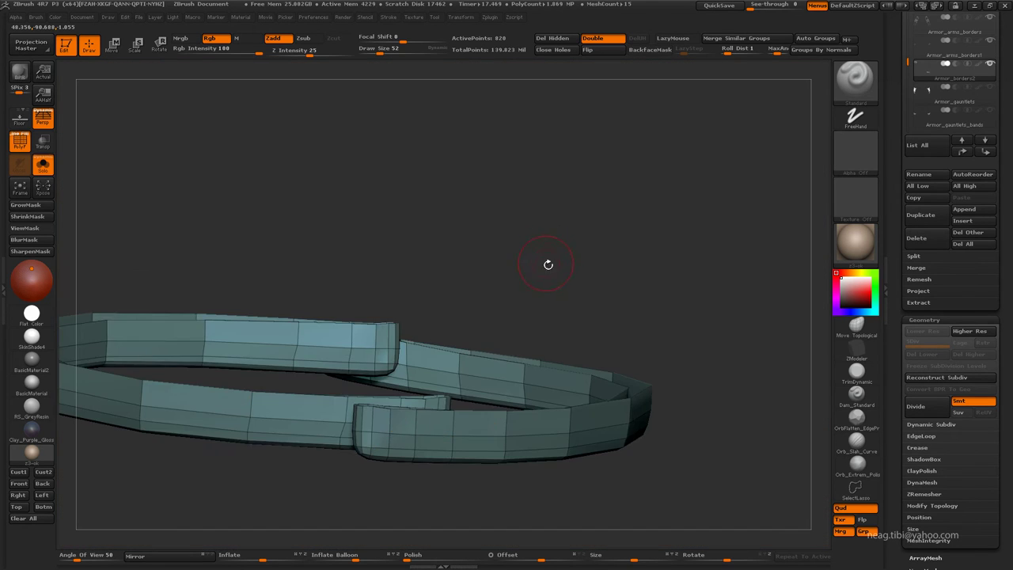
{"action": "left_click_drag", "start_coordinate": [550, 264], "coordinate": [600, 232]}
{"action": "key", "text": "alt+s"}
- Extrude all polygons of the ring with ZModeler to give it thickness
{"action": "left_click", "coordinate": [856, 353]}
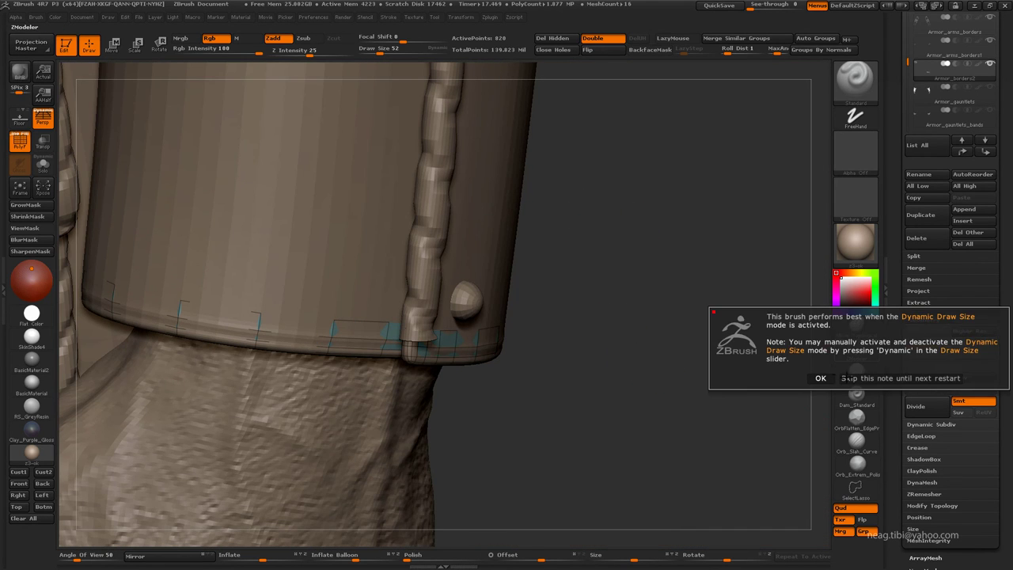
{"action": "key", "text": "space"}
{"action": "left_click", "coordinate": [262, 287]}
{"action": "left_click_drag", "start_coordinate": [346, 331], "coordinate": [346, 321]}
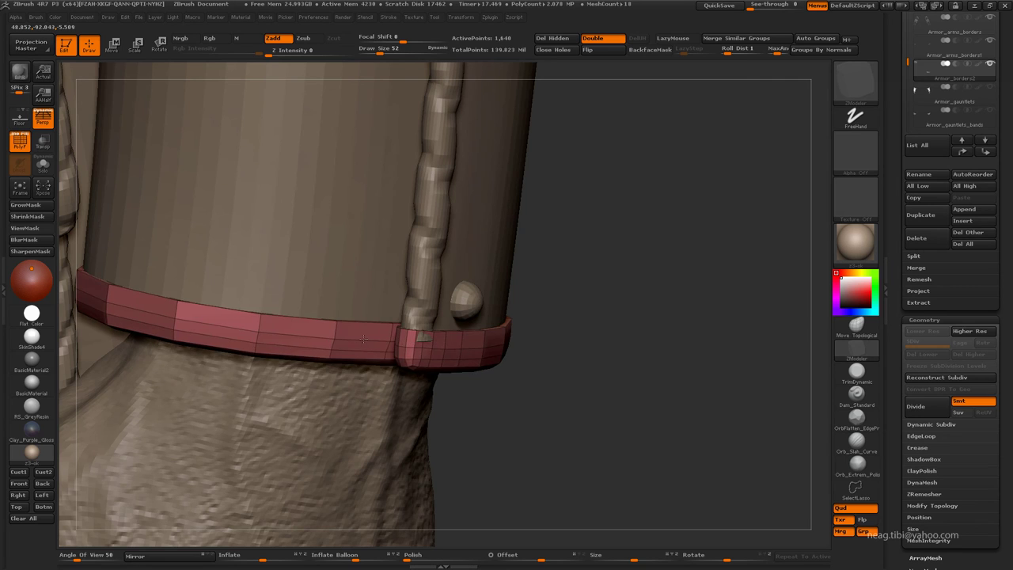
- Hide and delete the band's leftover polygons, then check it against the sleeve
{"action": "key", "text": "alt+s"}
{"action": "left_click_drag", "start_coordinate": [620, 292], "coordinate": [620, 237]}
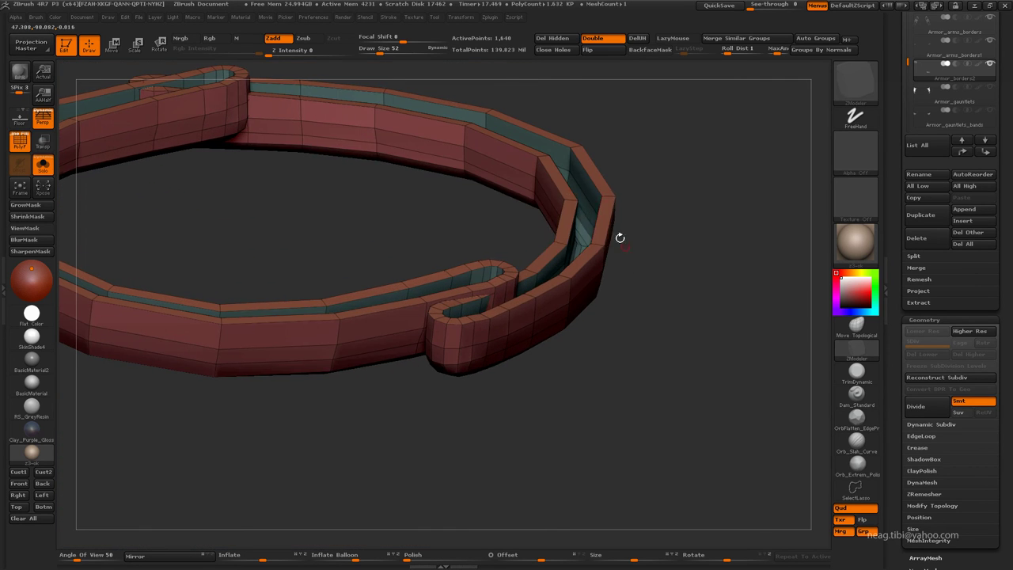
{"action": "left_click", "coordinate": [570, 170], "text": "ctrl+shift"}
{"action": "left_click", "coordinate": [630, 43]}
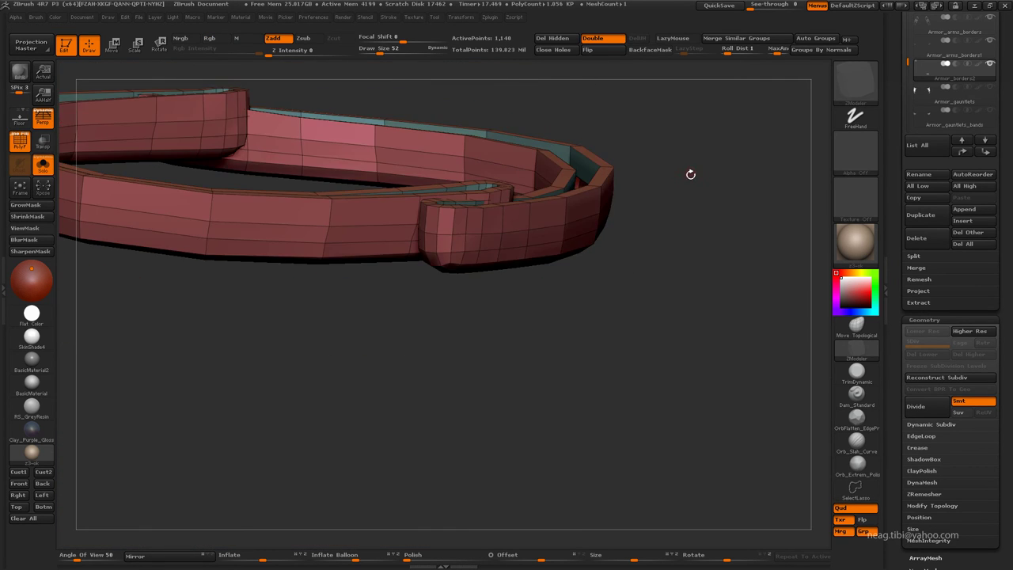
{"action": "left_click_drag", "start_coordinate": [690, 175], "coordinate": [559, 303]}
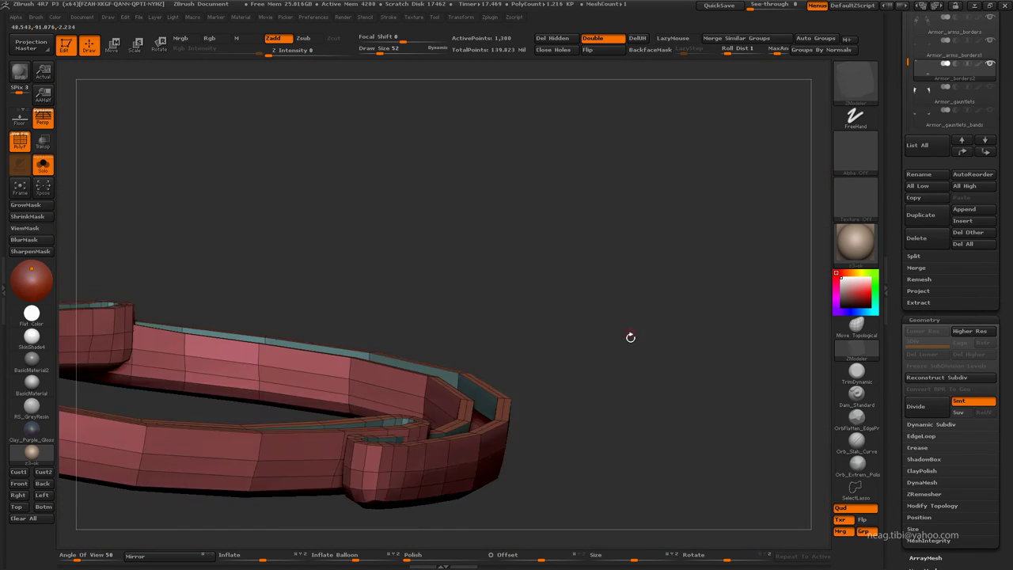
{"action": "left_click_drag", "start_coordinate": [628, 337], "coordinate": [631, 293]}
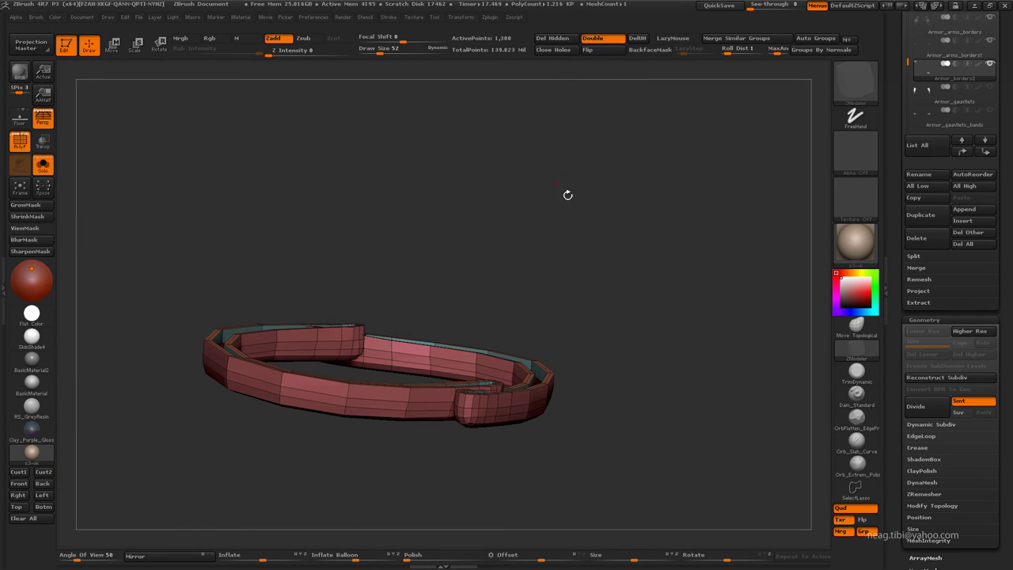
{"action": "left_click_drag", "start_coordinate": [567, 194], "coordinate": [595, 198]}
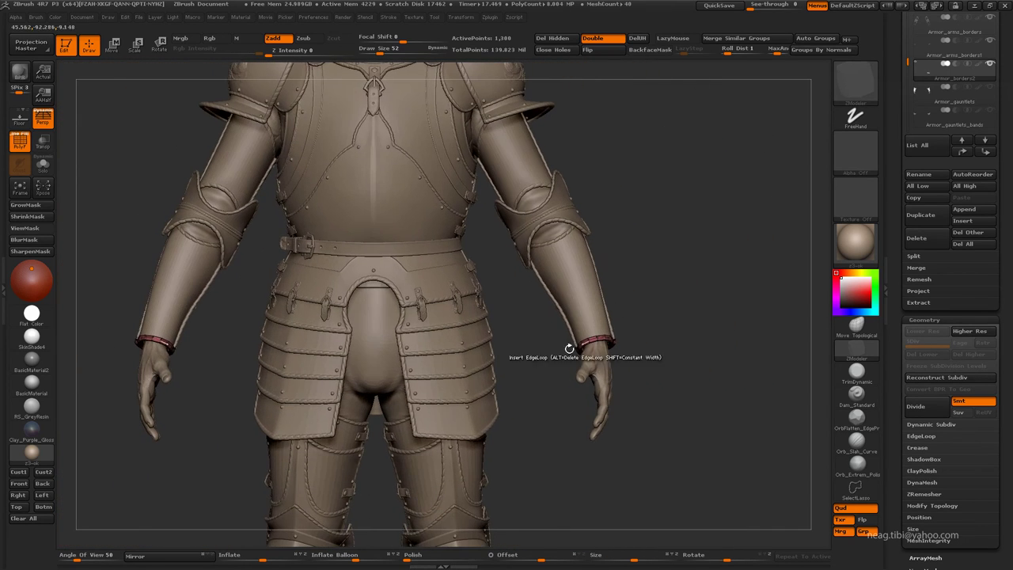
- Lasso-hide the left wrist band so only one wrist band shows
{"action": "key", "text": "ctrl+shift+s"}
{"action": "left_click_drag", "start_coordinate": [87, 285], "coordinate": [227, 410], "text": "ctrl+alt+shift"}
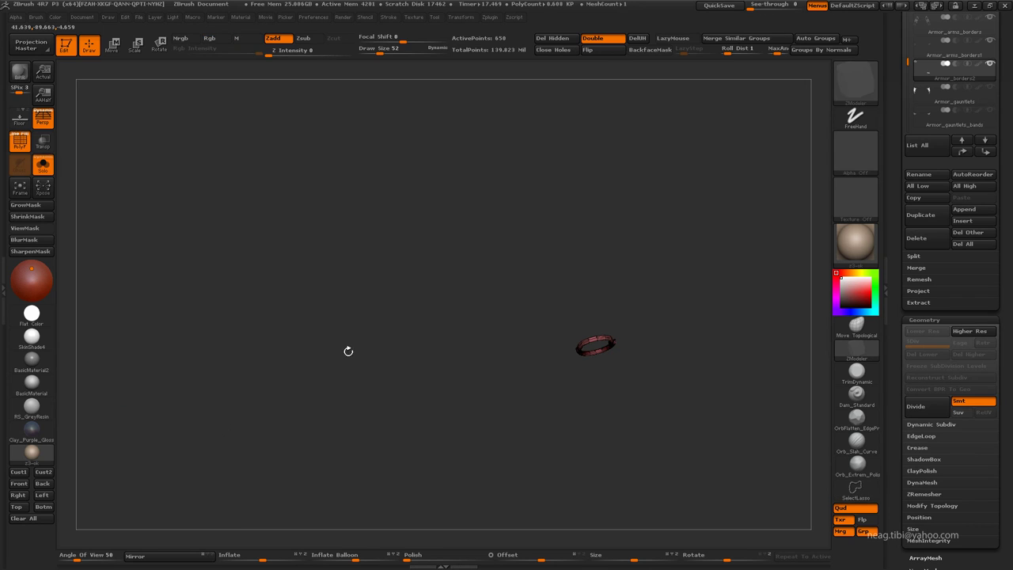
{"action": "scroll", "coordinate": [992, 424], "scroll_direction": "up", "scroll_amount": 5}
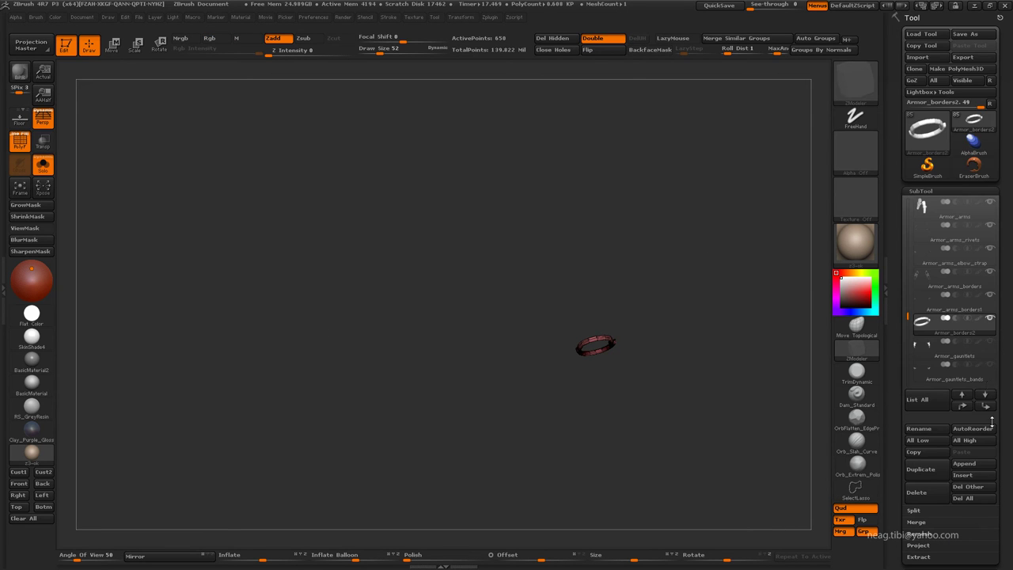
{"action": "left_click", "coordinate": [913, 80]}
{"action": "middle_click_drag", "start_coordinate": [464, 260], "coordinate": [445, 229], "text": "alt"}
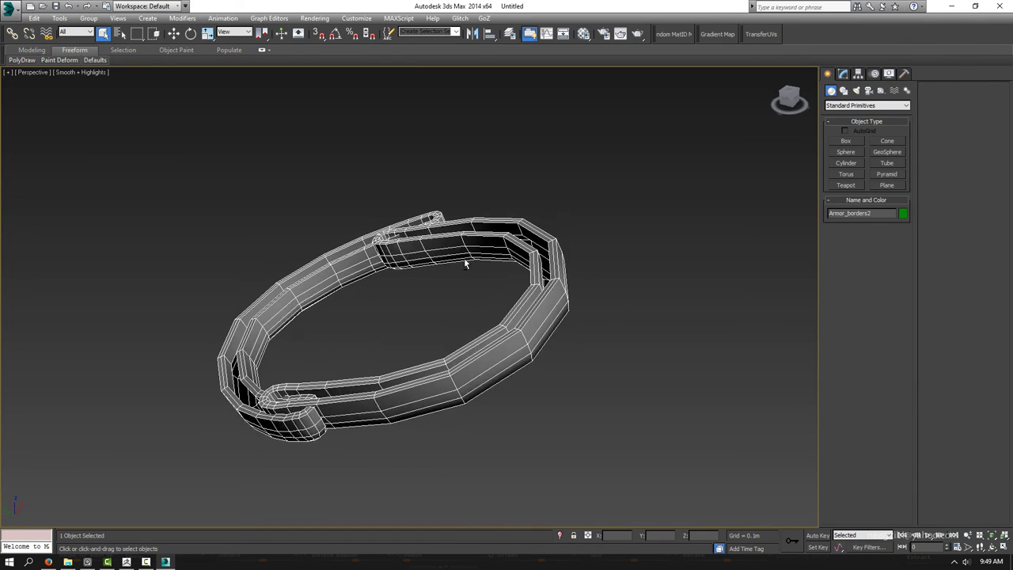
{"action": "left_click", "coordinate": [843, 73]}
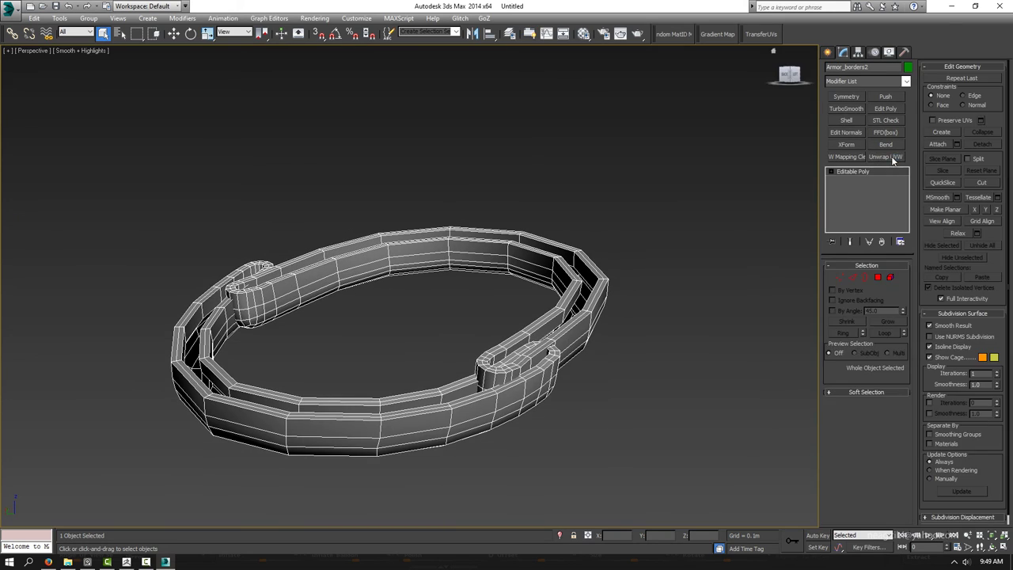
{"action": "left_click", "coordinate": [885, 156]}
{"action": "left_click", "coordinate": [867, 388]}
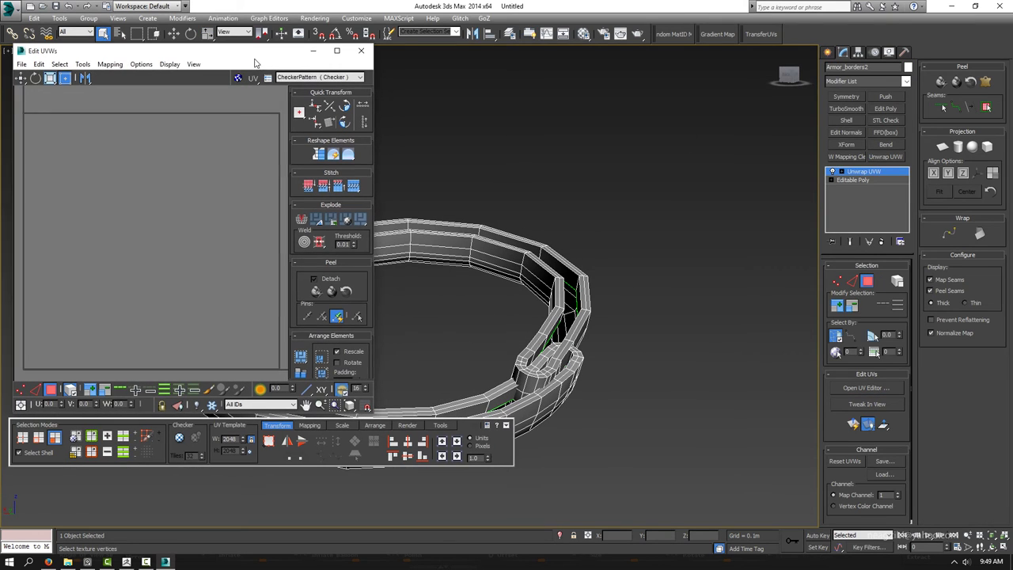
{"action": "mouse_move", "coordinate": [577, 385]}
{"action": "middle_mouse_down", "text": "alt"}
{"action": "mouse_move", "coordinate": [495, 194]}
{"action": "mouse_move", "coordinate": [435, 323]}
{"action": "middle_mouse_up", "text": "alt"}
{"action": "scroll", "coordinate": [494, 194], "scroll_direction": "up", "scroll_amount": 2}
{"action": "scroll", "coordinate": [494, 194], "scroll_direction": "up", "scroll_amount": 2}
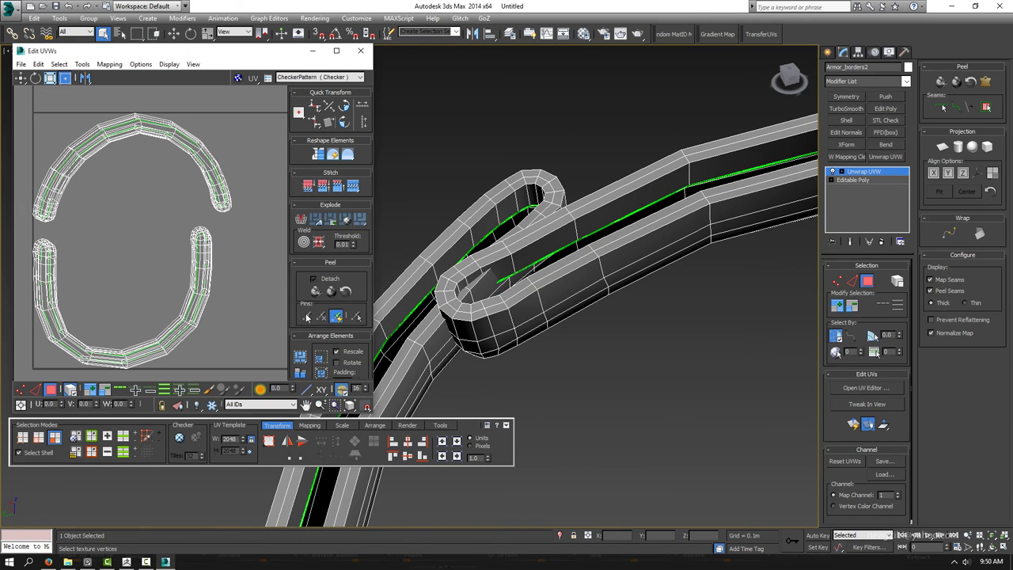
{"action": "scroll", "coordinate": [478, 266], "scroll_direction": "up", "scroll_amount": 1}
{"action": "scroll", "coordinate": [478, 266], "scroll_direction": "up", "scroll_amount": 1}
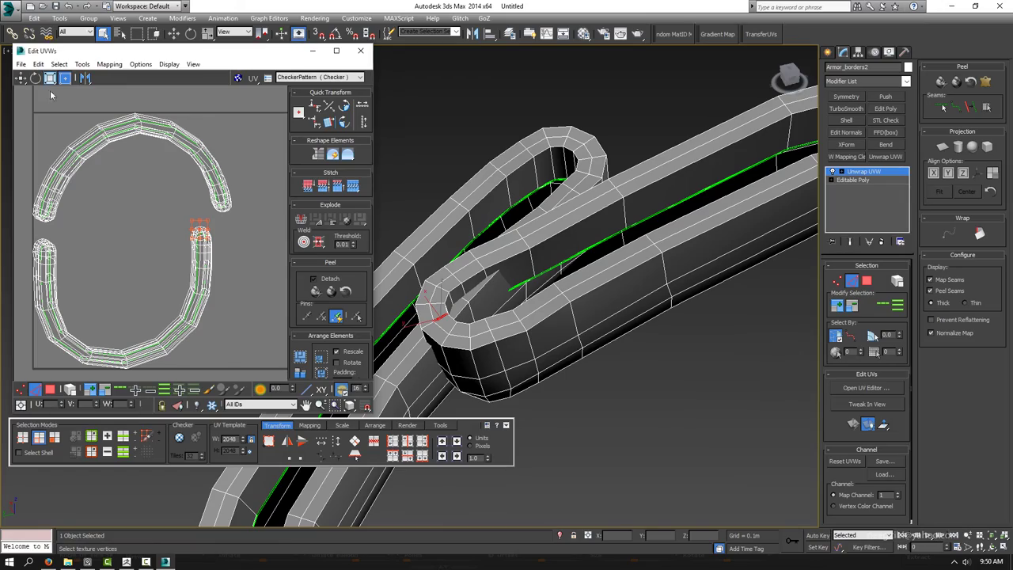
{"action": "left_click_drag", "start_coordinate": [51, 49], "coordinate": [41, 63]}
{"action": "mouse_move", "coordinate": [554, 237]}
{"action": "middle_mouse_down", "text": "alt"}
{"action": "mouse_move", "coordinate": [515, 254]}
{"action": "mouse_move", "coordinate": [570, 237]}
{"action": "middle_mouse_up", "text": "alt"}
{"action": "key", "text": "F3"}
{"action": "key", "text": "F3"}
{"action": "middle_click_drag", "start_coordinate": [476, 332], "coordinate": [527, 341], "text": "alt"}
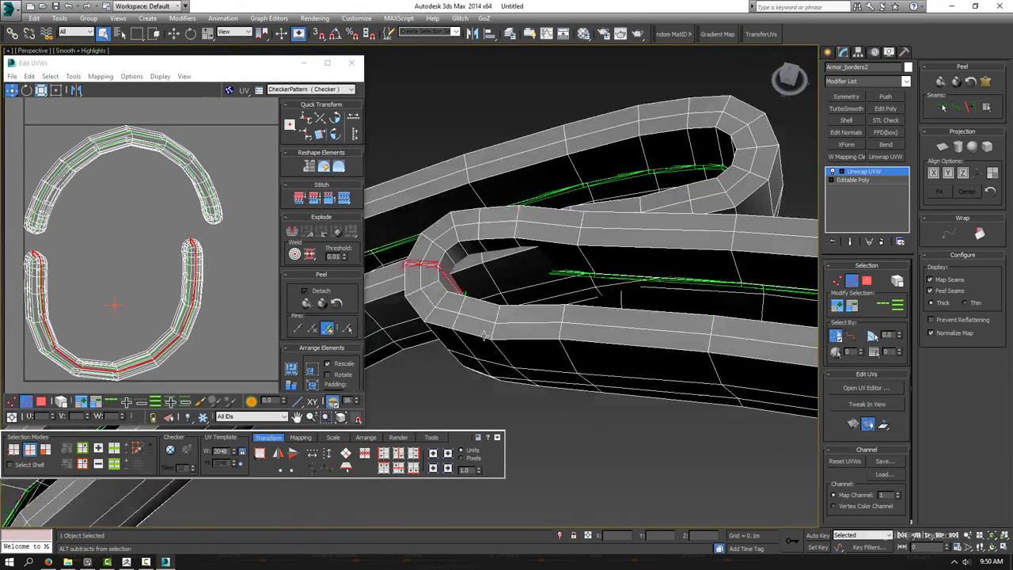
{"action": "key", "text": "F3"}
{"action": "middle_click_drag", "start_coordinate": [539, 279], "coordinate": [507, 293], "text": "alt"}
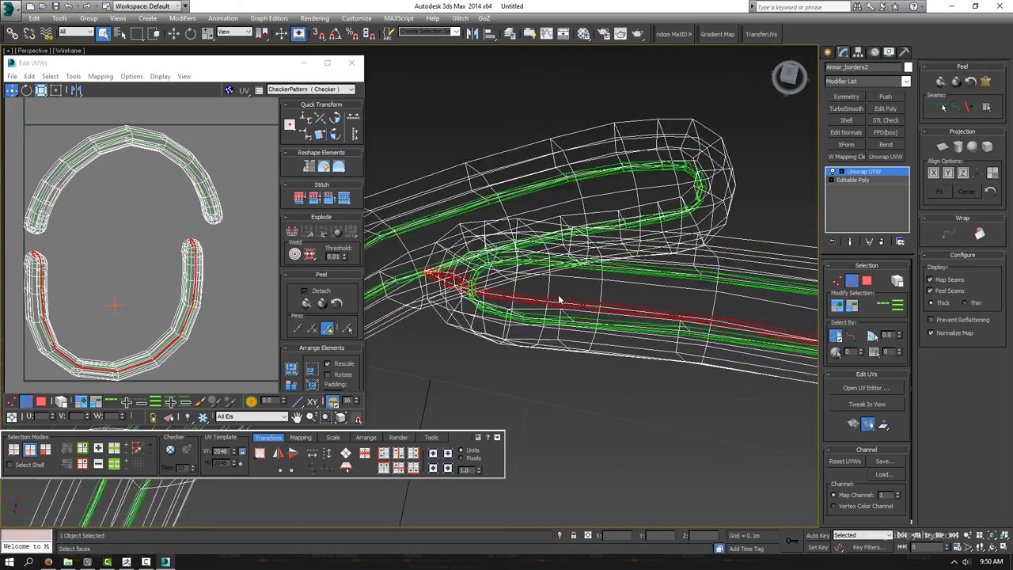
{"action": "middle_click_drag", "start_coordinate": [677, 349], "coordinate": [734, 317], "text": "alt"}
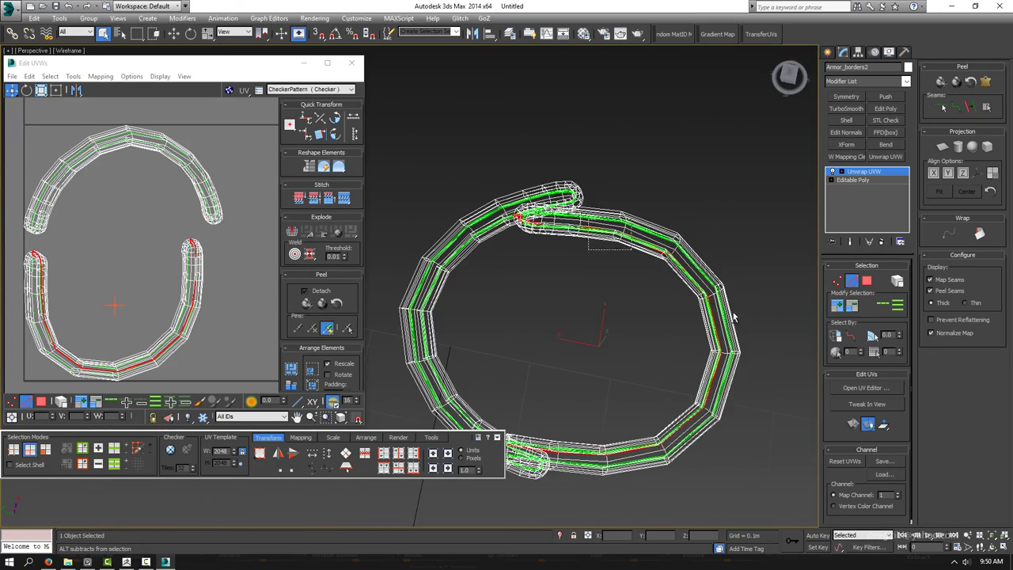
{"action": "scroll", "coordinate": [539, 411], "scroll_direction": "up", "scroll_amount": 5}
{"action": "middle_click_drag", "start_coordinate": [554, 356], "coordinate": [601, 341], "text": "alt"}
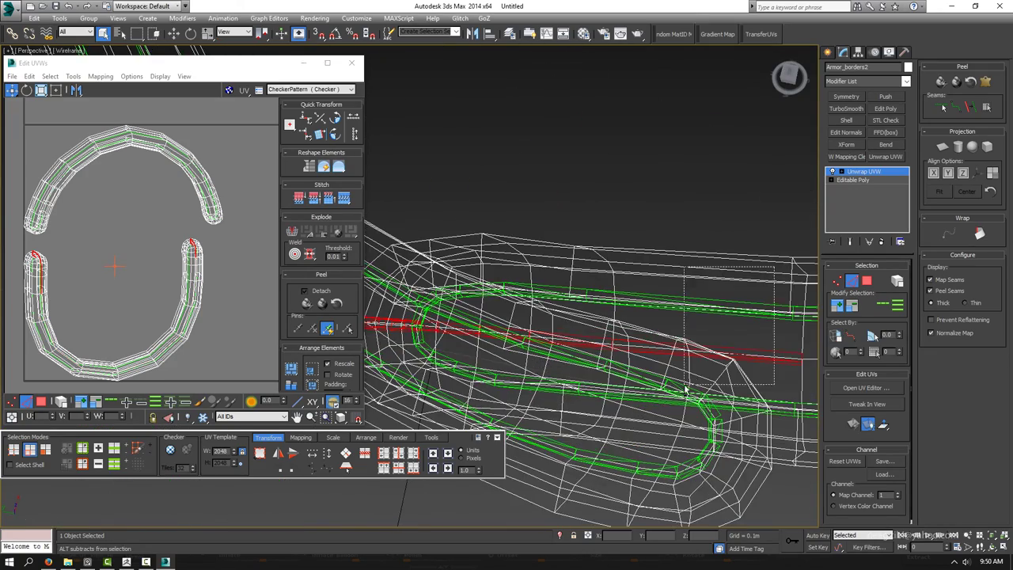
{"action": "left_click", "coordinate": [129, 246]}
{"action": "middle_click_drag", "start_coordinate": [554, 317], "coordinate": [528, 263], "text": "alt"}
{"action": "key", "text": "F3"}
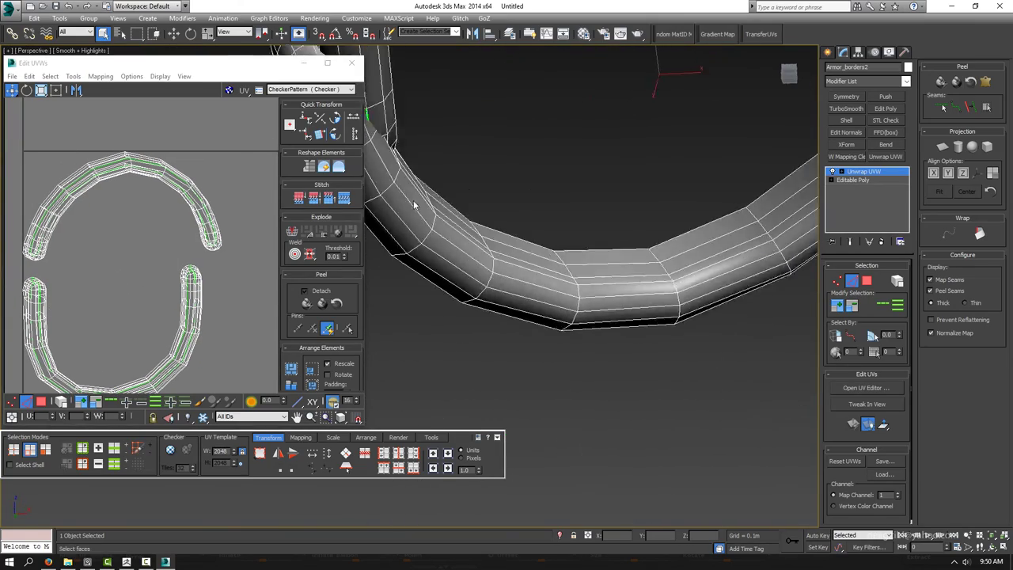
{"action": "scroll", "coordinate": [109, 227], "scroll_direction": "up", "scroll_amount": 2}
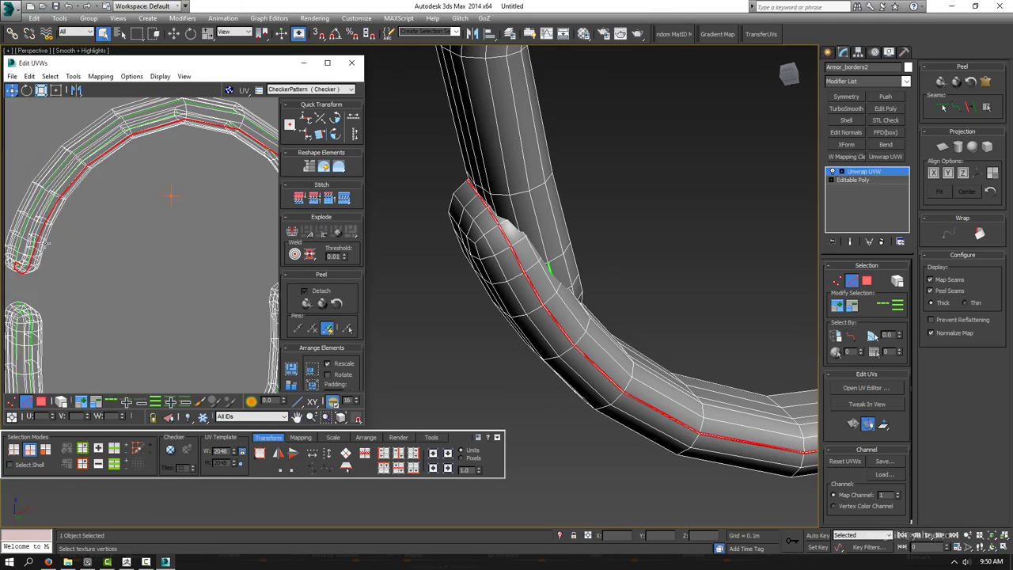
{"action": "mouse_move", "coordinate": [515, 316]}
{"action": "middle_mouse_down", "text": "alt"}
{"action": "mouse_move", "coordinate": [592, 350]}
{"action": "mouse_move", "coordinate": [575, 352]}
{"action": "middle_mouse_up", "text": "alt"}
{"action": "key", "text": "F3"}
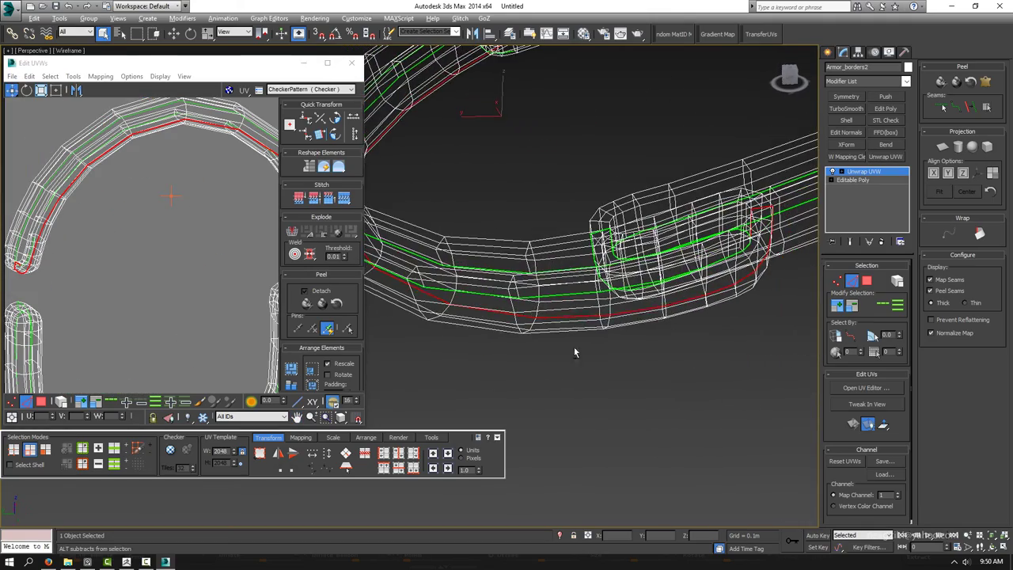
{"action": "mouse_move", "coordinate": [513, 277]}
{"action": "middle_mouse_down", "text": "alt"}
{"action": "mouse_move", "coordinate": [498, 248]}
{"action": "mouse_move", "coordinate": [494, 312]}
{"action": "mouse_move", "coordinate": [523, 323]}
{"action": "mouse_move", "coordinate": [591, 298]}
{"action": "middle_mouse_up", "text": "alt"}
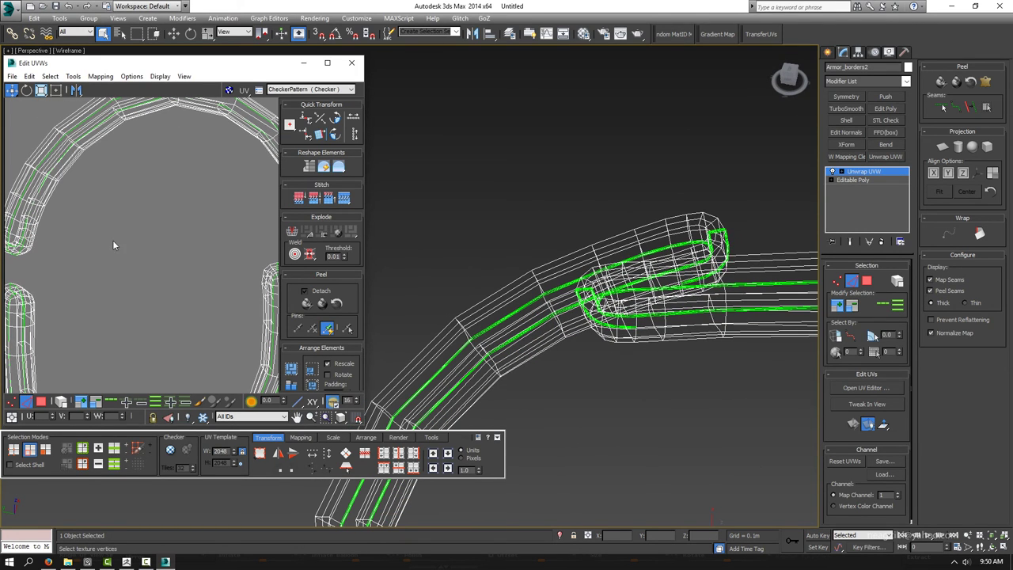
{"action": "key", "text": "ctrl+a"}
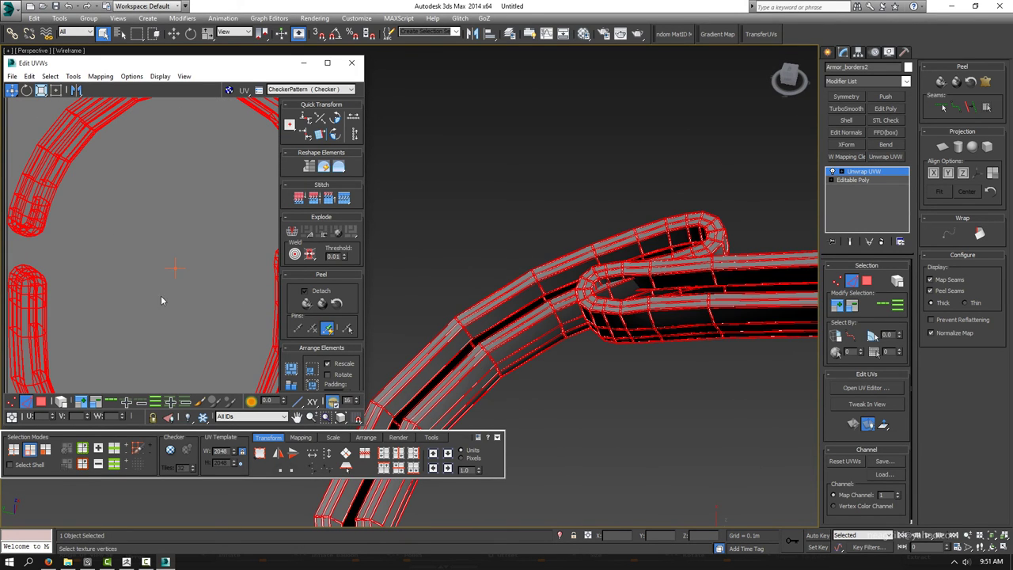
- Select all of the band's faces and Quick Peel its UVs, zooming to inspect
{"action": "left_click", "coordinate": [42, 402]}
{"action": "key", "text": "ctrl+a"}
{"action": "left_click", "coordinate": [307, 305]}
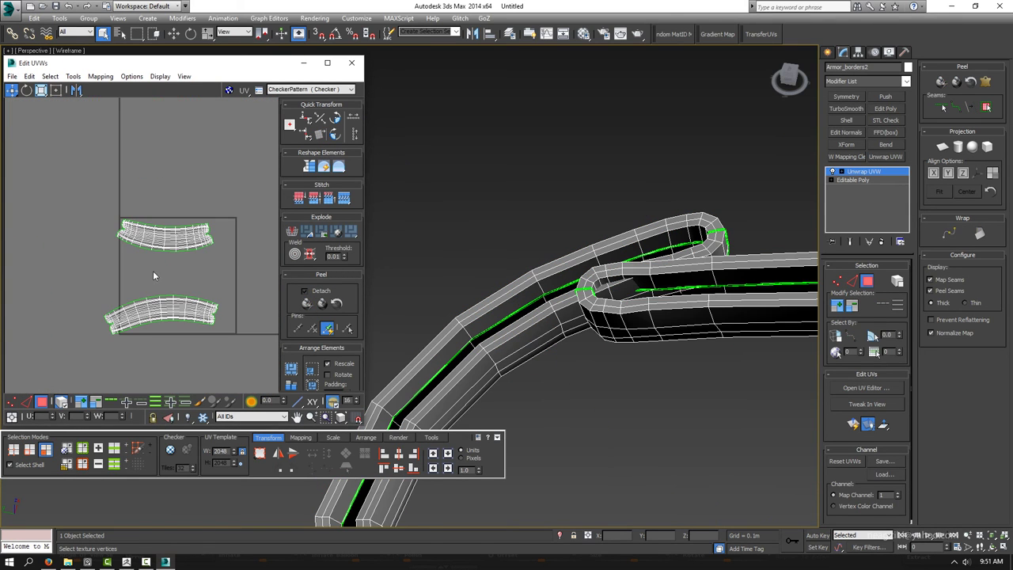
{"action": "key", "text": "ctrl+a"}
{"action": "left_click", "coordinate": [235, 293]}
{"action": "scroll", "coordinate": [235, 293], "scroll_direction": "up", "scroll_amount": 3}
{"action": "scroll", "coordinate": [190, 277], "scroll_direction": "down", "scroll_amount": 2}
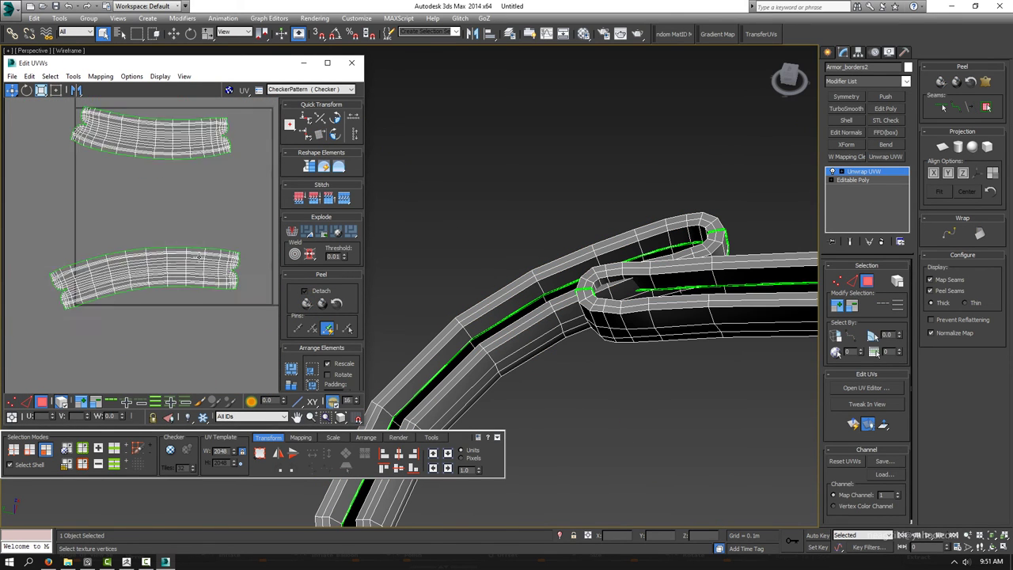
{"action": "scroll", "coordinate": [179, 269], "scroll_direction": "up", "scroll_amount": 3}
{"action": "scroll", "coordinate": [181, 264], "scroll_direction": "up", "scroll_amount": 2}
{"action": "scroll", "coordinate": [198, 285], "scroll_direction": "down", "scroll_amount": 3}
{"action": "scroll", "coordinate": [174, 269], "scroll_direction": "up", "scroll_amount": 4}
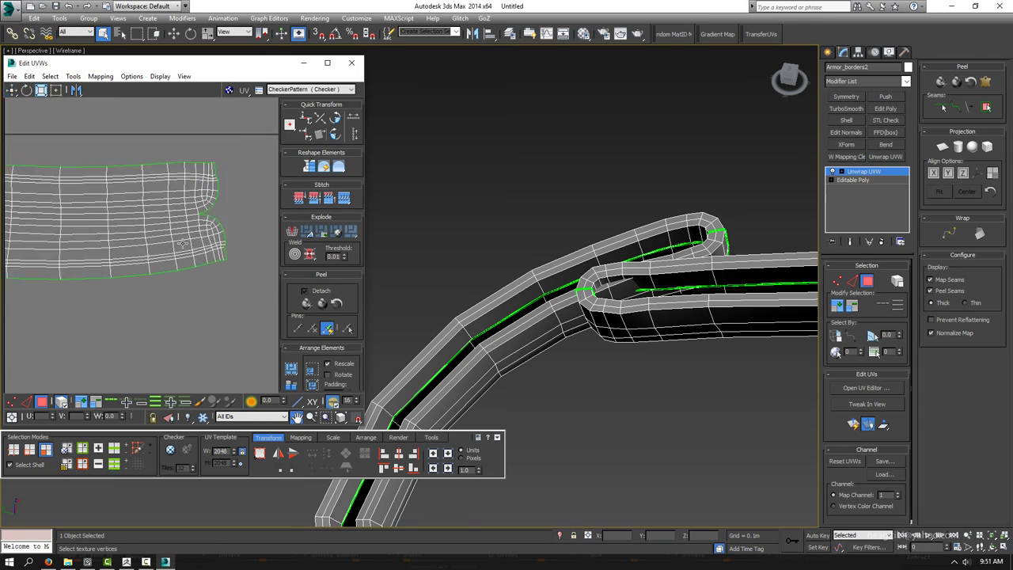
{"action": "scroll", "coordinate": [161, 255], "scroll_direction": "up", "scroll_amount": 2}
{"action": "scroll", "coordinate": [160, 255], "scroll_direction": "up", "scroll_amount": 3}
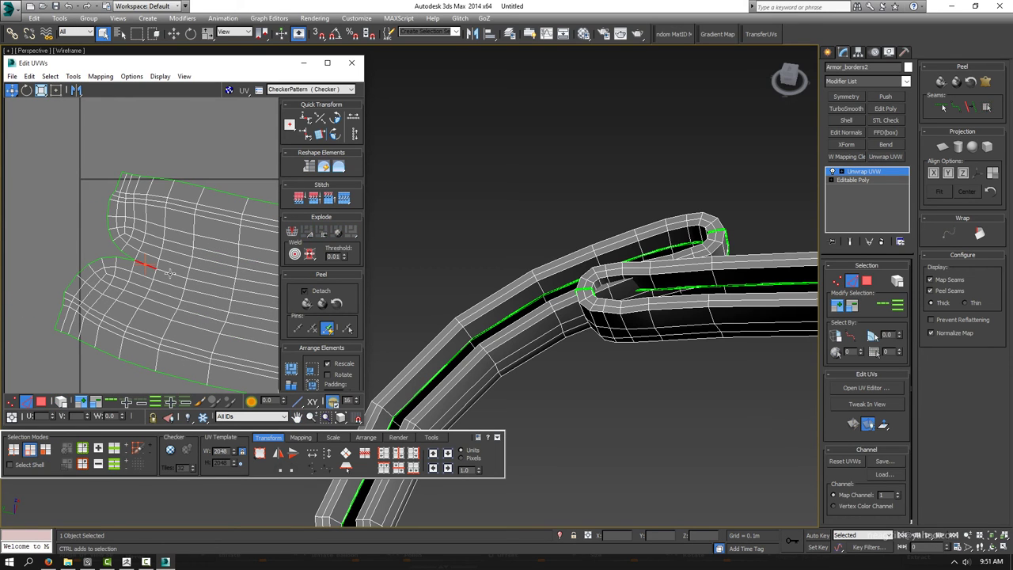
{"action": "scroll", "coordinate": [170, 273], "scroll_direction": "down", "scroll_amount": 4}
{"action": "scroll", "coordinate": [183, 287], "scroll_direction": "up", "scroll_amount": 4}
{"action": "scroll", "coordinate": [190, 283], "scroll_direction": "down", "scroll_amount": 3}
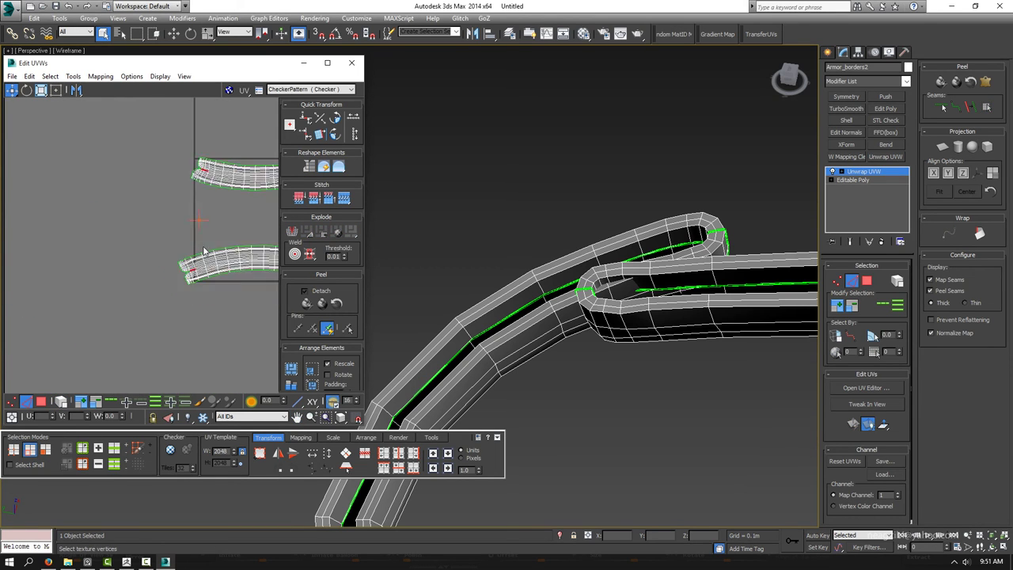
{"action": "scroll", "coordinate": [183, 277], "scroll_direction": "up", "scroll_amount": 3}
{"action": "scroll", "coordinate": [166, 269], "scroll_direction": "up", "scroll_amount": 2}
{"action": "scroll", "coordinate": [158, 286], "scroll_direction": "down", "scroll_amount": 2}
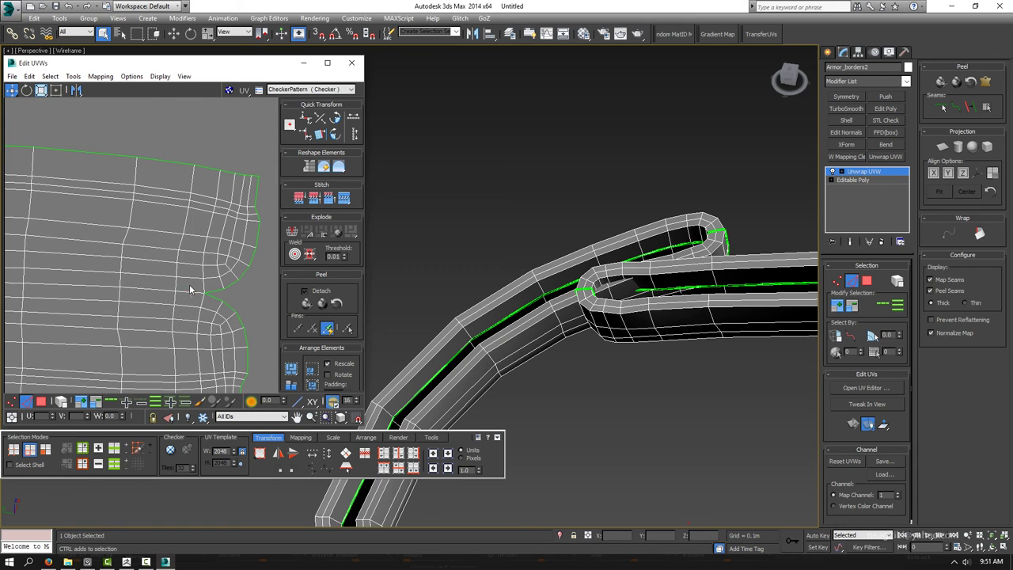
- Switch to edge selection and Quick Peel the band into two flattened strips
{"action": "right_click", "coordinate": [190, 287]}
{"action": "left_click", "coordinate": [221, 265]}
{"action": "left_click", "coordinate": [307, 304]}
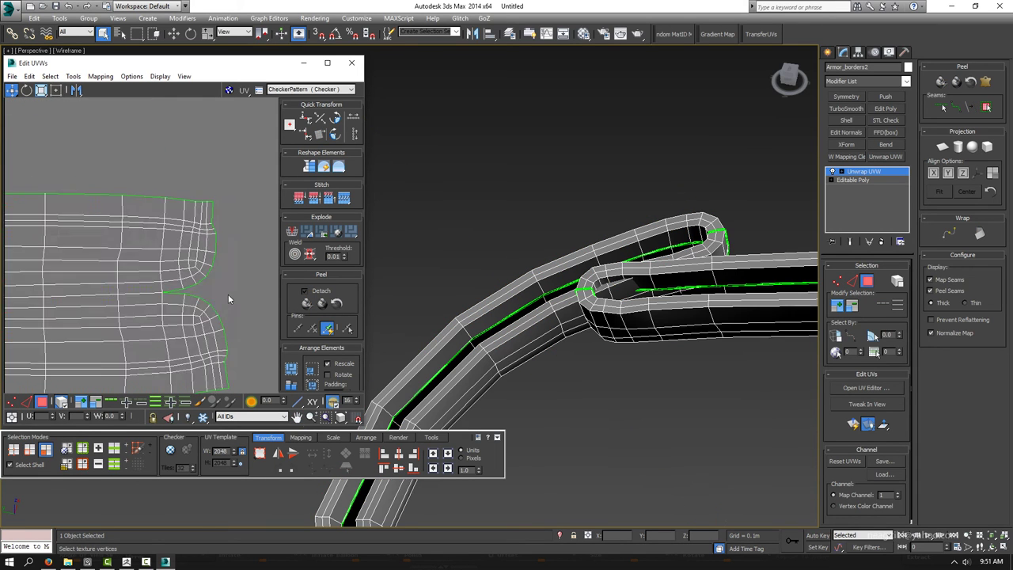
{"action": "left_click", "coordinate": [73, 76]}
- Open the Relax Tool, move it aside and show peel seams as thin lines
{"action": "left_click", "coordinate": [71, 254]}
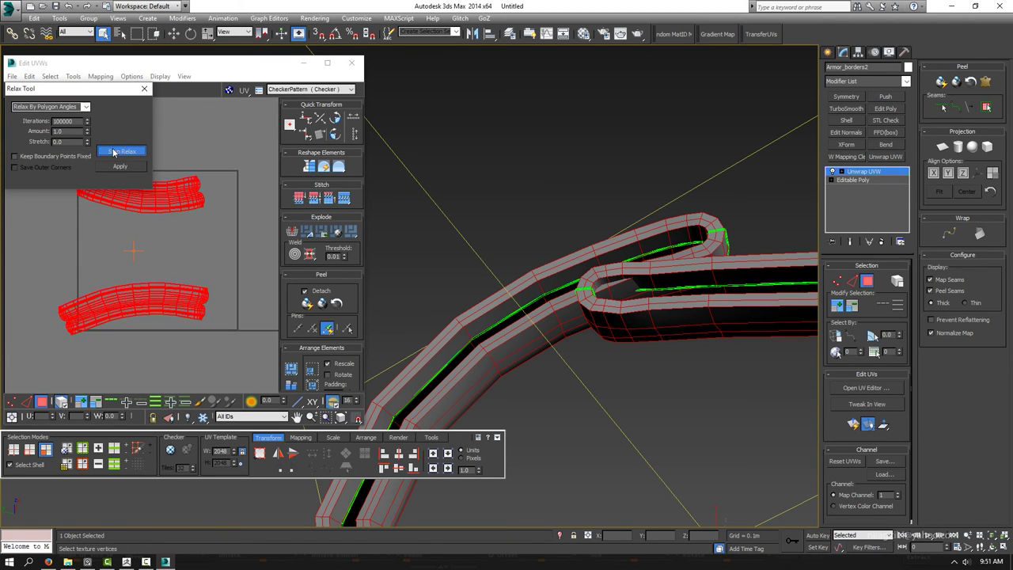
{"action": "left_click_drag", "start_coordinate": [112, 89], "coordinate": [476, 62]}
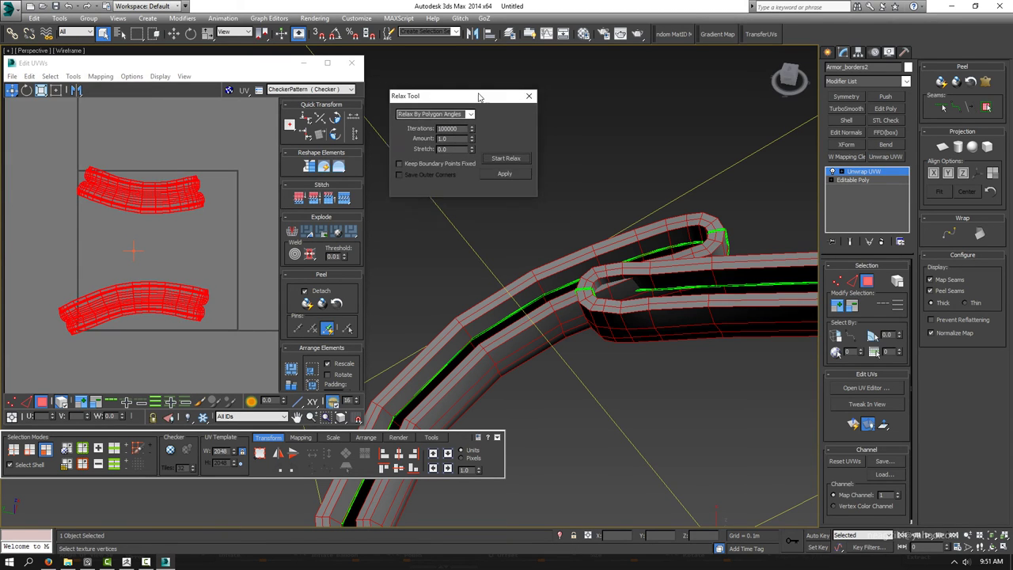
{"action": "middle_click_drag", "start_coordinate": [475, 285], "coordinate": [502, 272], "text": "alt"}
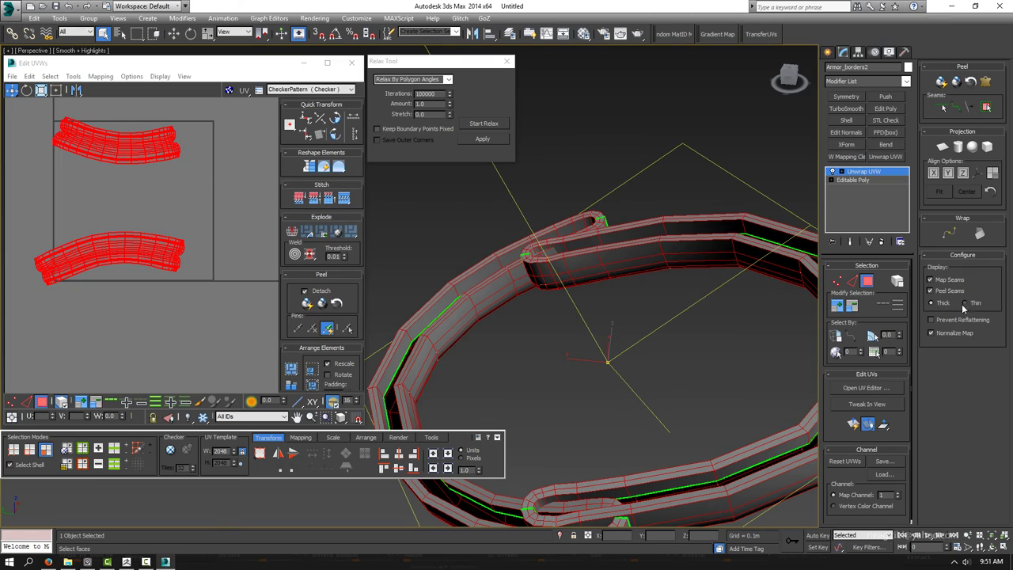
{"action": "left_click", "coordinate": [965, 303]}
- Move the lower UV strip down-left and rotate it slightly
{"action": "mouse_move", "coordinate": [602, 333]}
{"action": "middle_mouse_down", "text": "alt"}
{"action": "mouse_move", "coordinate": [461, 358]}
{"action": "mouse_move", "coordinate": [652, 306]}
{"action": "mouse_move", "coordinate": [605, 304]}
{"action": "middle_mouse_up", "text": "alt"}
{"action": "left_click", "coordinate": [117, 141]}
{"action": "left_click_drag", "start_coordinate": [178, 221], "coordinate": [146, 263]}
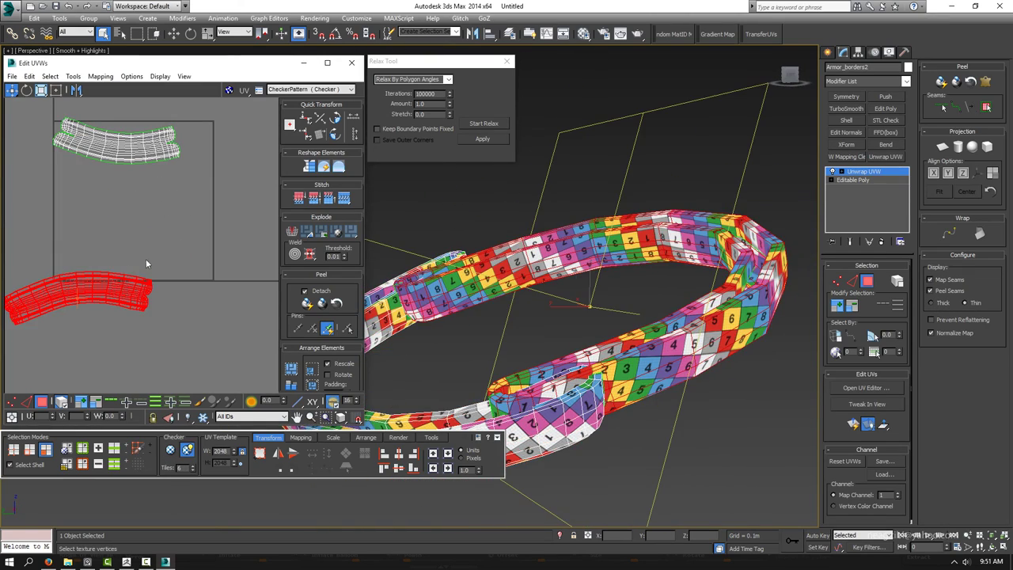
{"action": "key", "text": "e"}
{"action": "left_click_drag", "start_coordinate": [142, 304], "coordinate": [130, 278]}
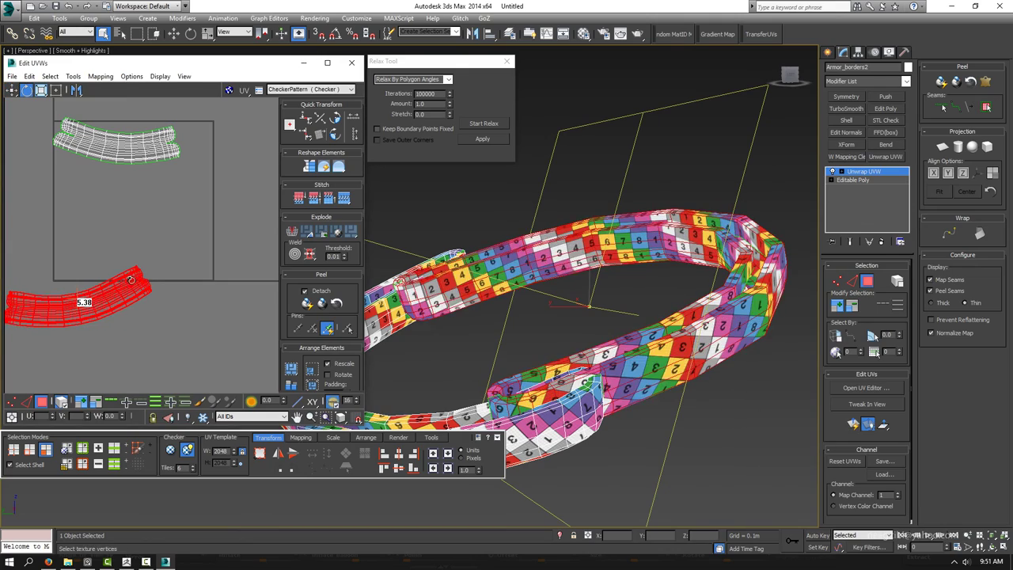
- Select edges across the strip, break it there and rotate the split piece about 90 degrees
{"action": "middle_click_drag", "start_coordinate": [554, 332], "coordinate": [601, 237], "text": "alt"}
{"action": "scroll", "coordinate": [148, 290], "scroll_direction": "up", "scroll_amount": 3}
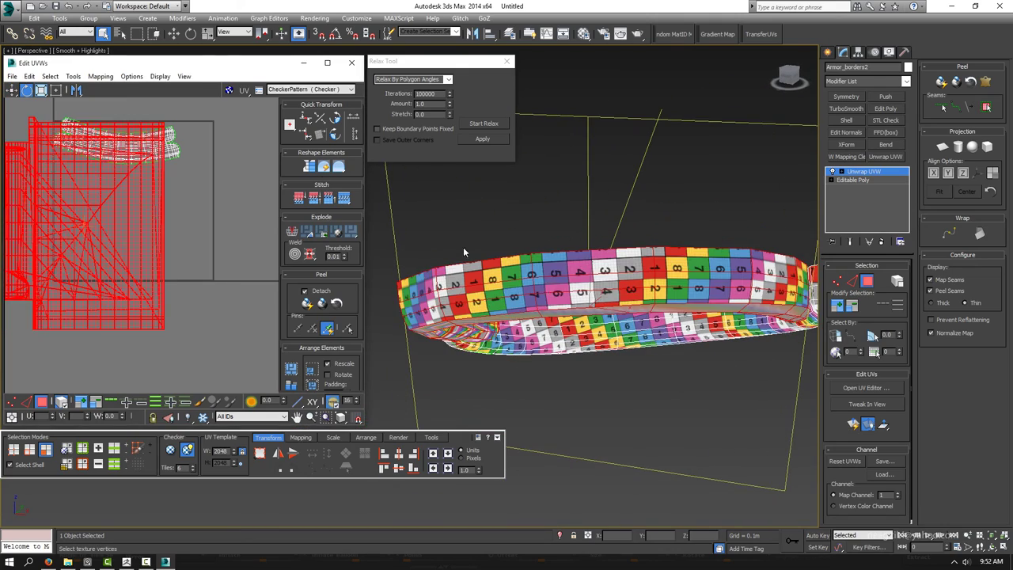
{"action": "scroll", "coordinate": [196, 312], "scroll_direction": "down", "scroll_amount": 2}
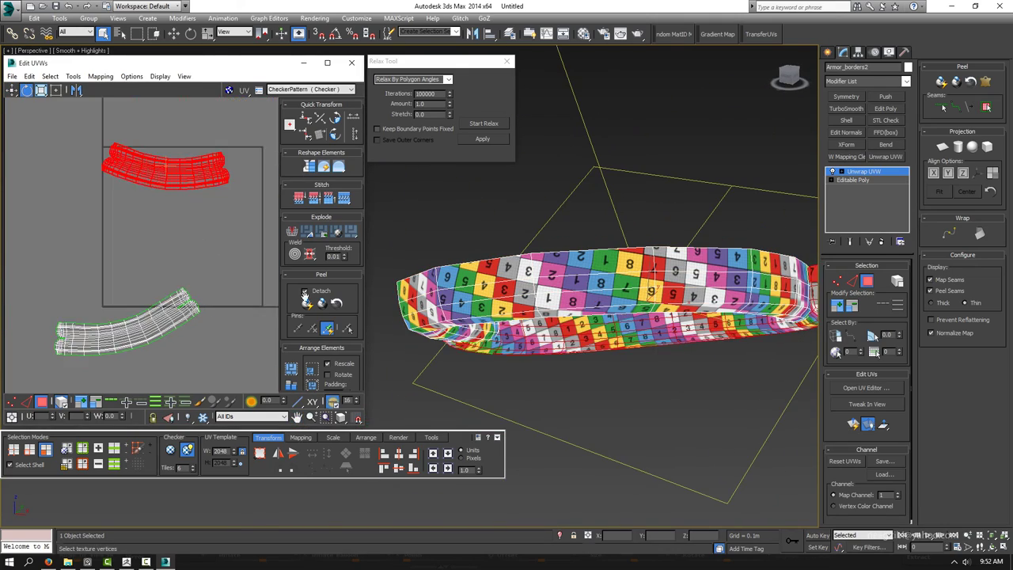
{"action": "middle_click_drag", "start_coordinate": [555, 333], "coordinate": [649, 301], "text": "alt"}
{"action": "scroll", "coordinate": [648, 301], "scroll_direction": "up", "scroll_amount": 4}
{"action": "scroll", "coordinate": [190, 283], "scroll_direction": "up", "scroll_amount": 2}
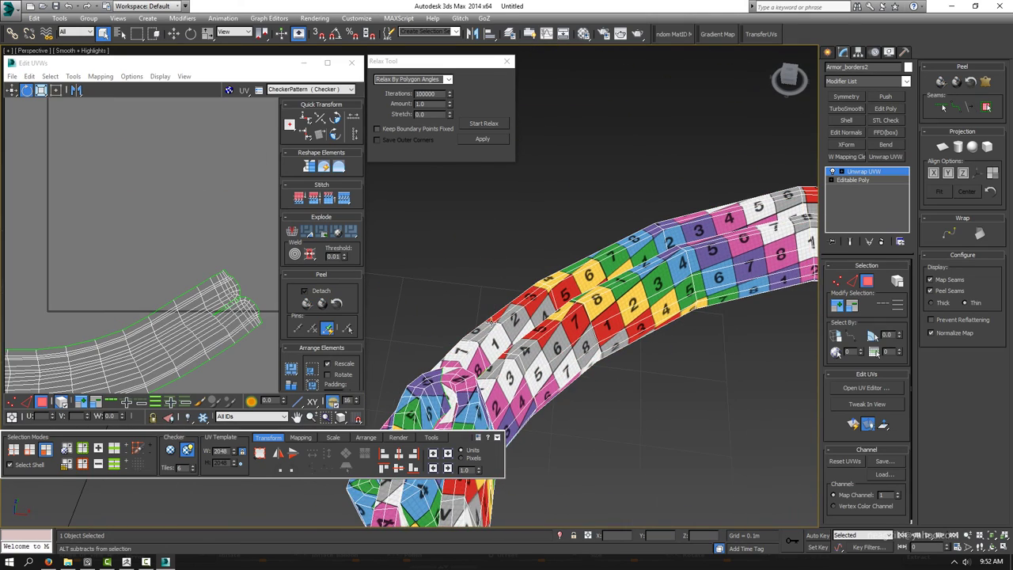
{"action": "middle_click_drag", "start_coordinate": [522, 309], "coordinate": [535, 301], "text": "alt"}
{"action": "key", "text": "2"}
{"action": "left_click", "coordinate": [535, 301]}
{"action": "middle_click_drag", "start_coordinate": [535, 340], "coordinate": [489, 368], "text": "alt"}
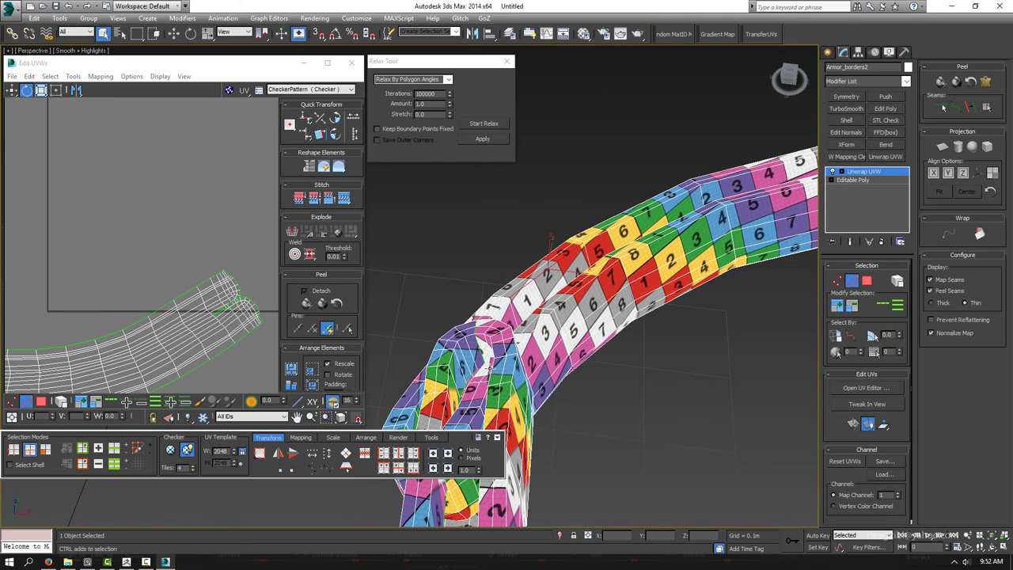
{"action": "scroll", "coordinate": [190, 301], "scroll_direction": "down", "scroll_amount": 2}
{"action": "right_click", "coordinate": [187, 226]}
{"action": "left_click", "coordinate": [214, 238]}
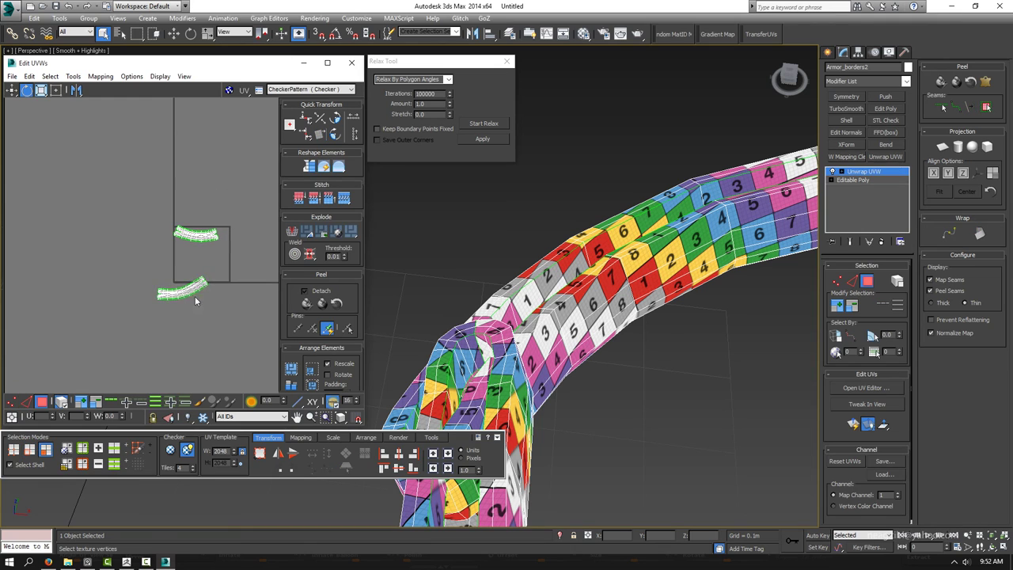
{"action": "mouse_move", "coordinate": [184, 285]}
{"action": "left_mouse_down"}
{"action": "mouse_move", "coordinate": [182, 260]}
{"action": "mouse_move", "coordinate": [190, 285]}
{"action": "left_mouse_up"}
- Quick Peel the split strips again and relax them until they even out
{"action": "left_click", "coordinate": [307, 303]}
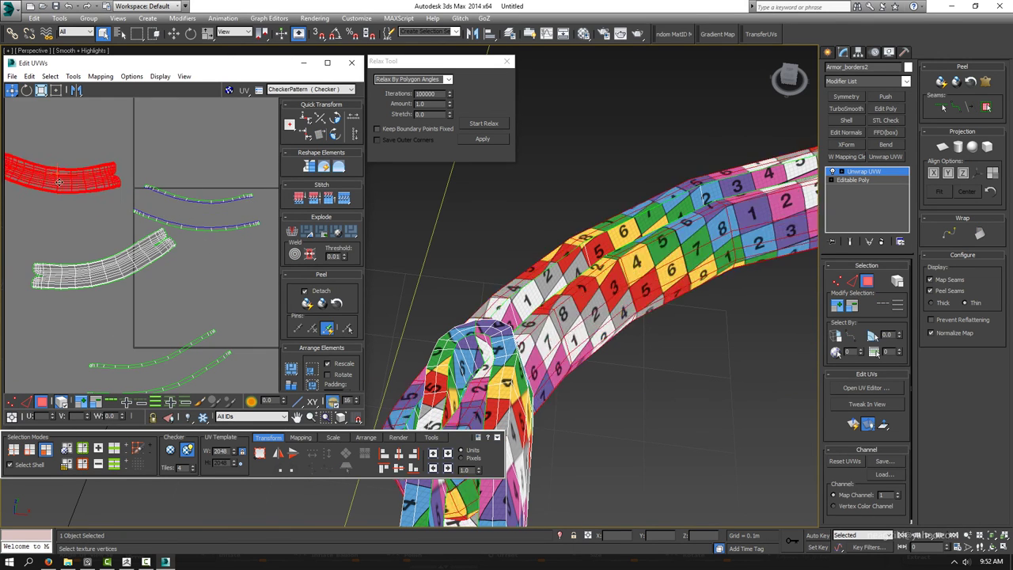
{"action": "left_click", "coordinate": [478, 124]}
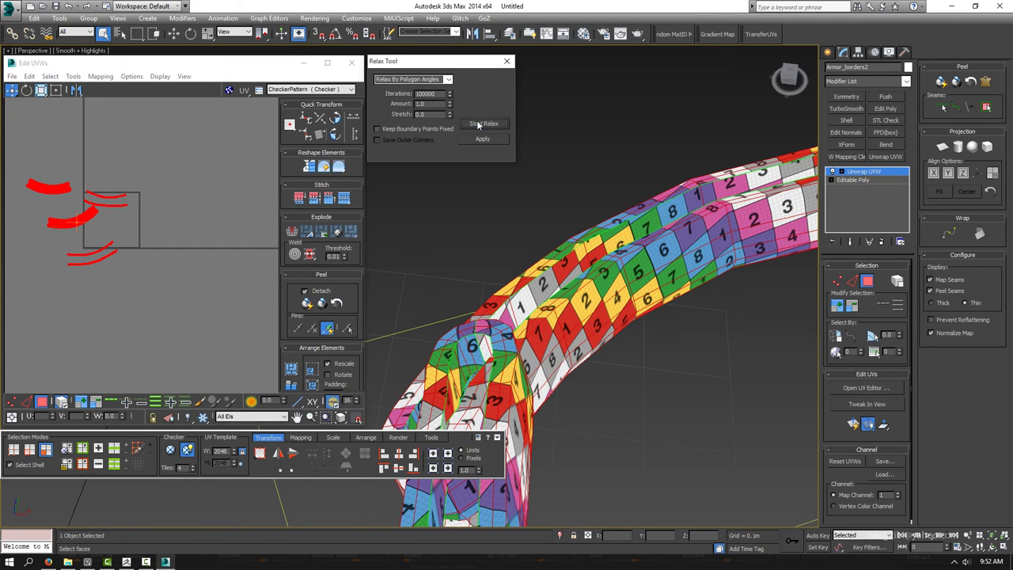
{"action": "left_click", "coordinate": [478, 124]}
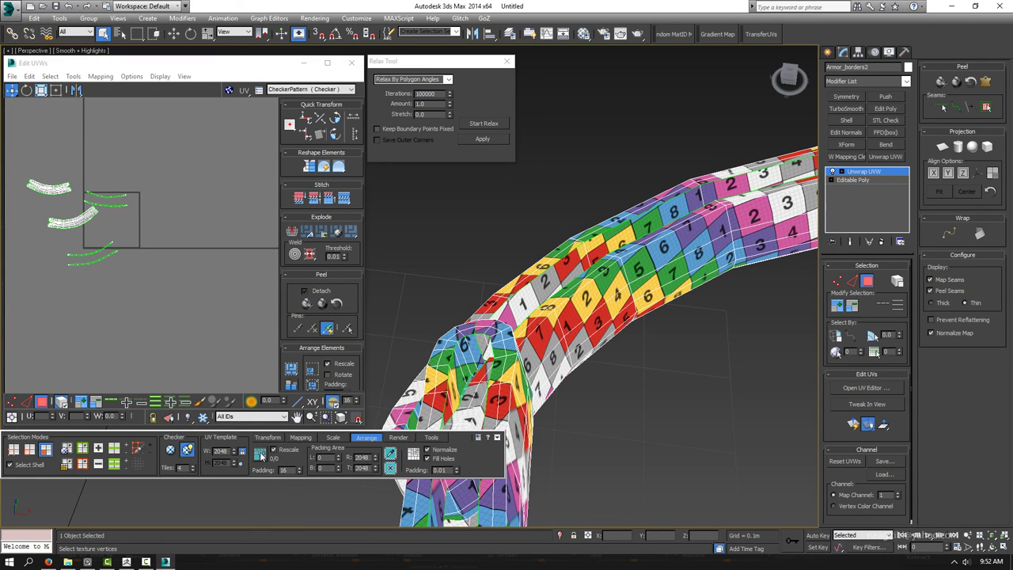
- Pack the six cuff strips into the UV square, then straighten and reposition the thin strips
{"action": "left_click", "coordinate": [261, 456]}
{"action": "scroll", "coordinate": [119, 222], "scroll_direction": "up", "scroll_amount": 3}
{"action": "left_click", "coordinate": [152, 197]}
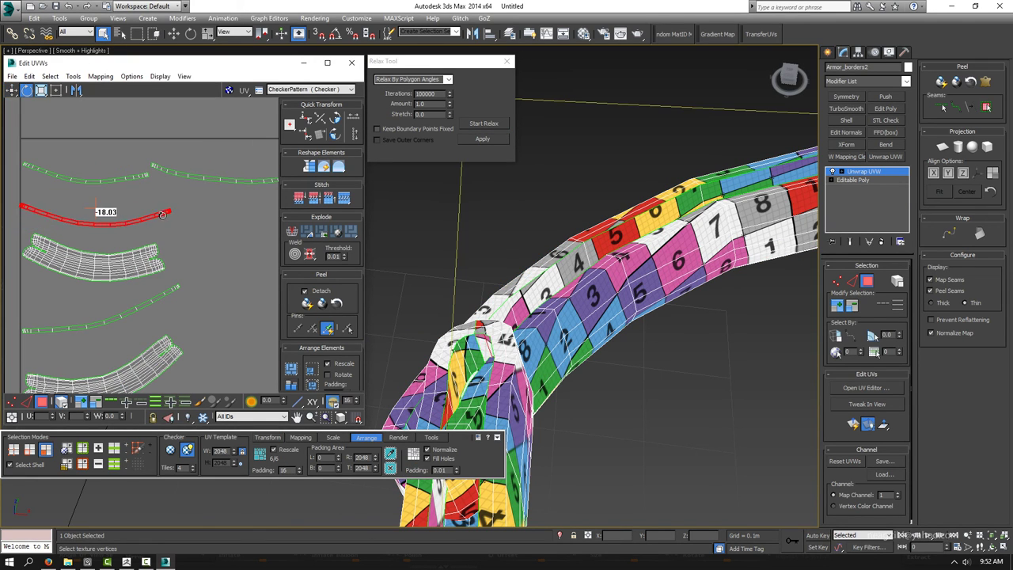
{"action": "key", "text": "ctrl+a"}
{"action": "middle_click_drag", "start_coordinate": [131, 256], "coordinate": [159, 271]}
{"action": "left_click", "coordinate": [197, 308]}
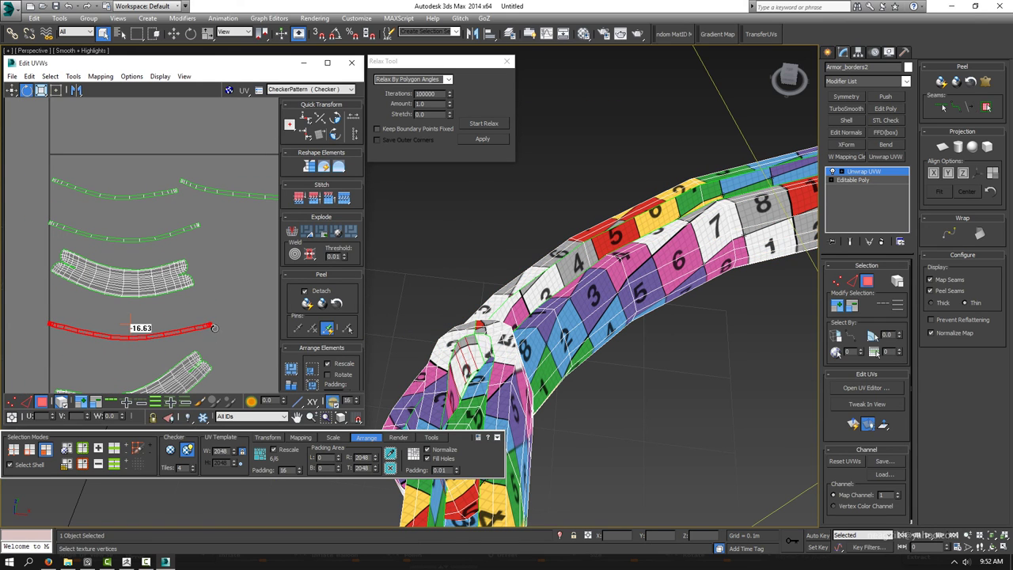
{"action": "mouse_move", "coordinate": [245, 194]}
{"action": "left_mouse_down"}
{"action": "mouse_move", "coordinate": [166, 358]}
{"action": "mouse_move", "coordinate": [168, 305]}
{"action": "left_mouse_up"}
{"action": "key", "text": "w"}
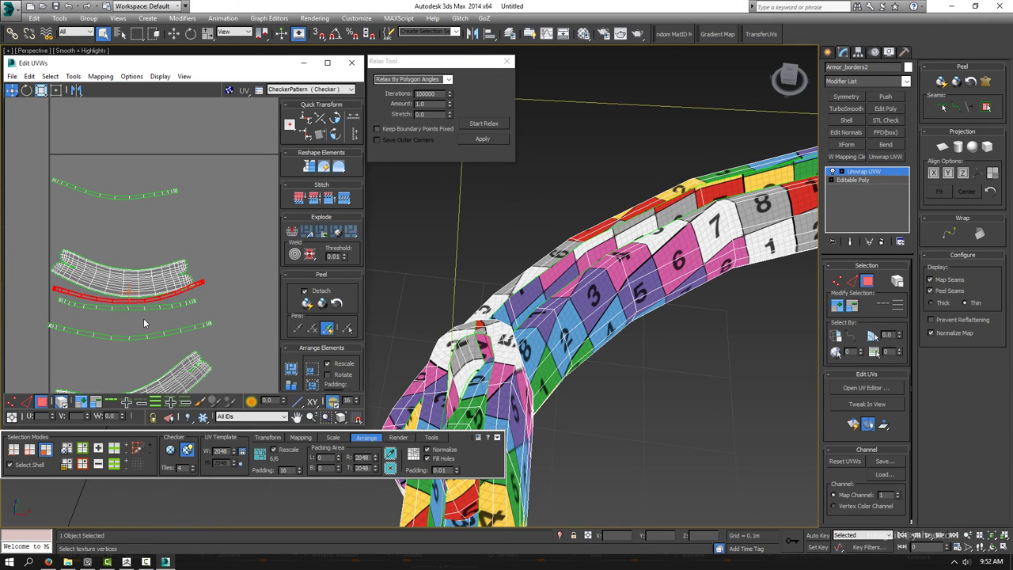
{"action": "left_click_drag", "start_coordinate": [117, 303], "coordinate": [114, 318]}
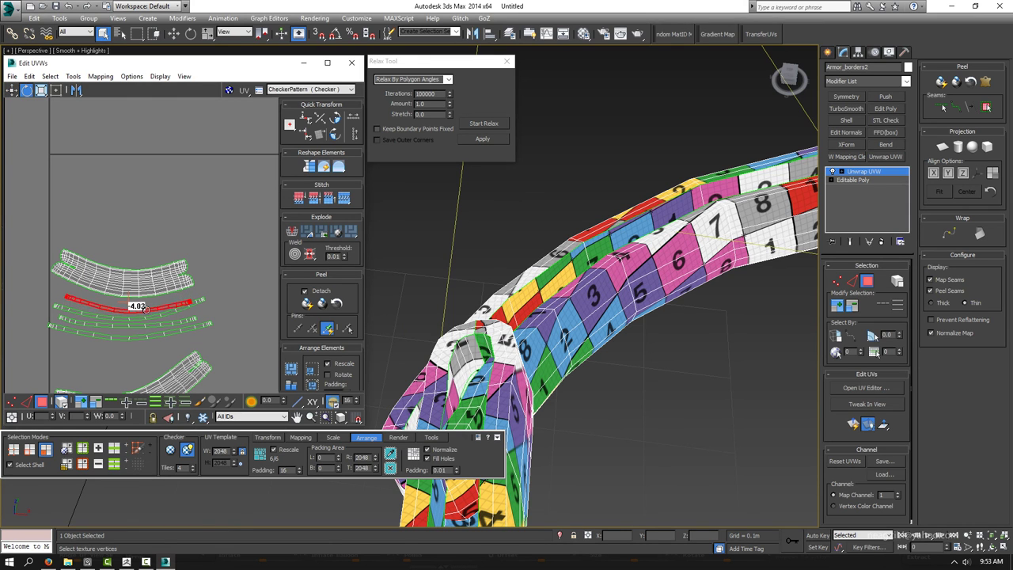
- Move the large shell into the square, with the red shell below the white and the thin strips underneath
{"action": "scroll", "coordinate": [146, 308], "scroll_direction": "down", "scroll_amount": 3}
{"action": "left_click_drag", "start_coordinate": [150, 348], "coordinate": [162, 301]}
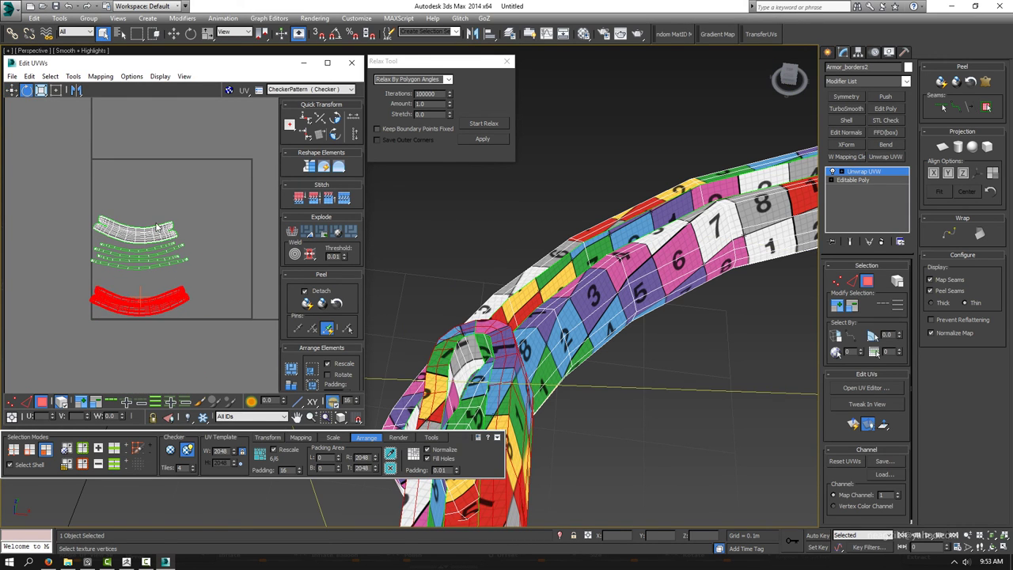
{"action": "scroll", "coordinate": [166, 299], "scroll_direction": "up", "scroll_amount": 3}
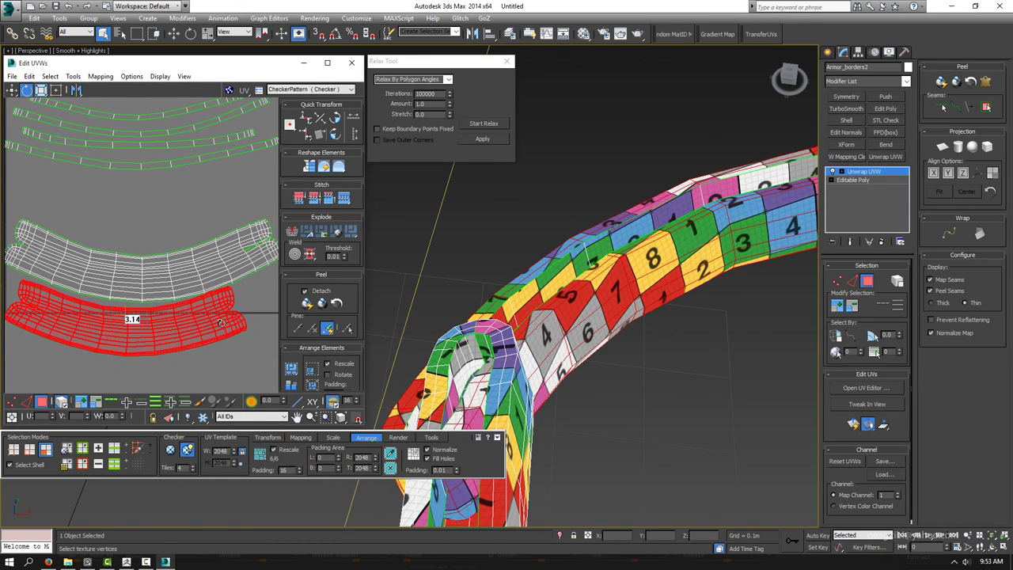
{"action": "mouse_move", "coordinate": [193, 329]}
{"action": "left_mouse_down"}
{"action": "mouse_move", "coordinate": [215, 323]}
{"action": "mouse_move", "coordinate": [204, 261]}
{"action": "left_mouse_up"}
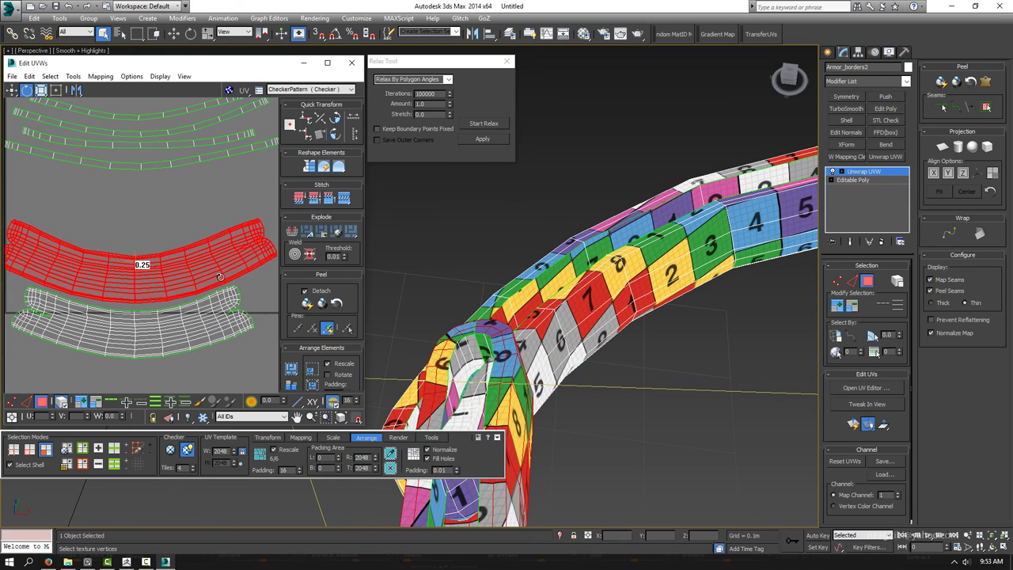
{"action": "scroll", "coordinate": [192, 299], "scroll_direction": "down", "scroll_amount": 3}
{"action": "left_click", "coordinate": [177, 203]}
{"action": "left_click_drag", "start_coordinate": [177, 202], "coordinate": [176, 333]}
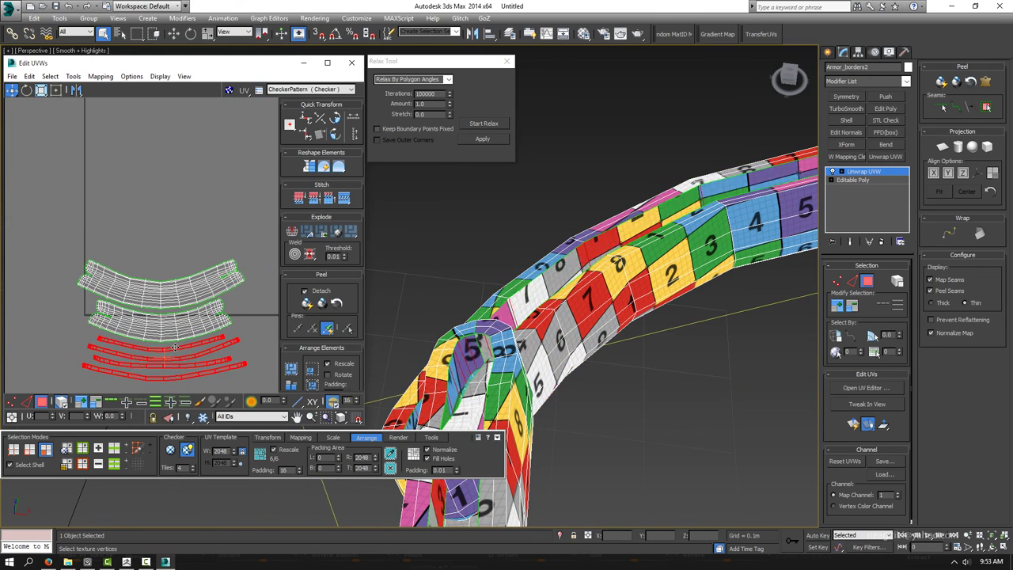
{"action": "scroll", "coordinate": [175, 345], "scroll_direction": "up", "scroll_amount": 1}
- Select the wide UV shells and undo an unwanted reshaping of them
{"action": "key", "text": "ctrl+i"}
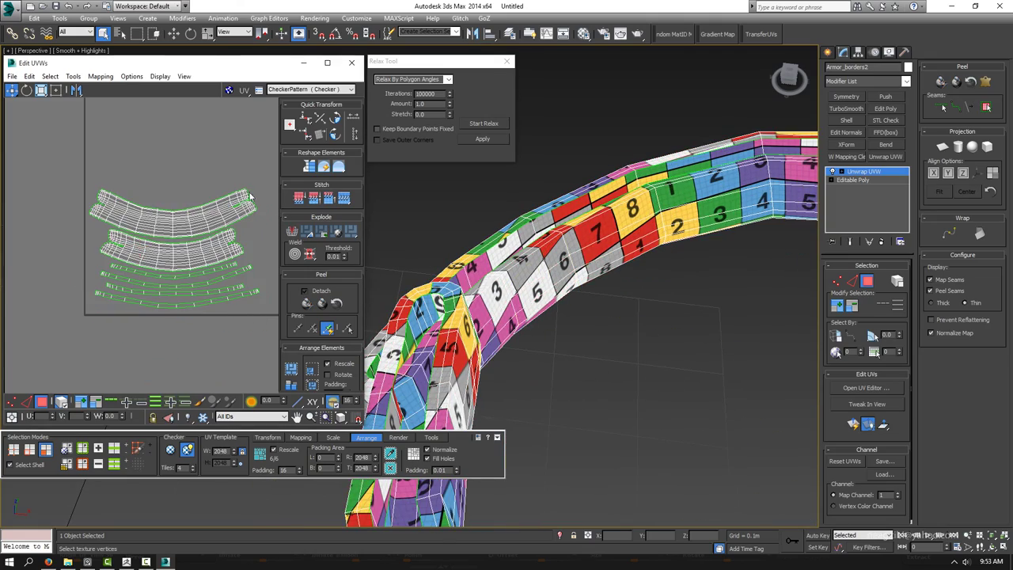
{"action": "left_click", "coordinate": [185, 255]}
{"action": "left_click", "coordinate": [308, 167]}
{"action": "key", "text": "ctrl+z"}
{"action": "key", "text": "ctrl+z"}
{"action": "scroll", "coordinate": [198, 246], "scroll_direction": "up", "scroll_amount": 4}
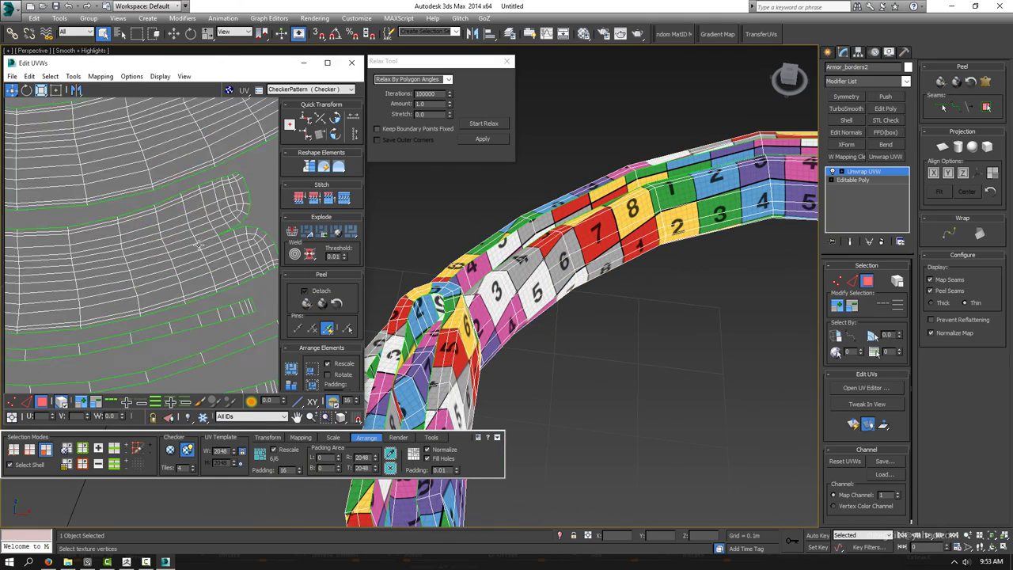
{"action": "scroll", "coordinate": [199, 245], "scroll_direction": "down", "scroll_amount": 4}
{"action": "scroll", "coordinate": [169, 185], "scroll_direction": "up", "scroll_amount": 5}
- Convert an edge selection to faces and run the Relax Tool on those UV faces
{"action": "key", "text": "2"}
{"action": "left_click", "coordinate": [151, 183]}
{"action": "right_click", "coordinate": [158, 180]}
{"action": "left_click", "coordinate": [143, 226]}
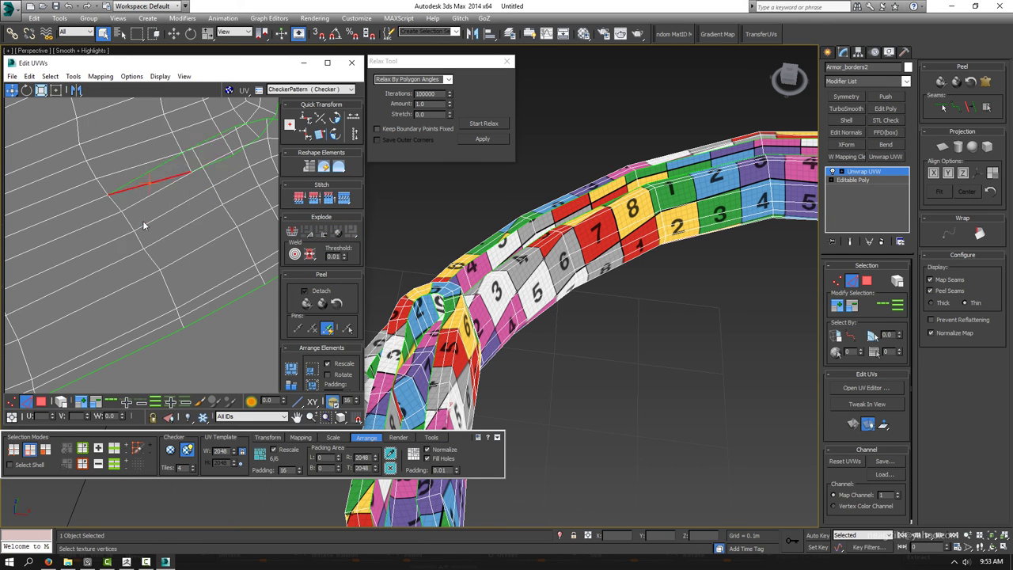
{"action": "scroll", "coordinate": [143, 226], "scroll_direction": "down", "scroll_amount": 2}
{"action": "right_click", "coordinate": [195, 190]}
{"action": "left_click", "coordinate": [170, 230]}
{"action": "left_click", "coordinate": [484, 123]}
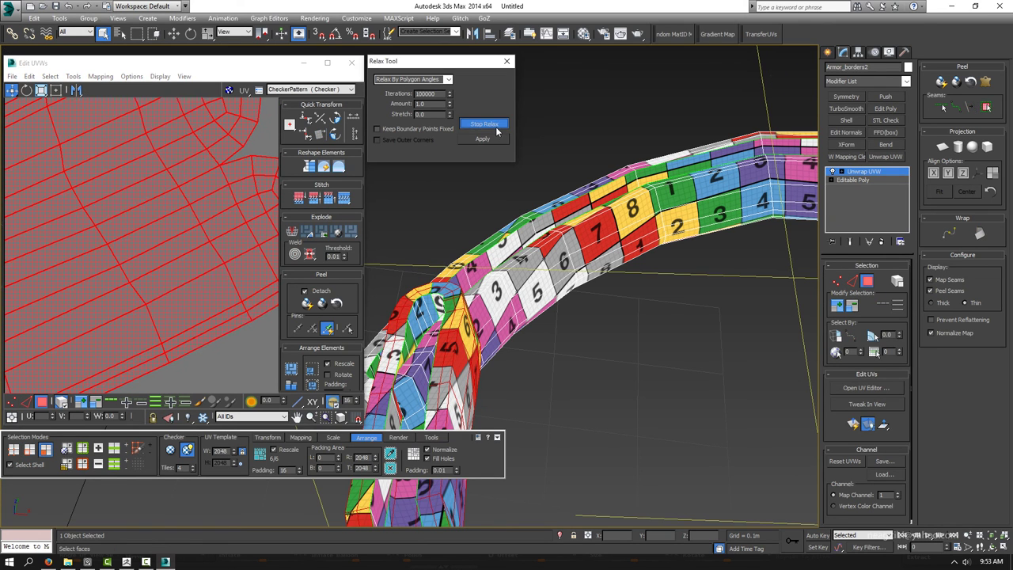
{"action": "left_click", "coordinate": [498, 132]}
{"action": "scroll", "coordinate": [176, 223], "scroll_direction": "down", "scroll_amount": 3}
{"action": "key", "text": "1"}
{"action": "scroll", "coordinate": [176, 224], "scroll_direction": "up", "scroll_amount": 2}
{"action": "scroll", "coordinate": [175, 224], "scroll_direction": "up", "scroll_amount": 2}
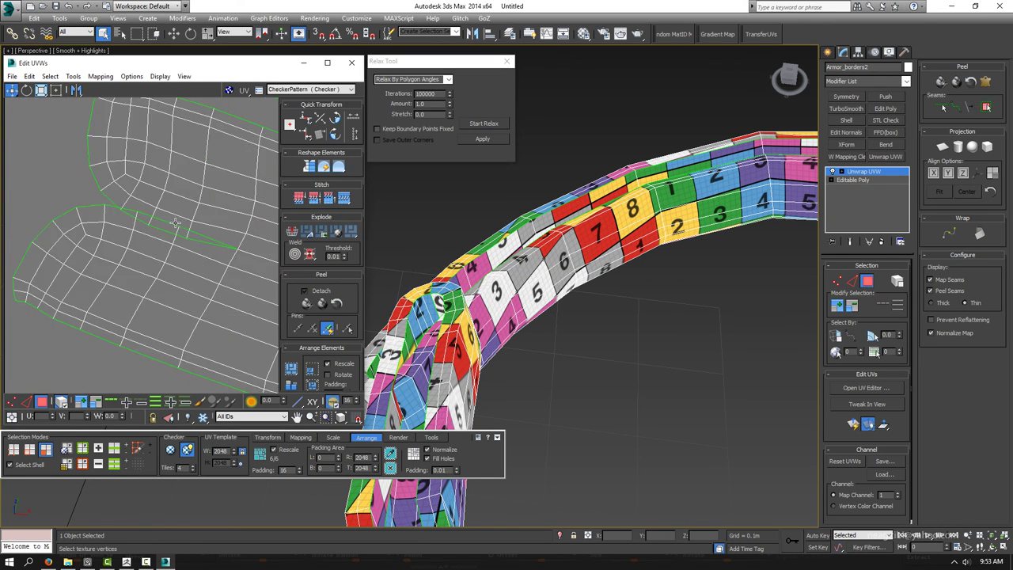
- Return to face selection mode and select all the UV shells
{"action": "right_click", "coordinate": [180, 234]}
{"action": "left_click", "coordinate": [118, 207]}
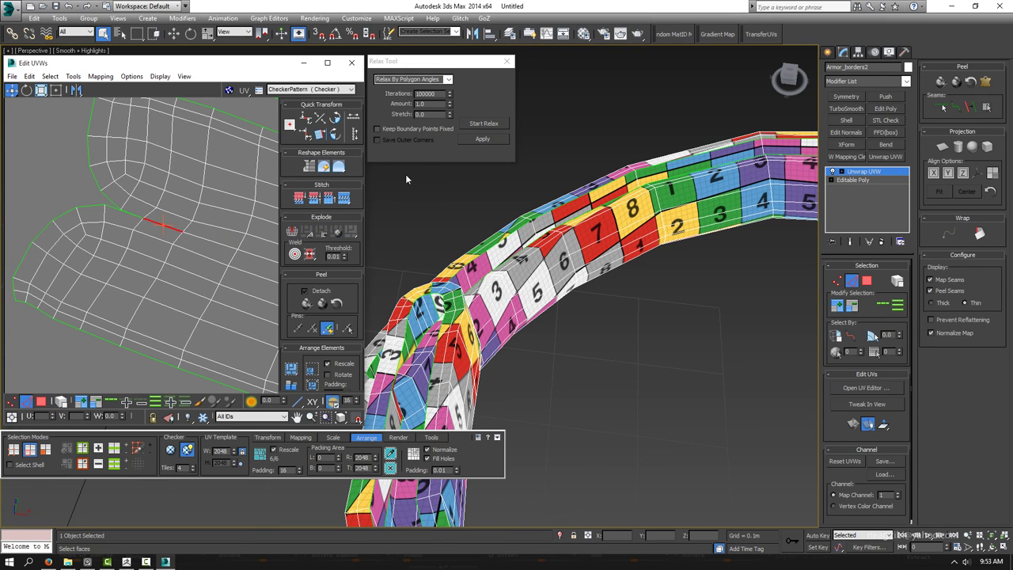
{"action": "left_click", "coordinate": [232, 195]}
{"action": "scroll", "coordinate": [232, 195], "scroll_direction": "down", "scroll_amount": 3}
{"action": "scroll", "coordinate": [203, 188], "scroll_direction": "up", "scroll_amount": 2}
{"action": "left_click", "coordinate": [222, 317]}
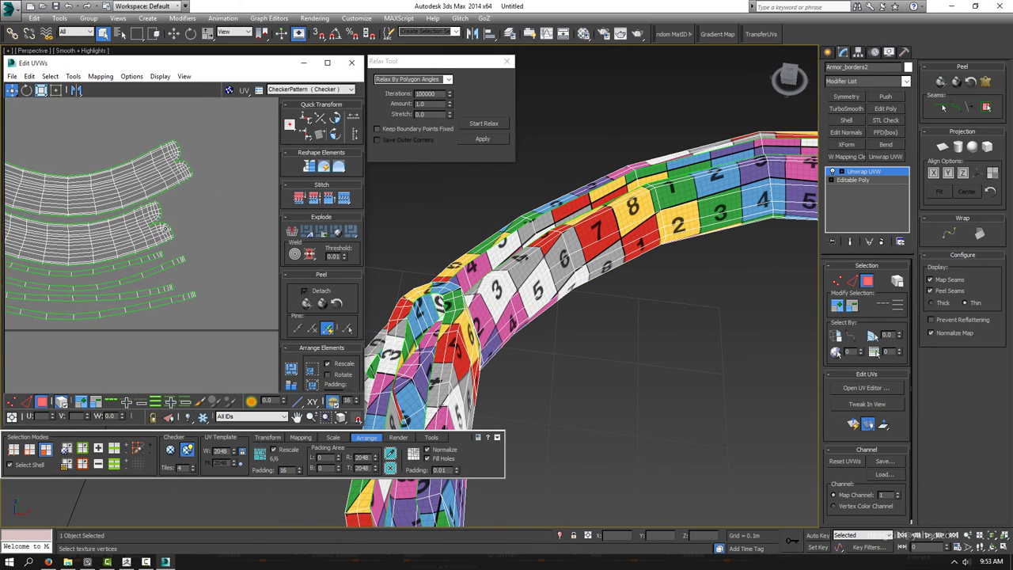
{"action": "scroll", "coordinate": [180, 328], "scroll_direction": "down", "scroll_amount": 2}
{"action": "key", "text": "ctrl+a"}
{"action": "scroll", "coordinate": [181, 328], "scroll_direction": "up", "scroll_amount": 2}
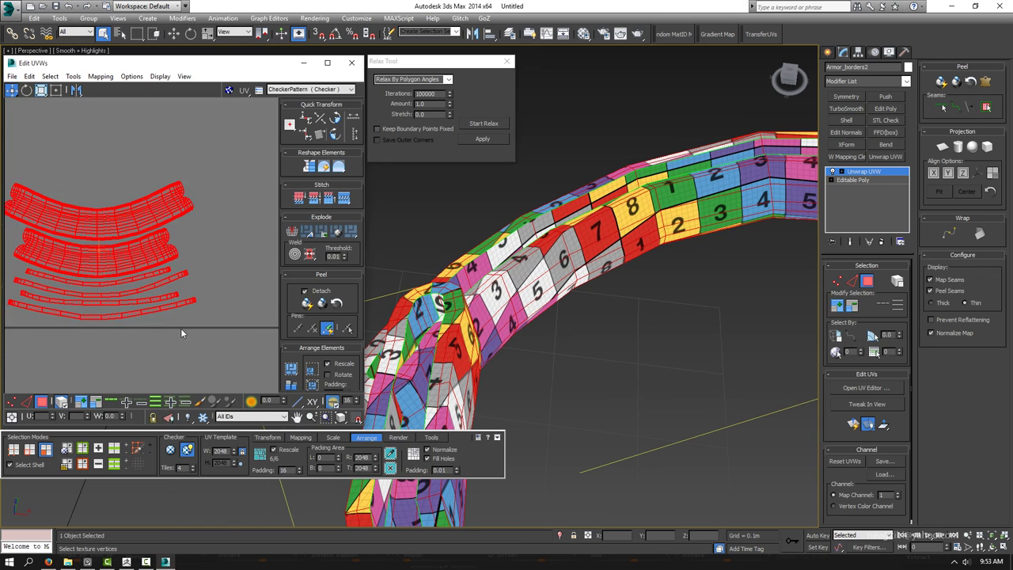
- Reset XForm on the cuff ring from the Utilities panel
{"action": "middle_click_drag", "start_coordinate": [380, 261], "coordinate": [463, 233], "text": "alt"}
{"action": "right_click", "coordinate": [463, 233]}
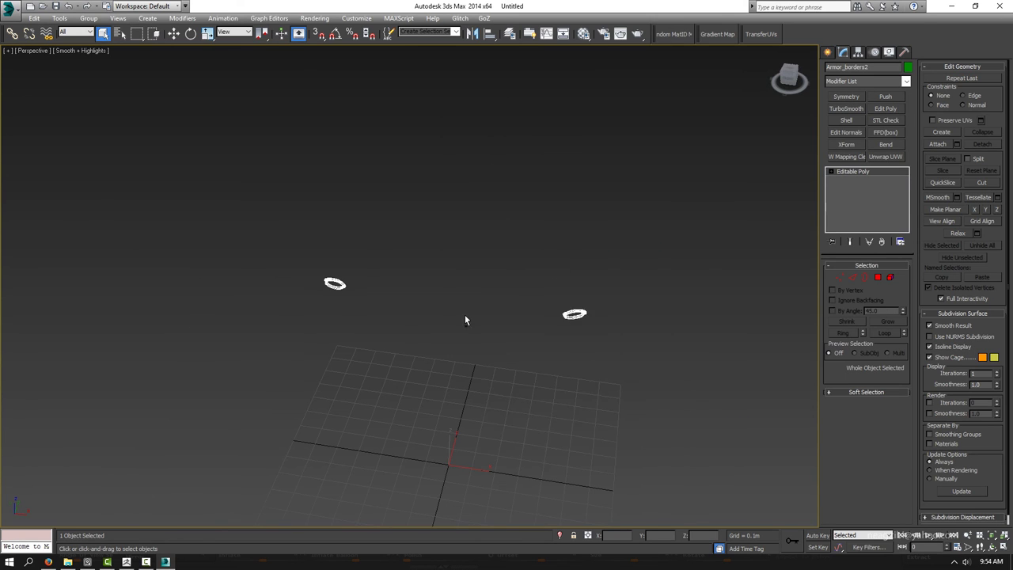
{"action": "right_click", "coordinate": [487, 293]}
{"action": "left_click", "coordinate": [625, 407]}
{"action": "left_click", "coordinate": [905, 51]}
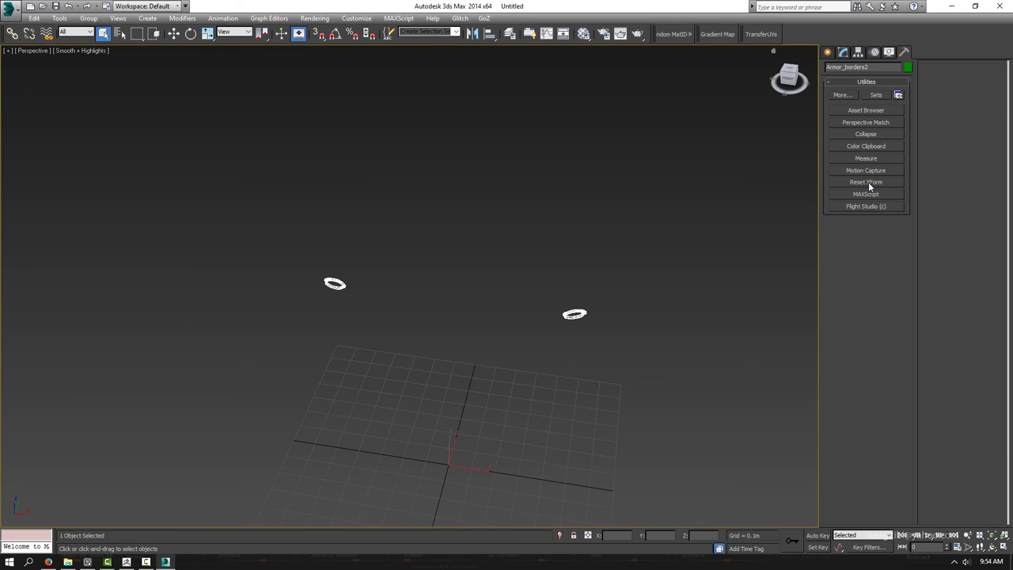
- Convert the rings to Editable Poly and send them to ZBrush with GoZ
{"action": "right_click", "coordinate": [786, 218]}
{"action": "left_click", "coordinate": [816, 327]}
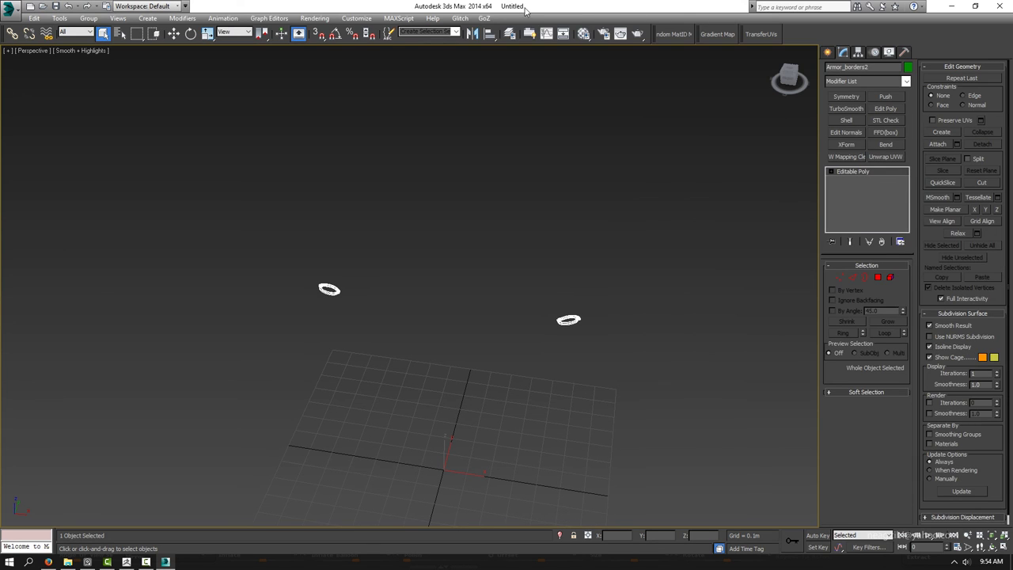
{"action": "left_click", "coordinate": [507, 31]}
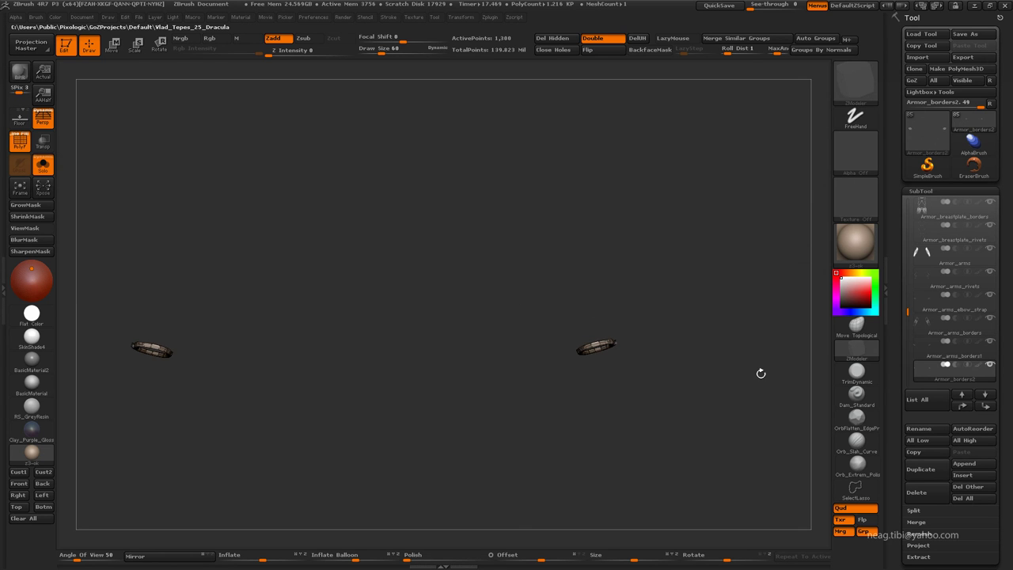
- Toggle Morph UV on and off to verify the flat UV layout, then drop one subdivision level
{"action": "left_click", "coordinate": [921, 191]}
{"action": "scroll", "coordinate": [950, 238], "scroll_direction": "down", "scroll_amount": 5}
{"action": "left_click", "coordinate": [921, 228]}
{"action": "left_click", "coordinate": [973, 240]}
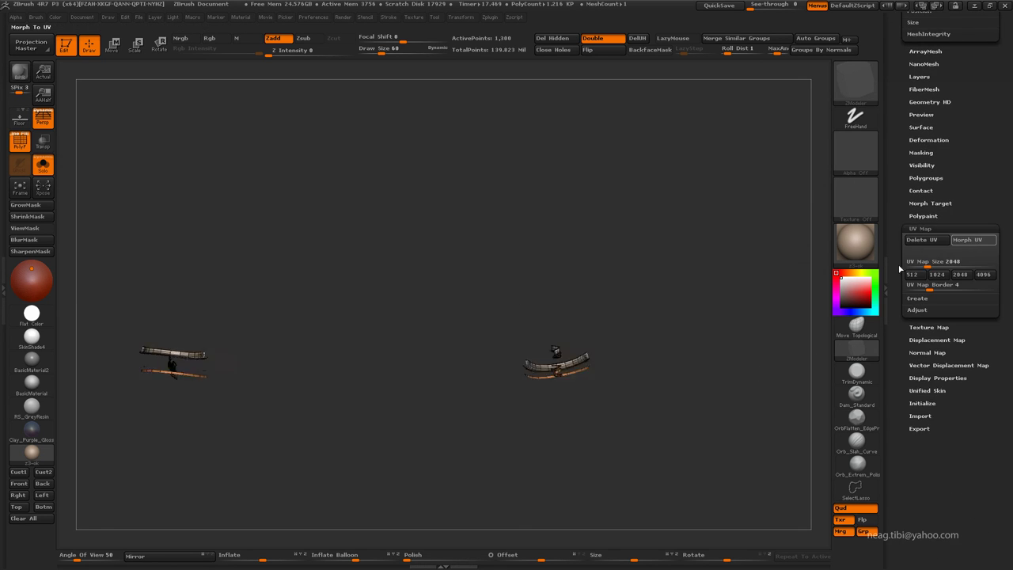
{"action": "left_click", "coordinate": [973, 240]}
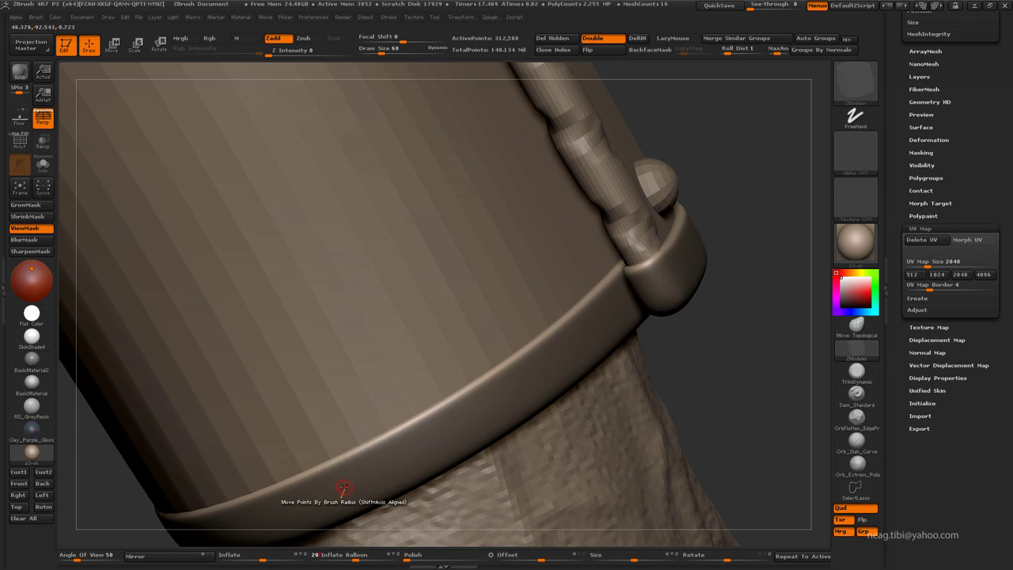
{"action": "key", "text": "shift+d"}
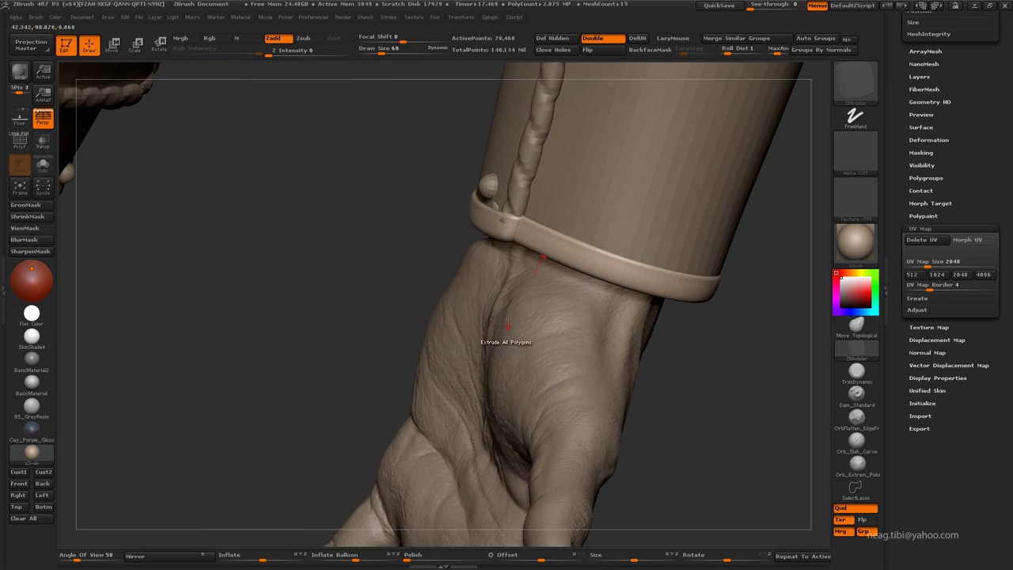
- Switch to the ZModeler brush, turn off Rgb, and raise the draw size to 170
{"action": "left_click_drag", "start_coordinate": [389, 250], "coordinate": [520, 219]}
{"action": "key", "text": "shift+d"}
{"action": "key", "text": "b"}
{"action": "key", "text": "z"}
{"action": "key", "text": "m"}
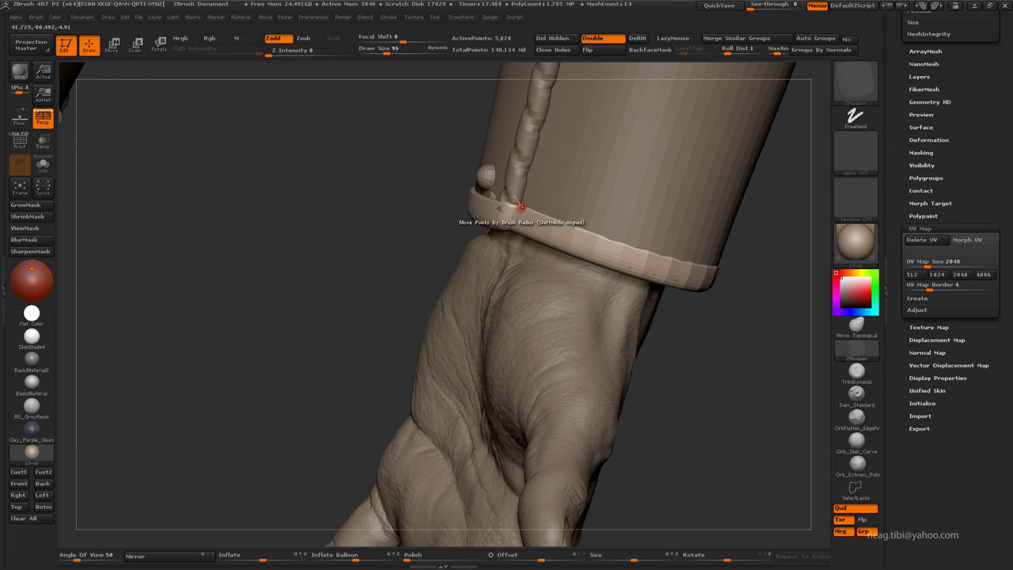
{"action": "left_click", "coordinate": [216, 39]}
{"action": "left_click_drag", "start_coordinate": [332, 198], "coordinate": [509, 215]}
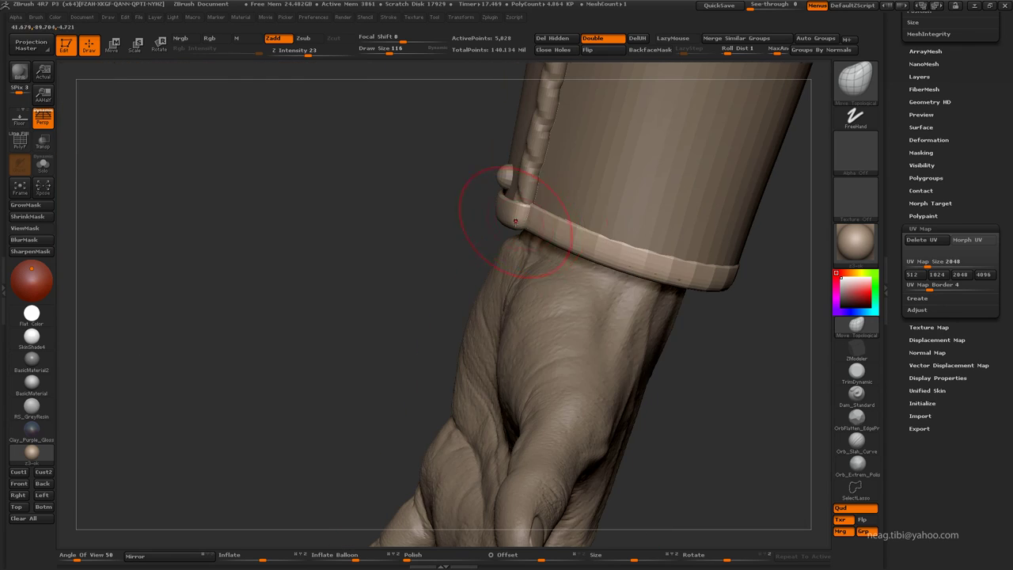
{"action": "key", "text": "space"}
{"action": "mouse_move", "coordinate": [656, 261]}
{"action": "left_mouse_down"}
{"action": "mouse_move", "coordinate": [657, 283]}
{"action": "mouse_move", "coordinate": [722, 267]}
{"action": "mouse_move", "coordinate": [639, 252]}
{"action": "mouse_move", "coordinate": [569, 320]}
{"action": "mouse_move", "coordinate": [431, 324]}
{"action": "mouse_move", "coordinate": [493, 385]}
{"action": "mouse_move", "coordinate": [608, 451]}
{"action": "left_mouse_up"}
- Select the Armor_arms_borders subtool, collapse UV Map settings and expand Tool > Surface
{"action": "left_click", "coordinate": [408, 302], "text": "alt"}
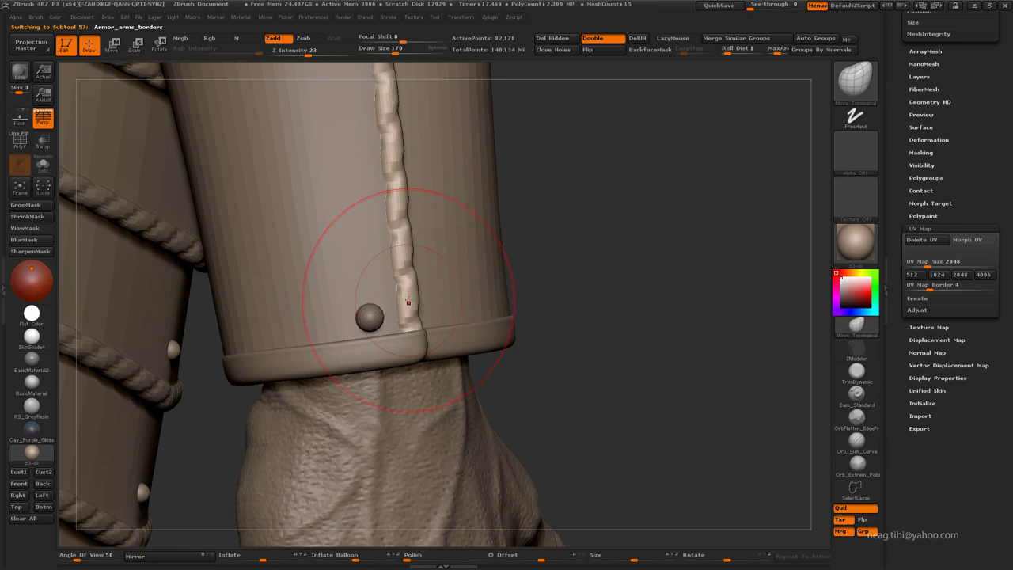
{"action": "left_click_drag", "start_coordinate": [462, 333], "coordinate": [678, 305], "text": "alt"}
{"action": "left_click", "coordinate": [920, 228]}
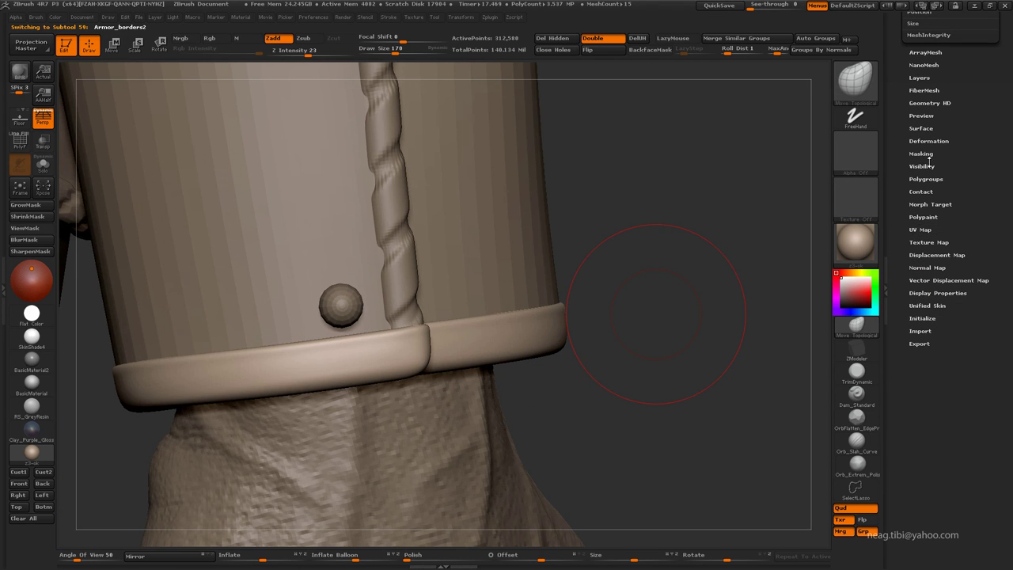
{"action": "left_click", "coordinate": [922, 128]}
{"action": "left_click_drag", "start_coordinate": [766, 223], "coordinate": [761, 221]}
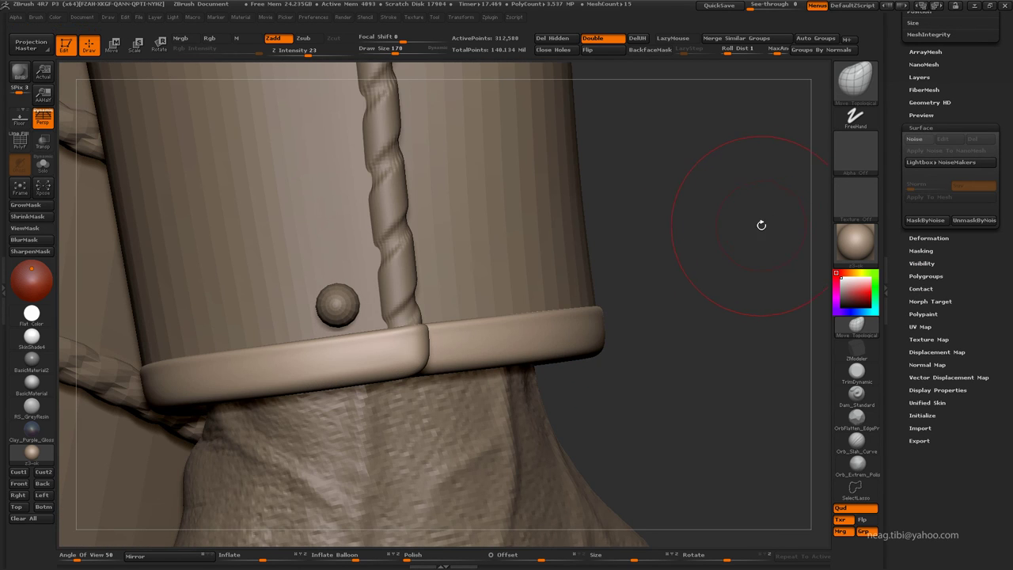
- Open NoiseMaker for the Armor_borders2 band and rotate its preview
{"action": "left_click", "coordinate": [916, 140]}
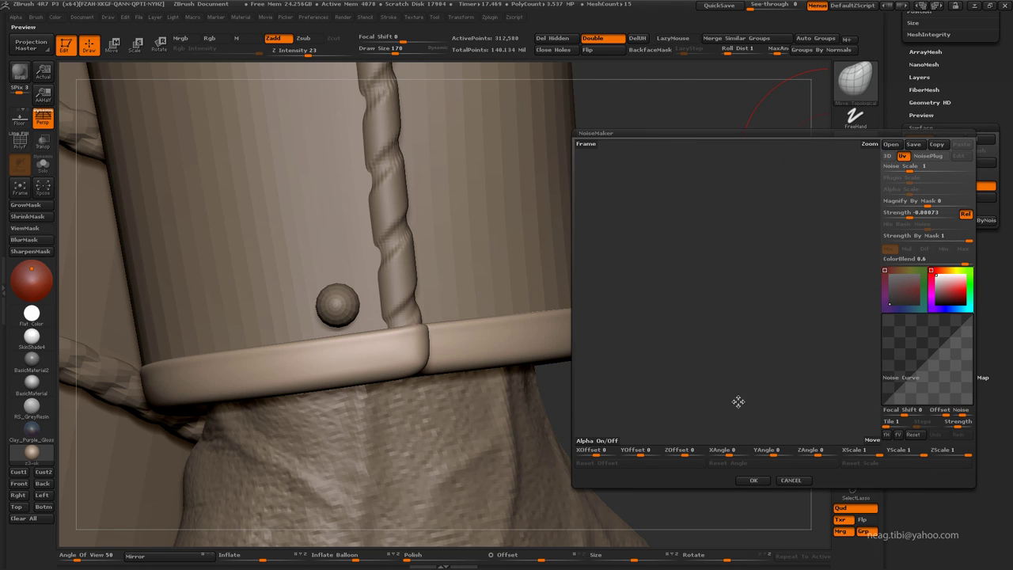
{"action": "left_click_drag", "start_coordinate": [663, 328], "coordinate": [673, 281]}
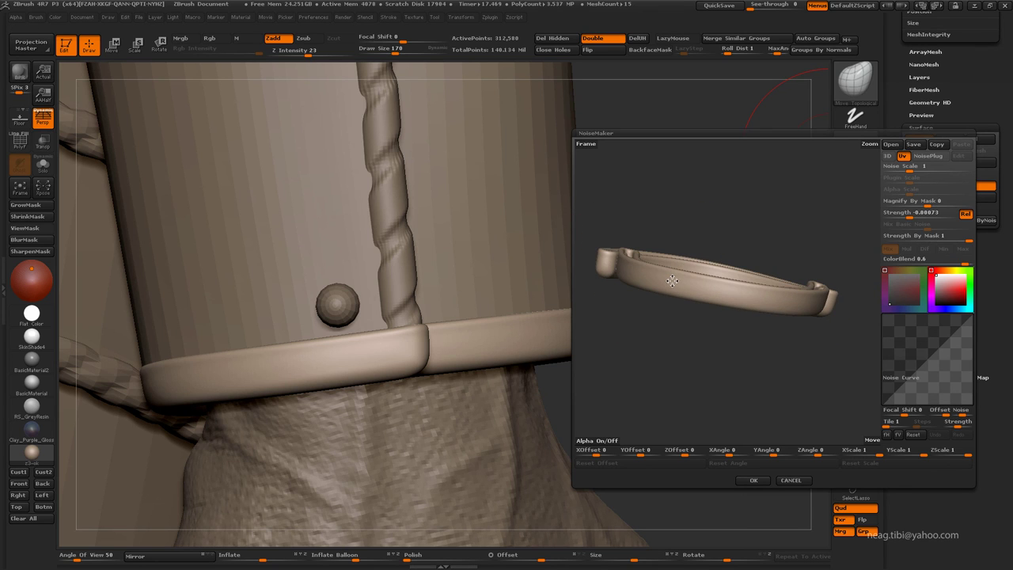